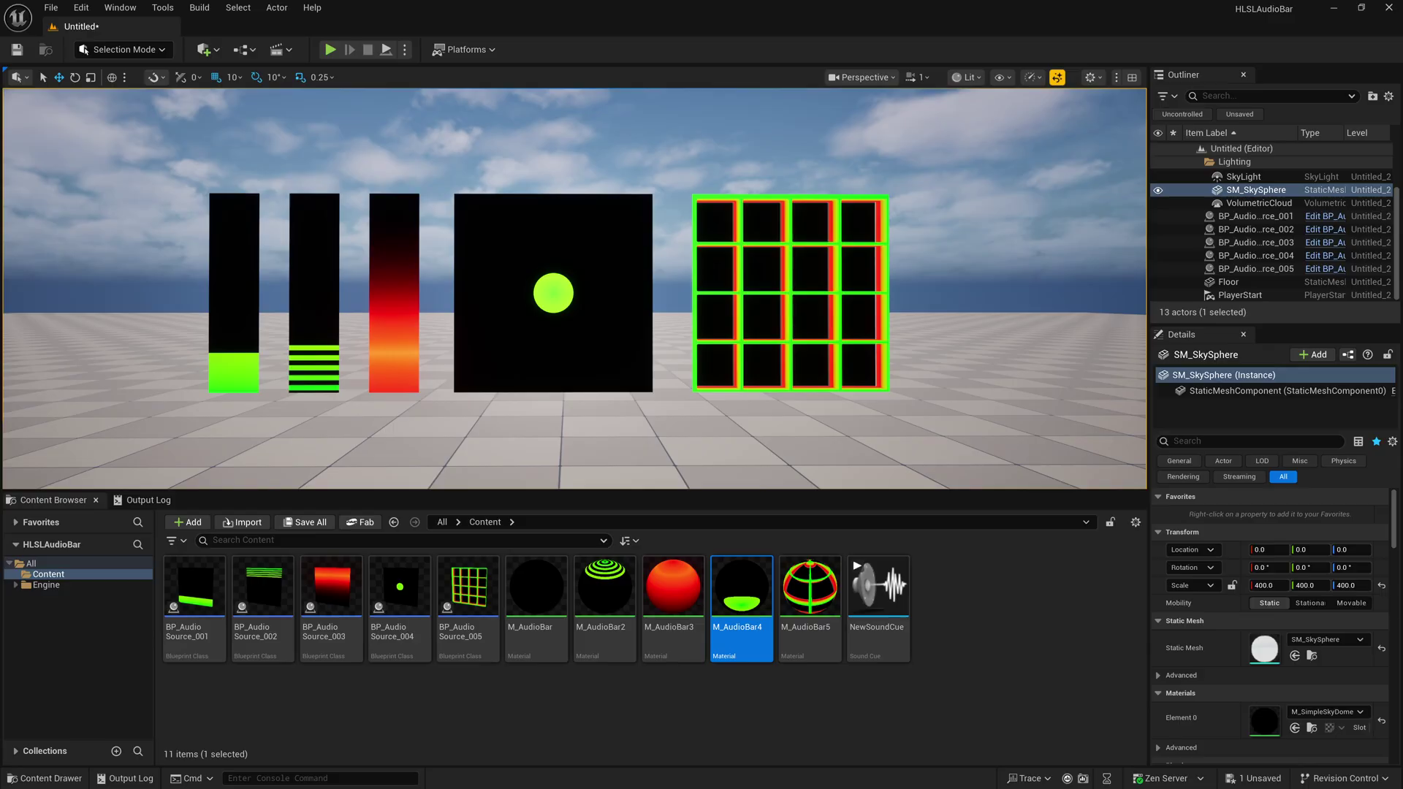
Start a Simulate session of the level and orbit the view slightly while the five bars animate.
left_click(407, 51)
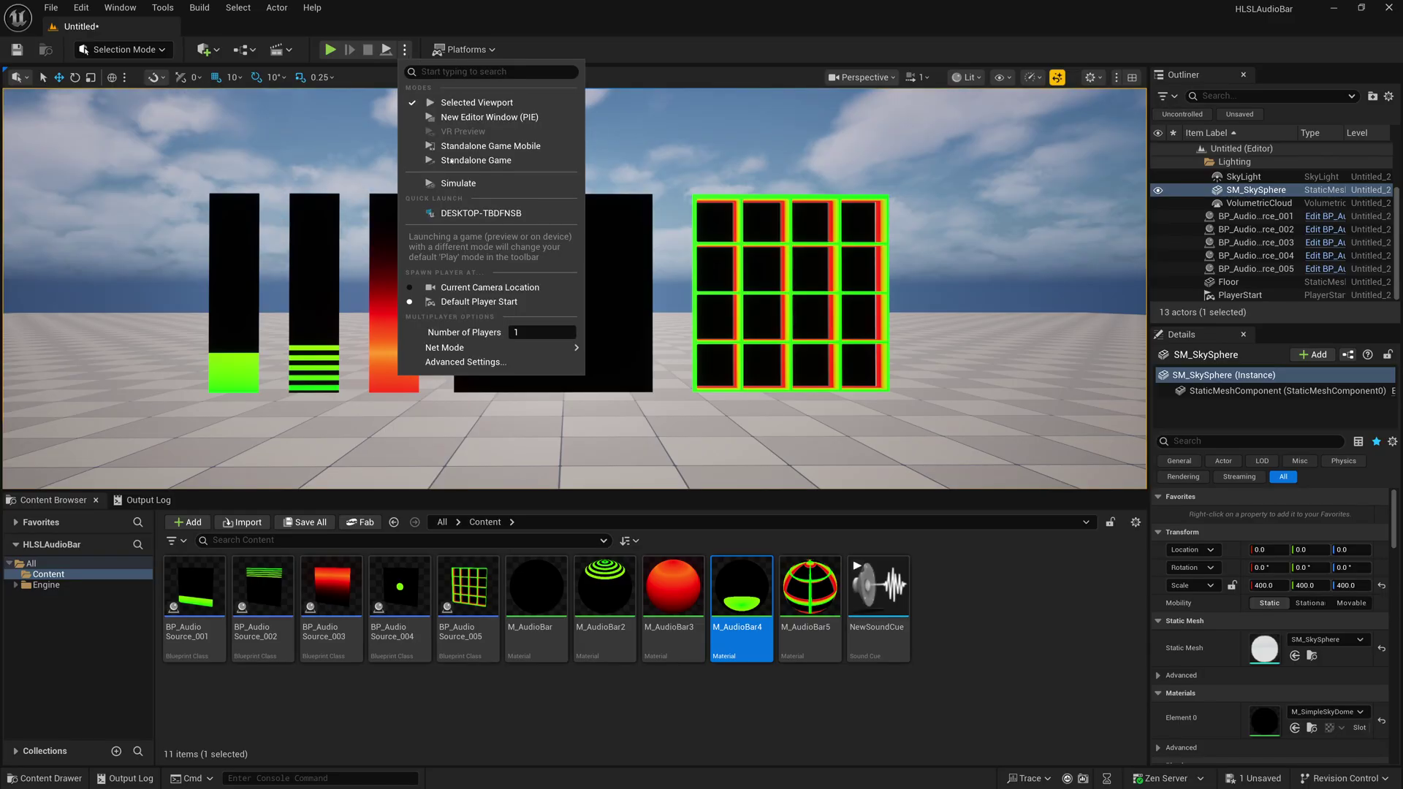
left_click(448, 185)
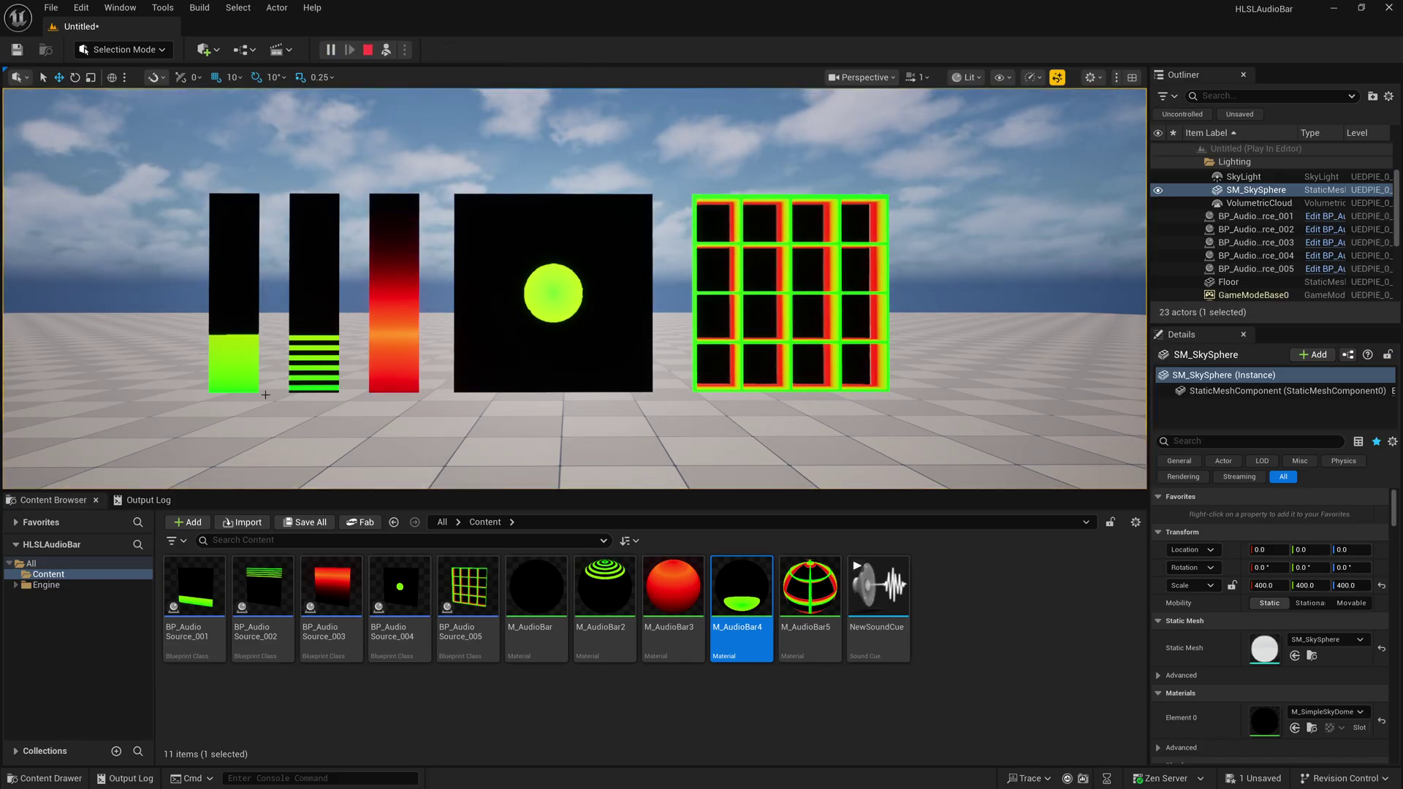
mouse_move(233, 410)
right_mouse_down()
mouse_move(278, 410)
mouse_move(234, 410)
right_mouse_up()
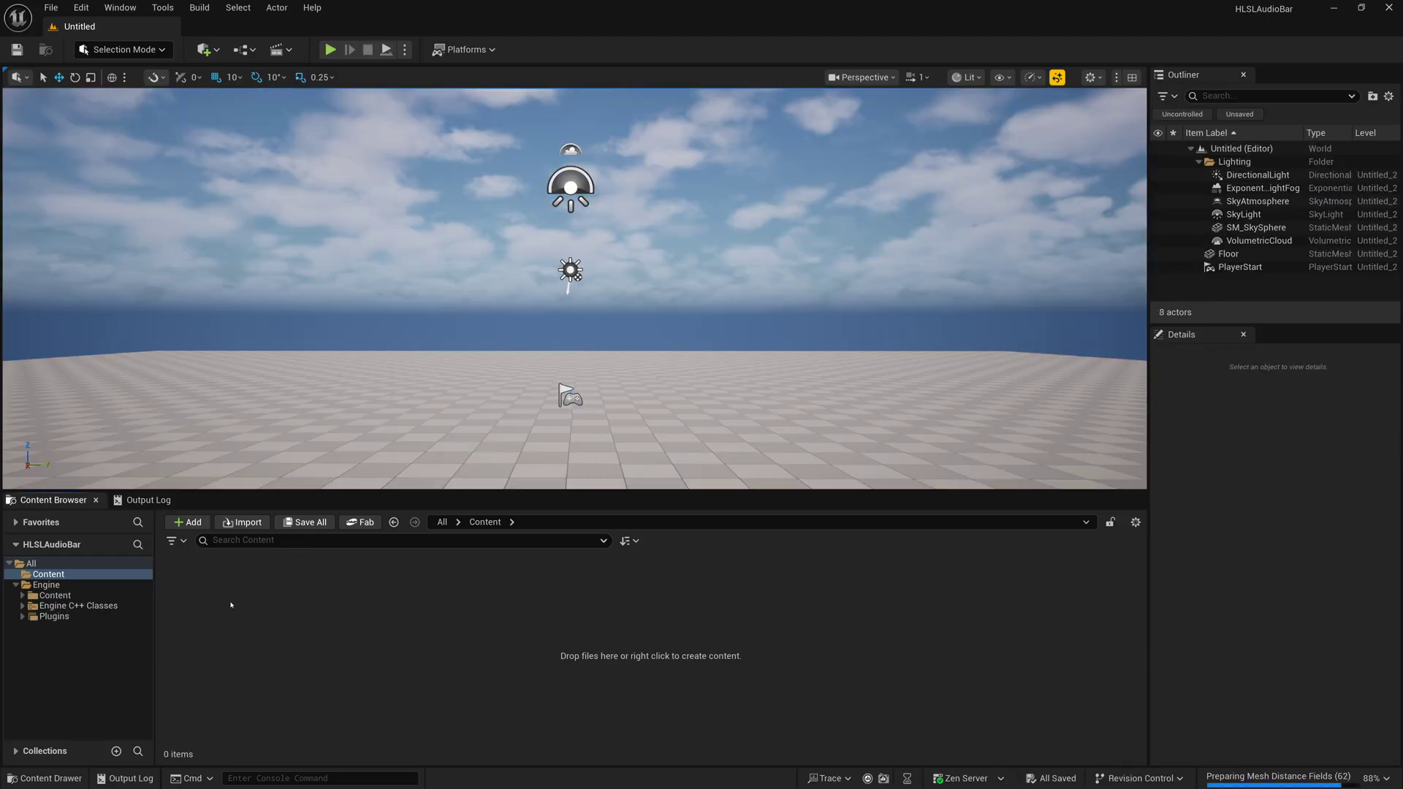
Add a new Material in the Content Browser, name it M_AudioBar, and open it in the material editor.
right_click(231, 606)
left_click(289, 272)
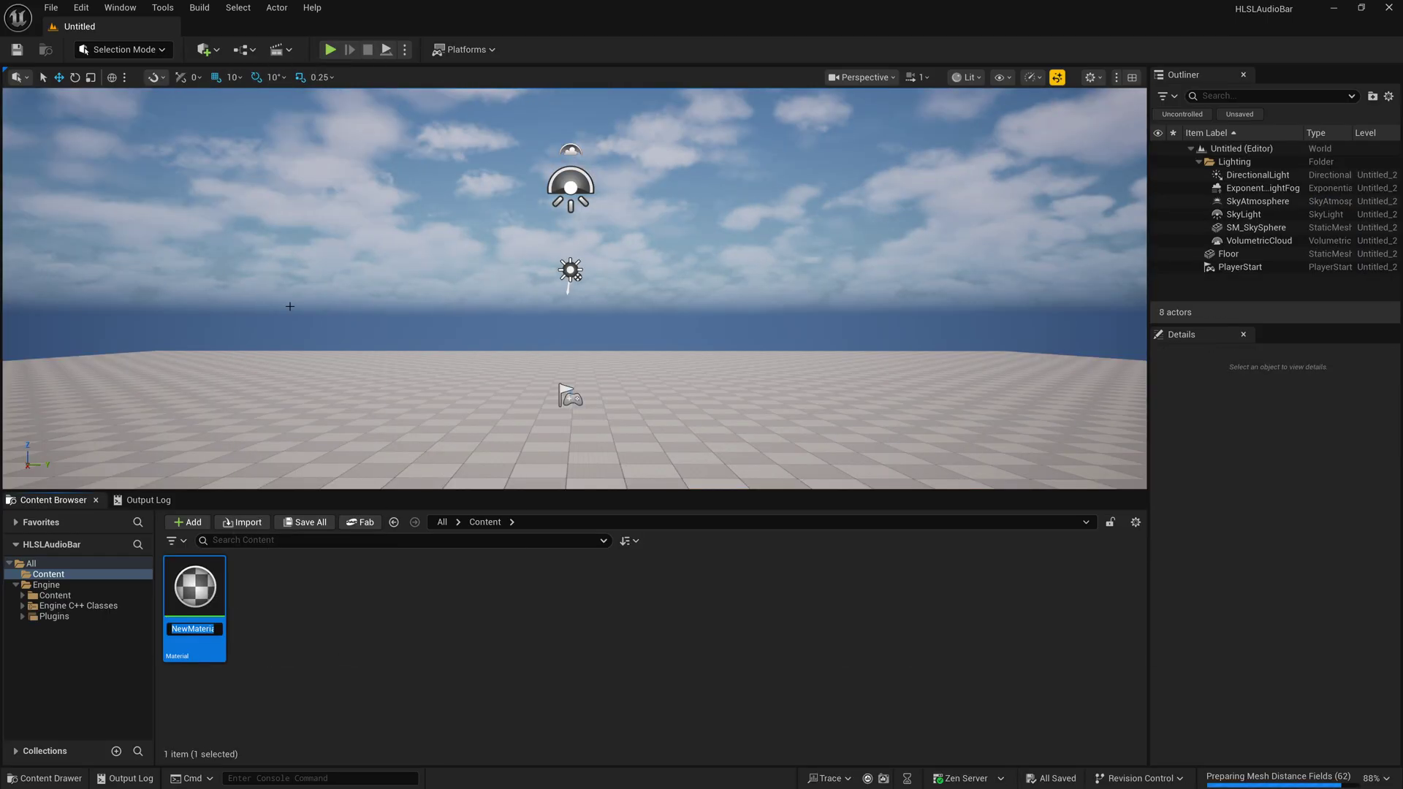
type("M")
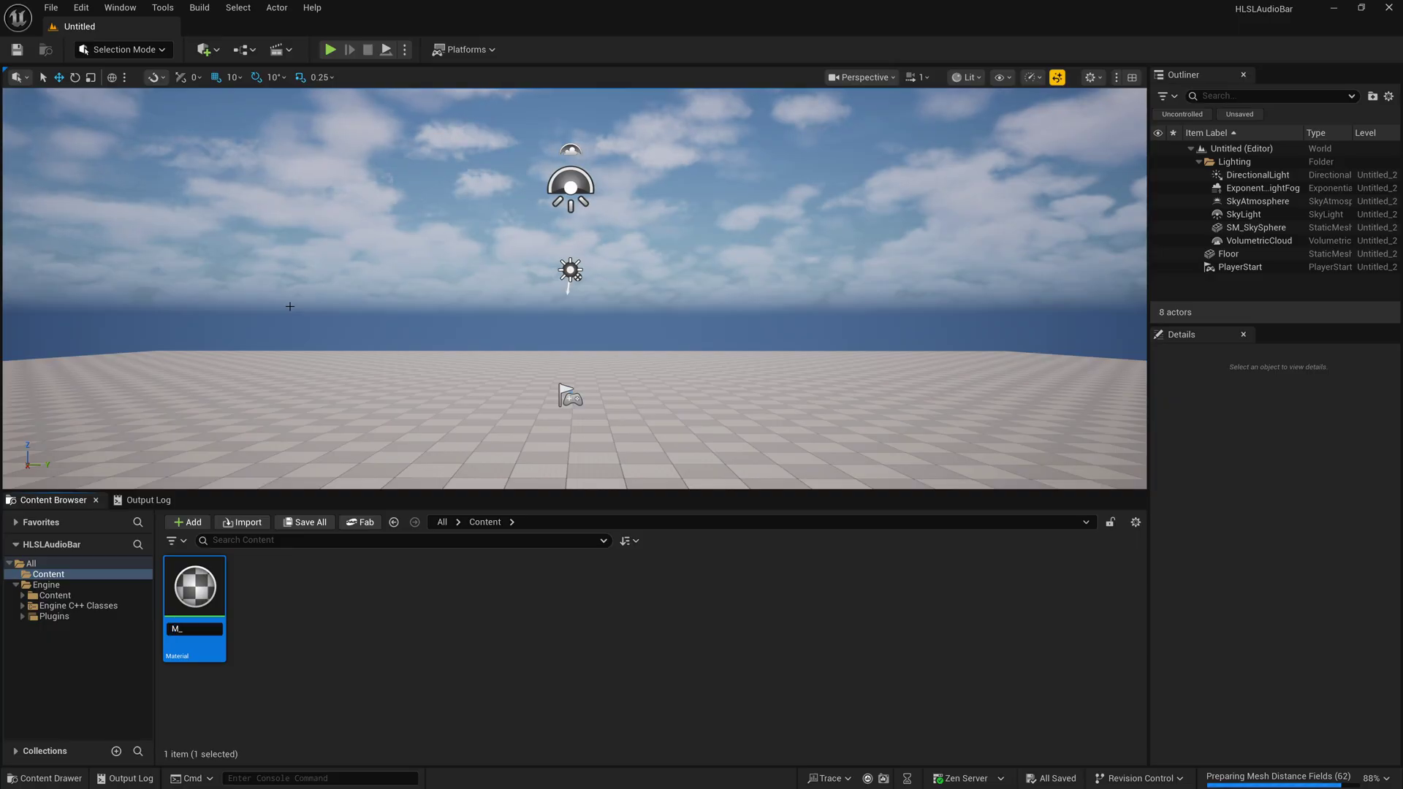
type("_AudioBar")
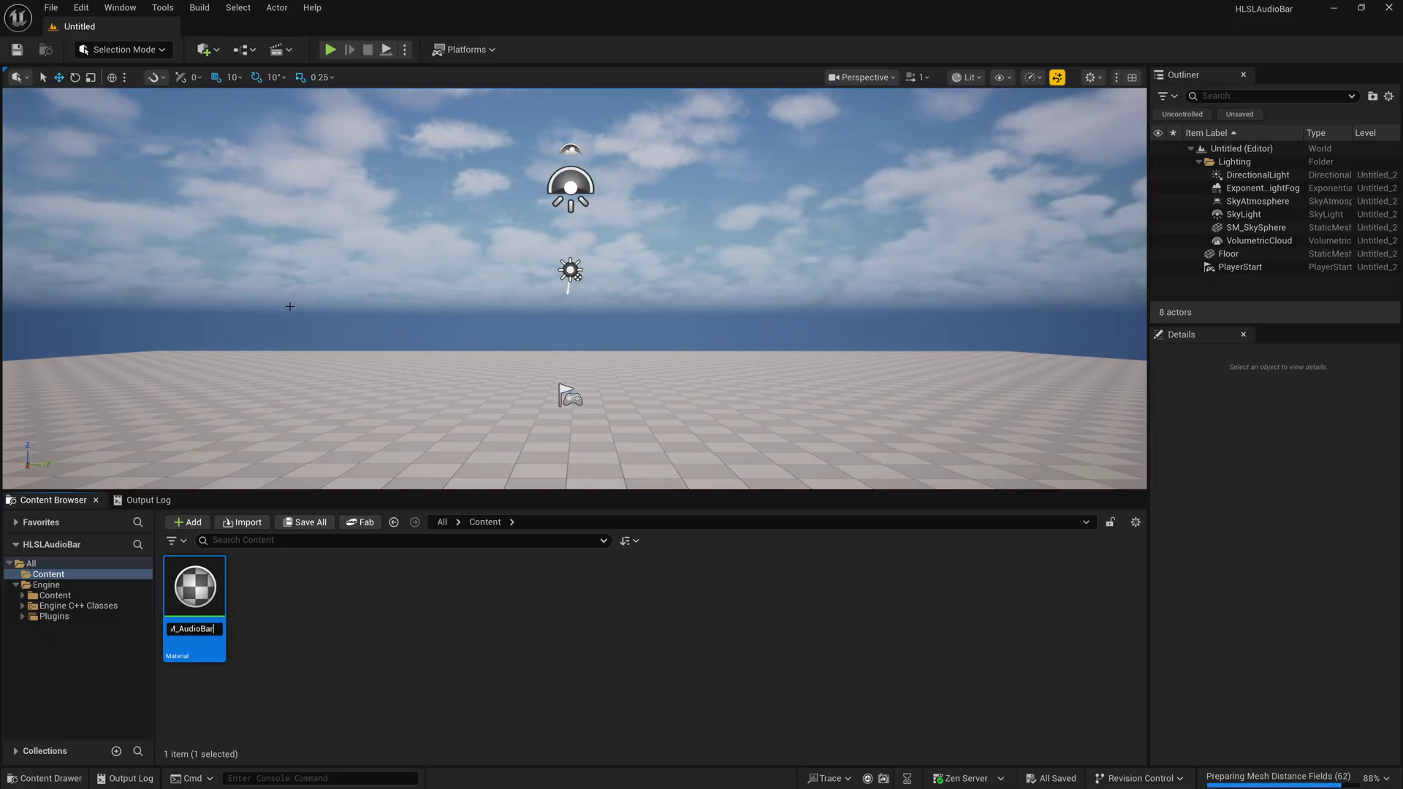
key("Return")
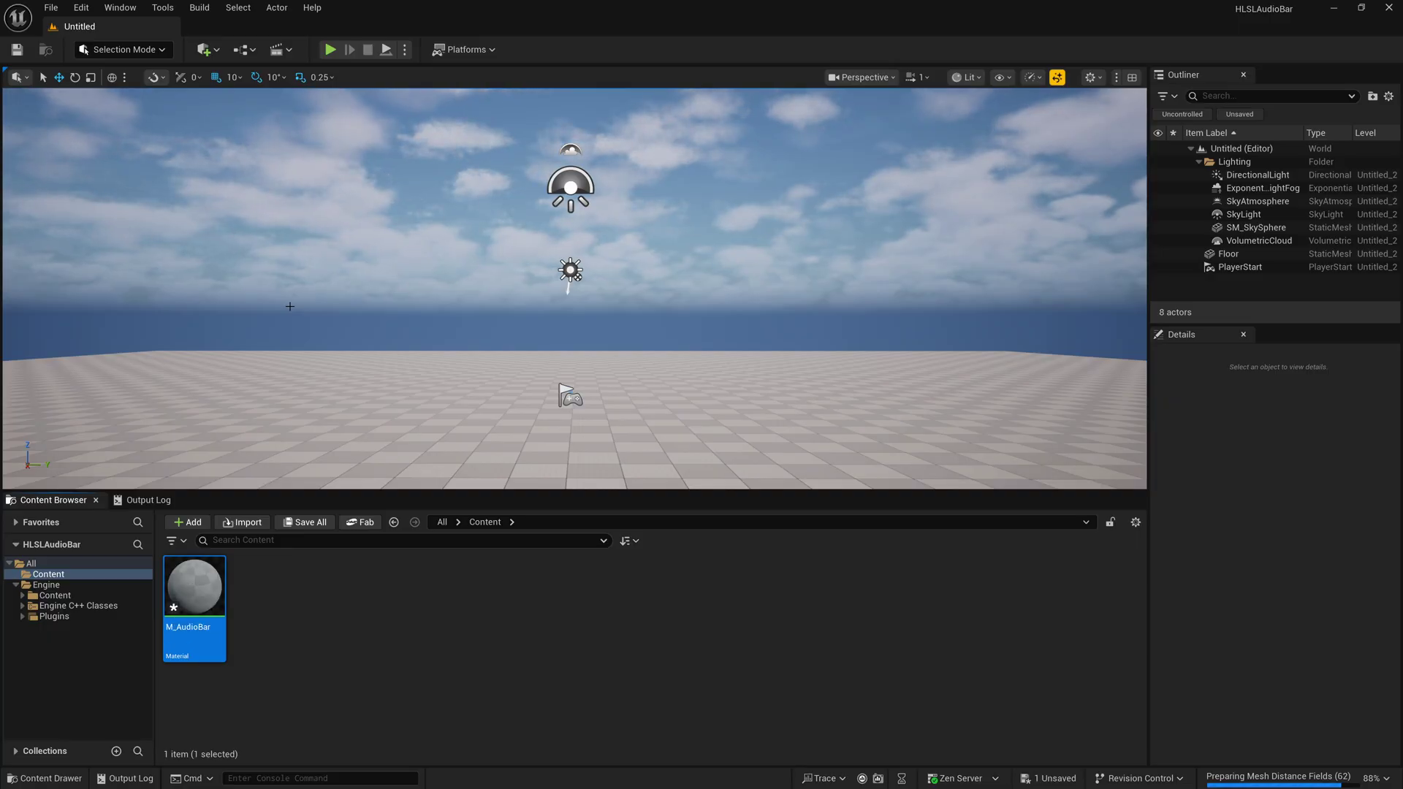
double_click(209, 605)
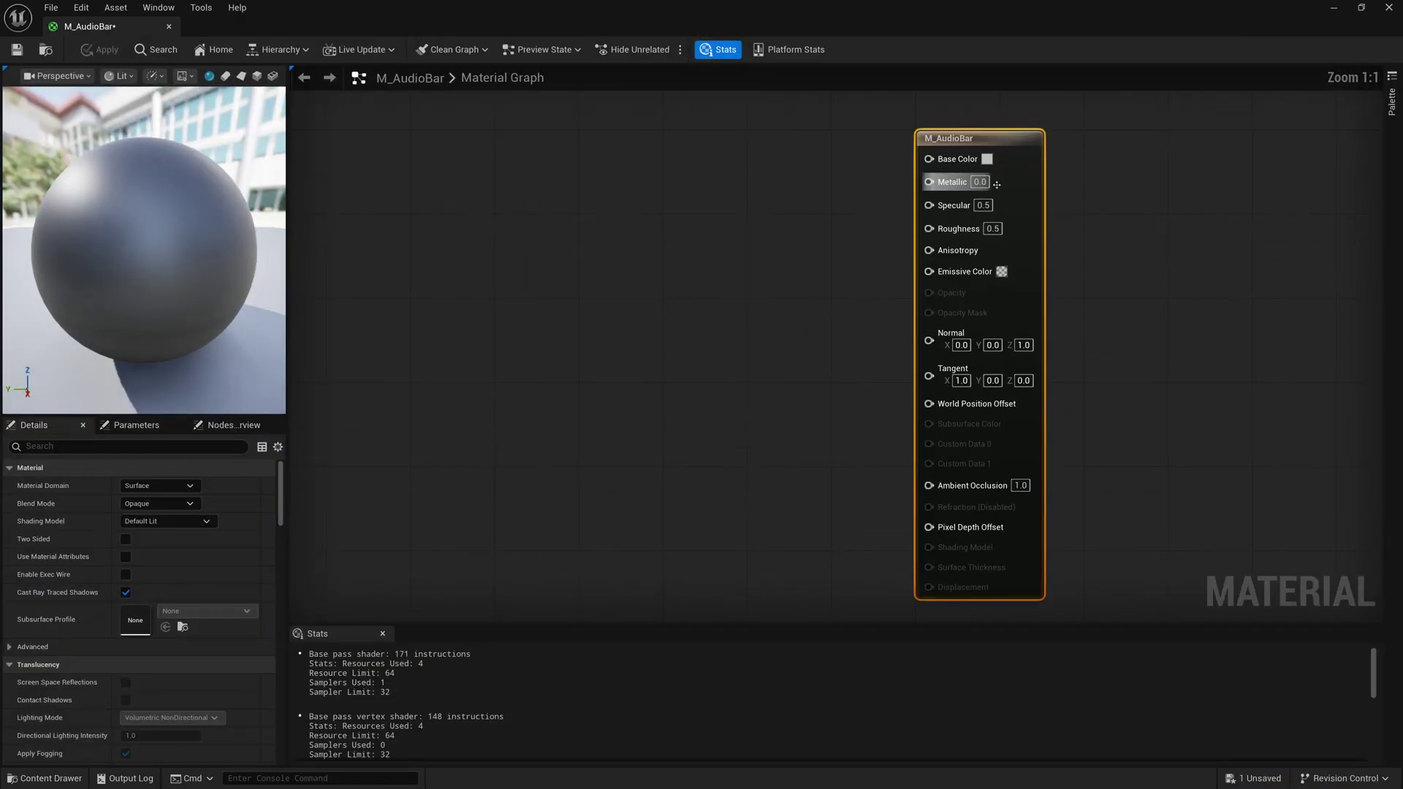
Place a Custom expression node in the M_AudioBar graph and position it.
right_click(716, 239)
type("custom")
key("Return")
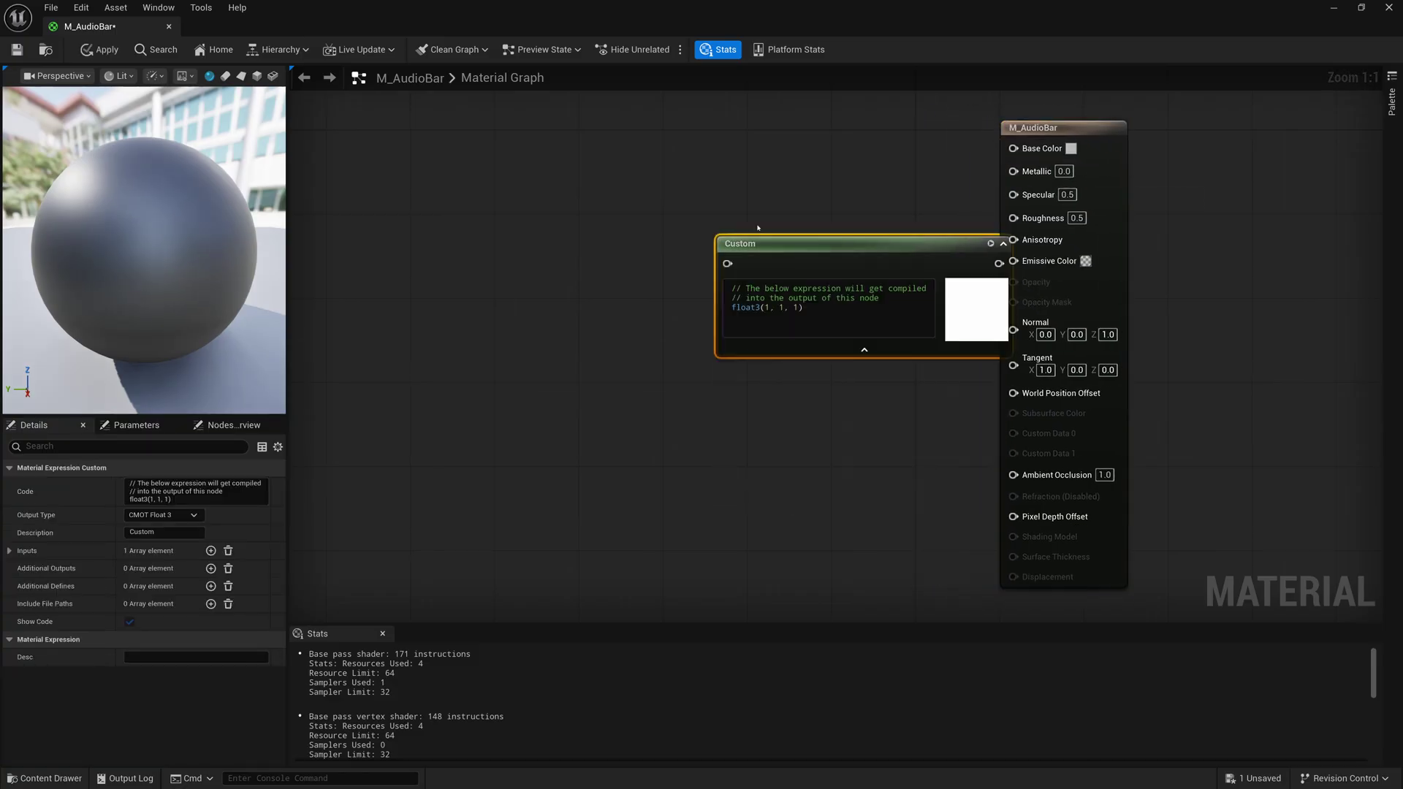
left_click_drag(800, 244, 652, 181)
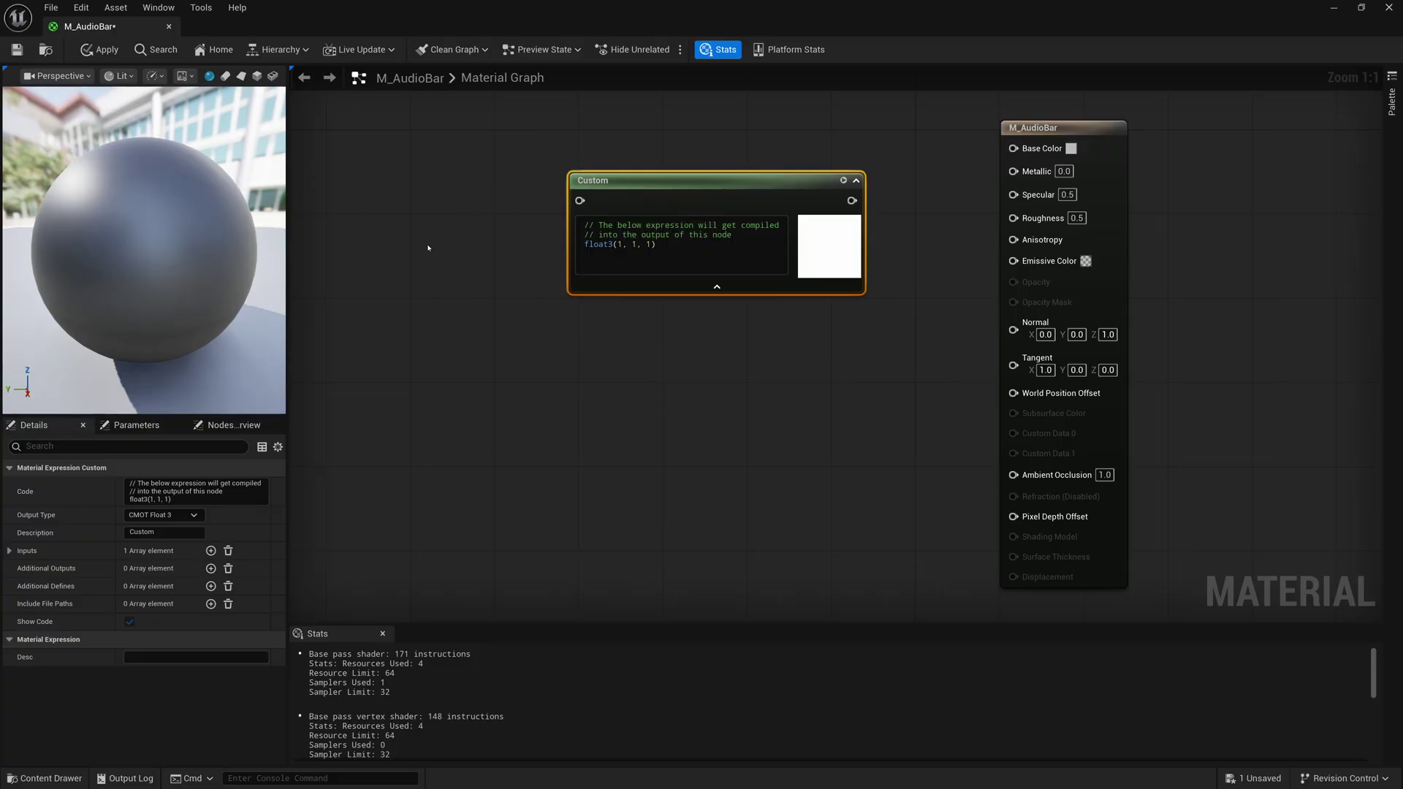
left_click_drag(649, 201, 670, 254)
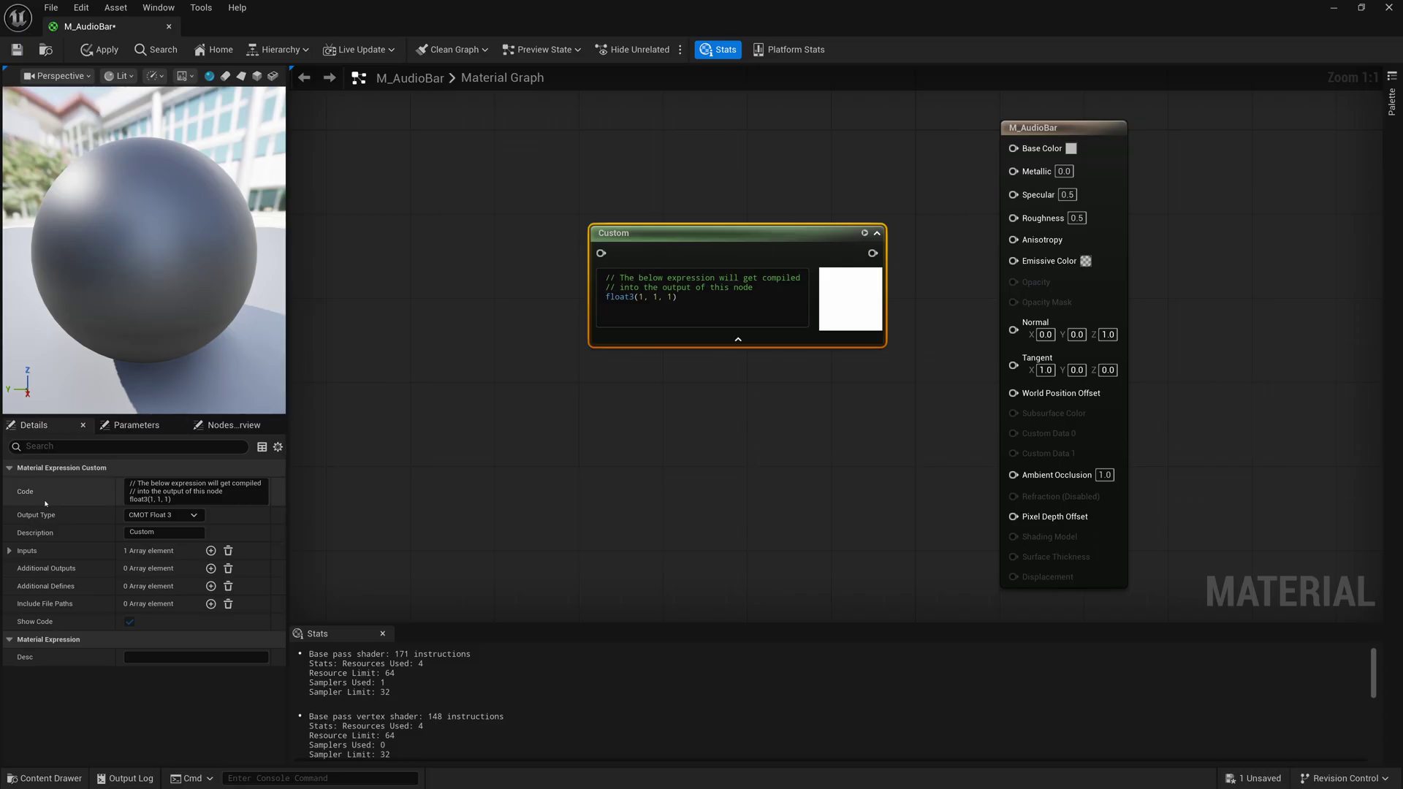
Give the Custom node two inputs named uv and audioLevel.
left_click(9, 550)
left_click(21, 568)
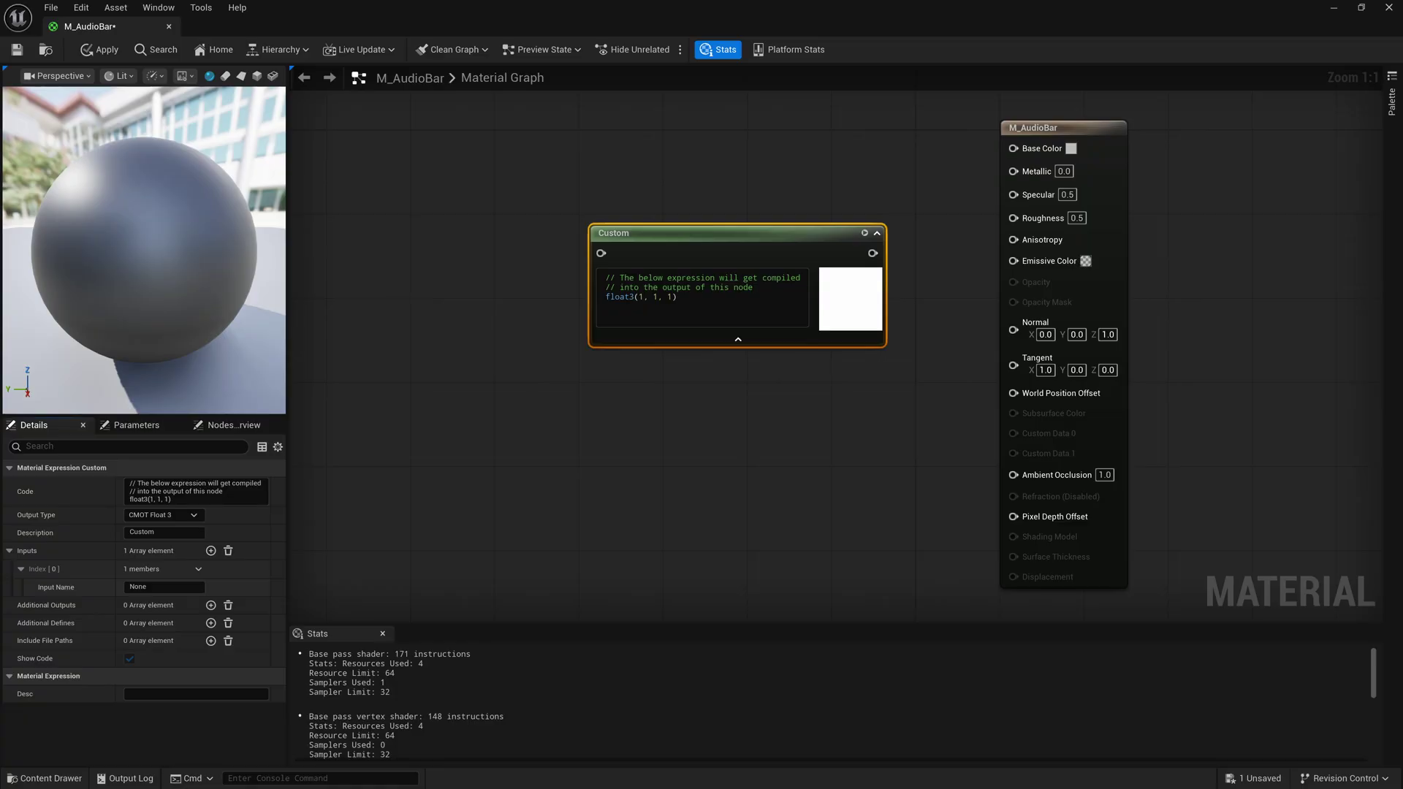
left_click(157, 587)
type("uv")
key("Return")
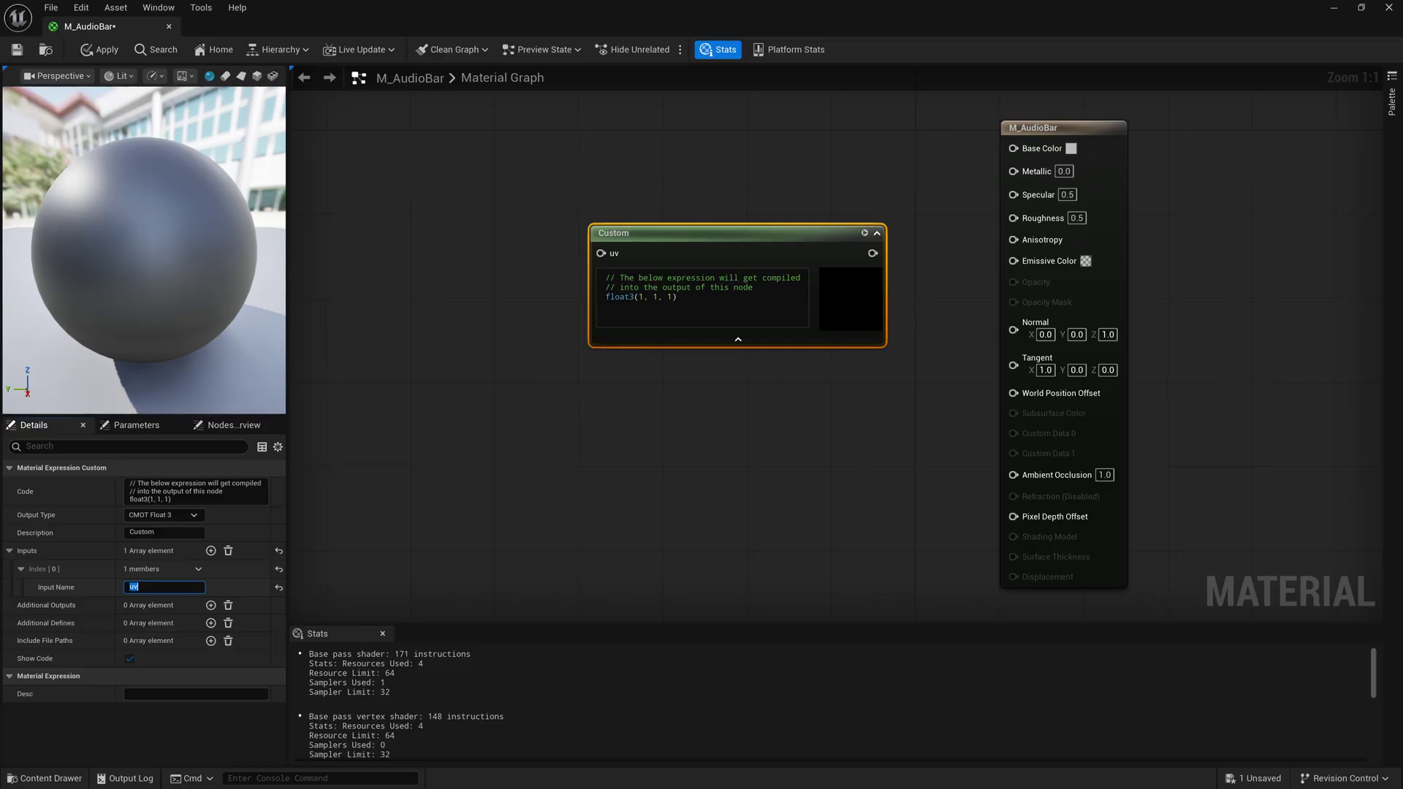
left_click(211, 550)
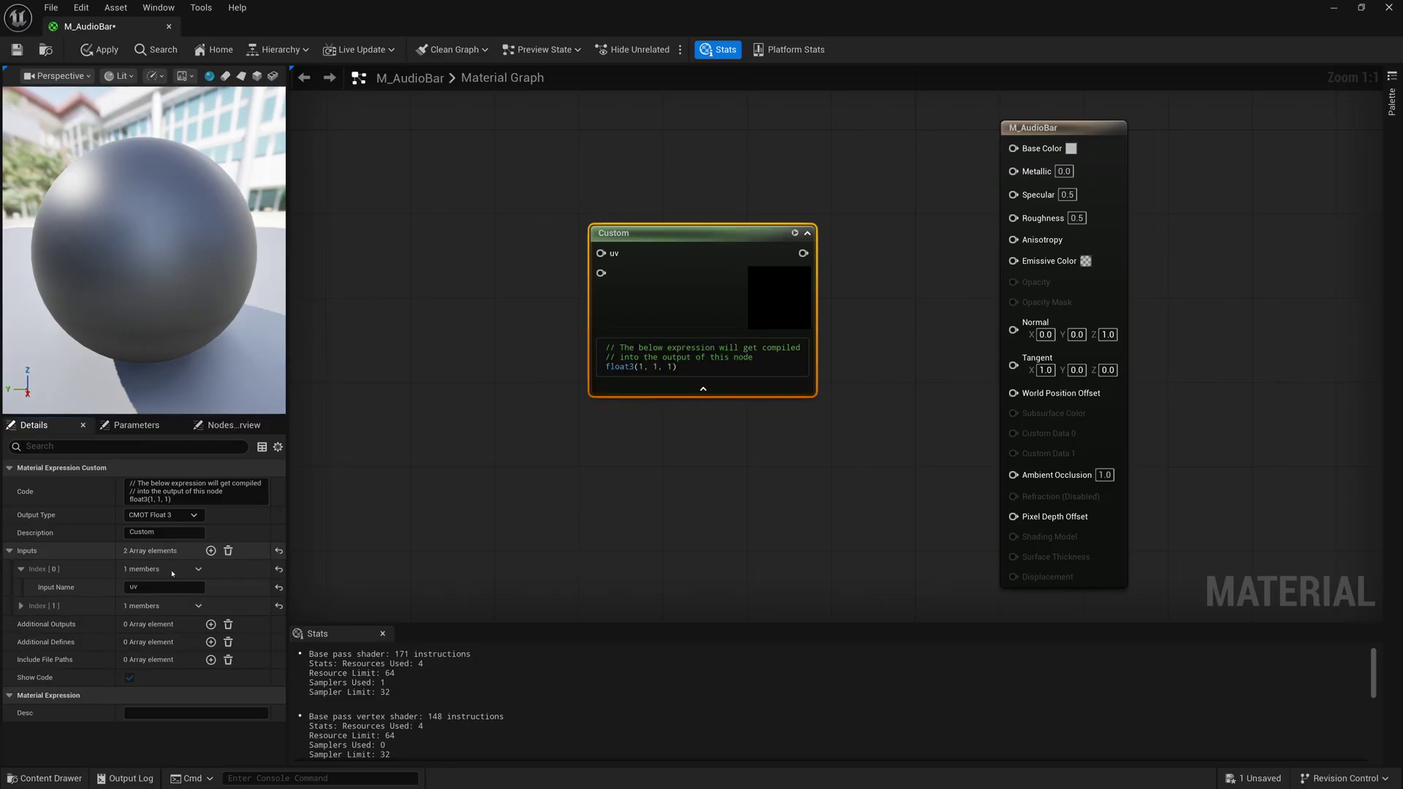
left_click(20, 606)
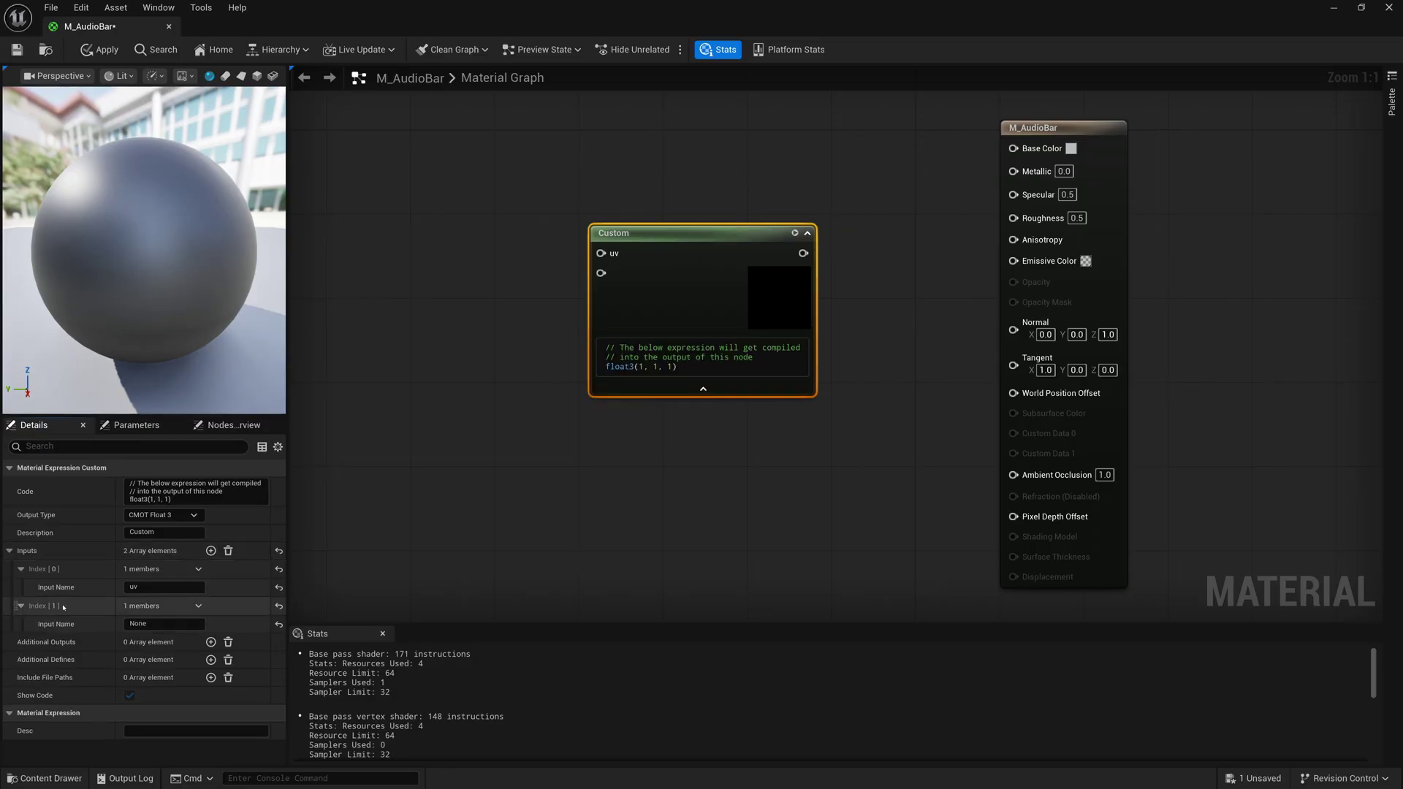
left_click(160, 621)
type("audioLevel")
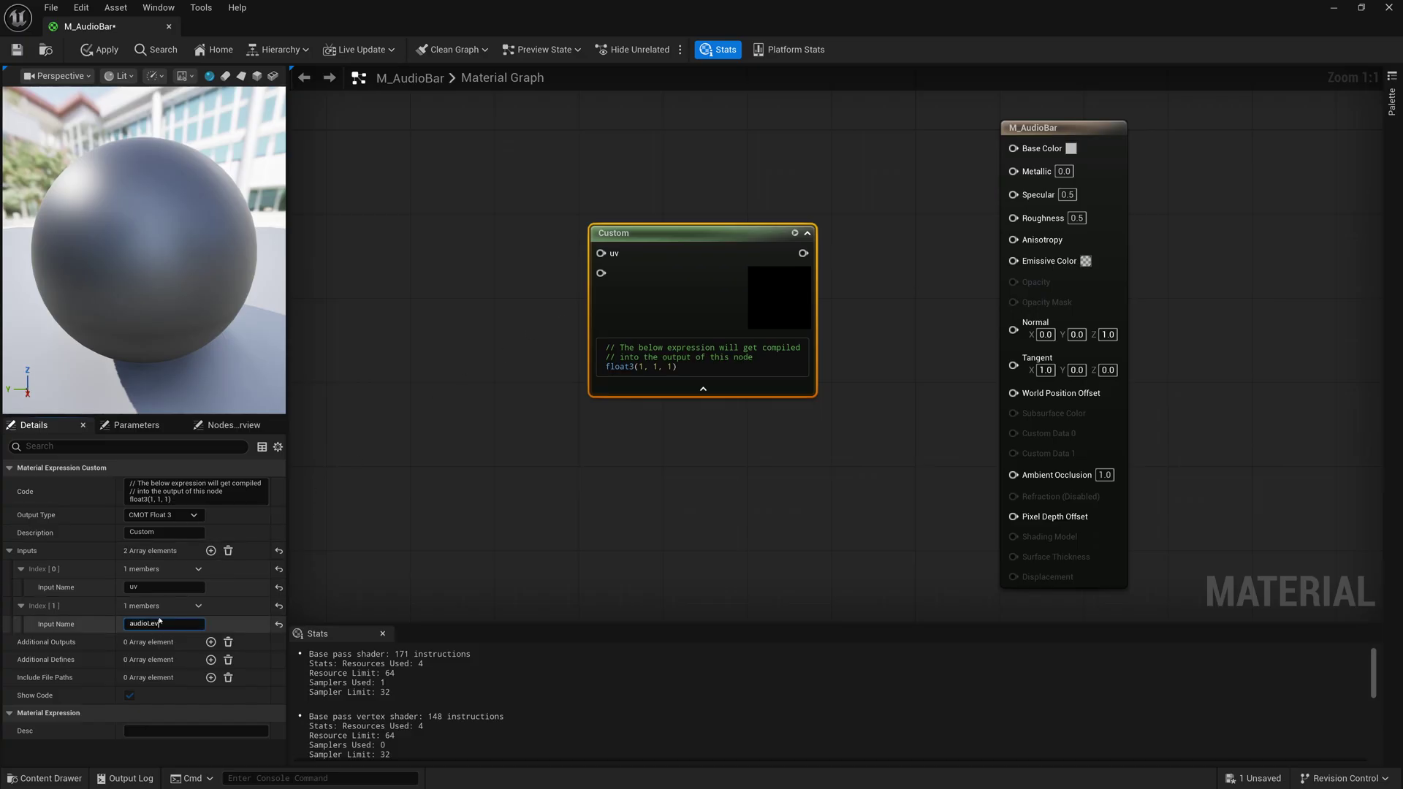
key("Return")
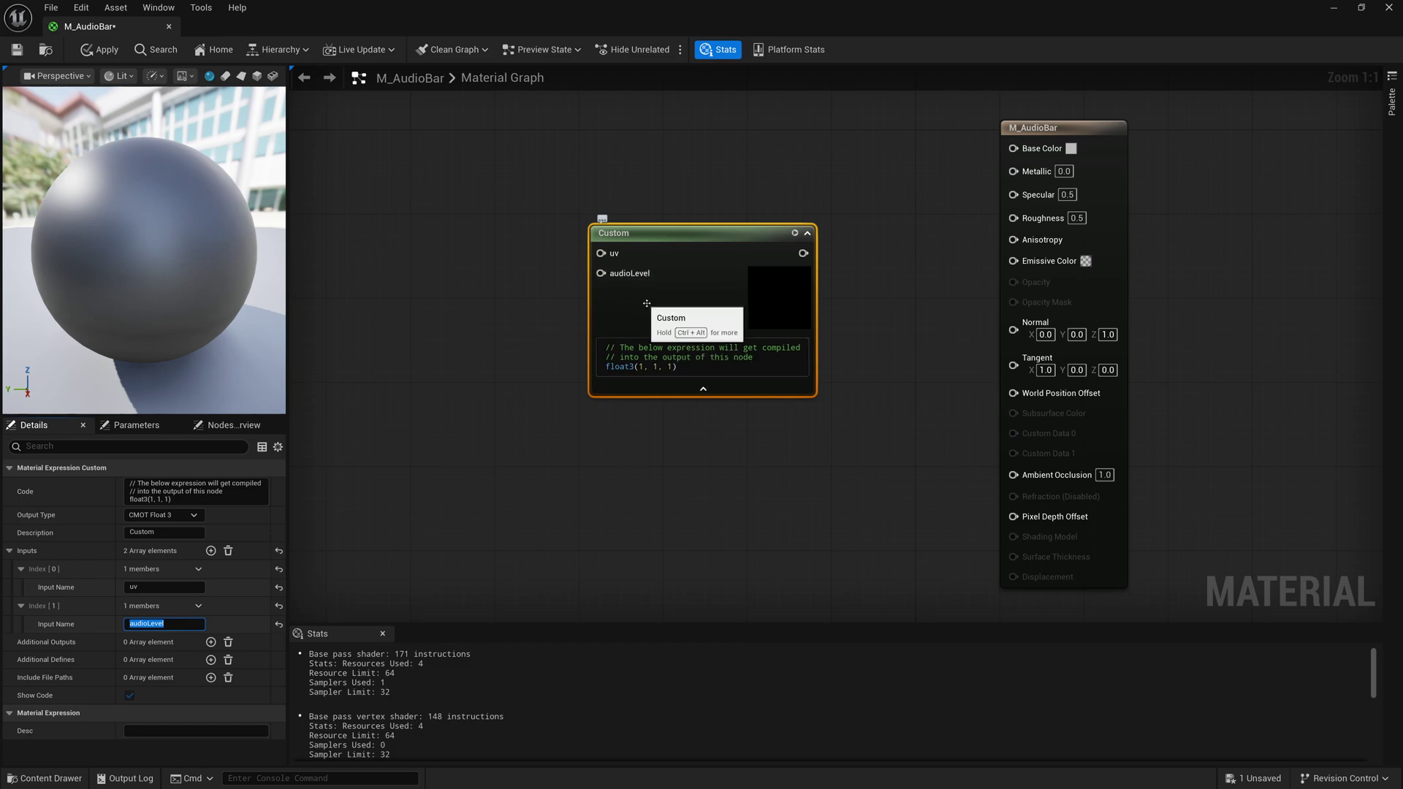
Connect the Custom node's output to Emissive Color and feed a TexCoord[0] node into its uv input.
left_click_drag(729, 269, 1013, 261)
left_click_drag(842, 261, 832, 151)
right_click_drag(563, 202, 527, 290)
right_click(442, 255)
type("textu")
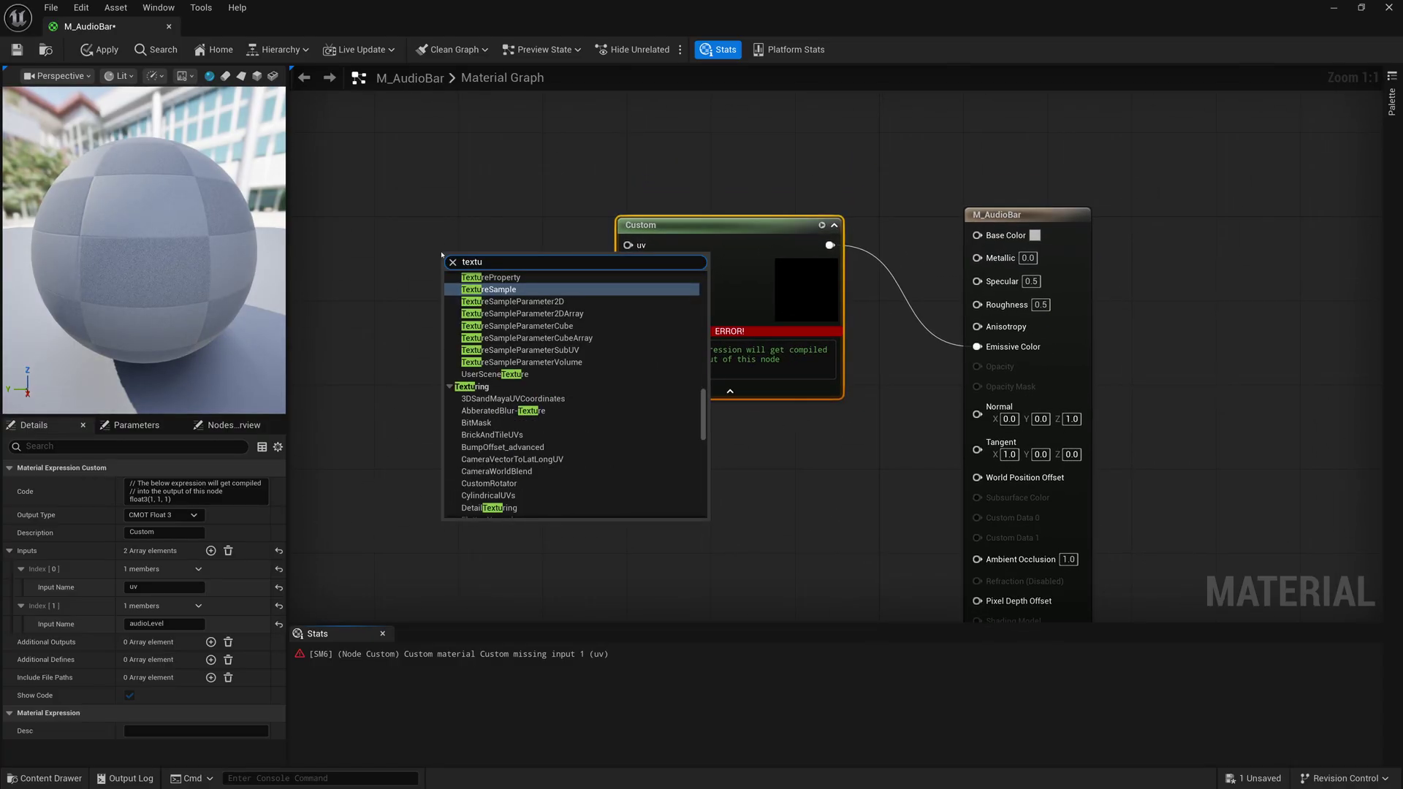
type("reco")
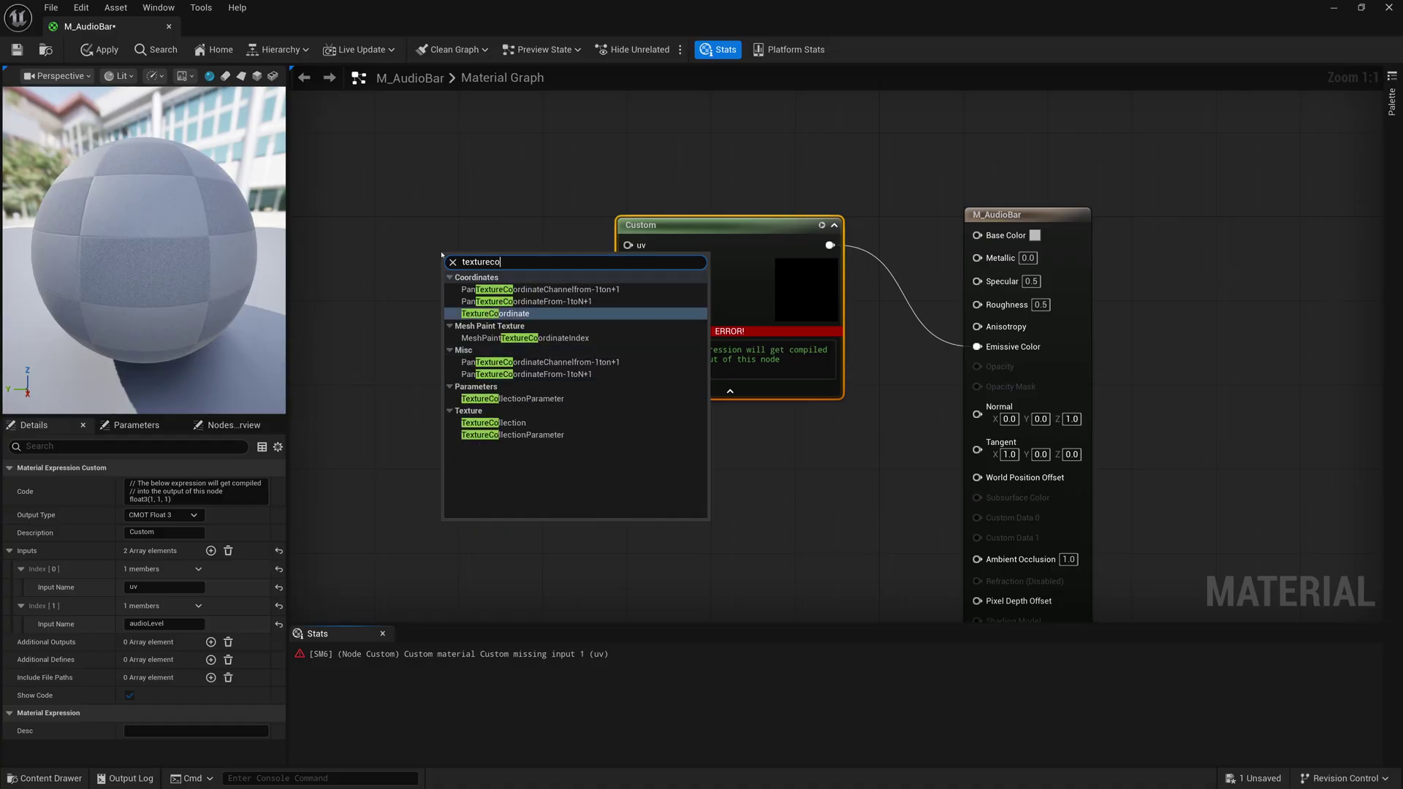
key("Return")
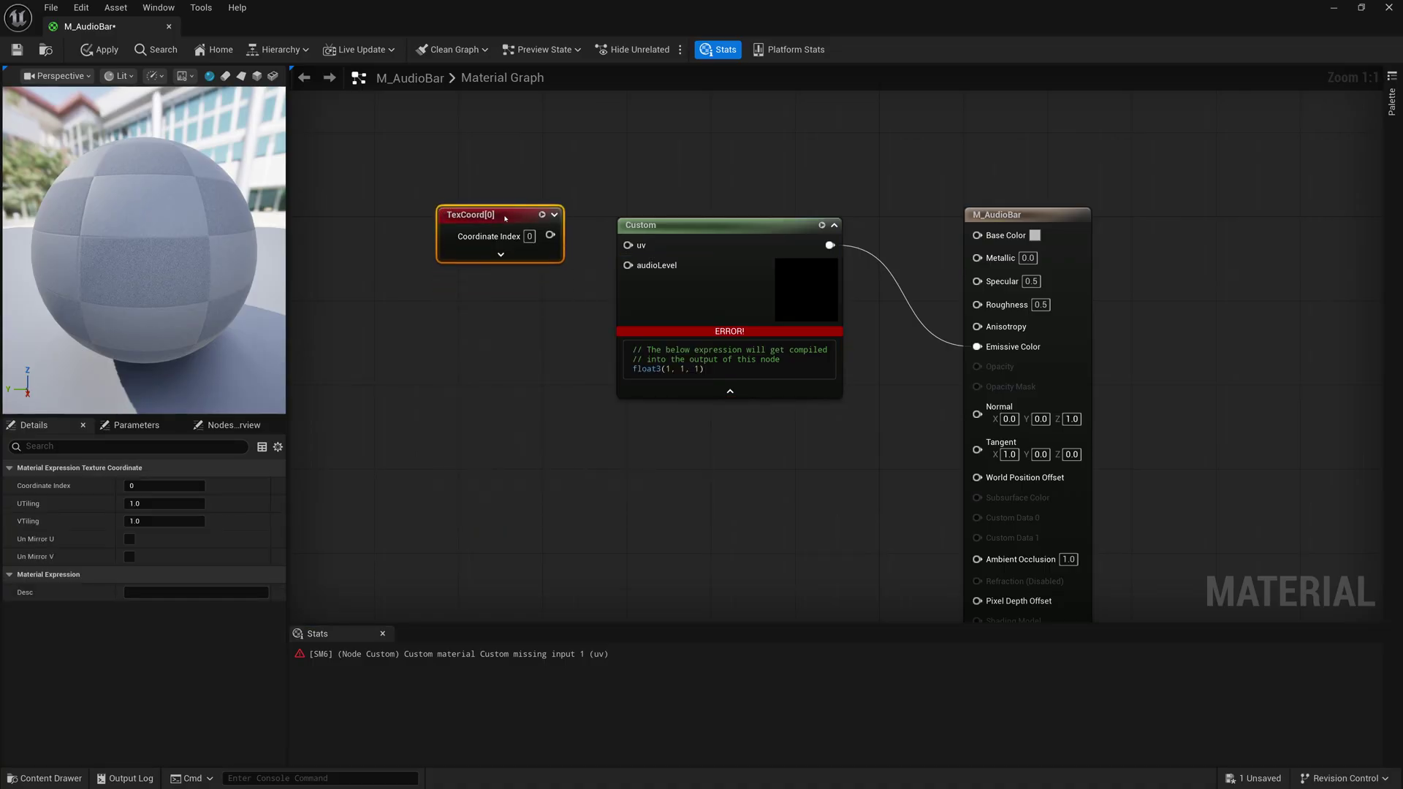
left_click_drag(628, 245, 550, 246)
Add a Constant node and wire it into the audioLevel input.
right_click(459, 349)
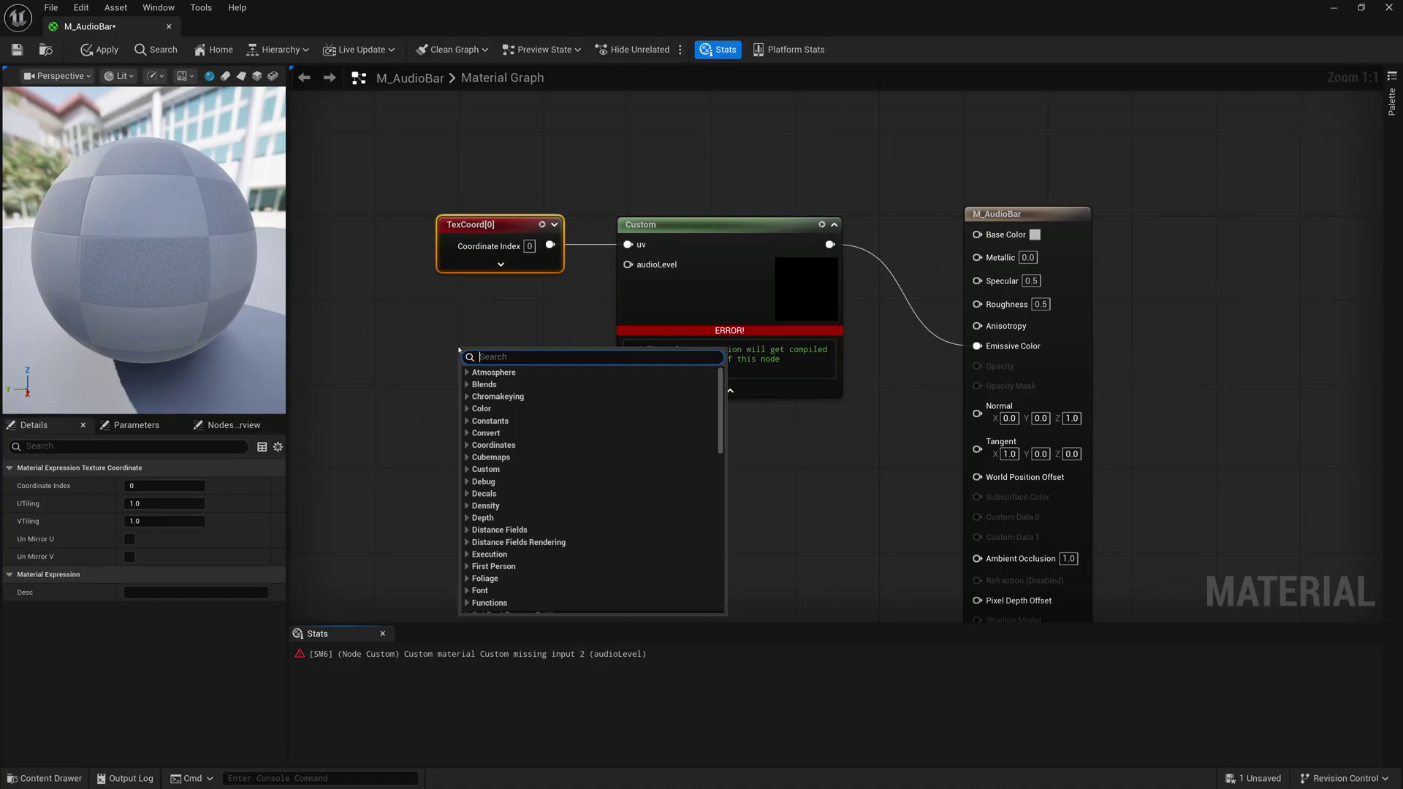
type("constant")
key("Return")
left_click_drag(512, 348, 627, 264)
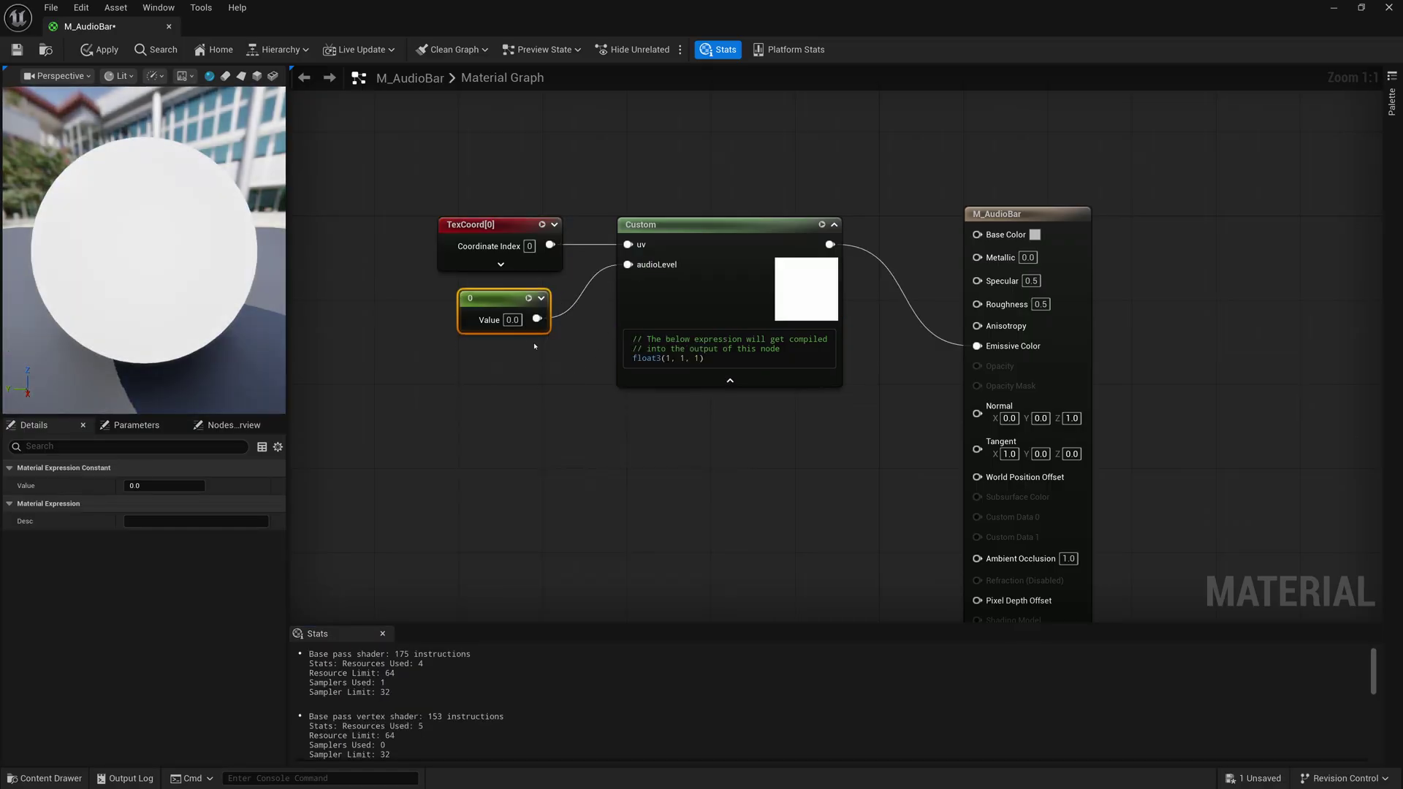
left_click_drag(514, 302, 525, 303)
right_click_drag(523, 405, 518, 360)
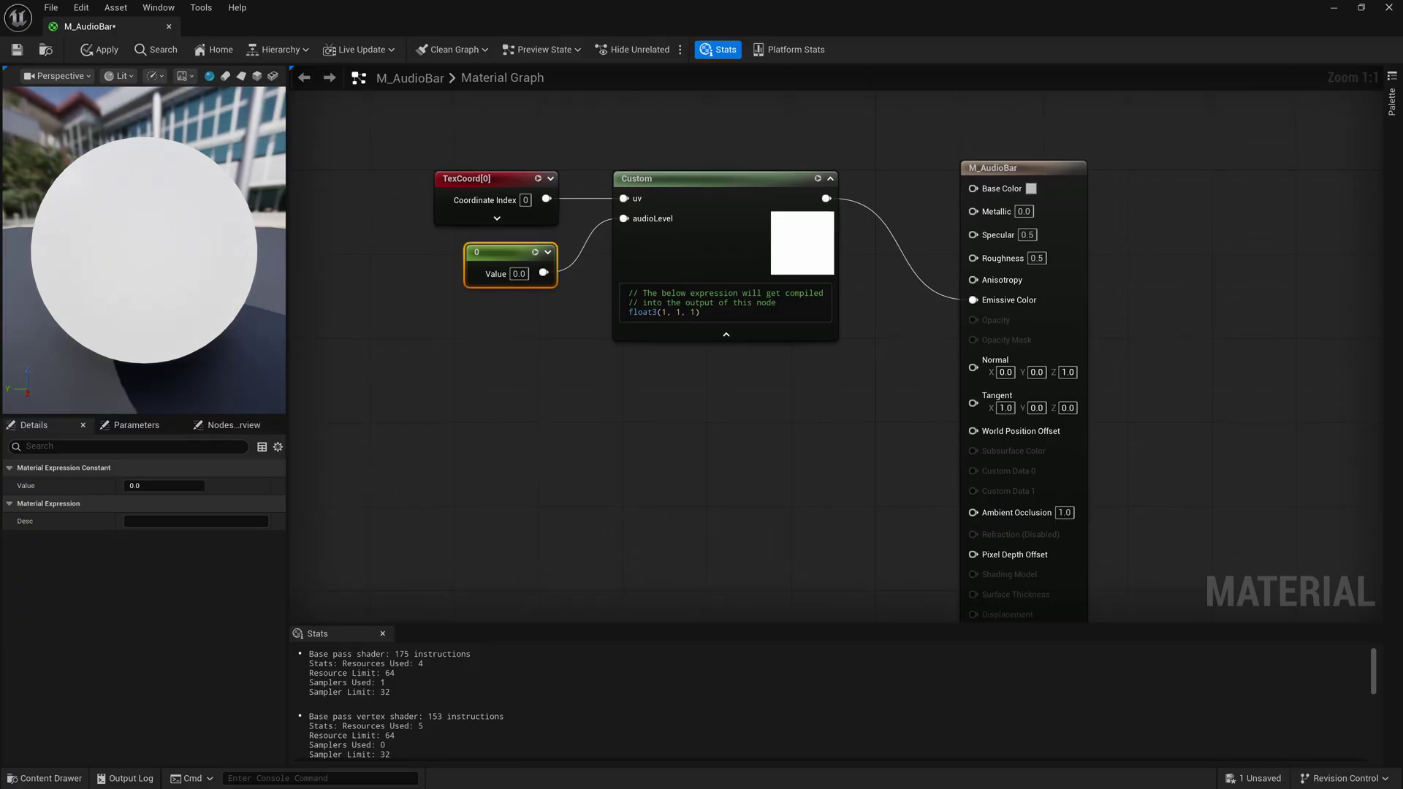
In the enlarged VS Code HLSL file, write float volume = audioLevel on line 1.
key("alt+Tab")
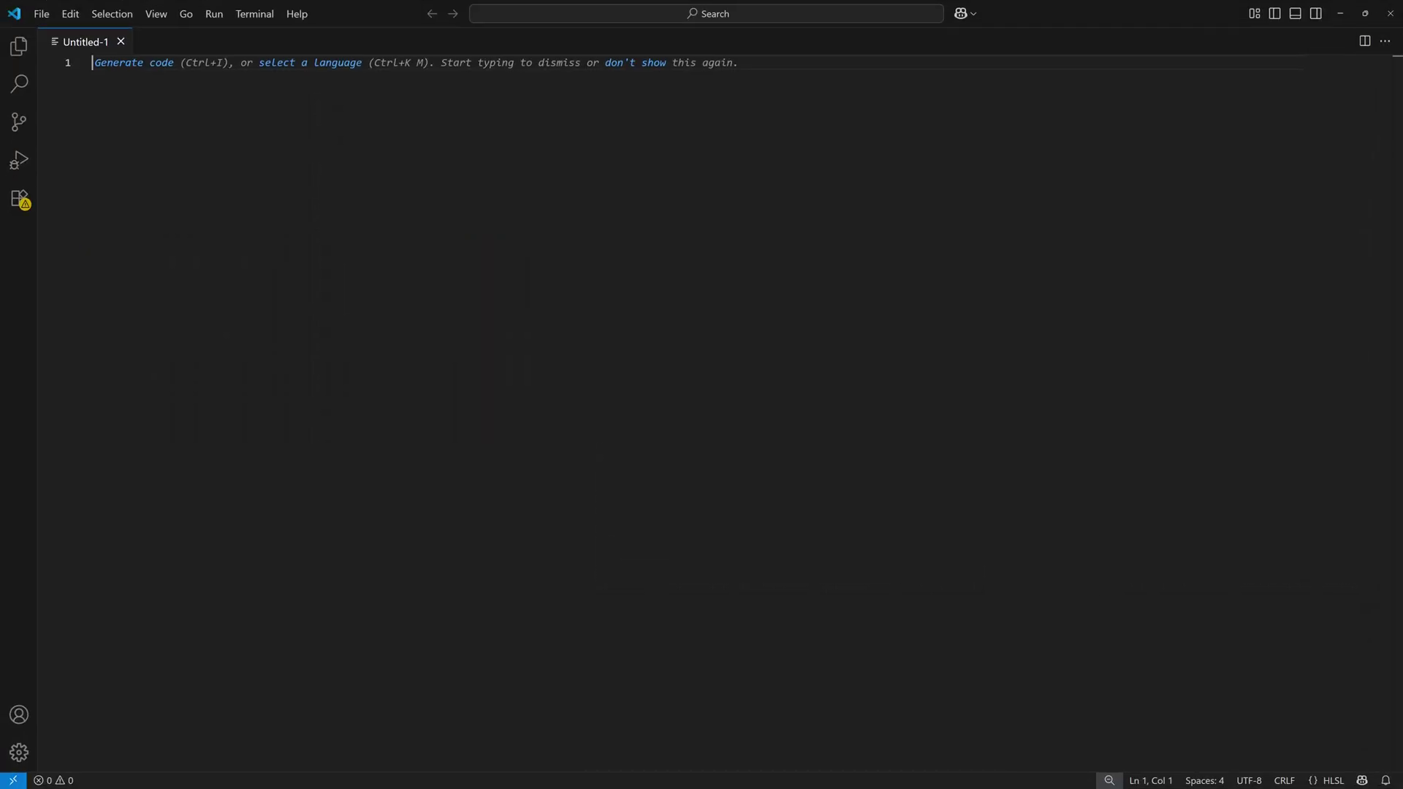
key("ctrl+equal")
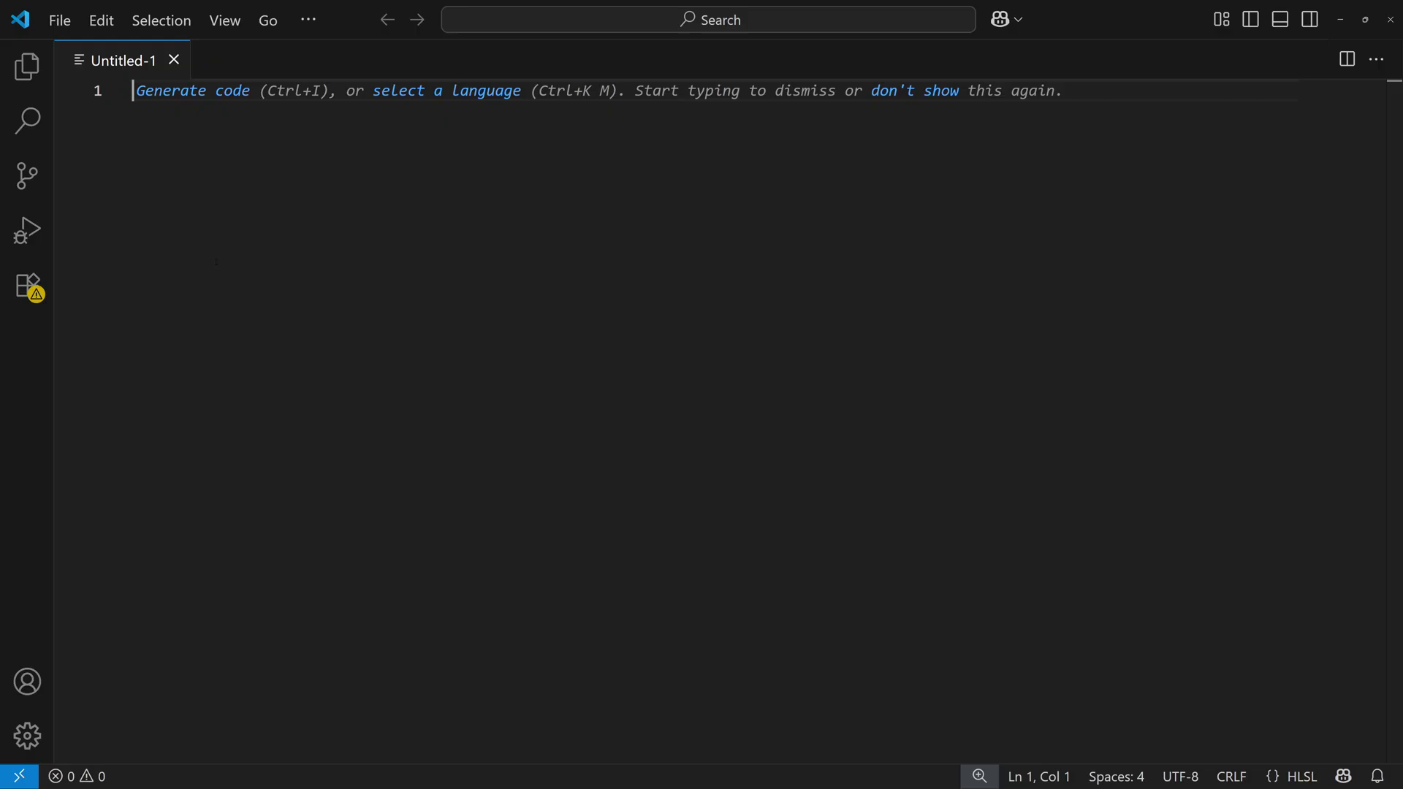
type("float volume")
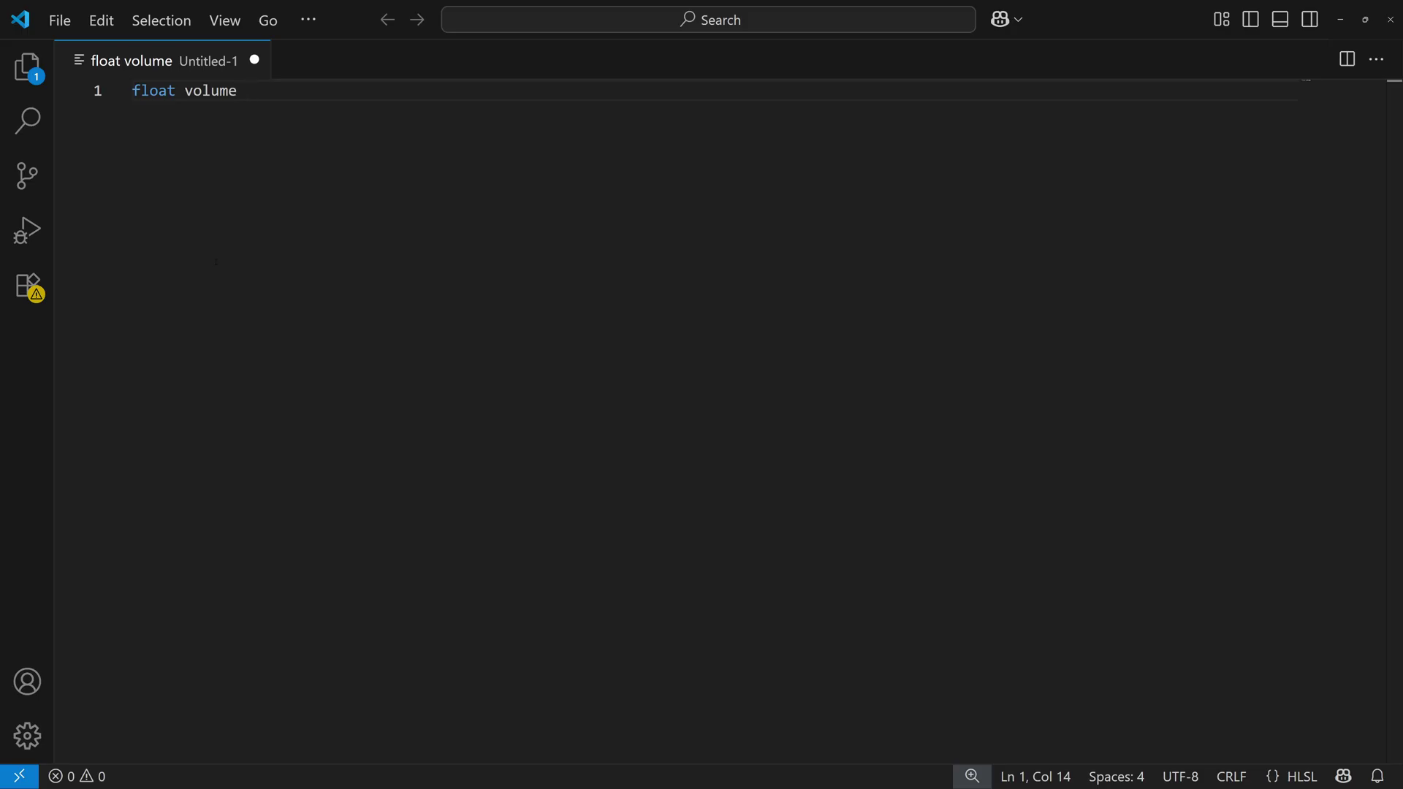
type(" = audi")
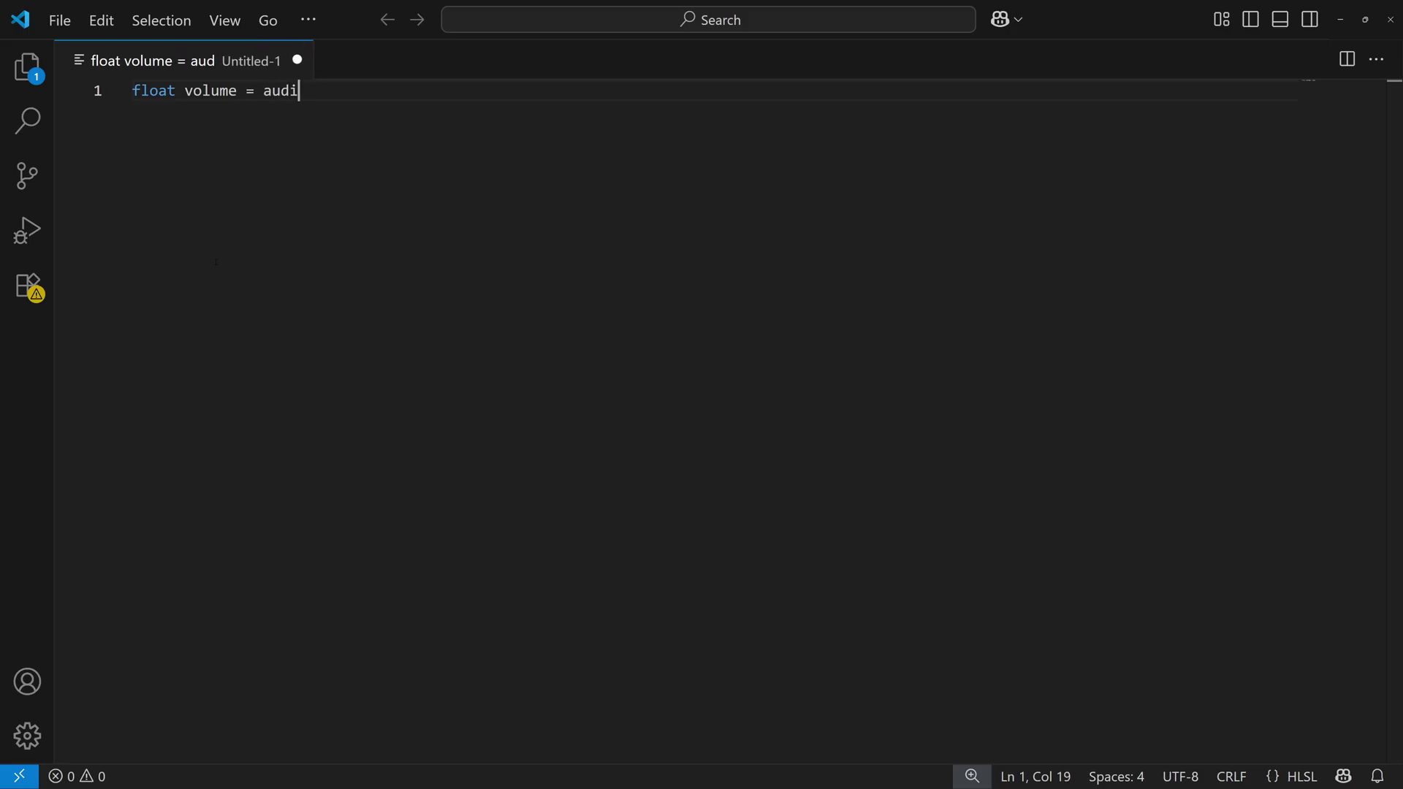
type("oLevel")
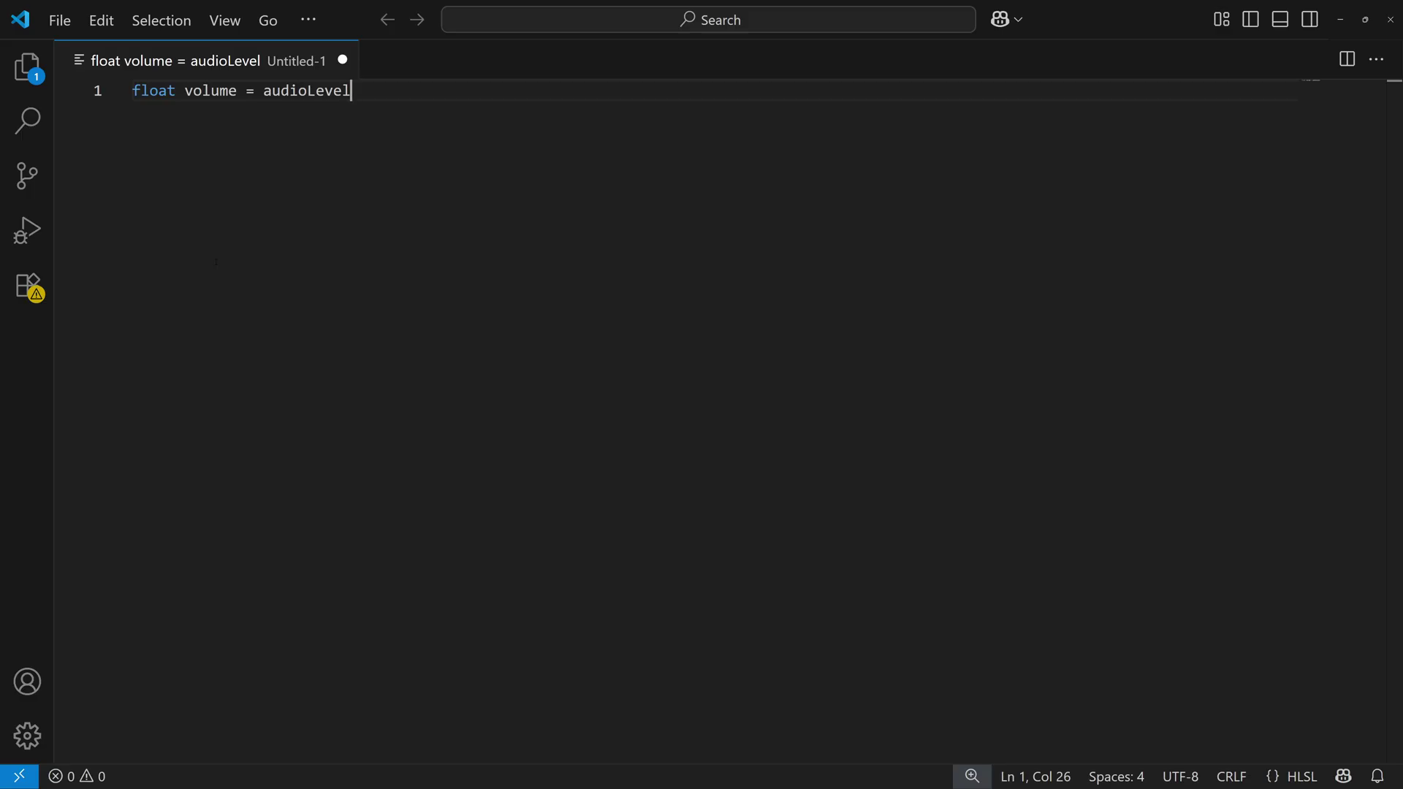
Wrap audioLevel in saturate(), end the line with a semicolon, and add two blank lines.
key("shift+Left")
key("shift+Left")
key("shift+Left")
key("shift+Left")
key("shift+Left")
key("shift+Left")
key("shift+Left")
key("shift+Left")
key("shift+Left")
key("shift+Left")
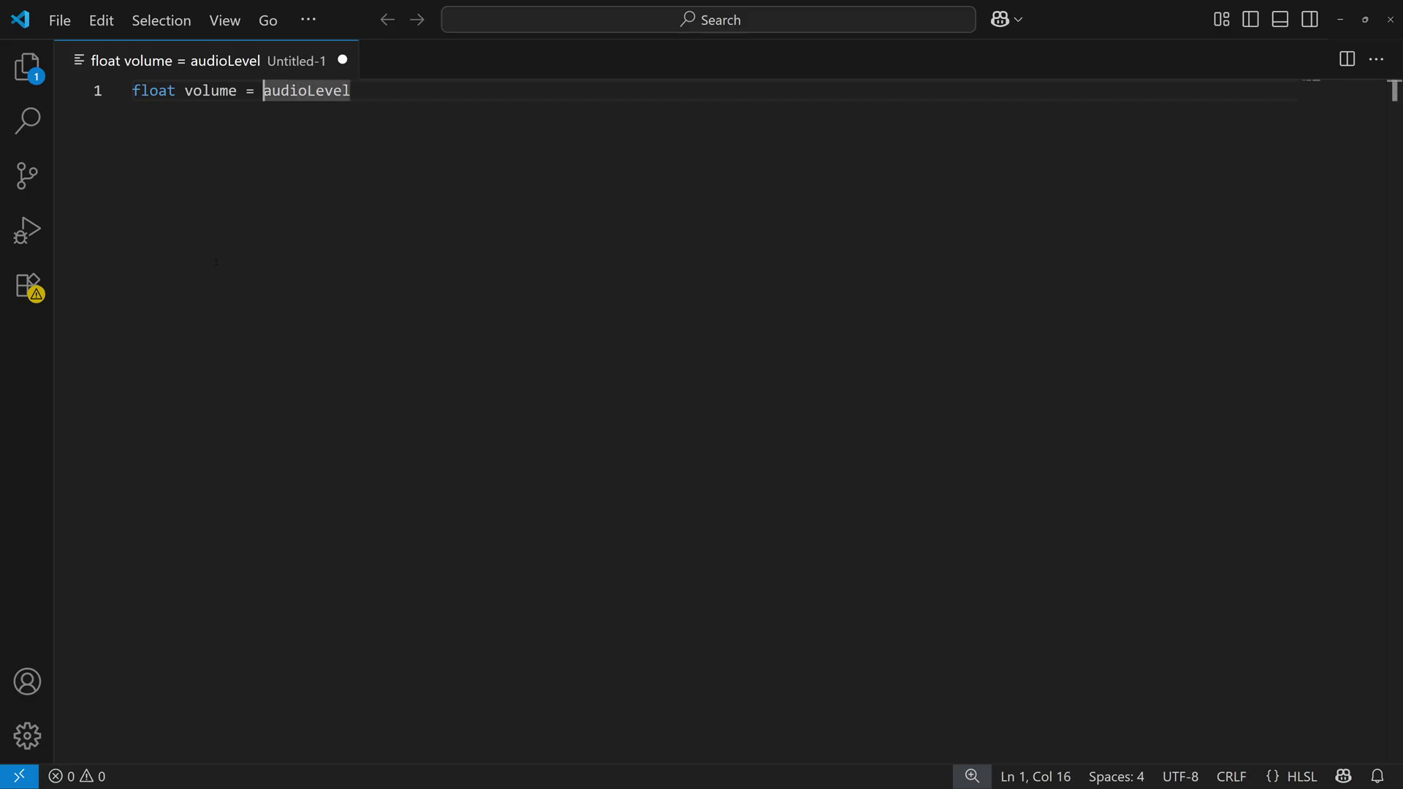
key("Left")
type("sature")
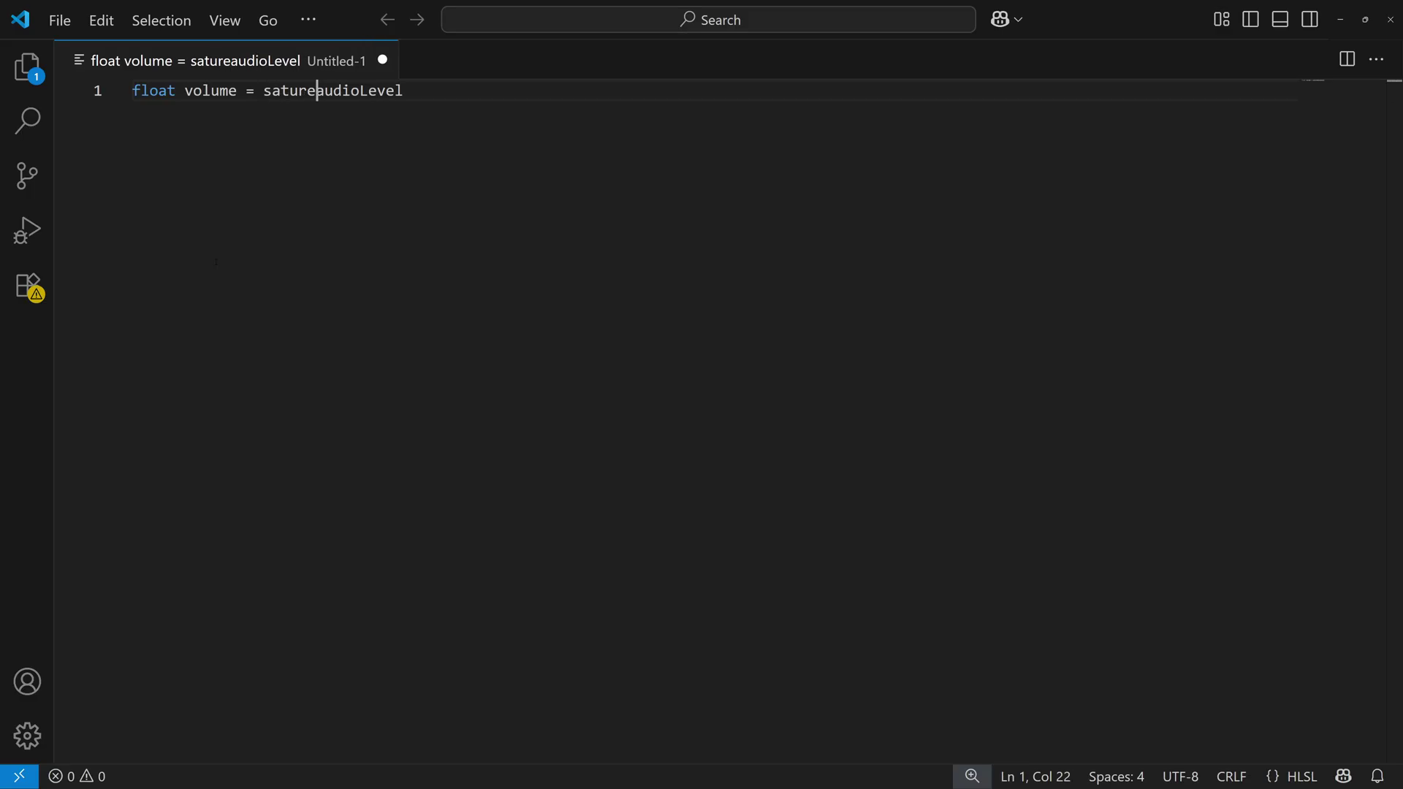
key("BackSpace")
type("ate(")
key("shift+End")
key("End")
type(")")
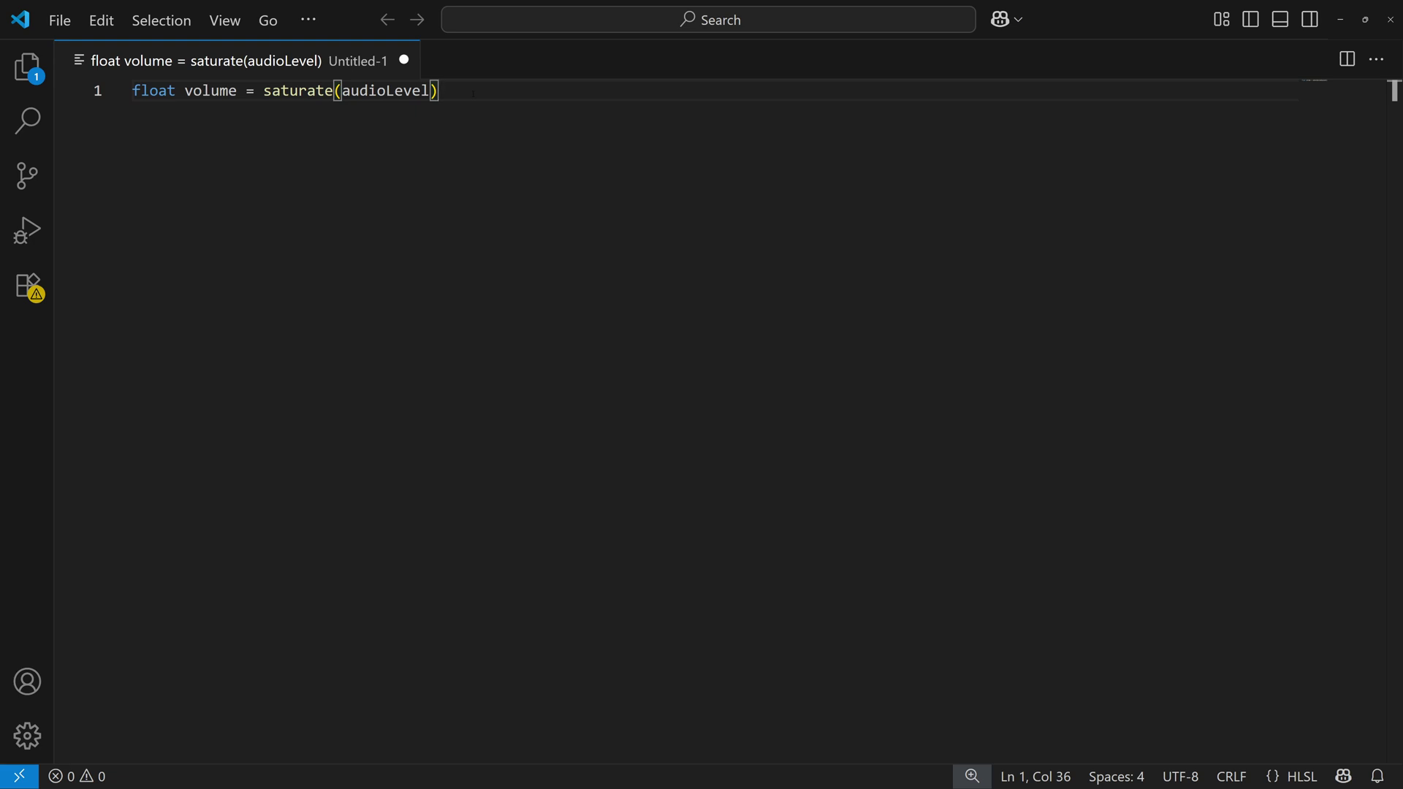
type(";")
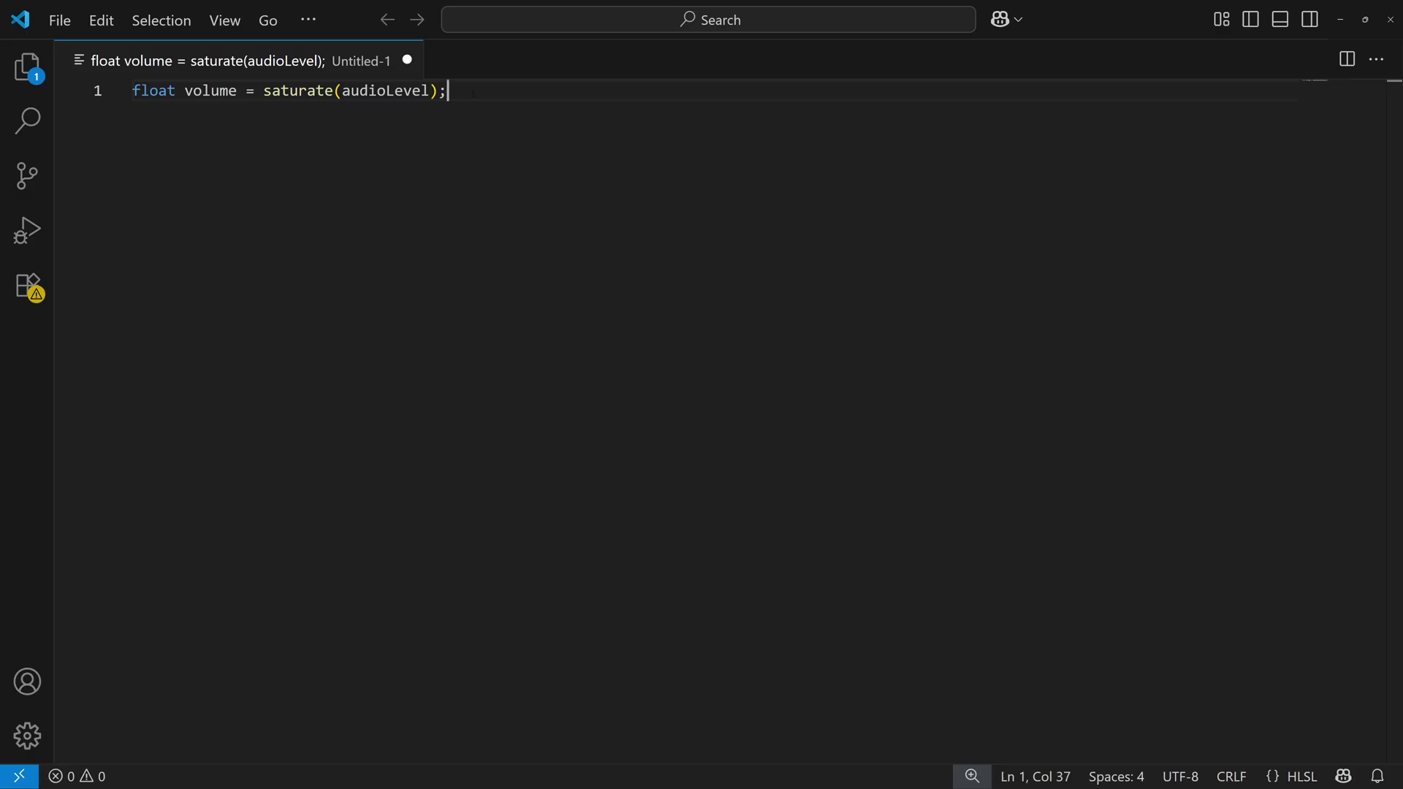
key("Return")
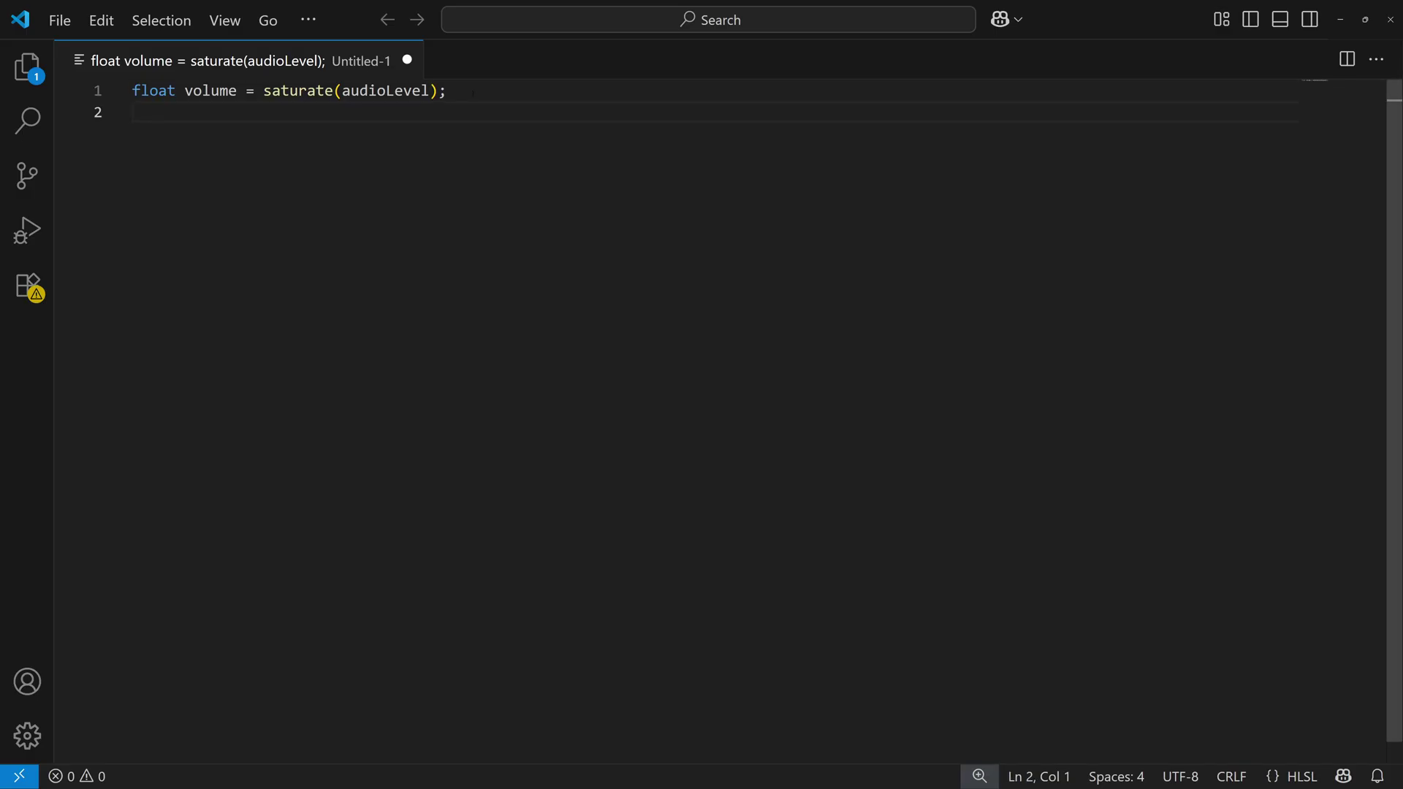
key("Return")
Type float3 bar = lerp( with colour arguments ordered float3(0,1,0) then float3(1,0,0).
type("float")
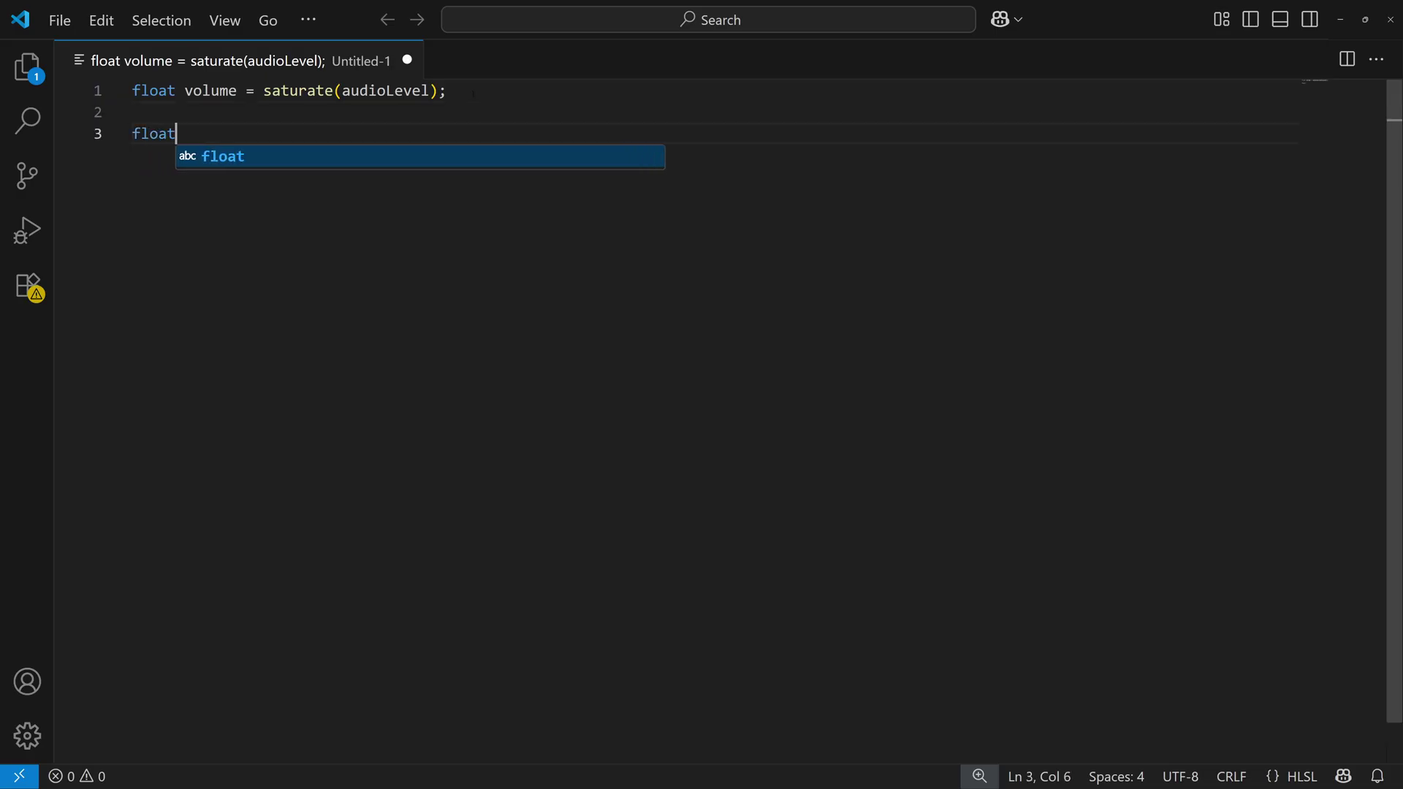
type("3 bar = ")
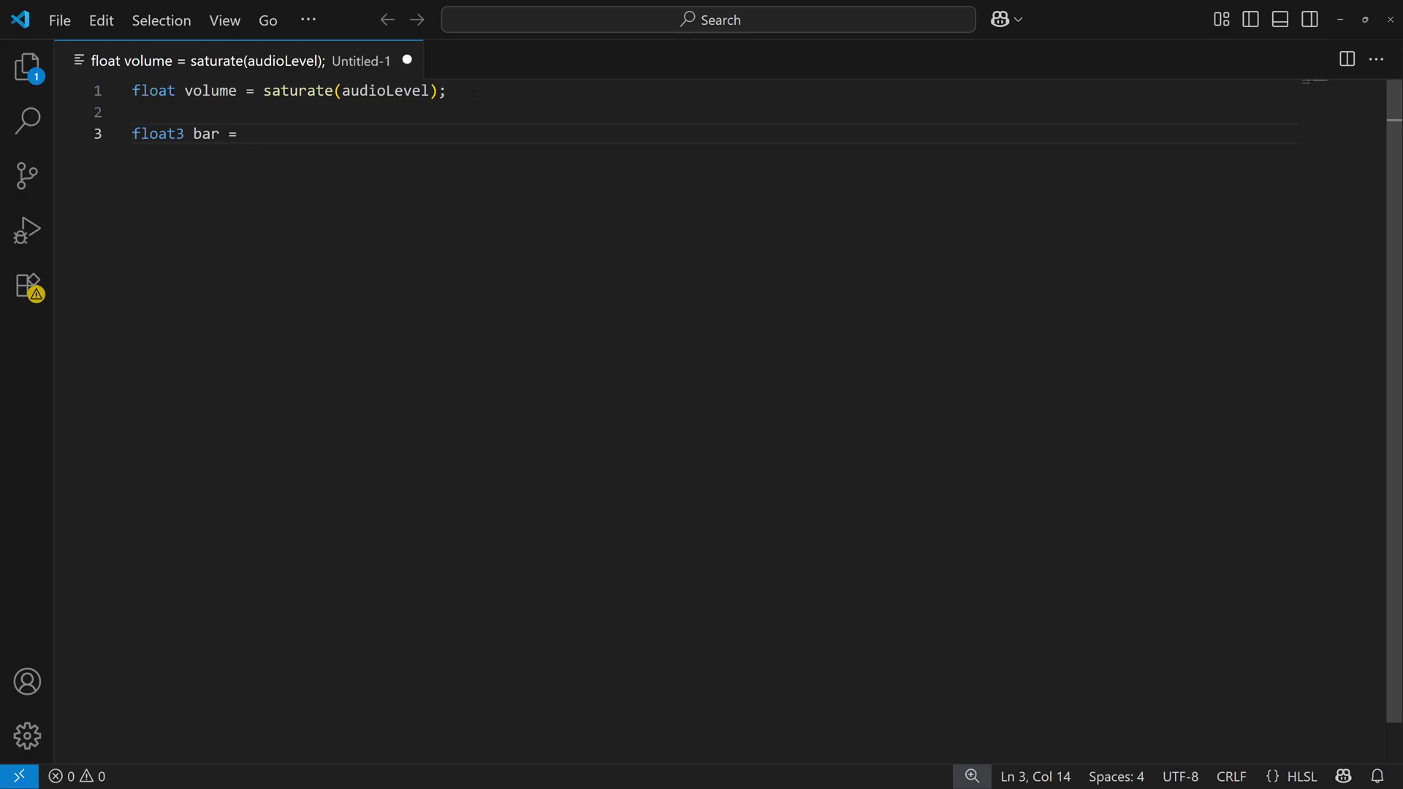
type("lerp(")
type("float3(")
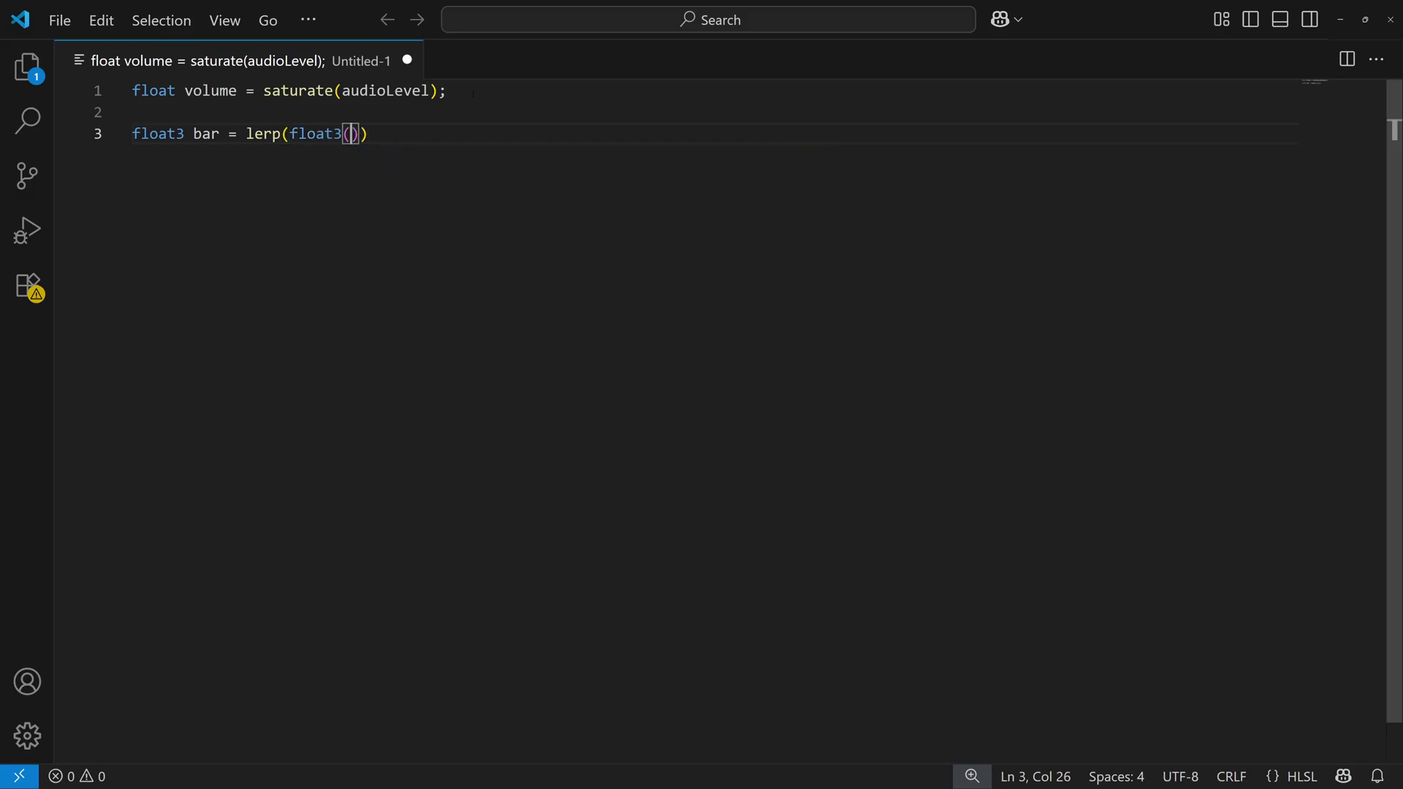
type("1,0,0),")
type("float3(")
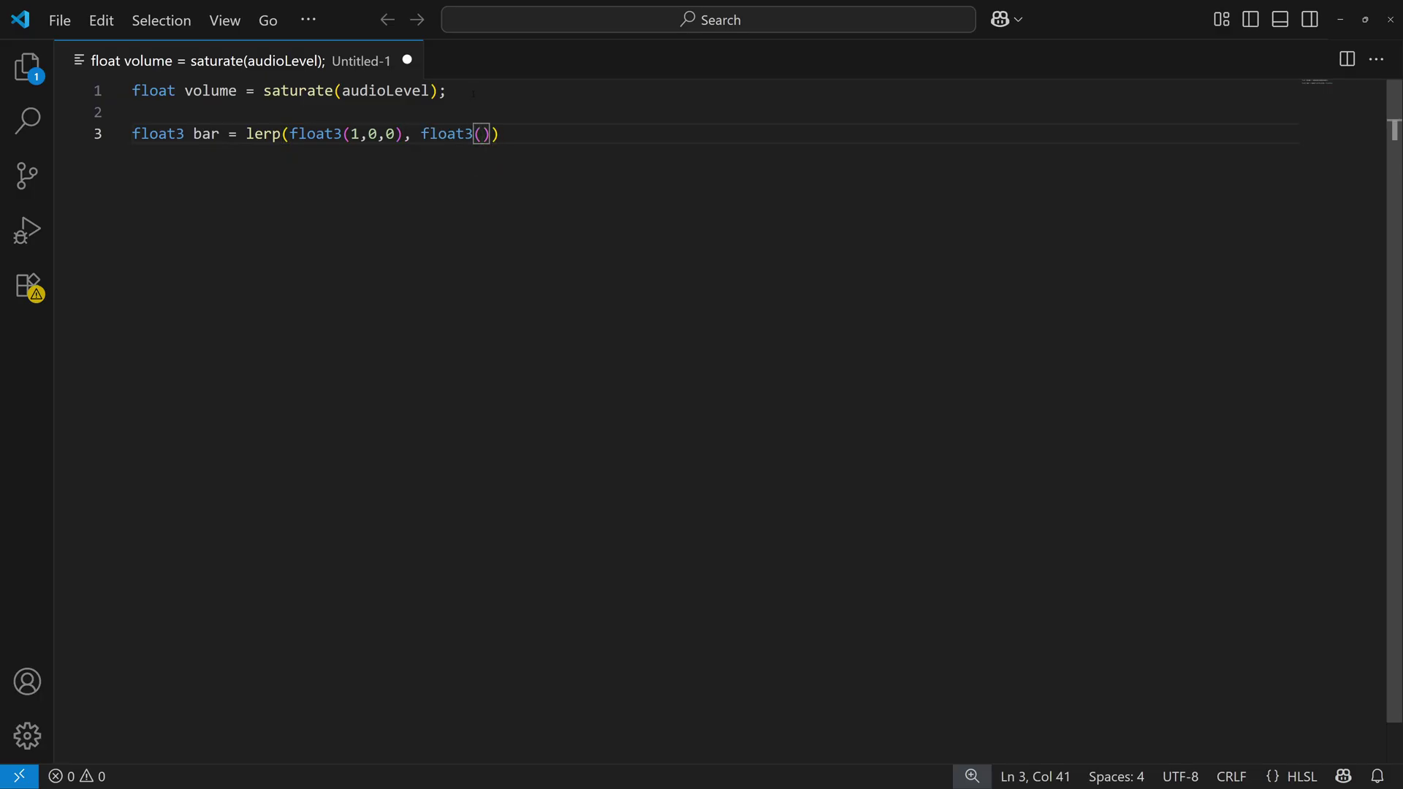
type("0,1,0) ,")
key("Left")
key("Left")
key("shift+Left")
key("shift+Left")
key("shift+Left")
key("shift+Left")
key("shift+Left")
key("shift+Left")
key("shift+Left")
key("shift+Left")
key("shift+Left")
key("shift+Left")
key("shift+Left")
key("shift+Left")
key("shift+Left")
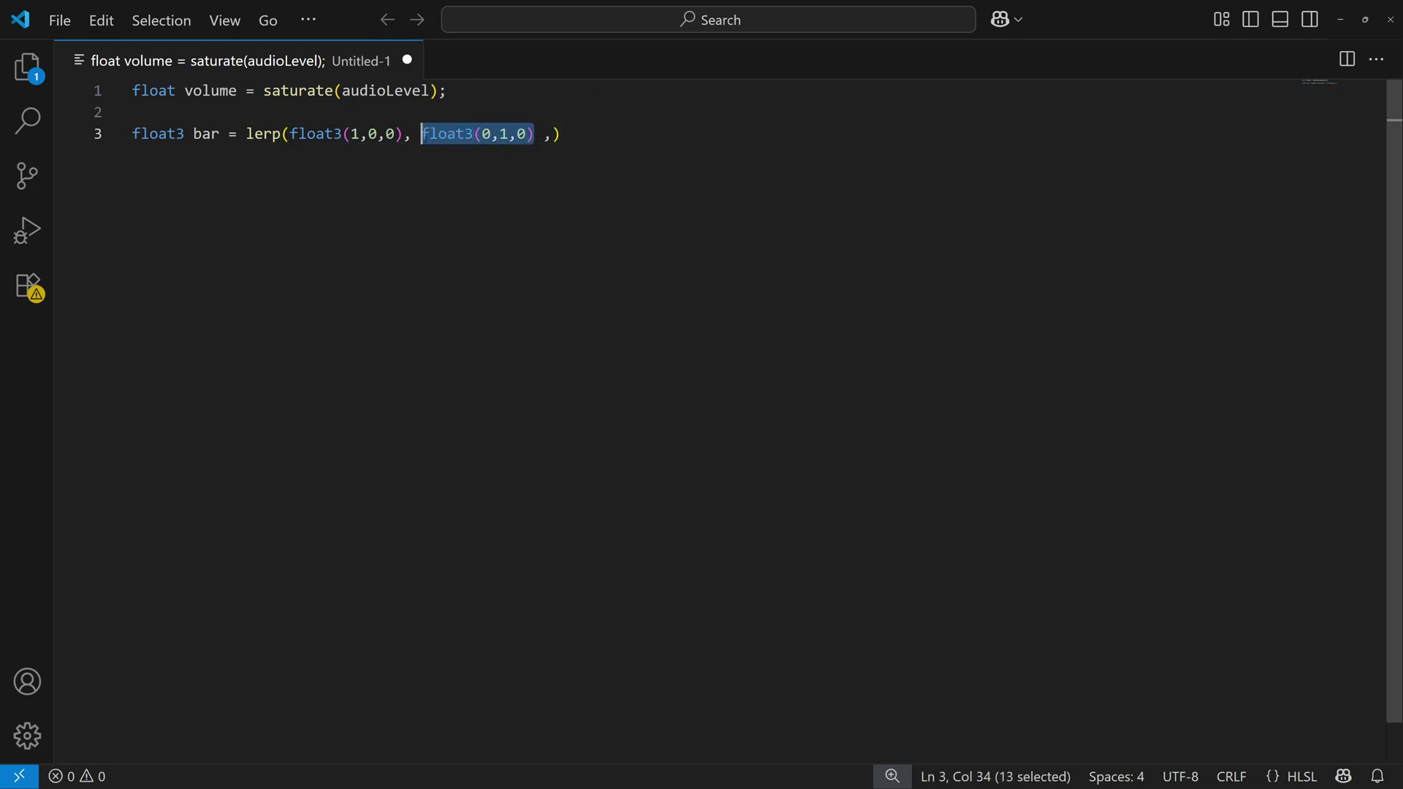
key("Left")
key("Left")
key("Left")
key("shift+Left")
key("shift+Left")
key("shift+Left")
key("shift+Left")
key("shift+Left")
key("shift+Left")
key("shift+Left")
key("shift+Left")
key("shift+Left")
key("shift+Left")
key("shift+Left")
key("shift+Left")
key("shift+Left")
key("ctrl+c")
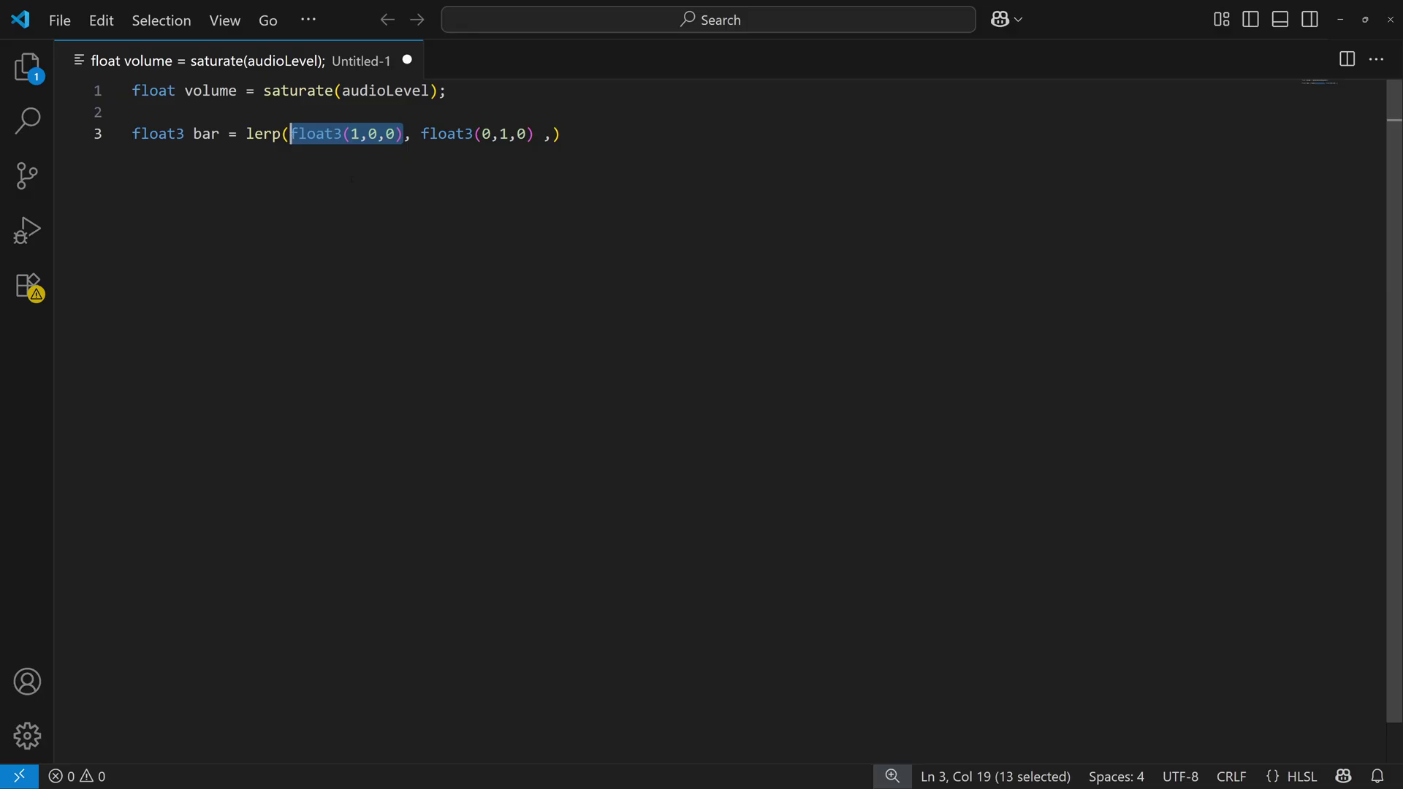
key("Delete")
key("Delete")
key("Delete")
key("Right")
key("Right")
key("Right")
key("Right")
key("Right")
key("Right")
key("Right")
key("Right")
key("Right")
key("Right")
key("Right")
key("Right")
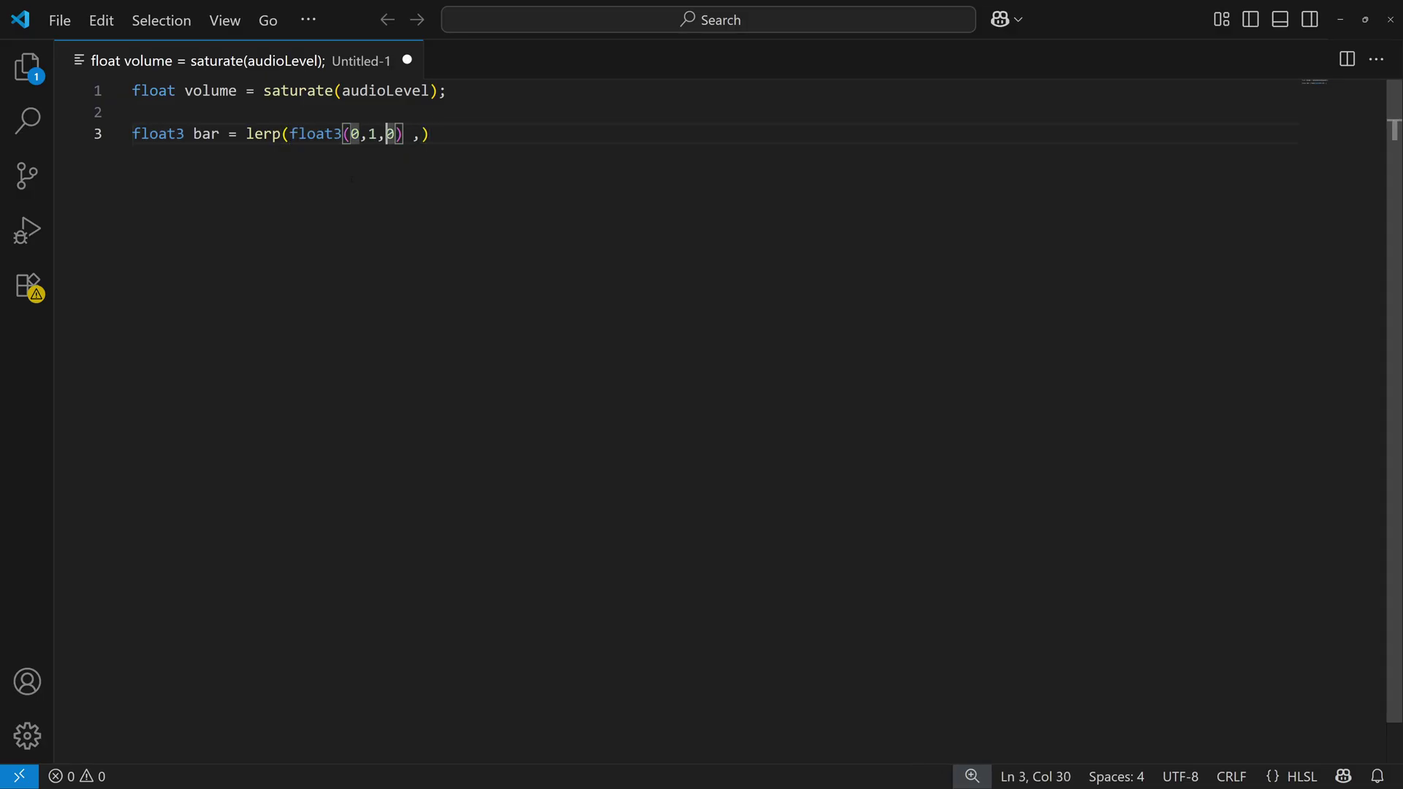
key("Right")
type(",")
key("ctrl+v")
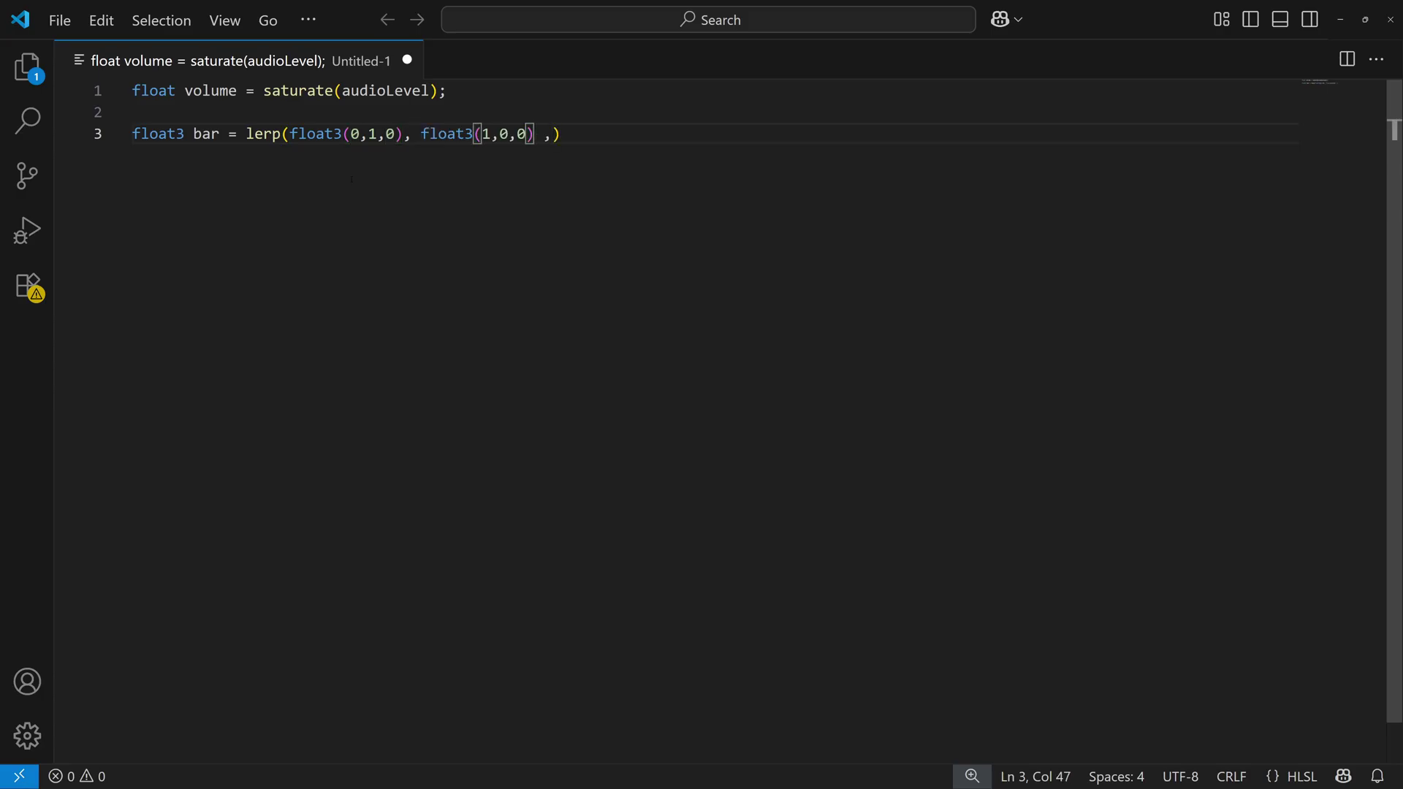
key("Delete")
Finish the lerp with uv.y as the blend factor and ');', then select all three lines.
left_click(290, 134)
key("shift+Right")
key("shift+Right")
key("shift+Right")
key("shift+Right")
key("shift+Right")
key("shift+Right")
key("shift+Right")
key("shift+Right")
key("shift+Right")
key("shift+Right")
key("shift+Right")
key("shift+Right")
key("shift+Right")
key("shift+Right")
key("shift+Left")
key("Right")
key("Right")
key("Right")
key("shift+Right")
key("shift+Right")
key("shift+Right")
key("shift+Right")
key("shift+Right")
key("shift+Right")
key("shift+Right")
key("shift+Right")
key("shift+Right")
key("shift+Right")
key("shift+Right")
key("shift+Right")
key("shift+Right")
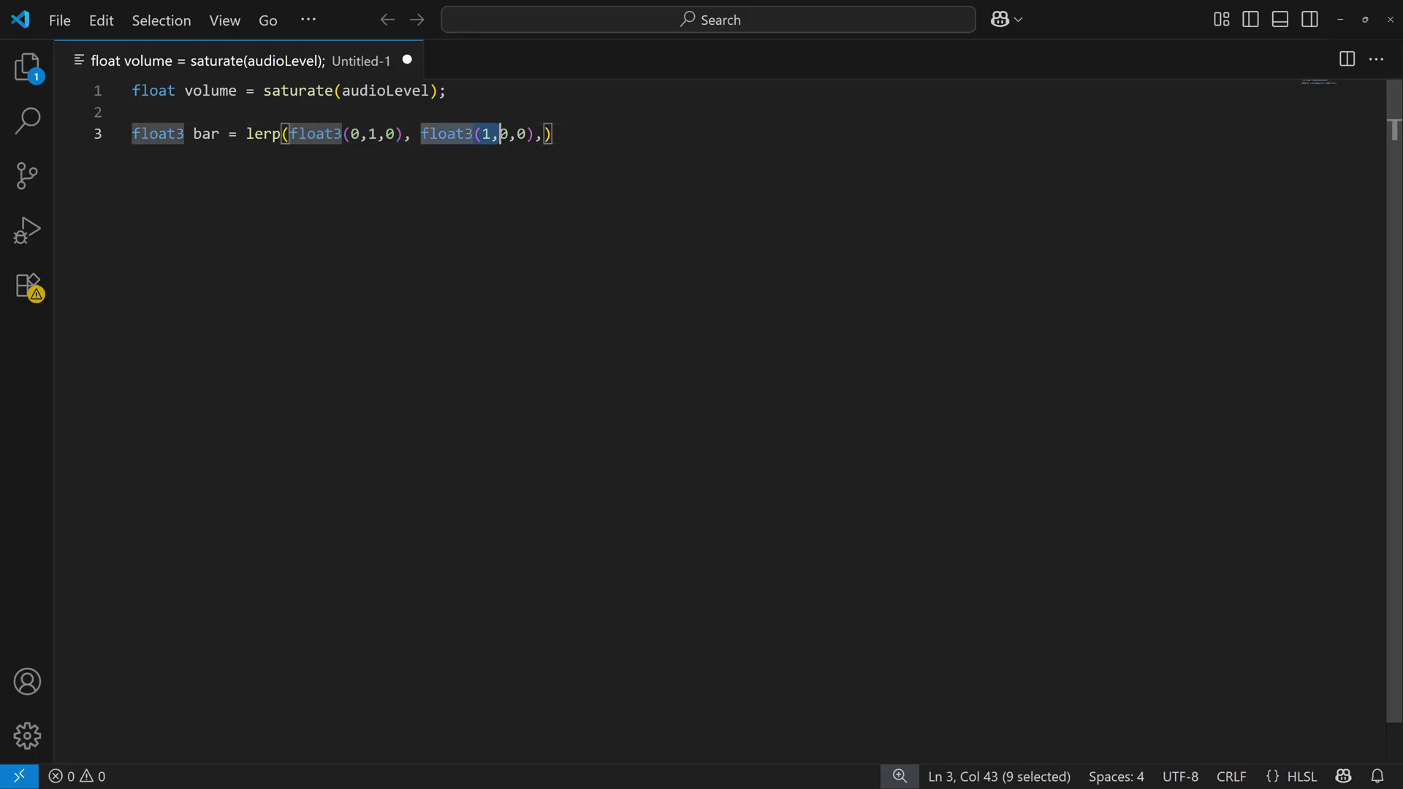
key("Right")
key("Right")
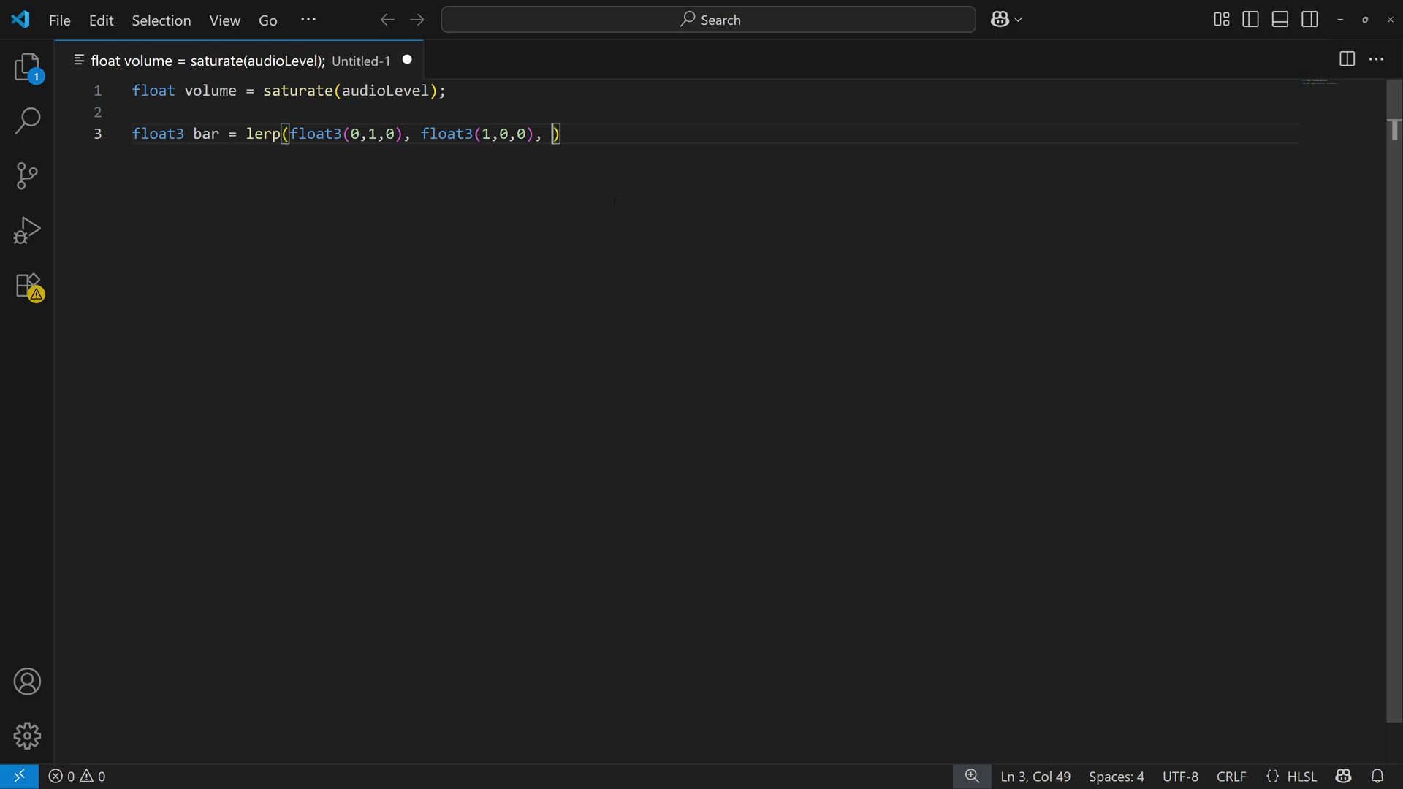
type("uv.y")
type(");")
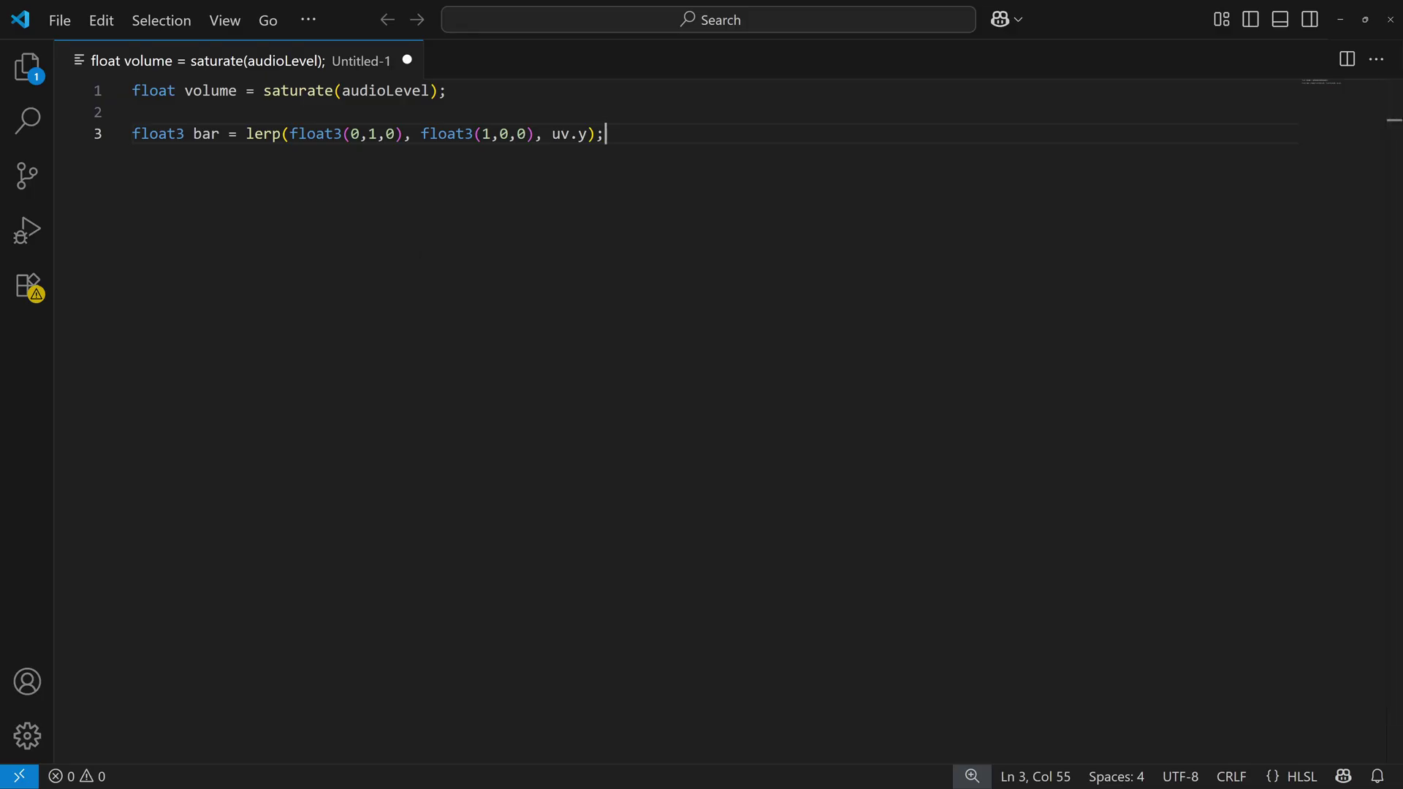
key("ctrl+shift+Home")
key("ctrl+c")
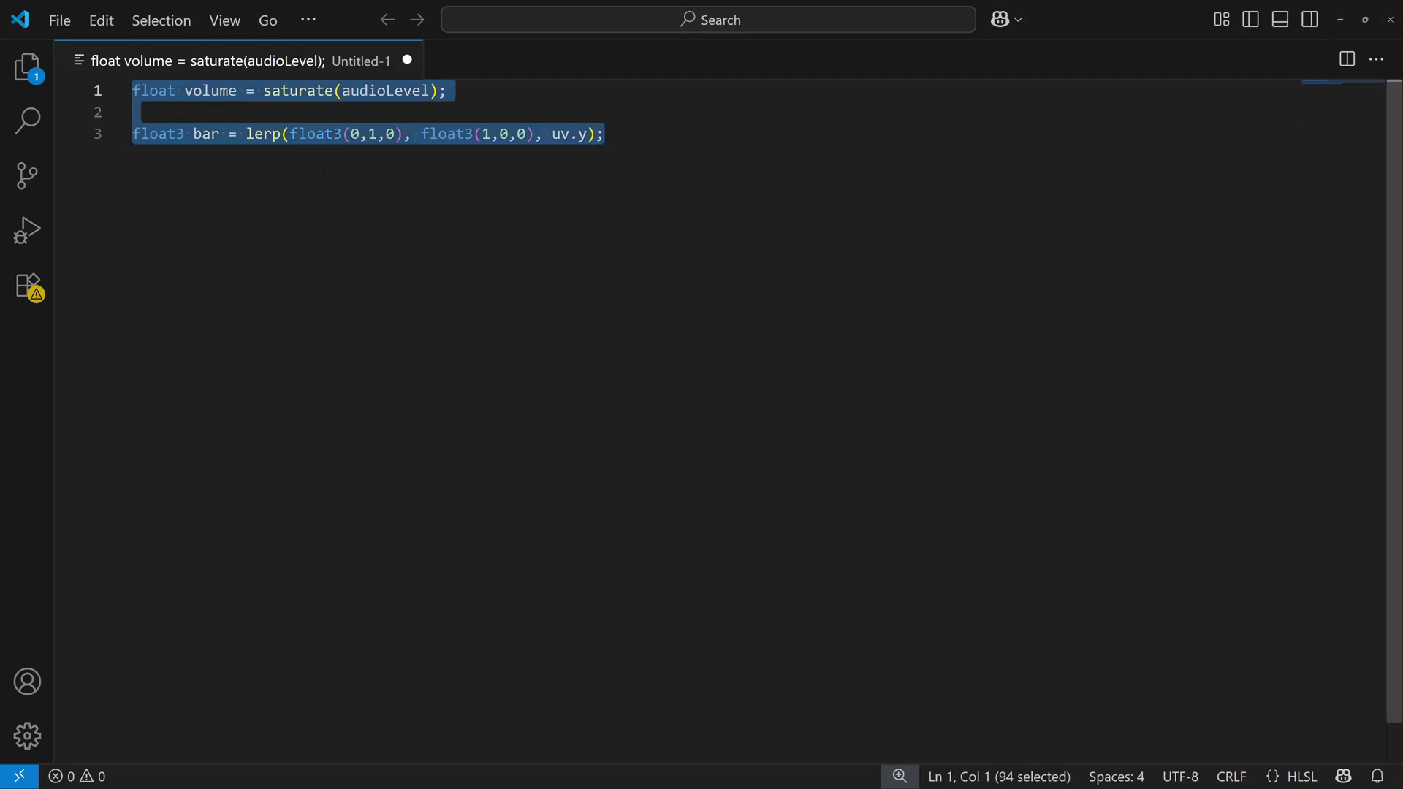
Replace the Custom node's code with the pasted snippet plus a return bar line, and recompile.
left_click(1340, 20)
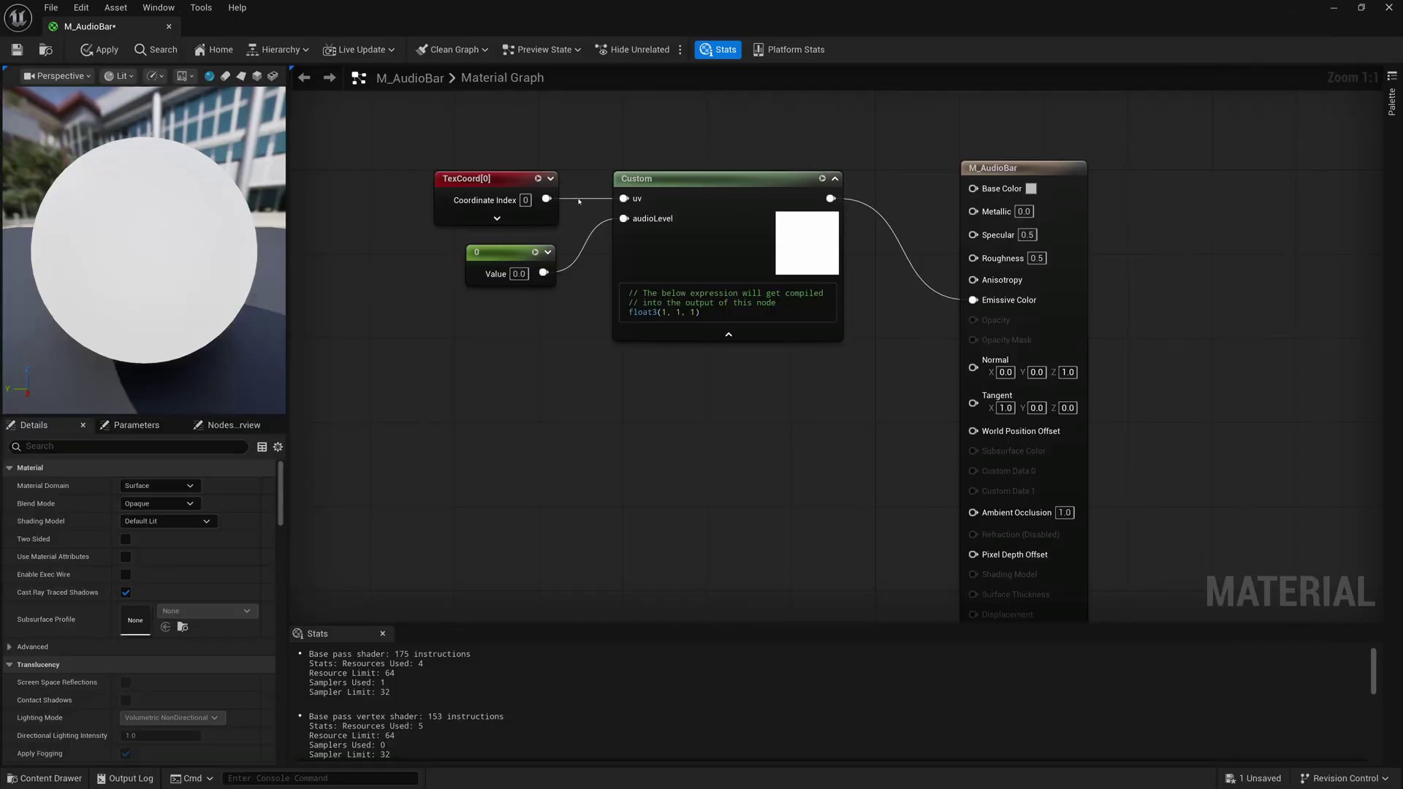
left_click(683, 307)
key("ctrl+a")
key("ctrl+v")
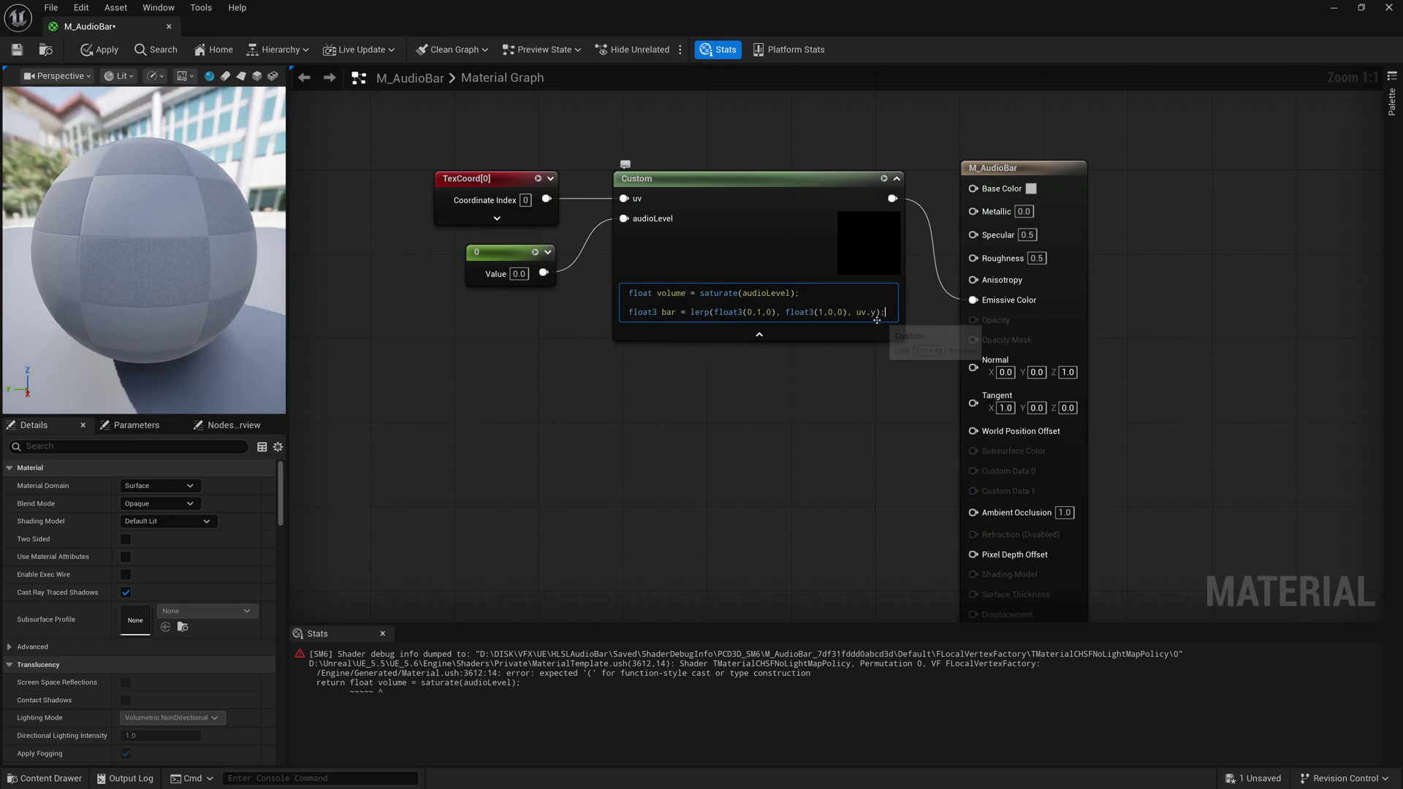
key("Return")
type("return bar;")
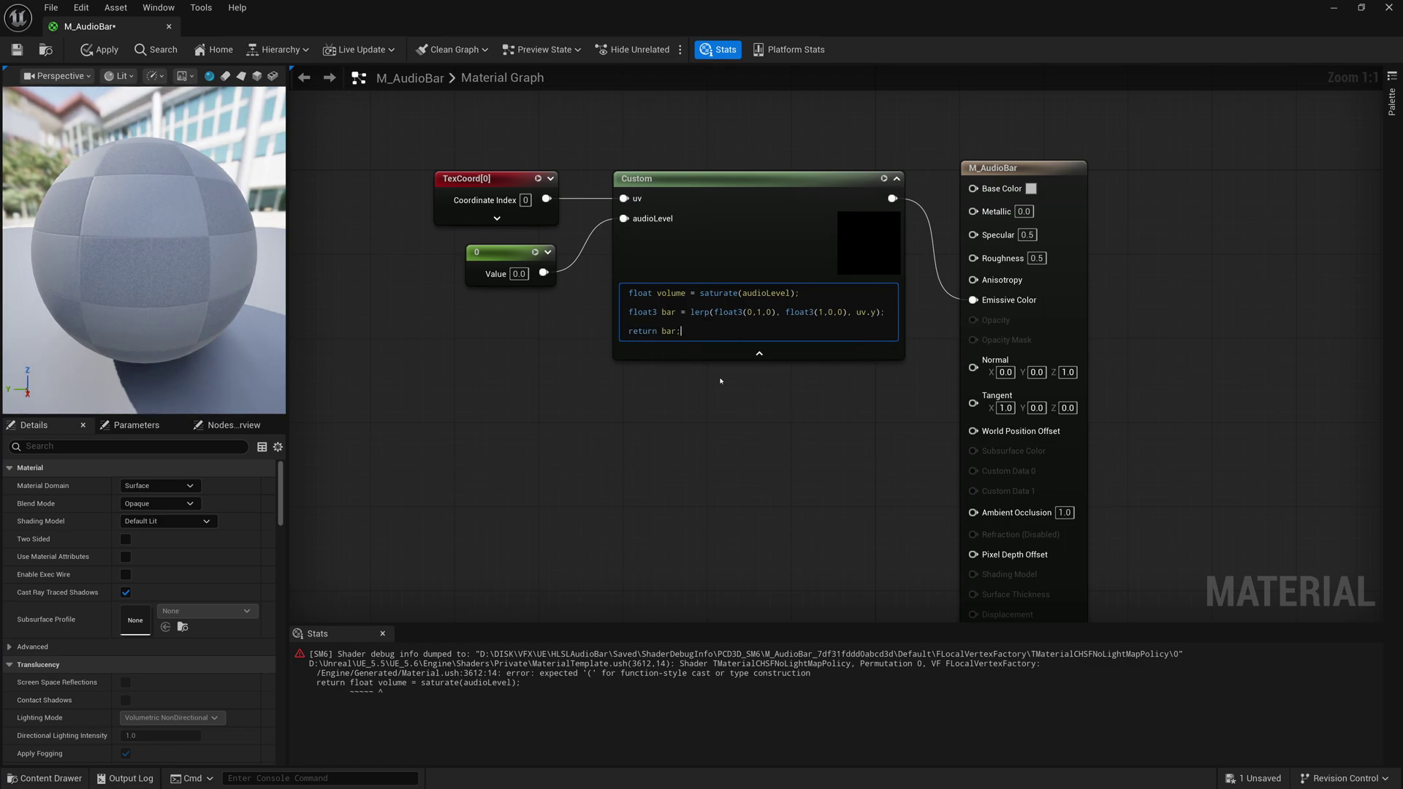
left_click(707, 418)
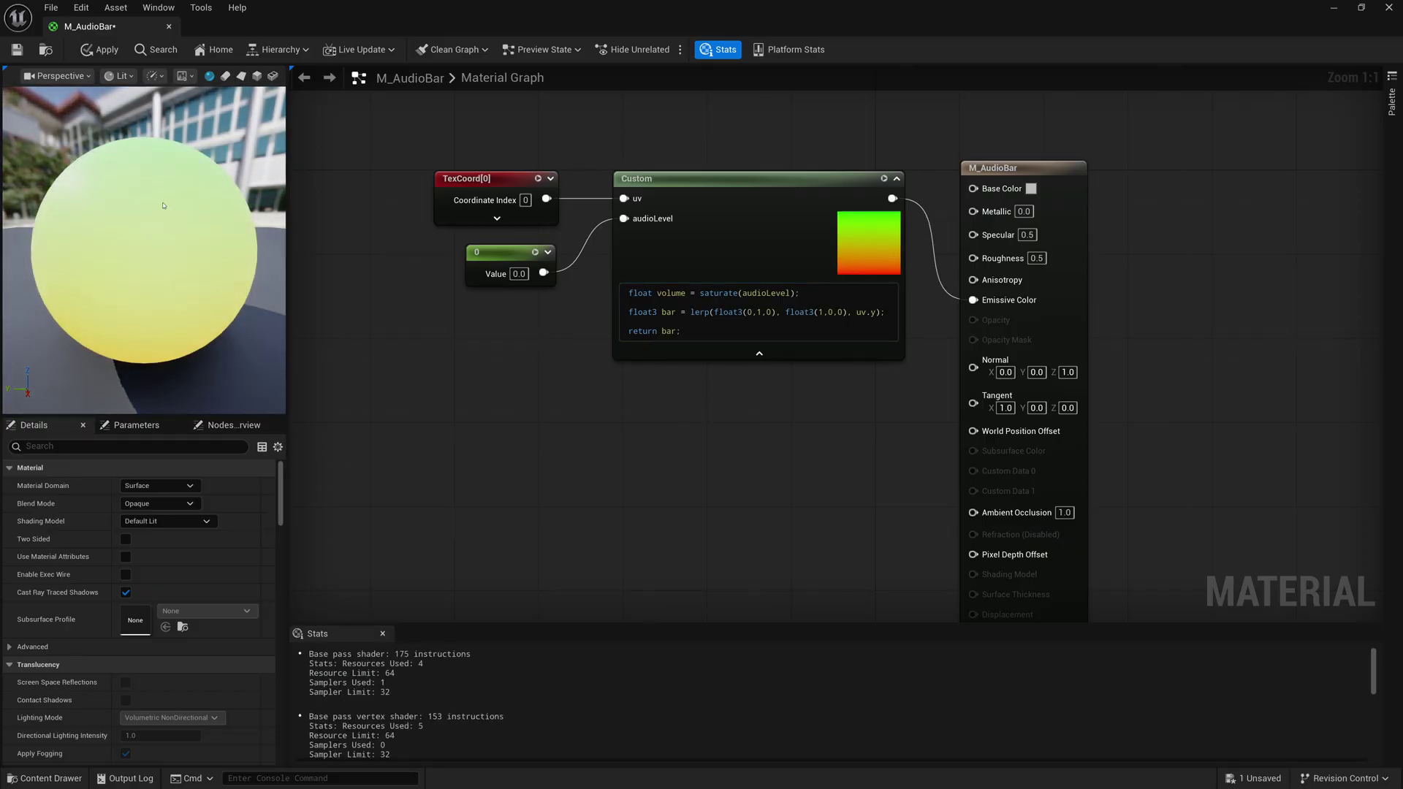
Switch the material preview to the plane mesh and orbit and zoom to face the gradient.
left_click_drag(146, 219, 256, 219)
left_click(241, 75)
left_click_drag(146, 219, 202, 234)
scroll(202, 235, "up", 3)
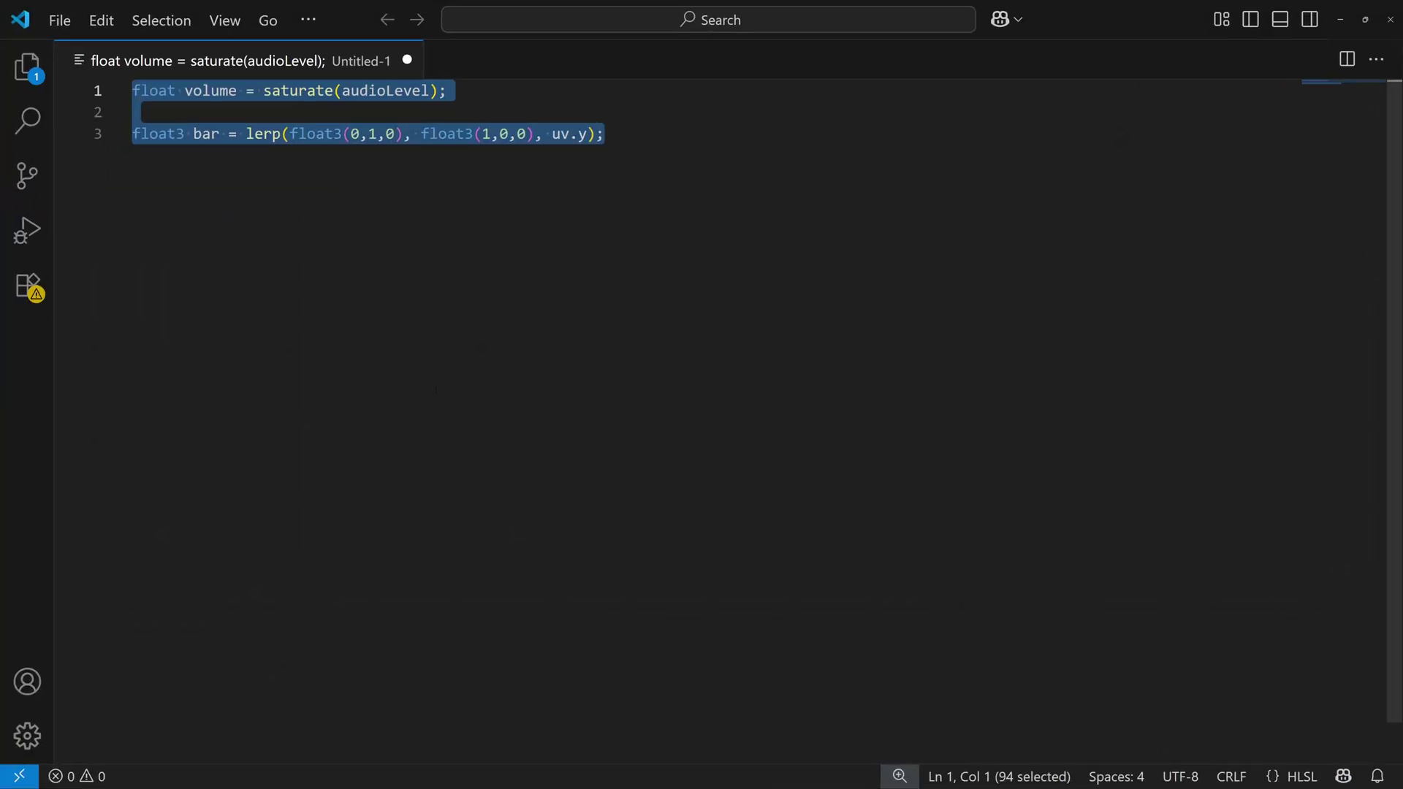
left_click(604, 134)
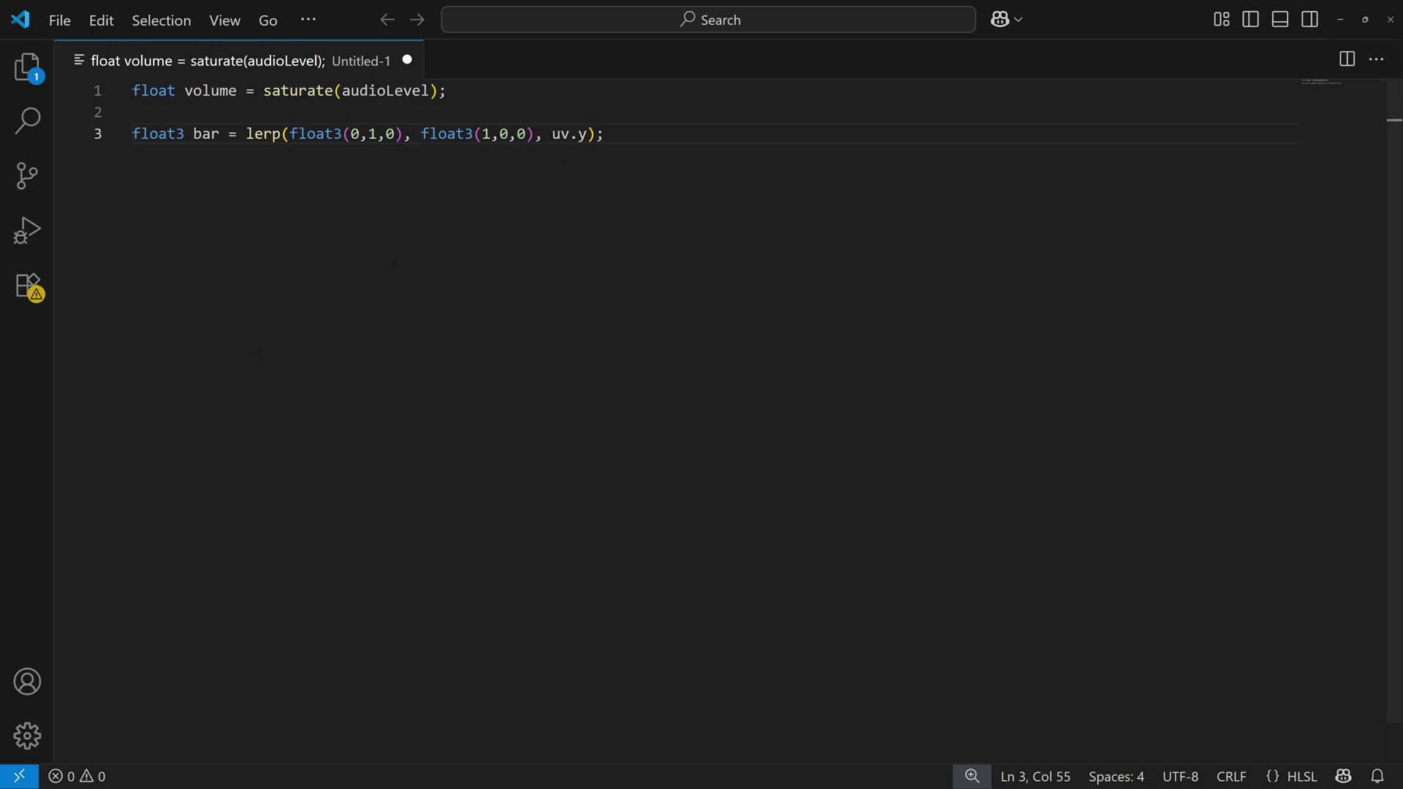
left_click_drag(430, 90, 344, 91)
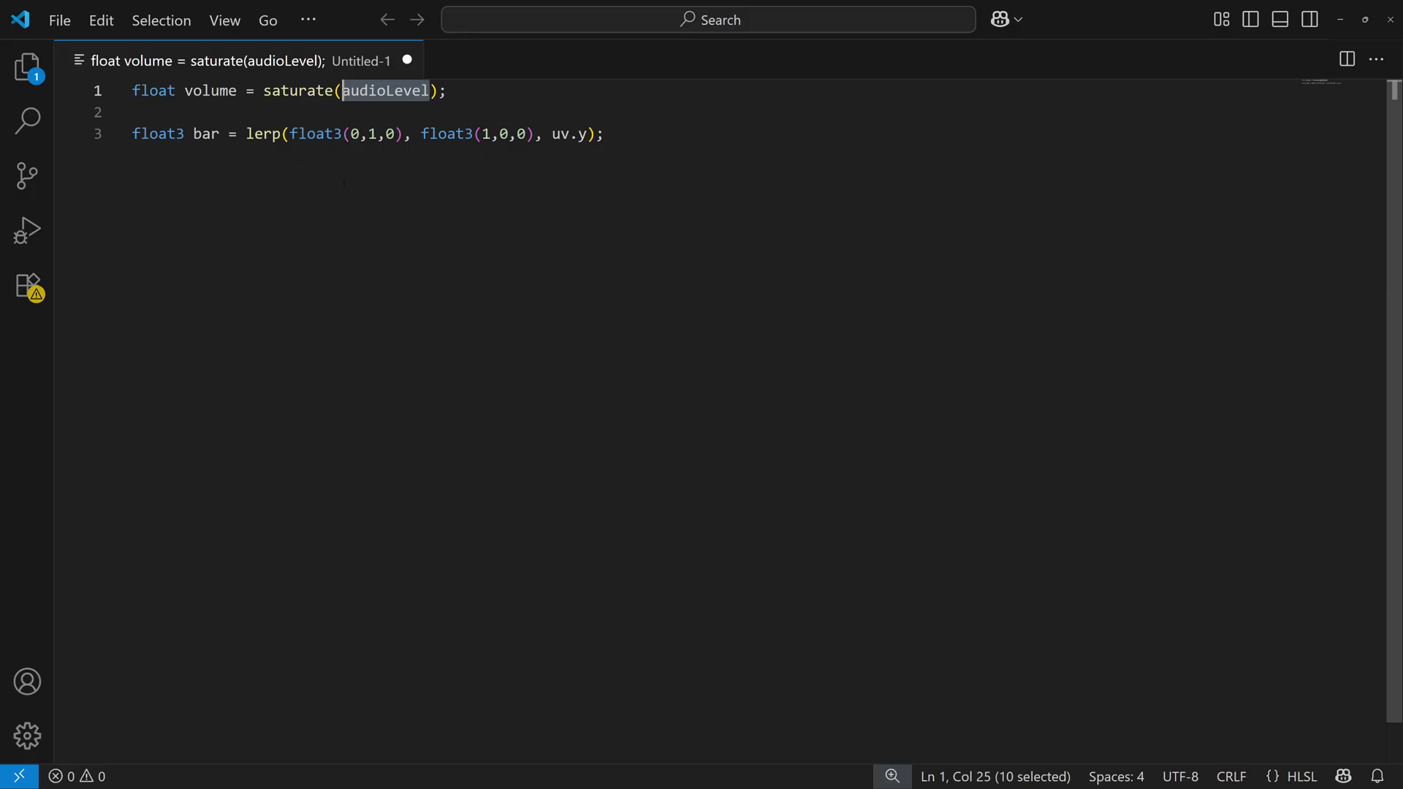
left_click(387, 134)
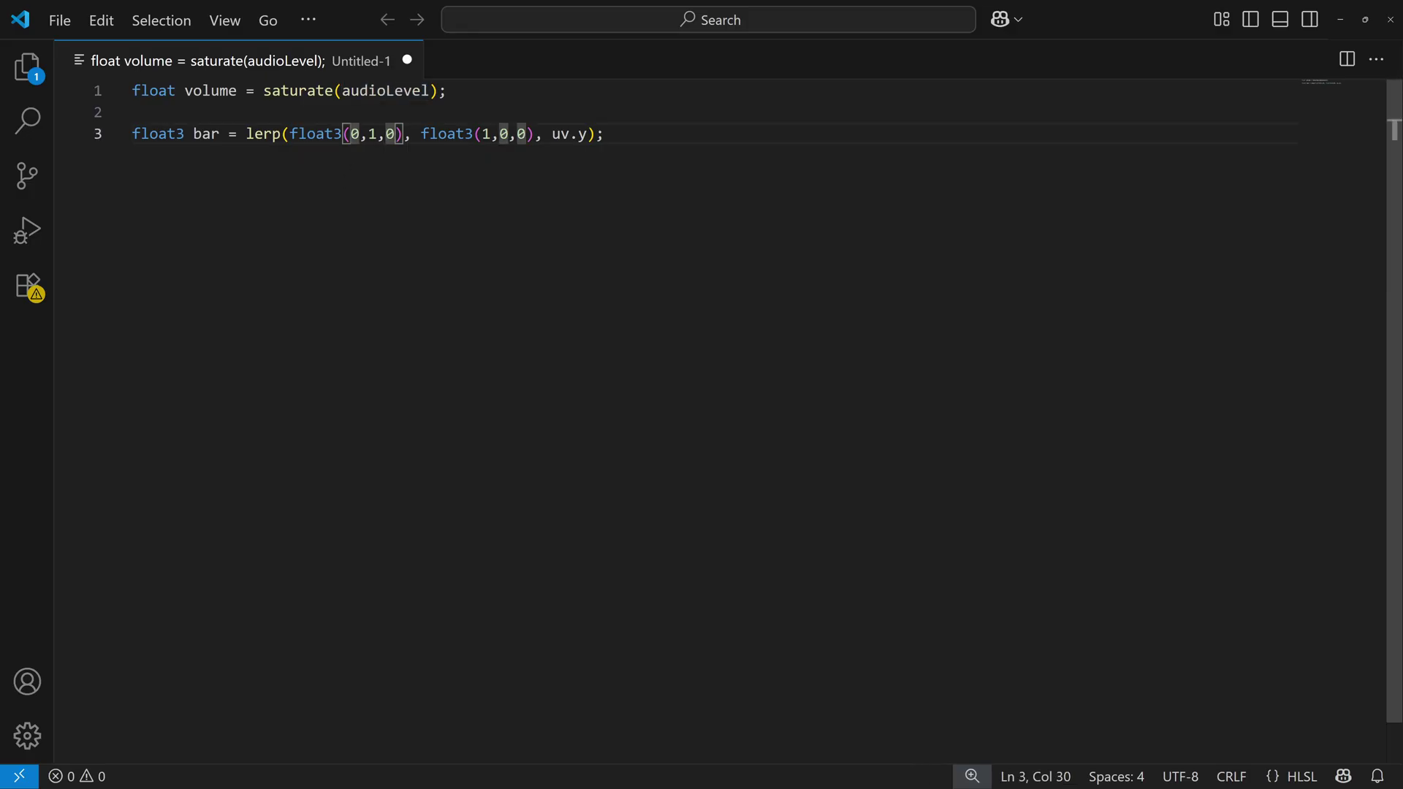
left_click_drag(587, 134, 553, 133)
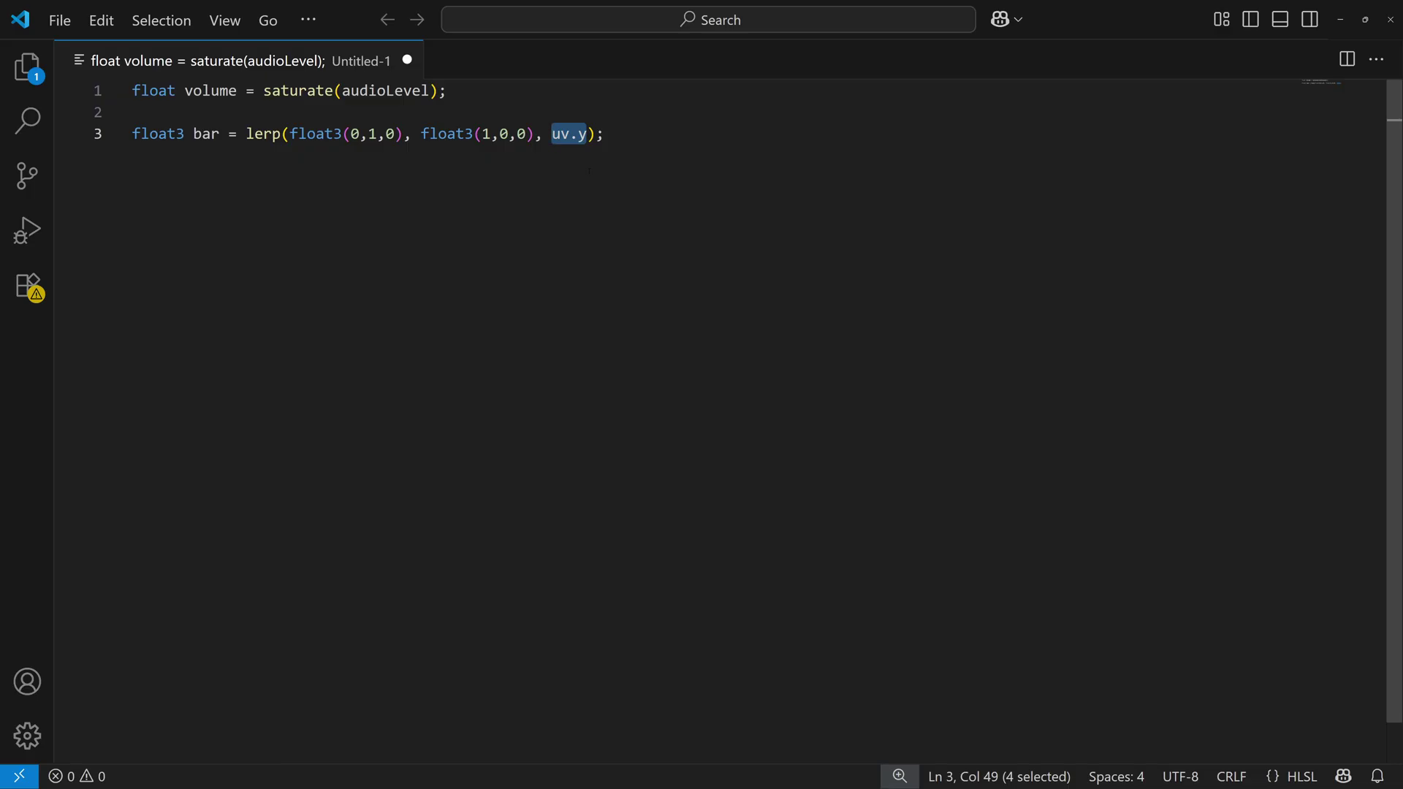
left_click_drag(247, 133, 597, 134)
Append '* step(1-uv.y, volume)' to the end of line 3's lerp expression.
left_click(598, 133)
type("* st")
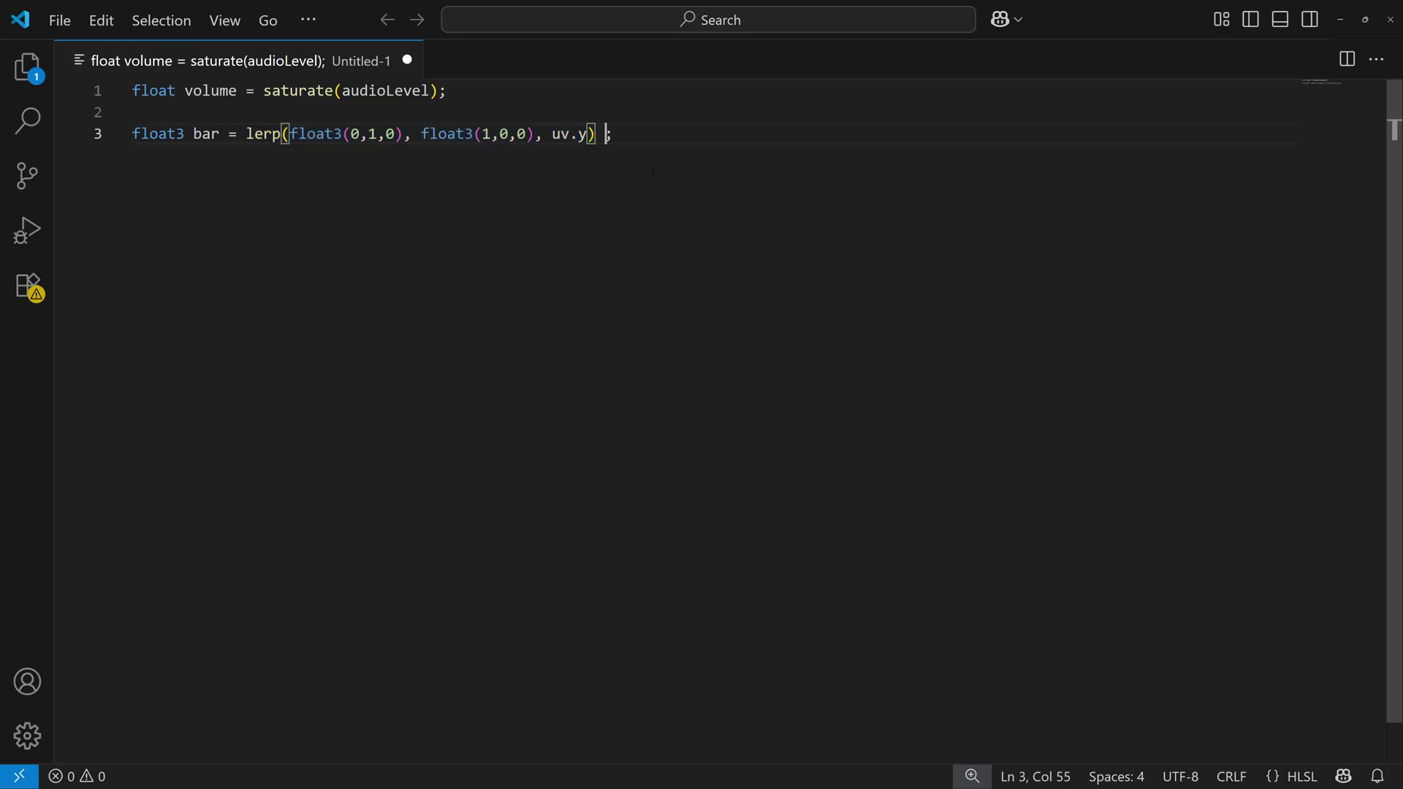
type("ep(")
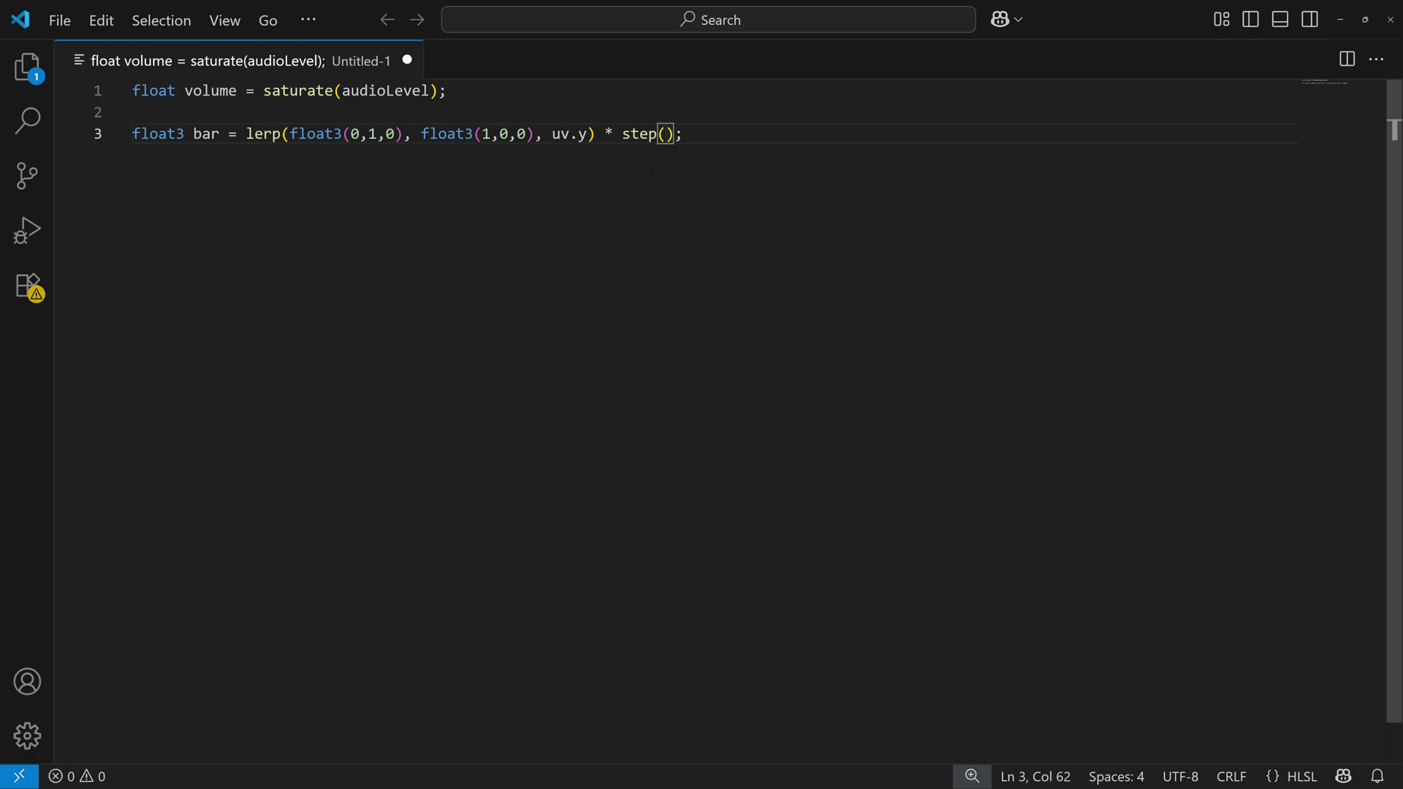
type("1-uv.y, volume")
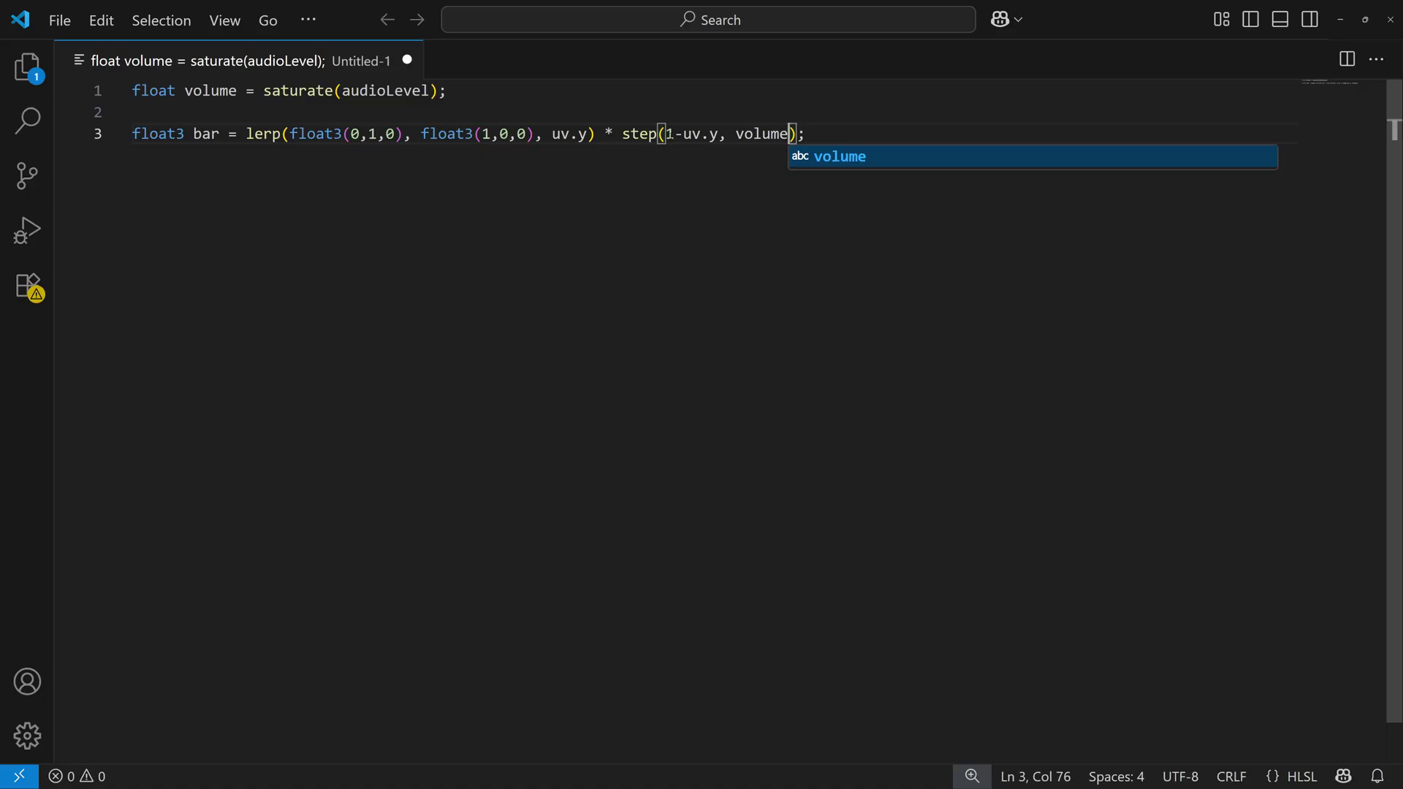
left_click_drag(616, 133, 800, 134)
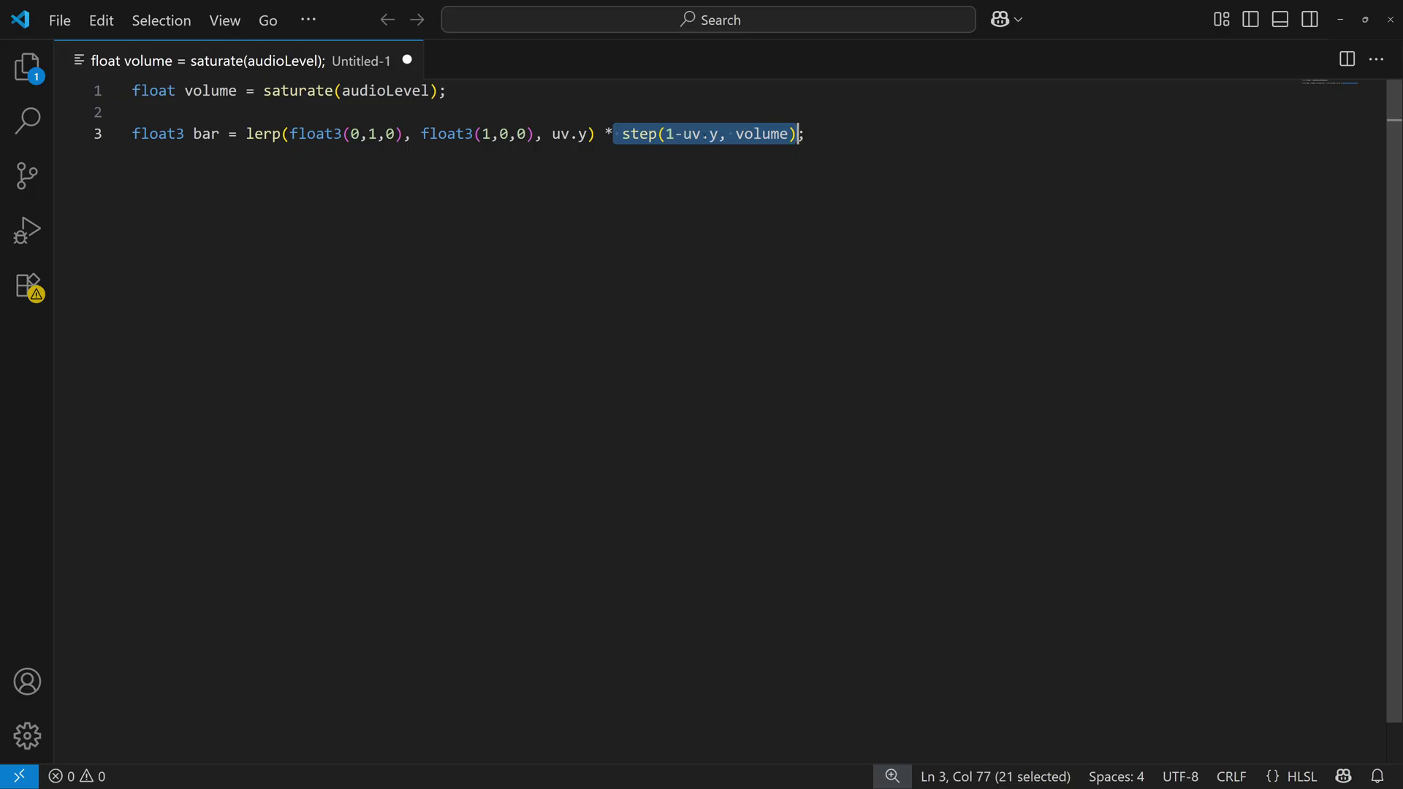
left_click(806, 134)
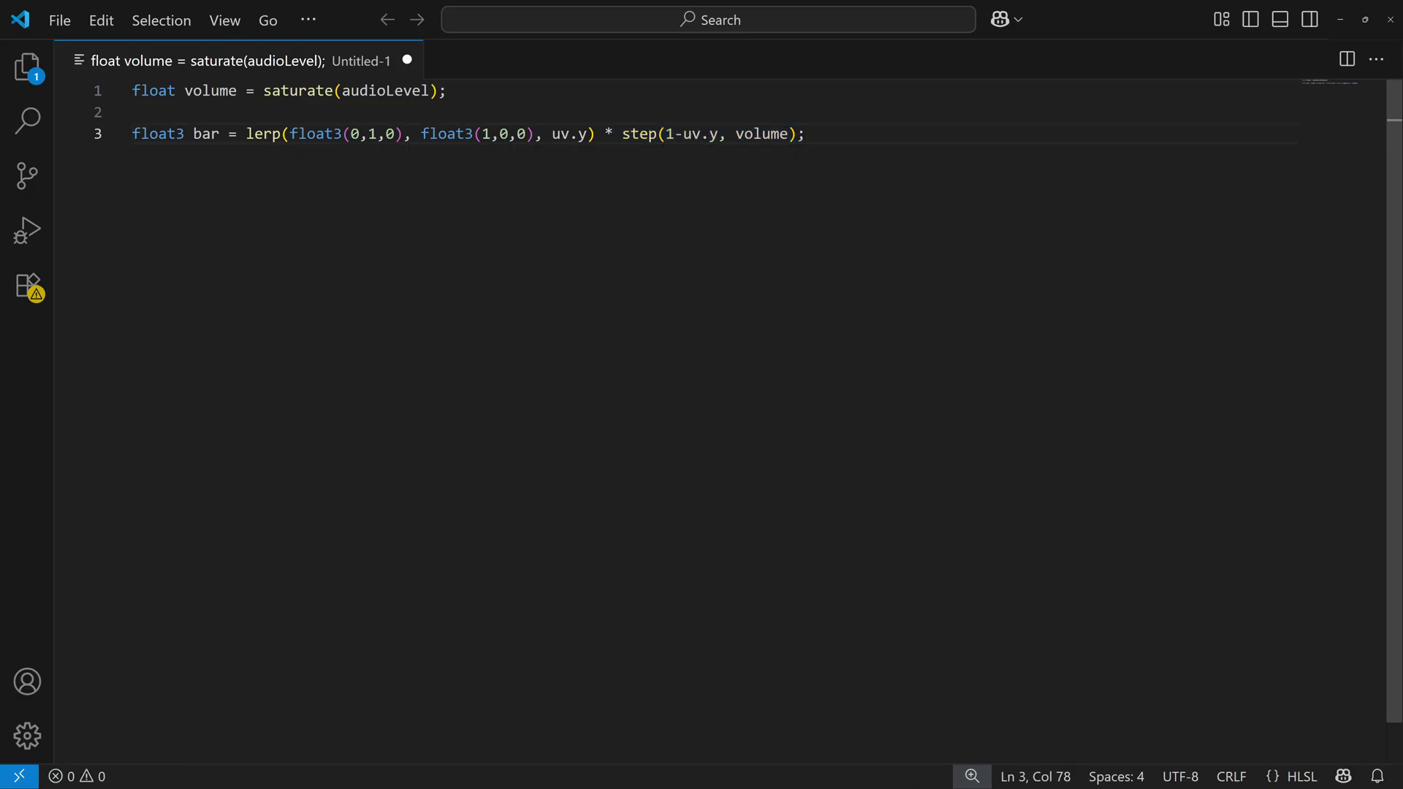
left_click_drag(245, 134, 799, 134)
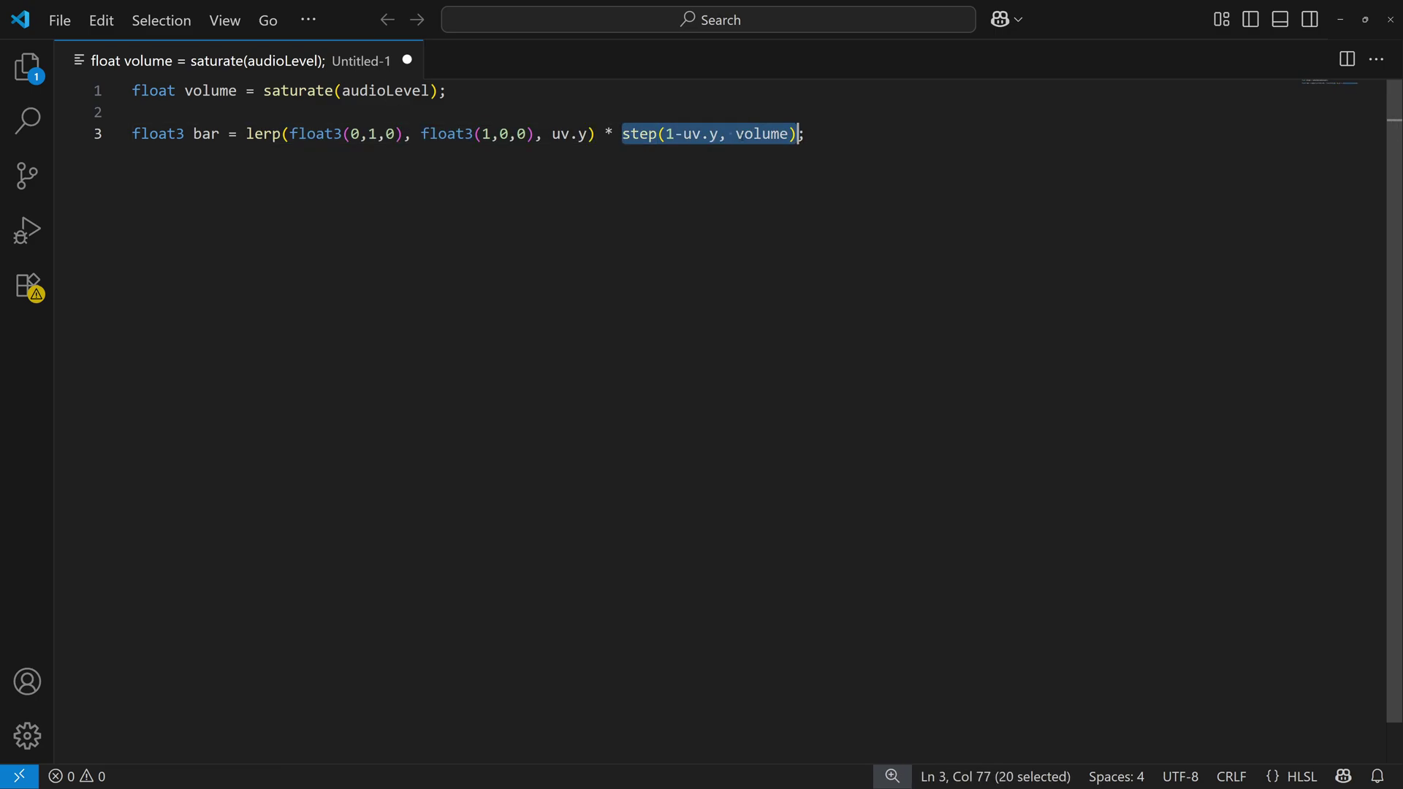
left_click(737, 134)
key("Right")
key("Right")
key("Right")
key("Right")
key("Right")
key("Right")
key("shift+Left")
key("shift+Left")
key("shift+Left")
key("shift+Left")
key("shift+Left")
key("shift+Left")
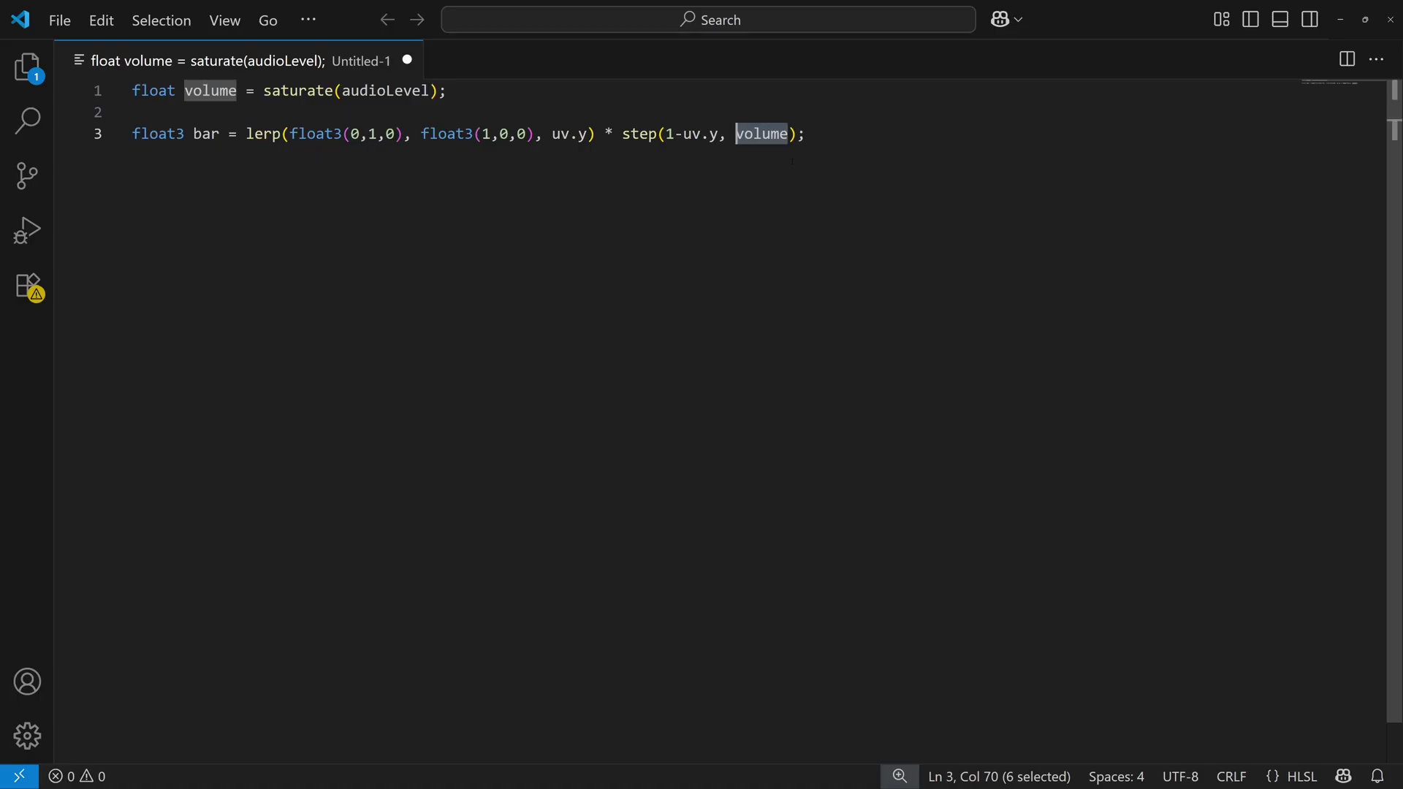
Add 'return float3(bar);' on a new line and select the whole shader code.
left_click(793, 161)
key("Return")
key("Return")
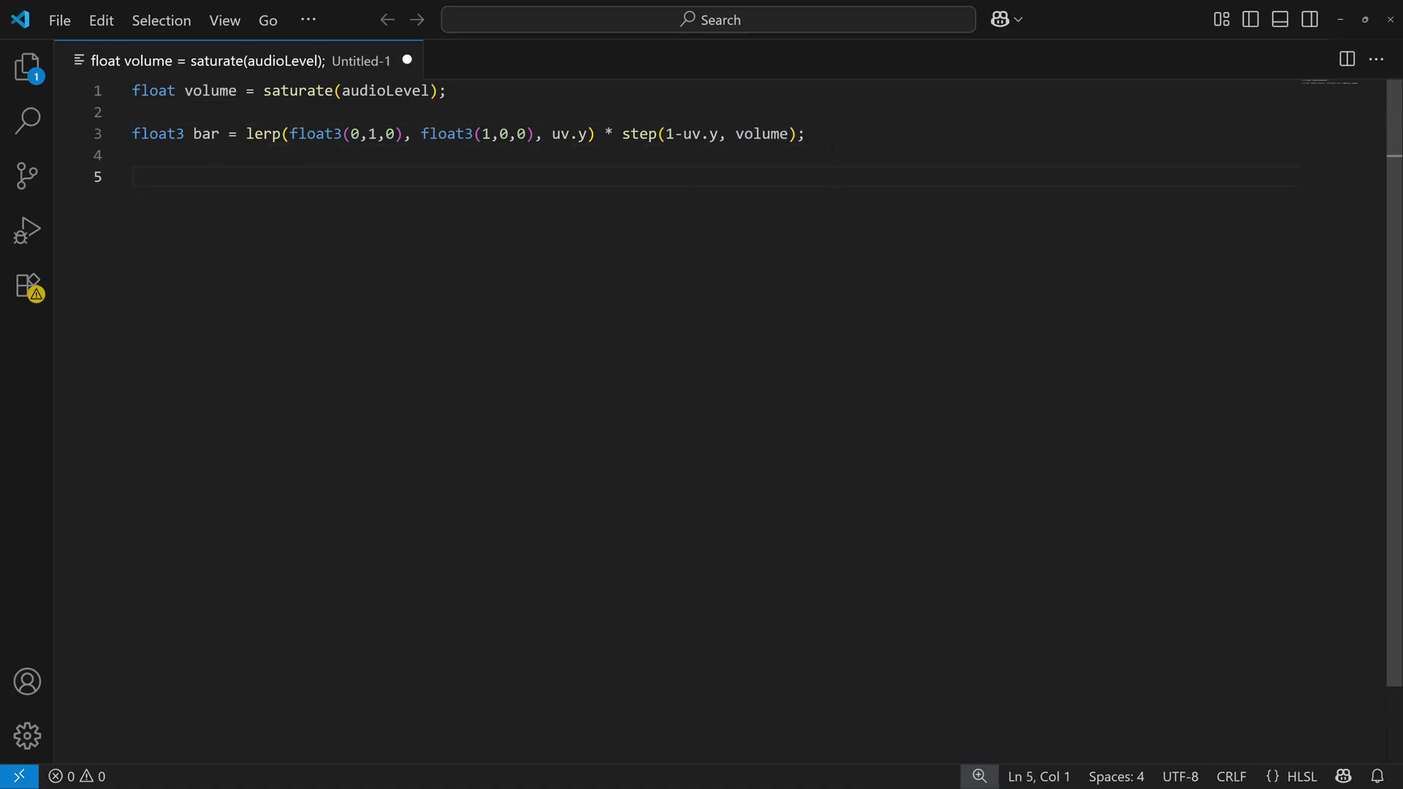
type("return bar")
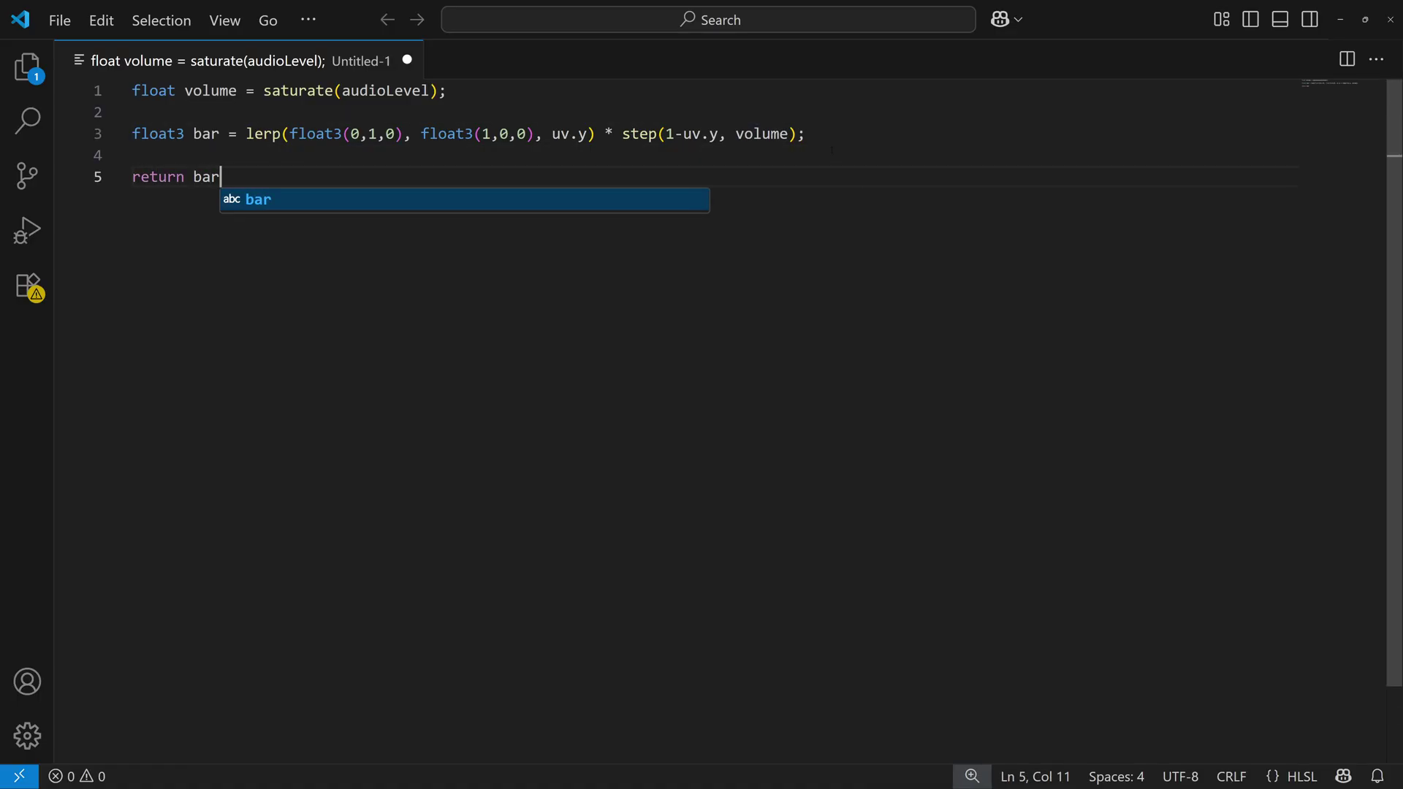
type(";")
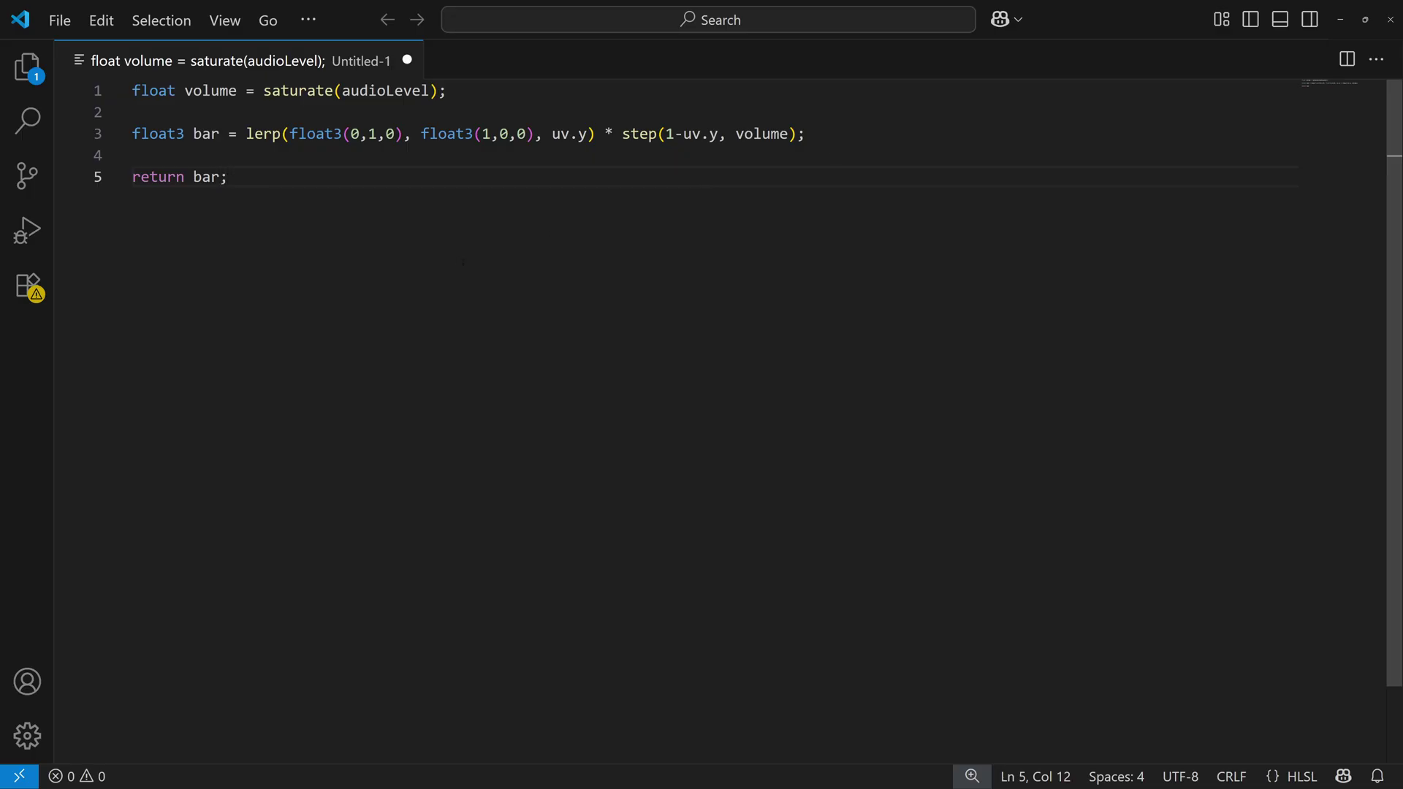
key("Left")
key("Left")
key("Left")
key("Left")
type("float3(")
key("Right")
type(")")
key("End")
key("ctrl+a")
key("Right")
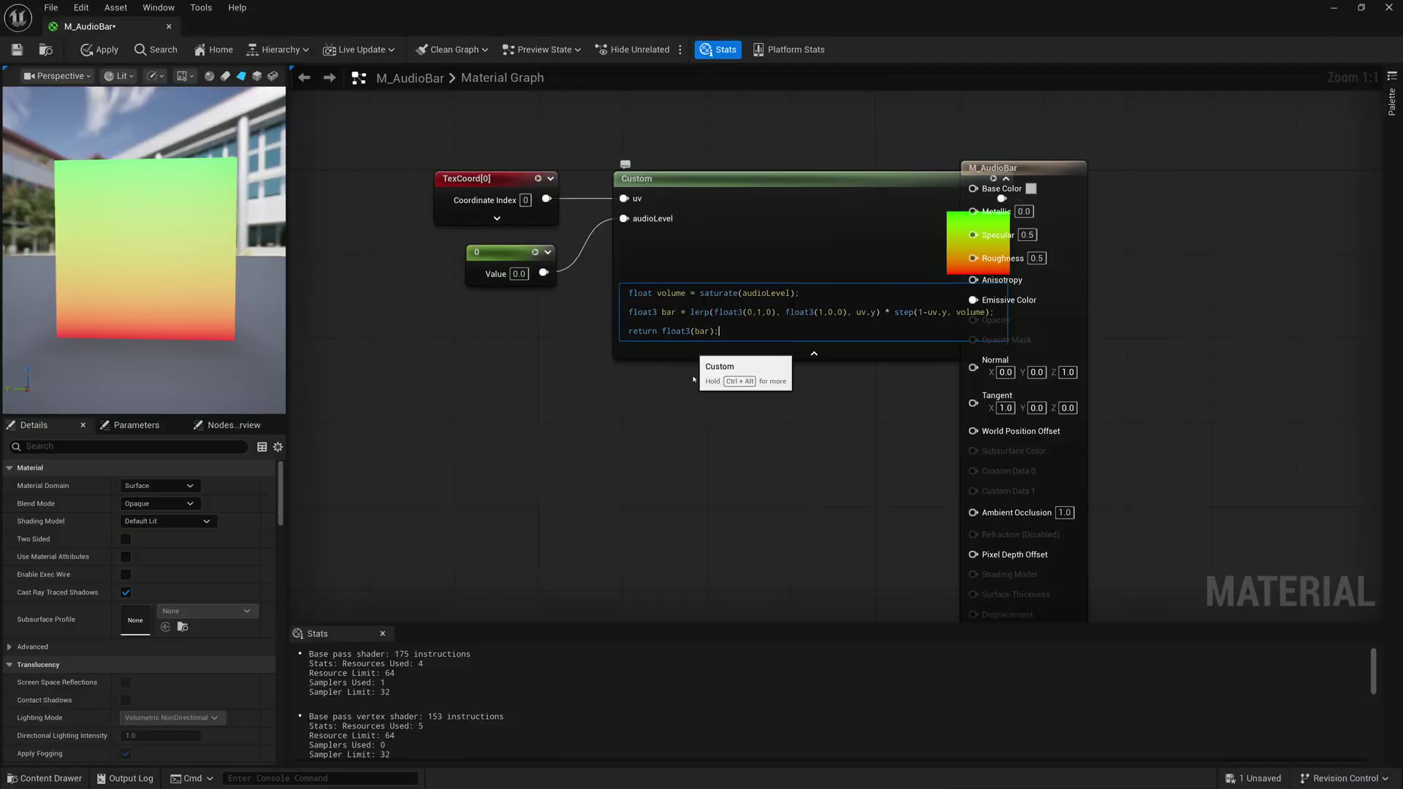
Select the Custom node and keep its Output Type as CMOT Float 3, checking the float3 return.
left_click_drag(1083, 193, 1199, 204)
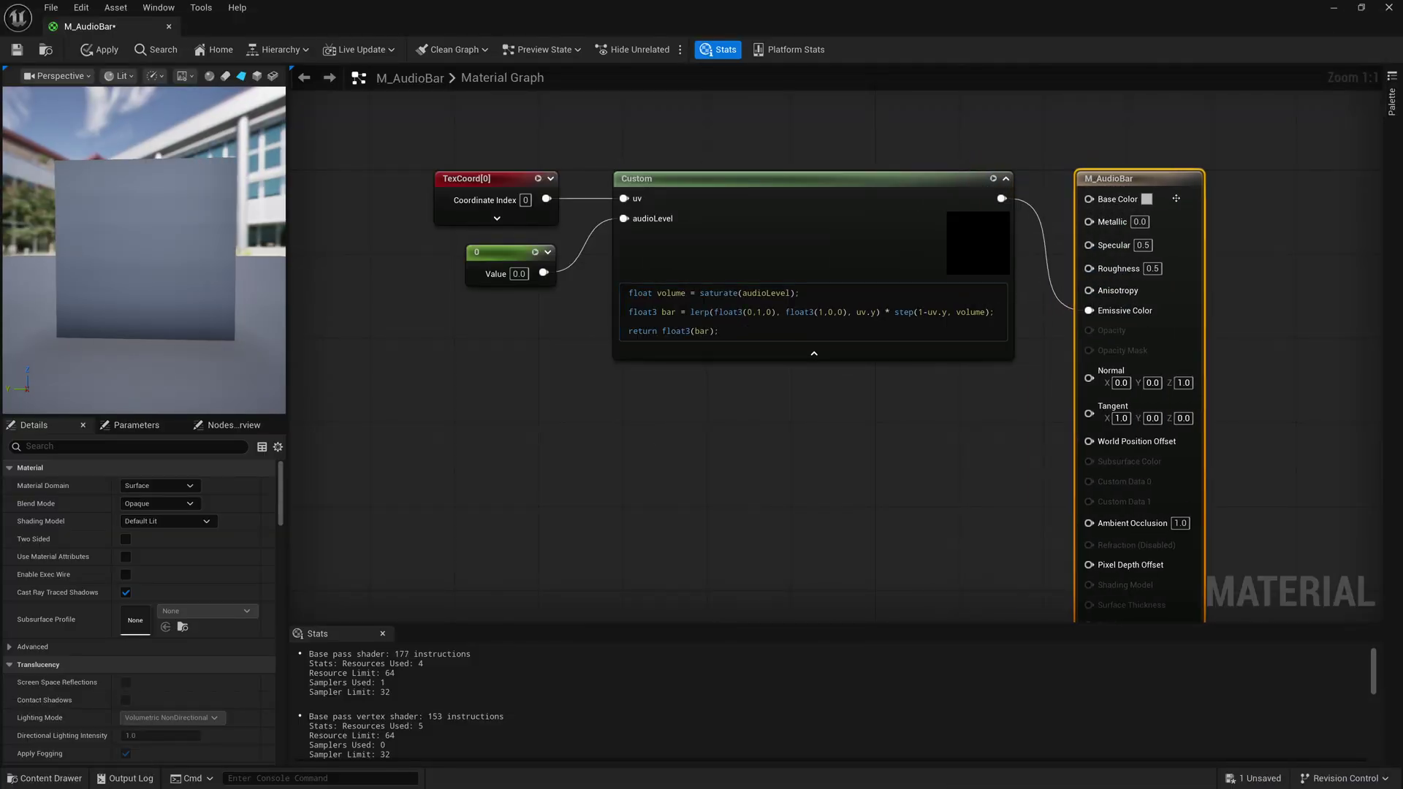
left_click(812, 222)
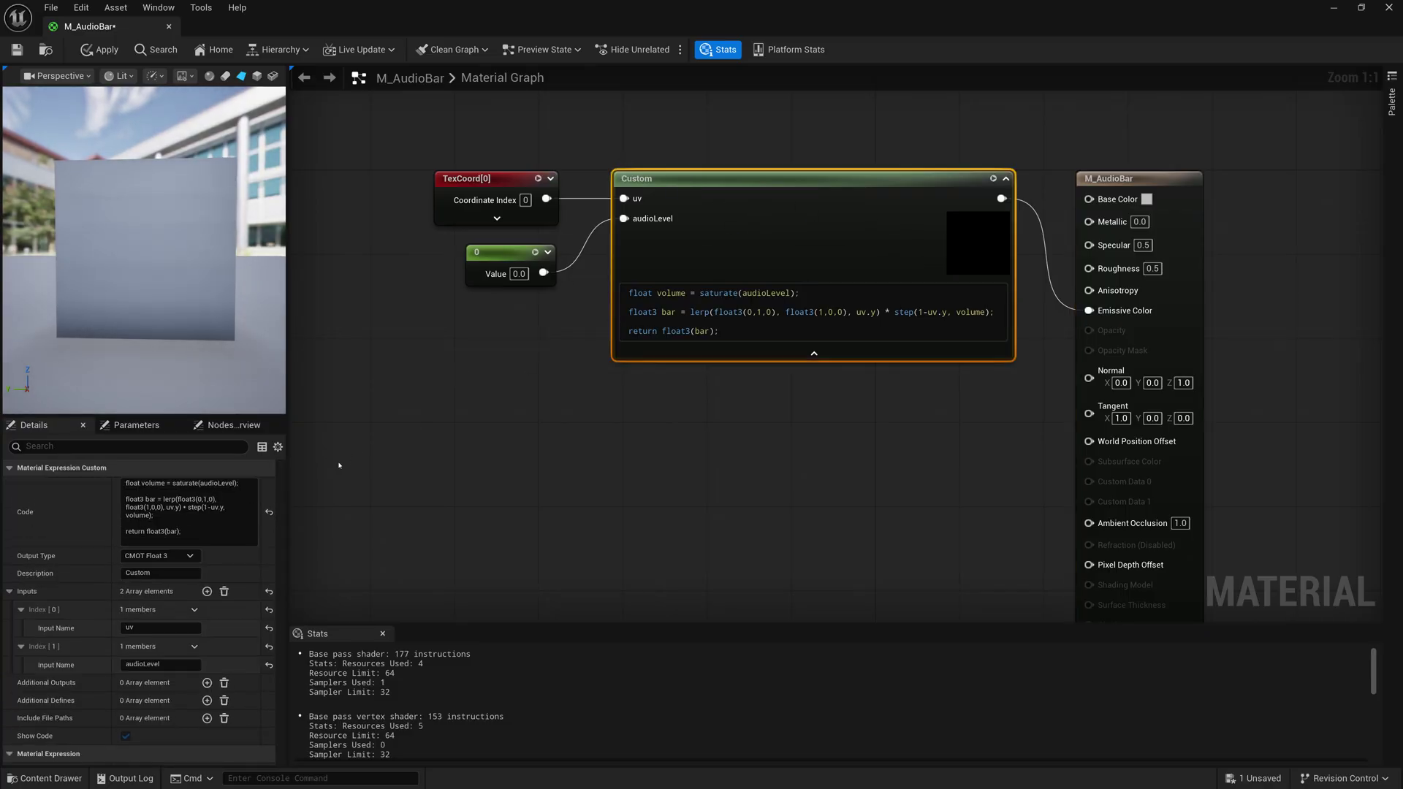
left_click_drag(289, 478, 336, 477)
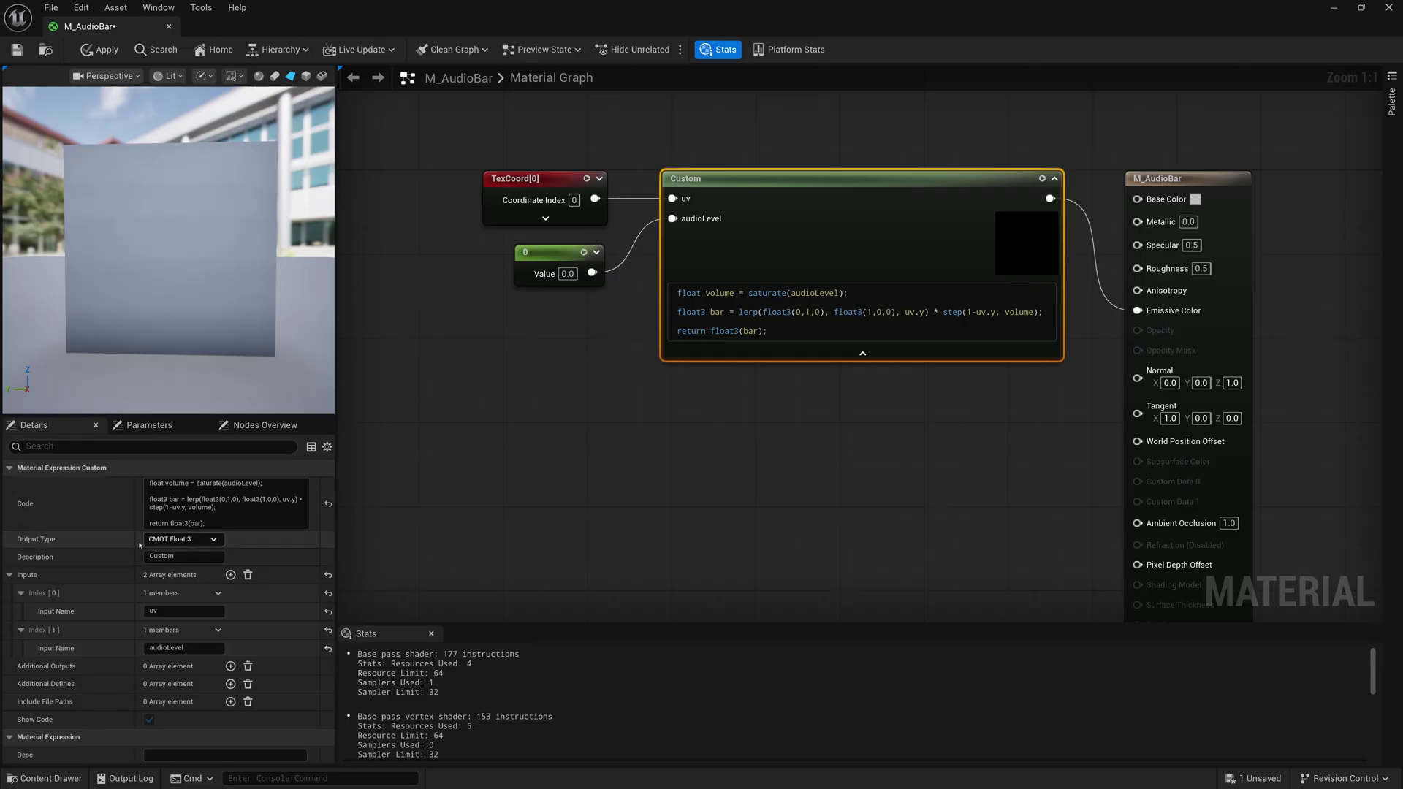
left_click(181, 540)
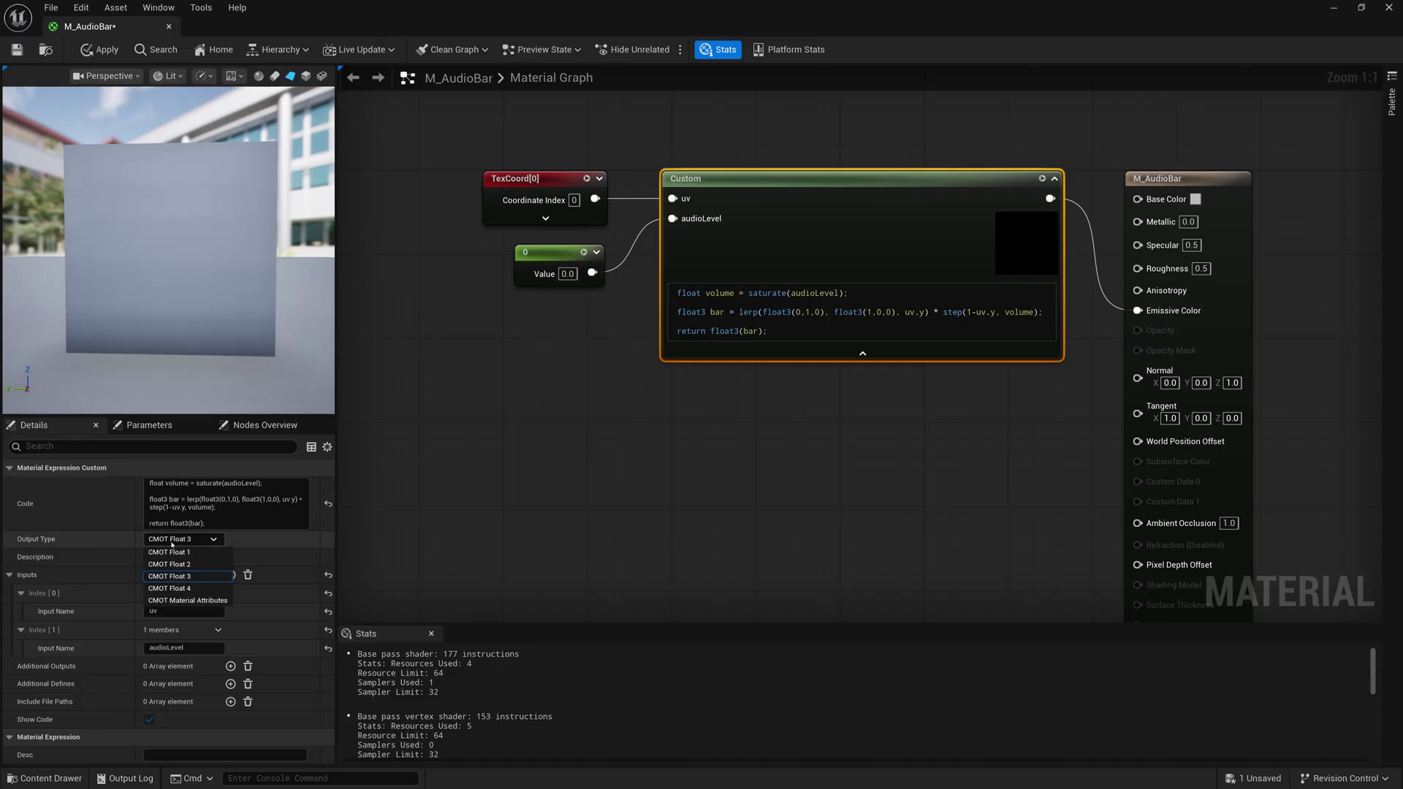
left_click(231, 577)
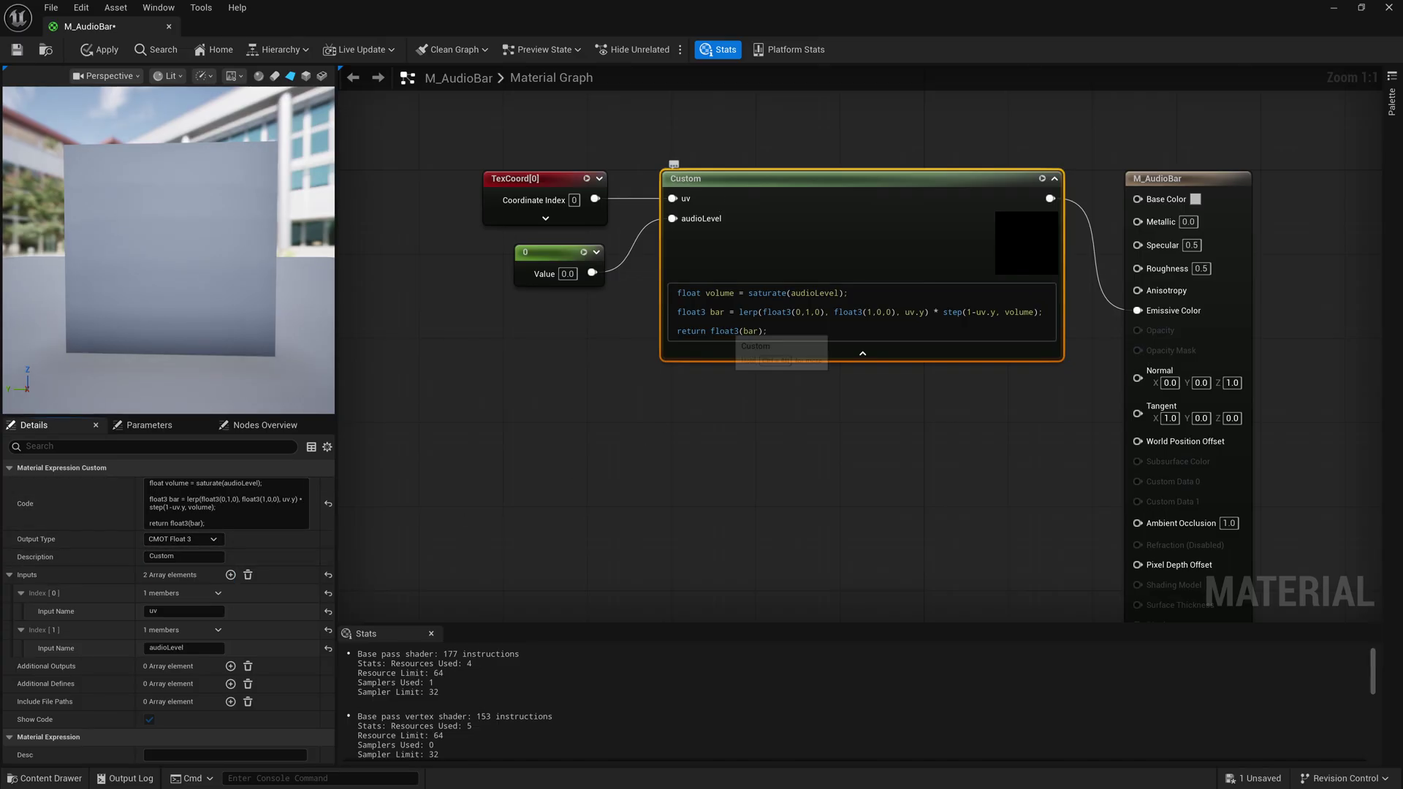
left_click_drag(710, 331, 768, 331)
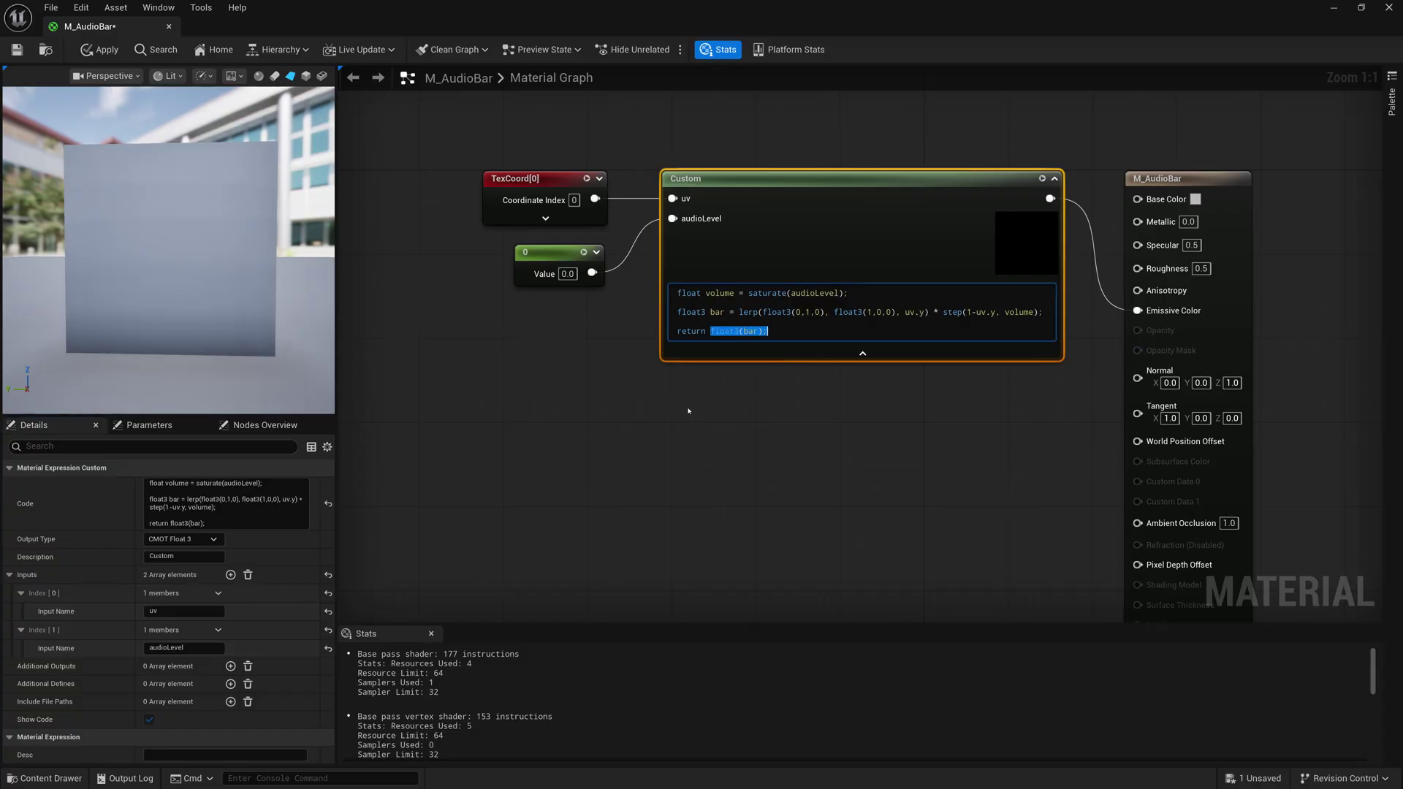
left_click_drag(169, 249, 234, 252)
Set Base Color to black, with Specular 0 and Roughness 0.
left_click(1195, 198)
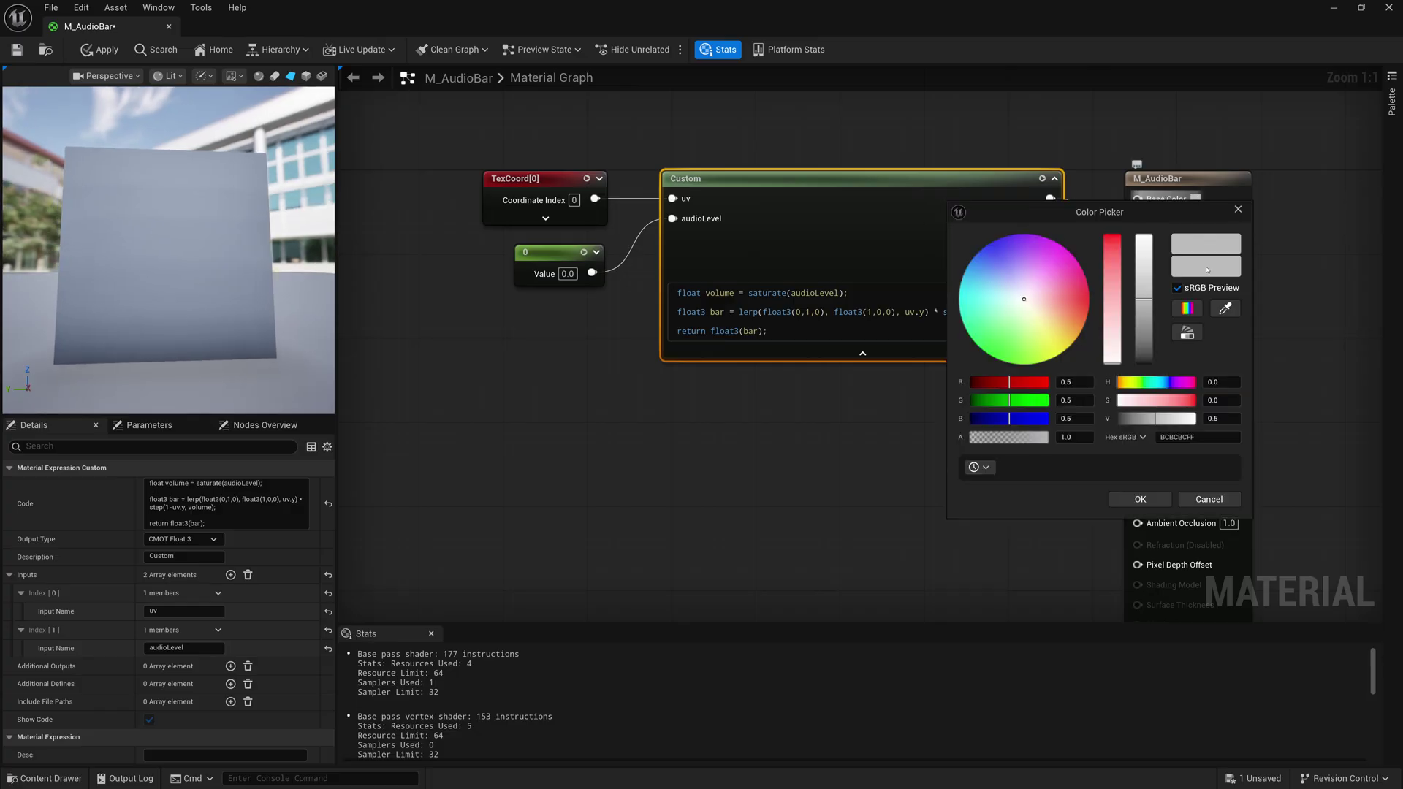
left_click_drag(1147, 301, 1144, 363)
left_click(1140, 499)
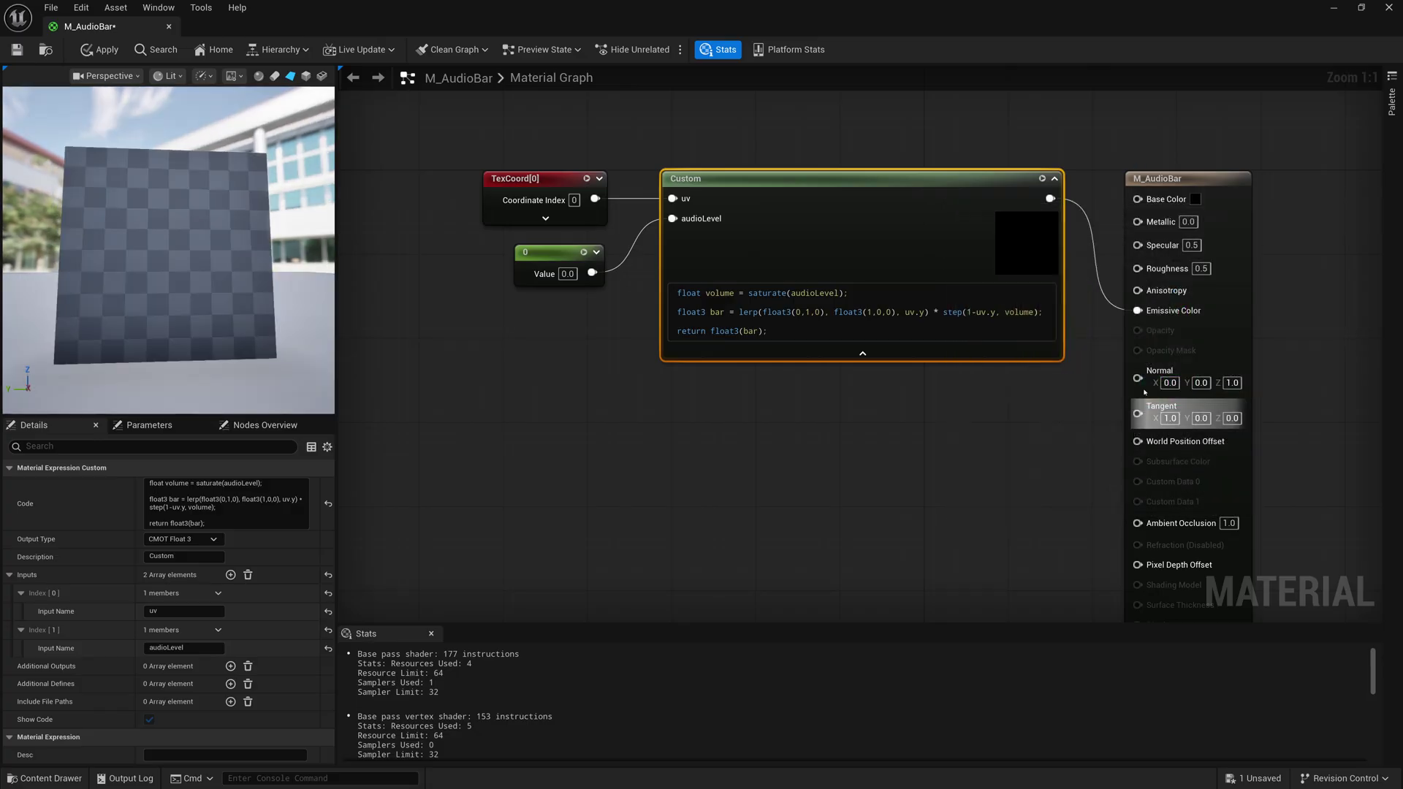
left_click(1191, 245)
type("0")
key("Tab")
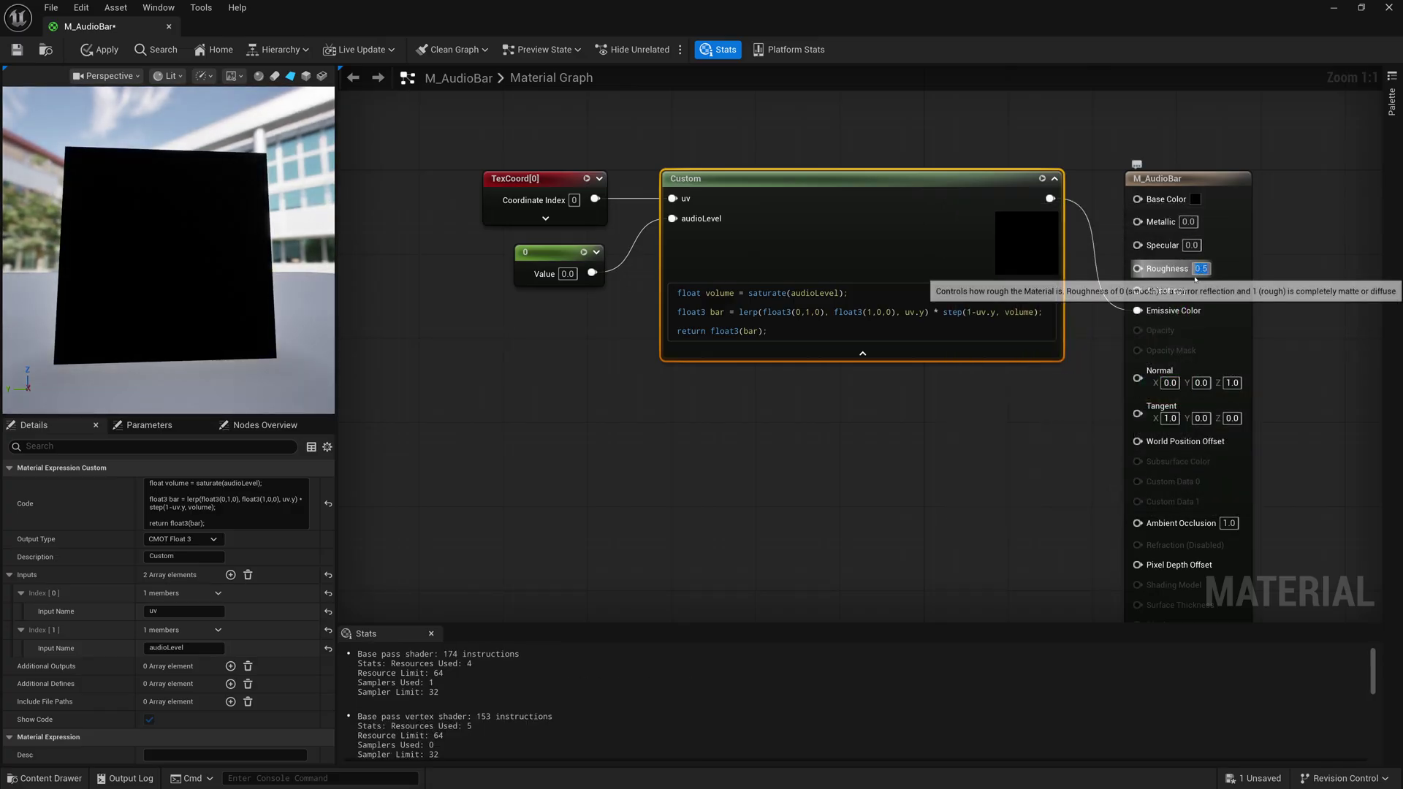
type("0")
key("Return")
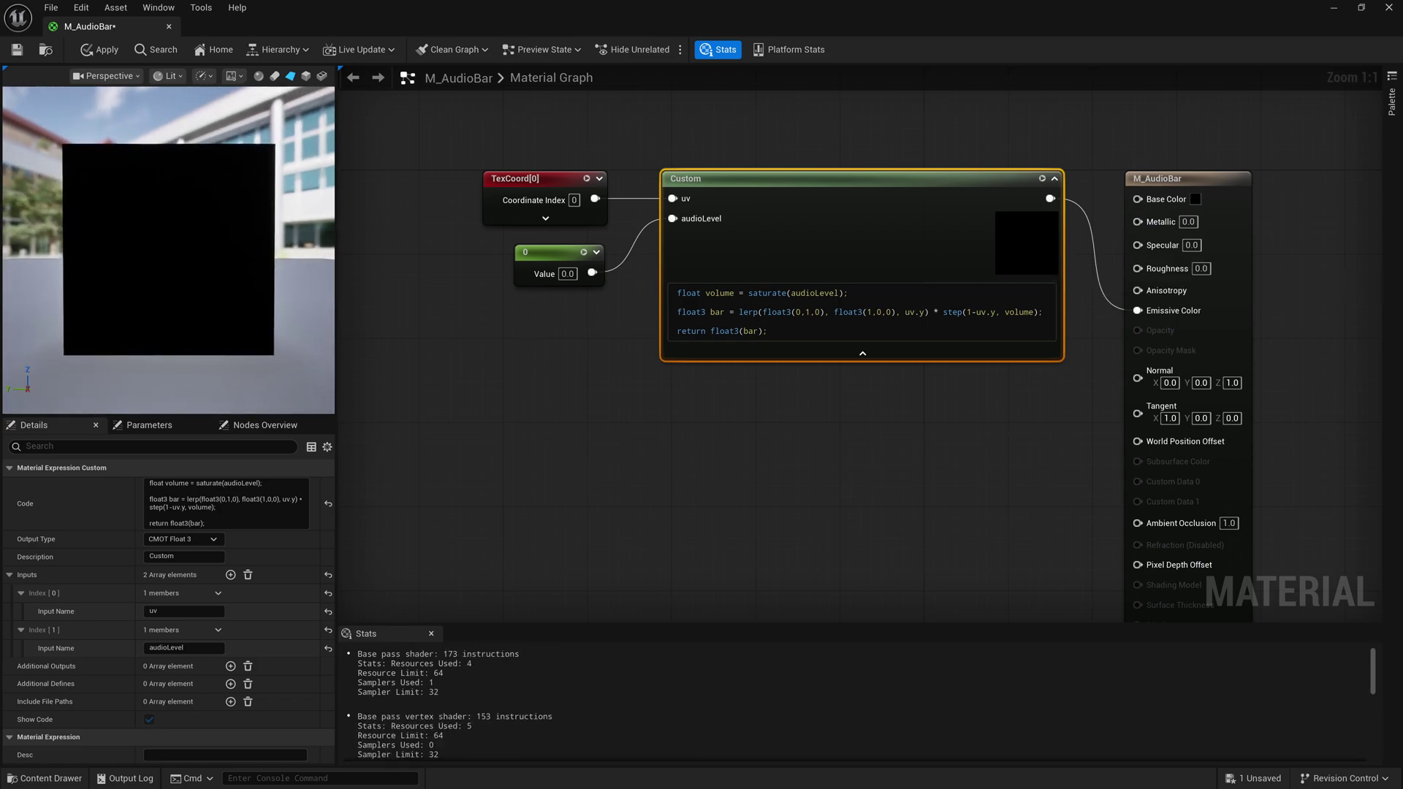
Set the audioLevel Constant node's value to 0.1, then to 1.
left_click_drag(555, 256, 565, 256)
left_click(578, 273)
type("0.1")
key("Return")
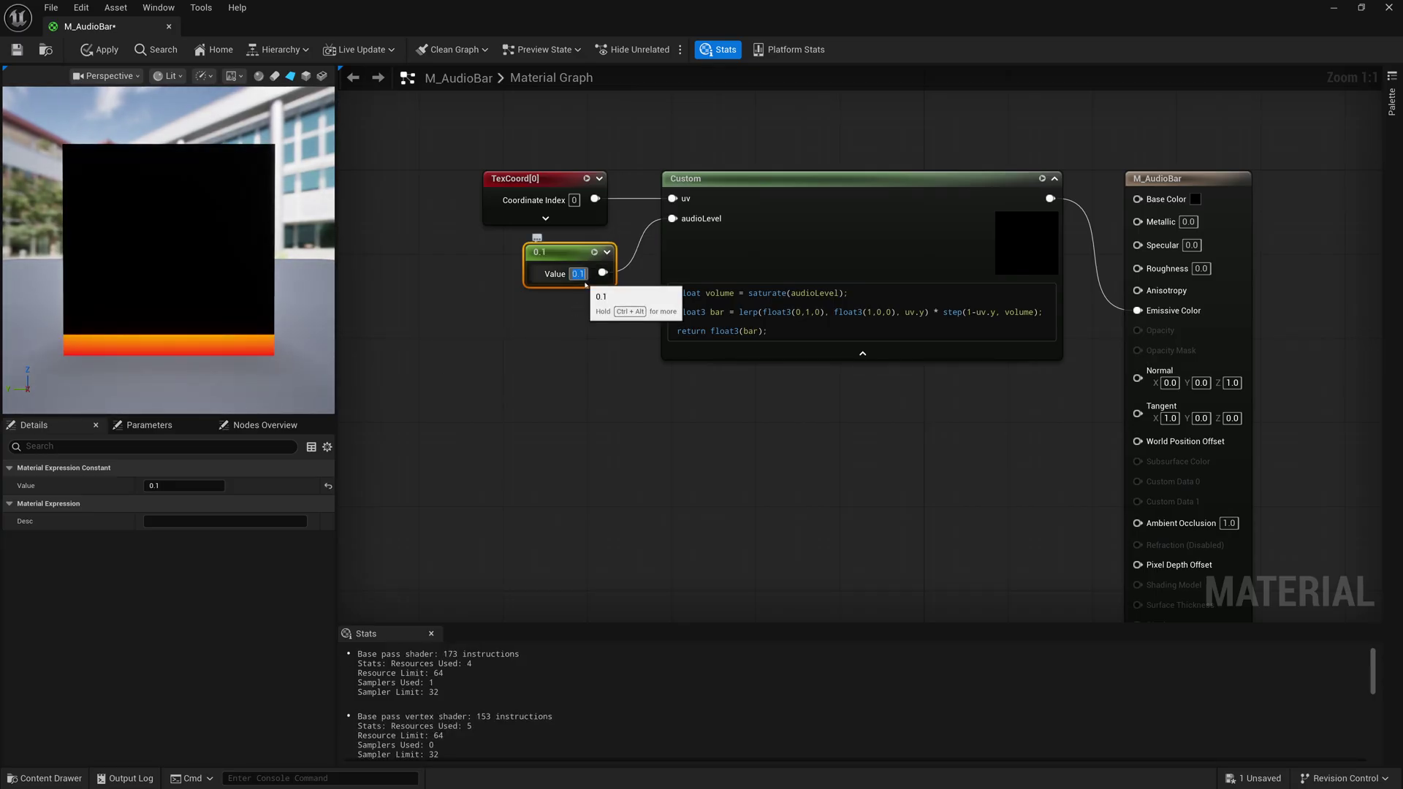
type("1")
key("Return")
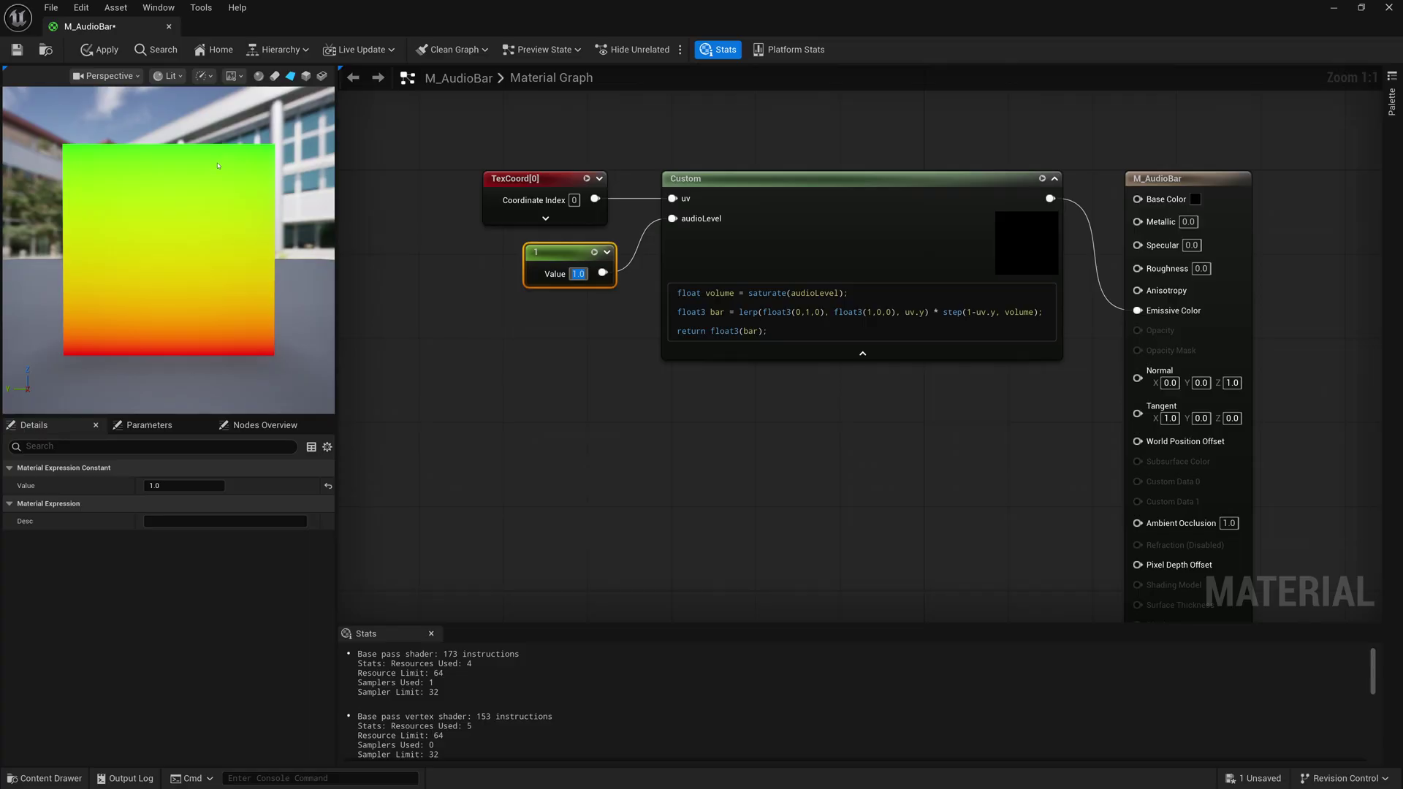
Edit the Custom node's code to swap the colour values, flipping the gradient.
left_click(798, 312)
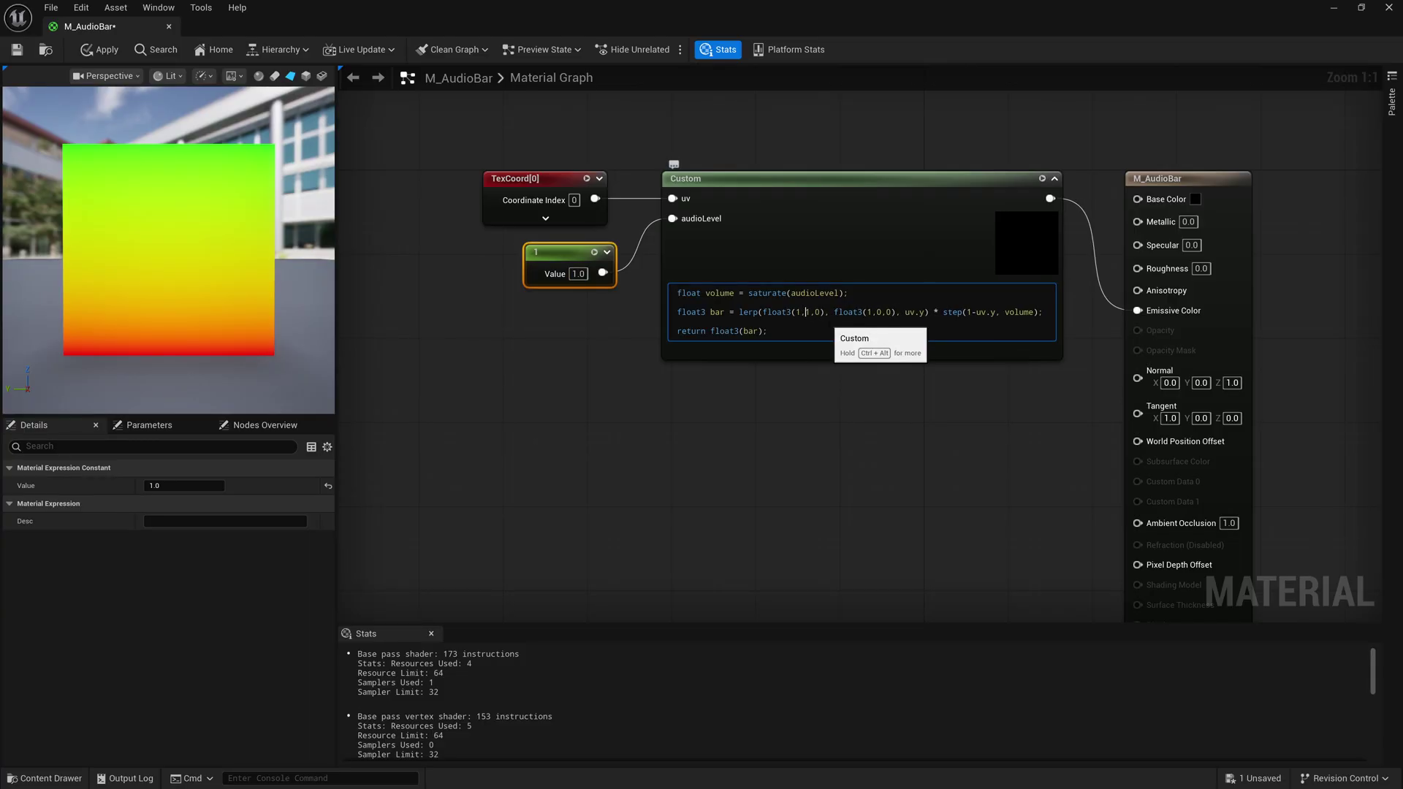
key("BackSpace")
type("0")
key("BackSpace")
type("0")
left_click(297, 274)
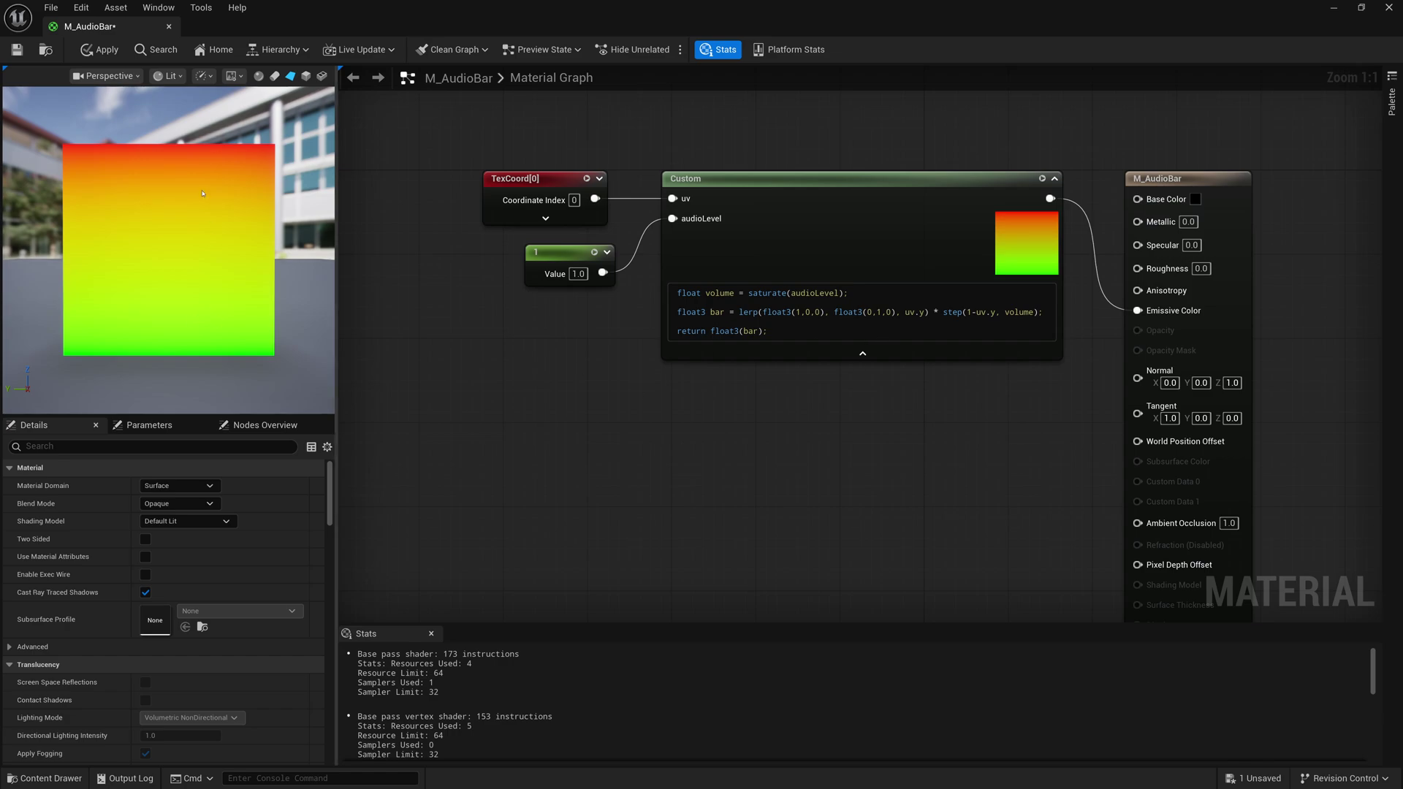
Set the Constant feeding audioLevel to 0.1 and nudge the node into place.
left_click(578, 274)
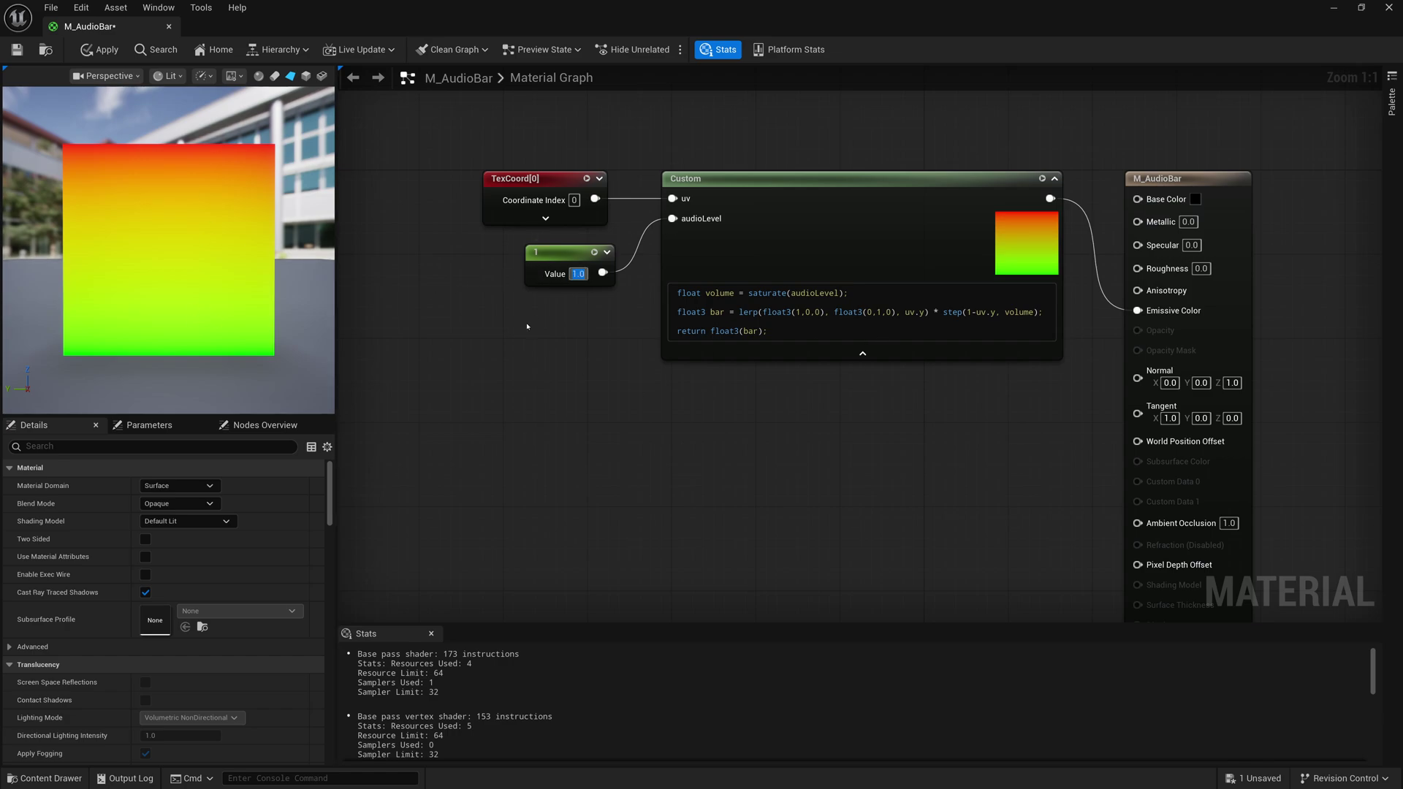
type("0.2")
key("Return")
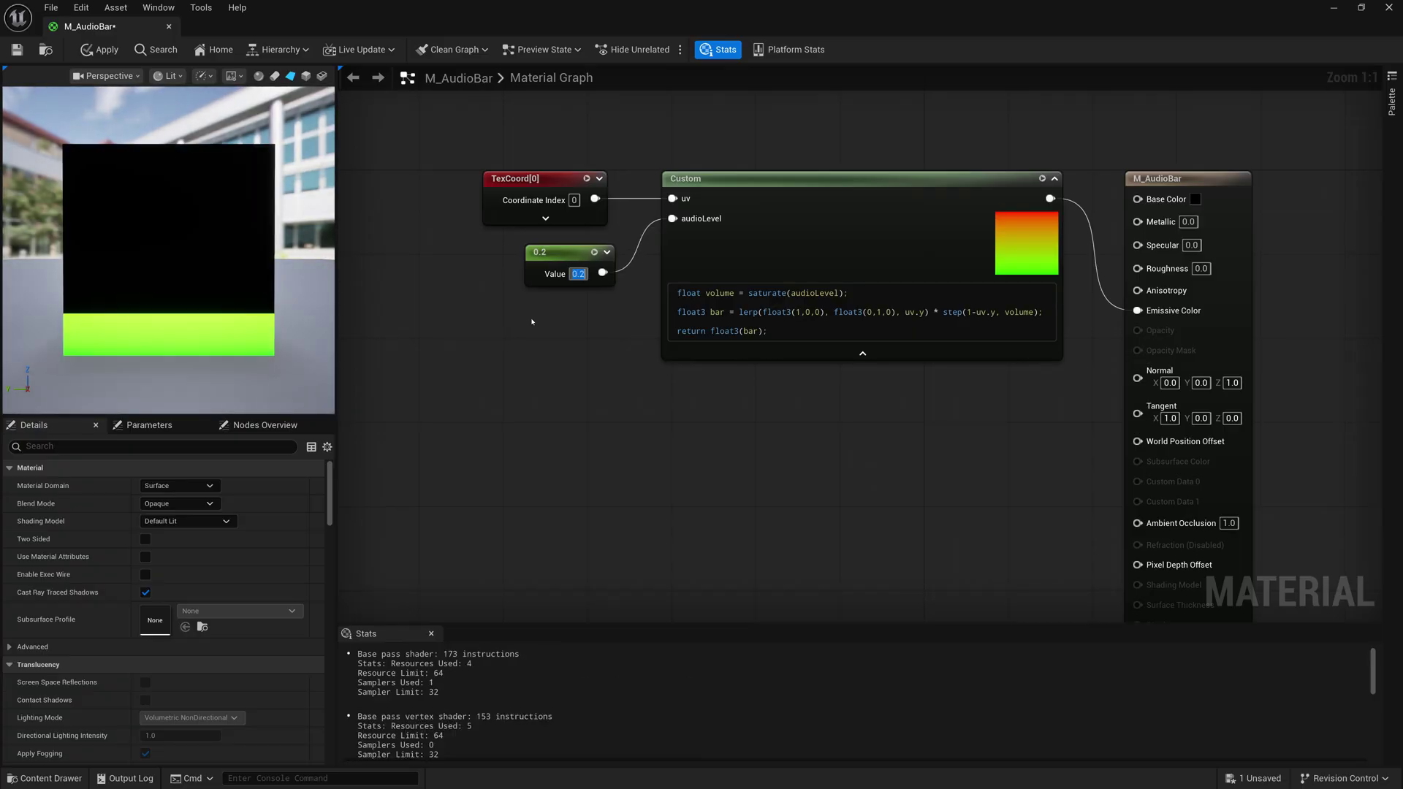
type("0.1")
key("Return")
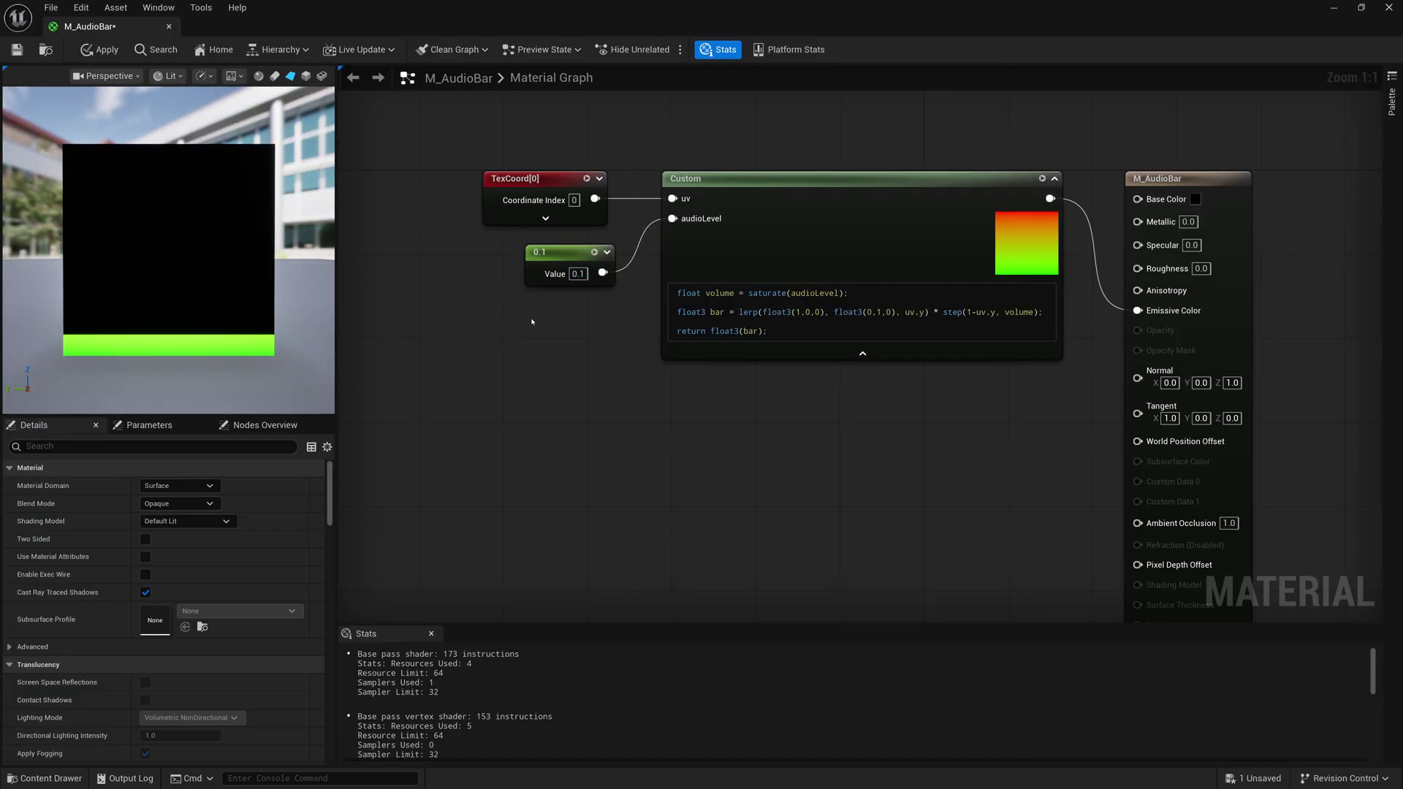
left_click_drag(555, 252, 545, 252)
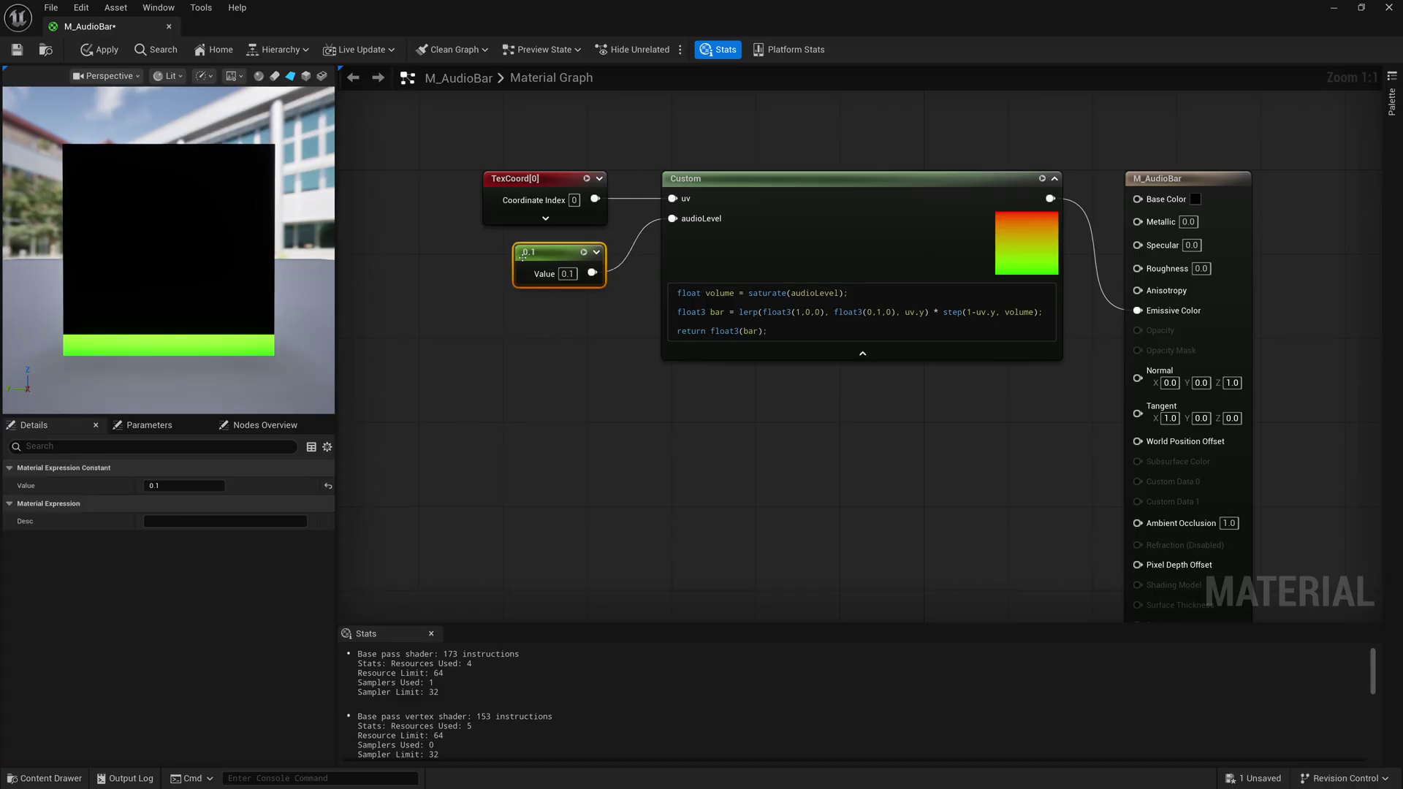
mouse_move(524, 256)
left_mouse_down()
mouse_move(504, 275)
mouse_move(525, 266)
left_mouse_up()
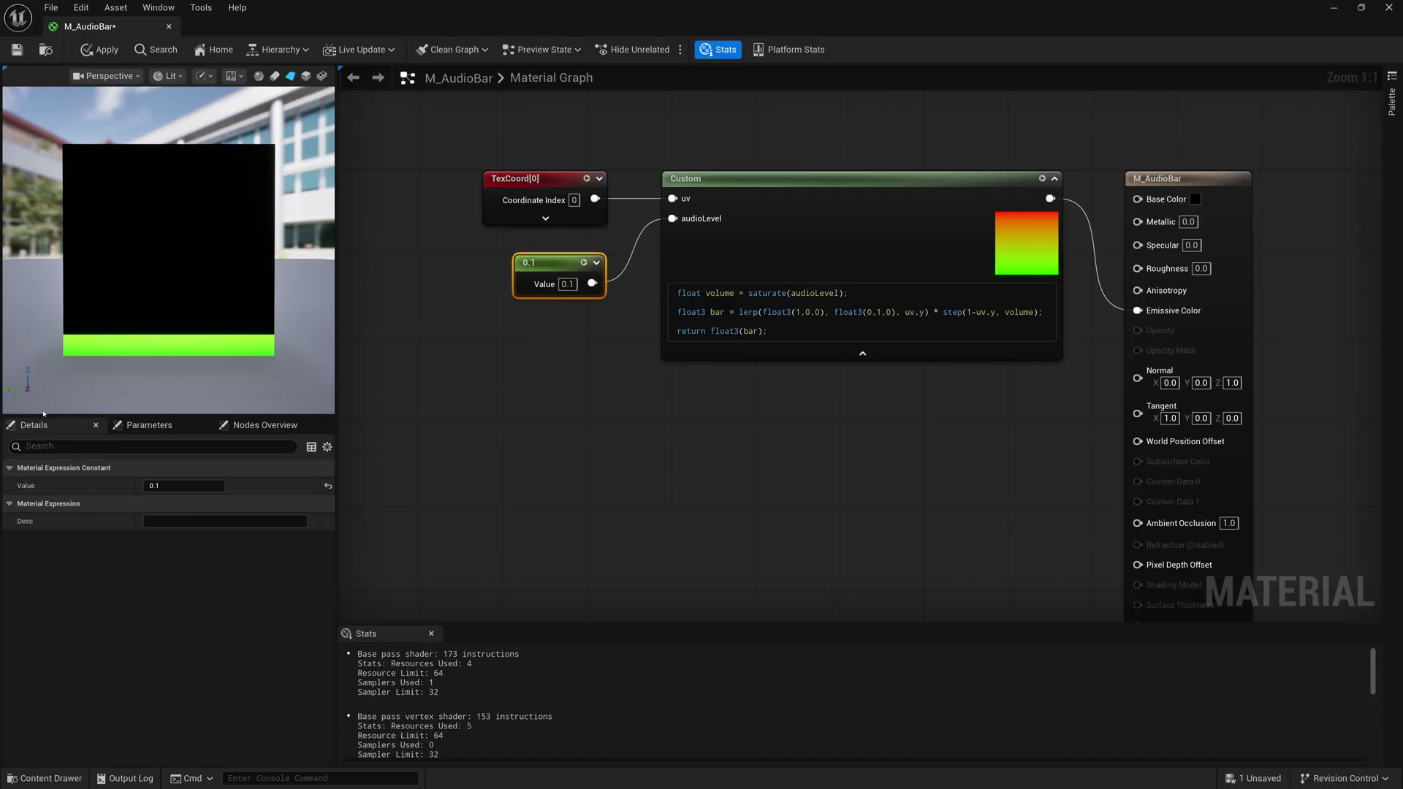
Save the M_AudioBar material changes.
left_click(769, 431)
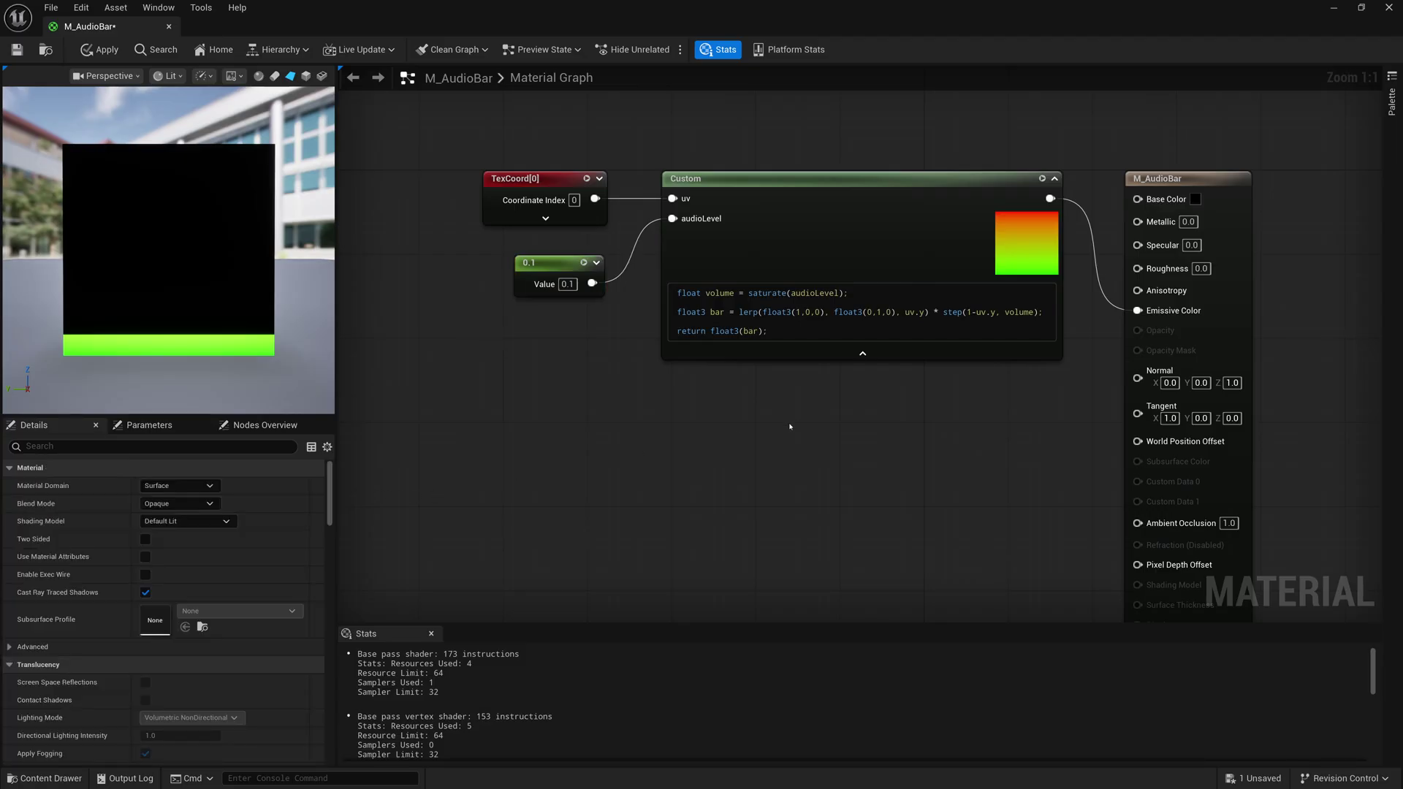
key("Home")
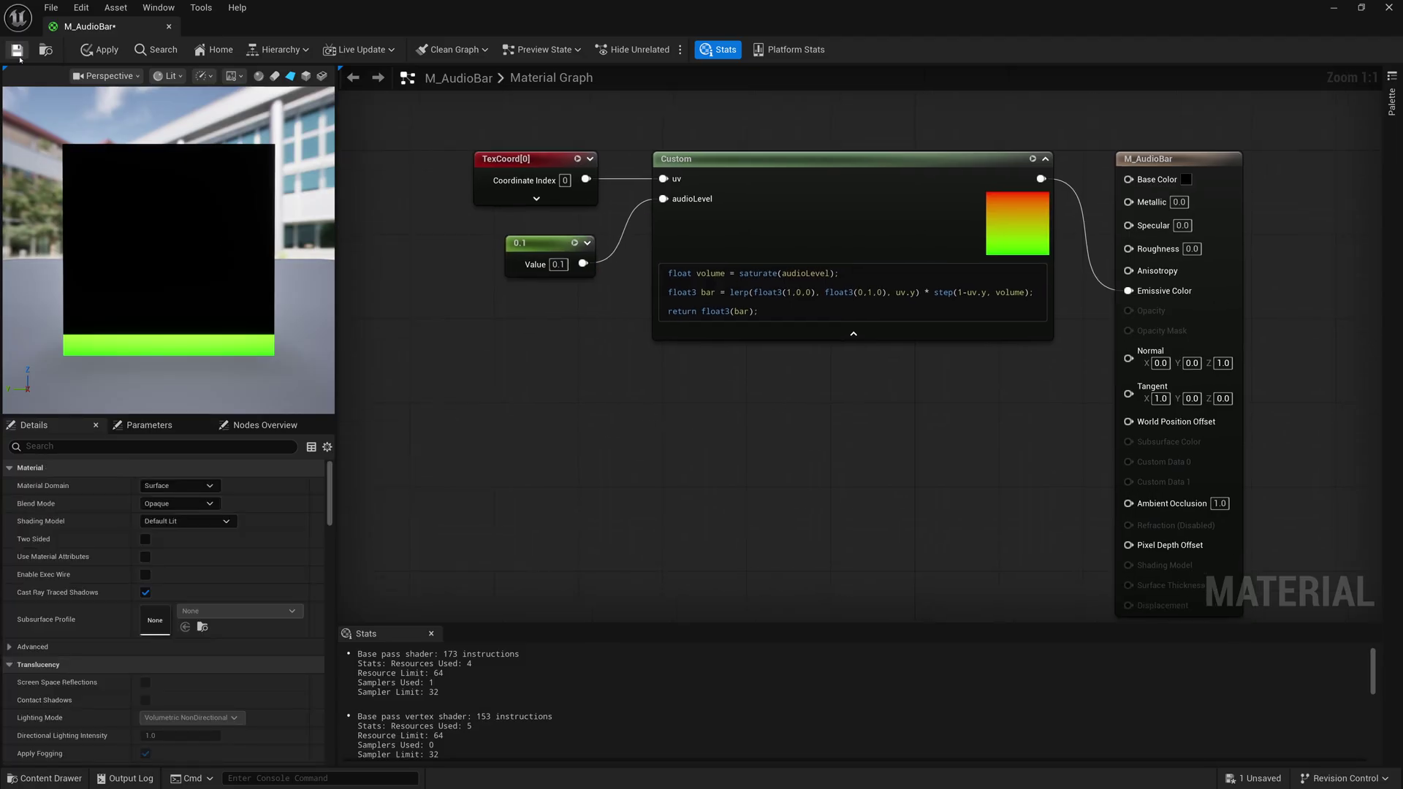
left_click(17, 51)
left_click_drag(535, 256, 534, 255)
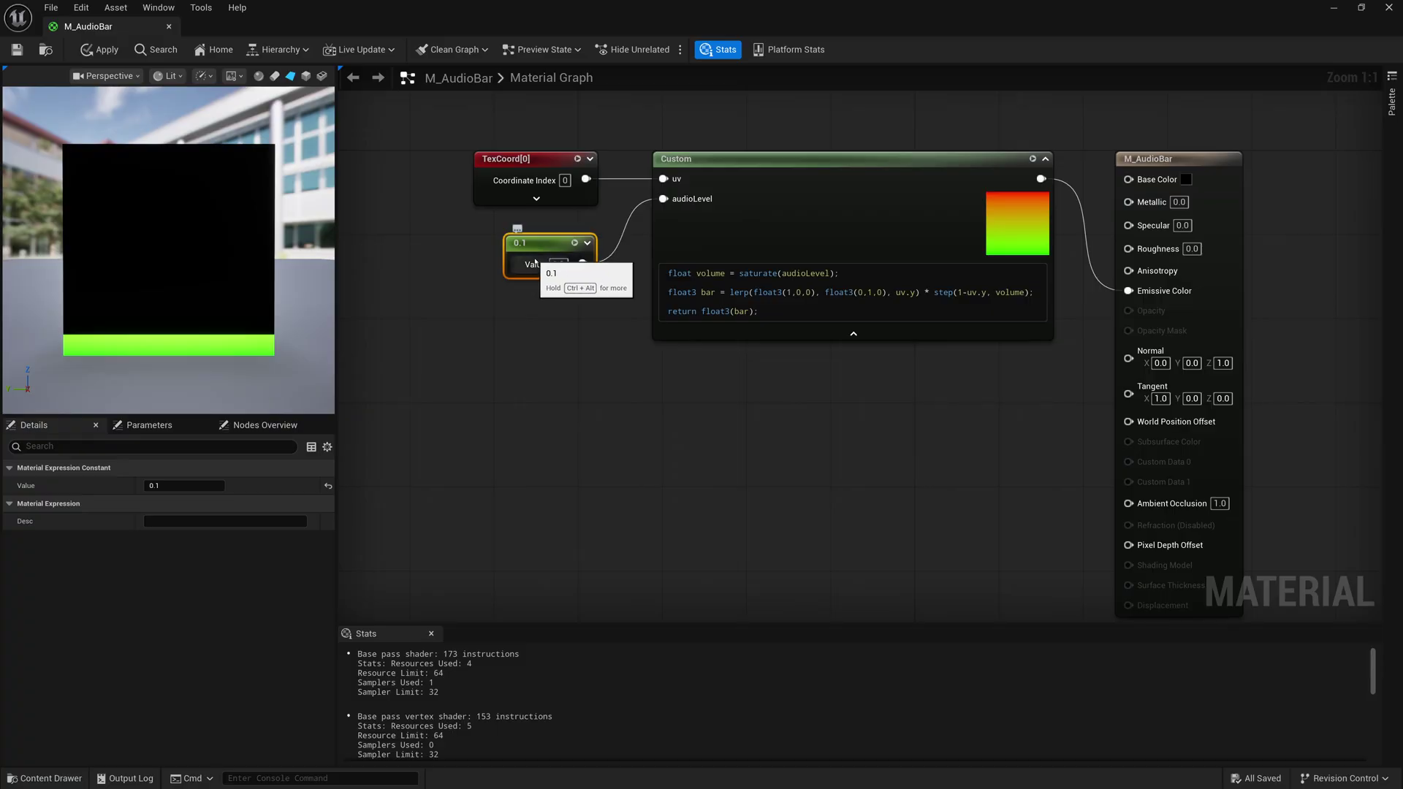
Convert the 0.1 constant into a parameter named inputLevel and apply the material.
right_click(536, 248)
left_click(577, 289)
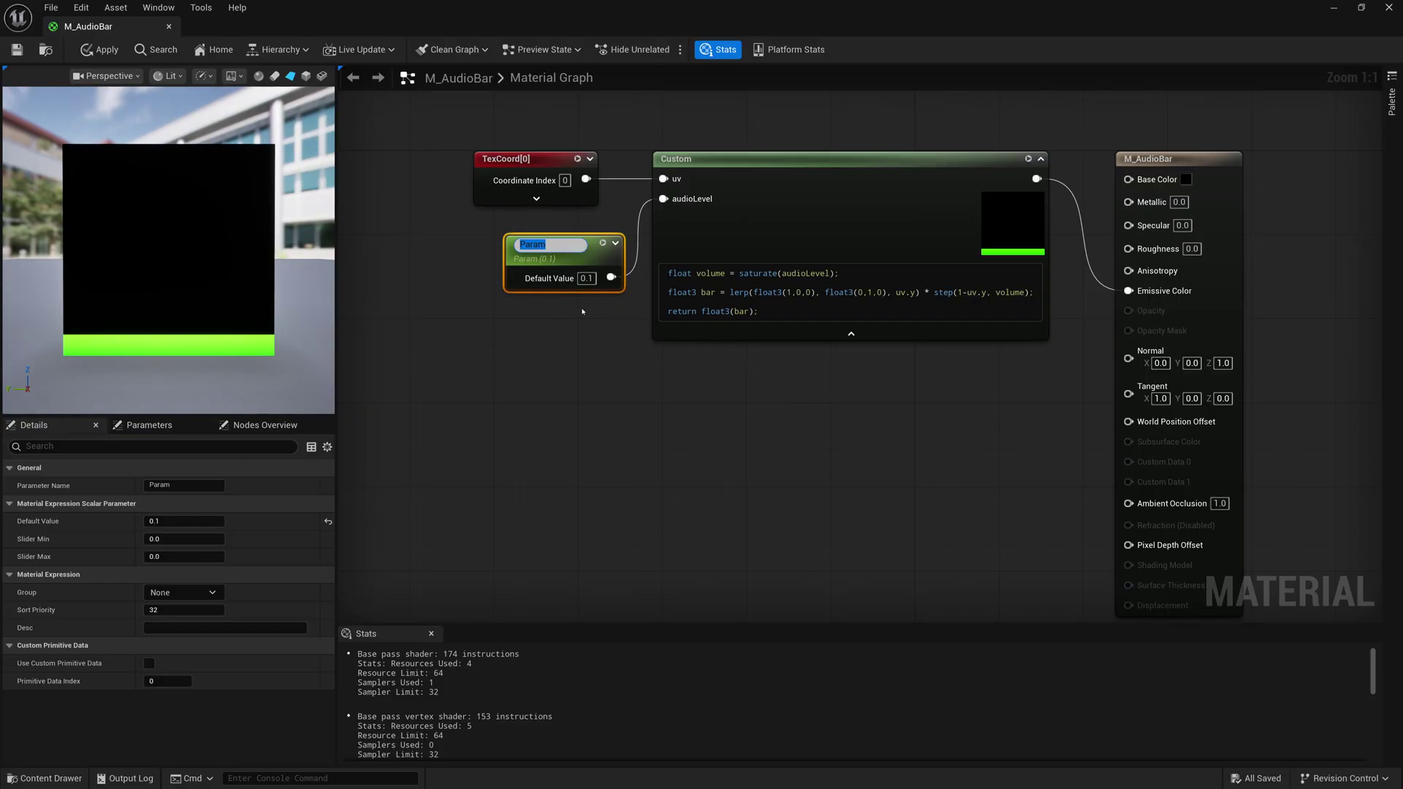
type("inputLevel")
key("Return")
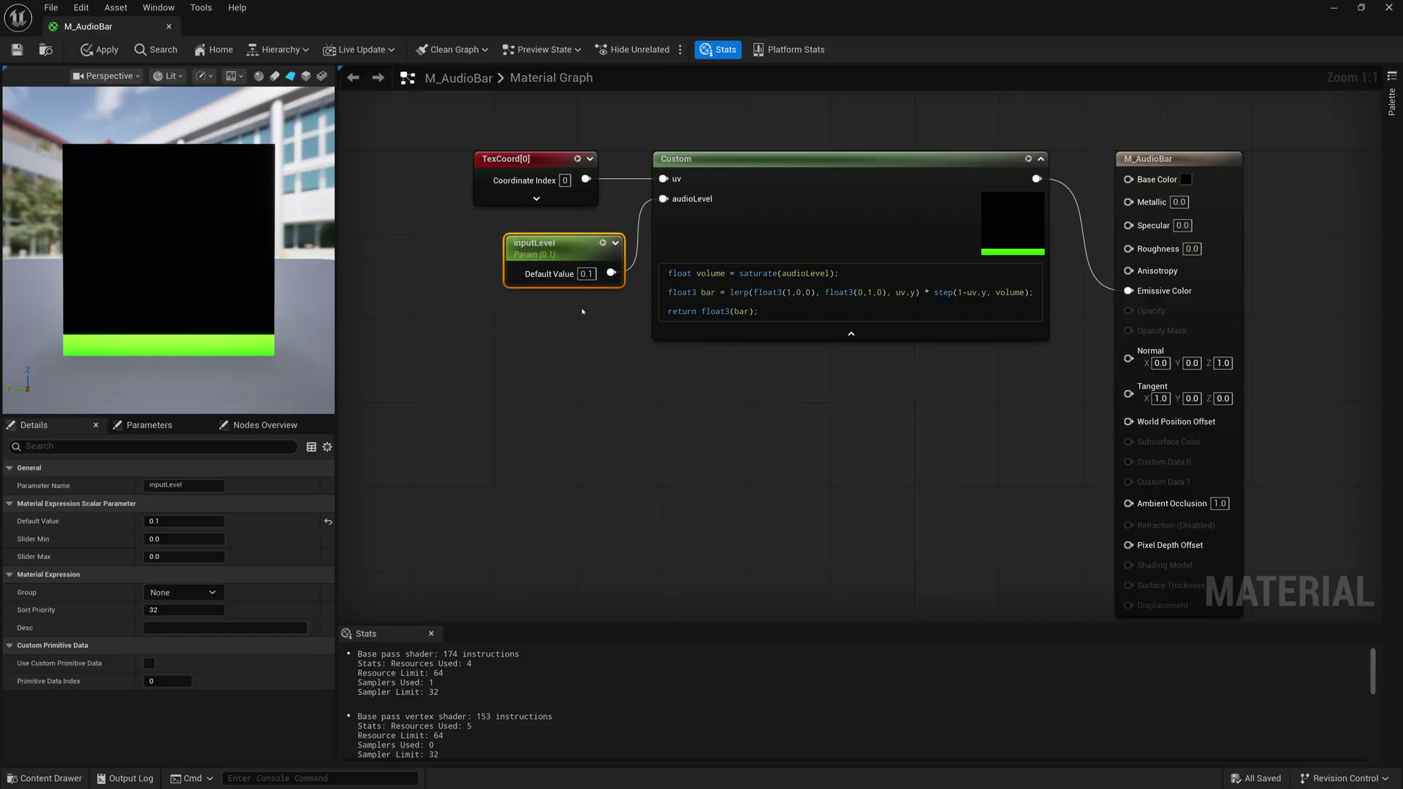
left_click(605, 333)
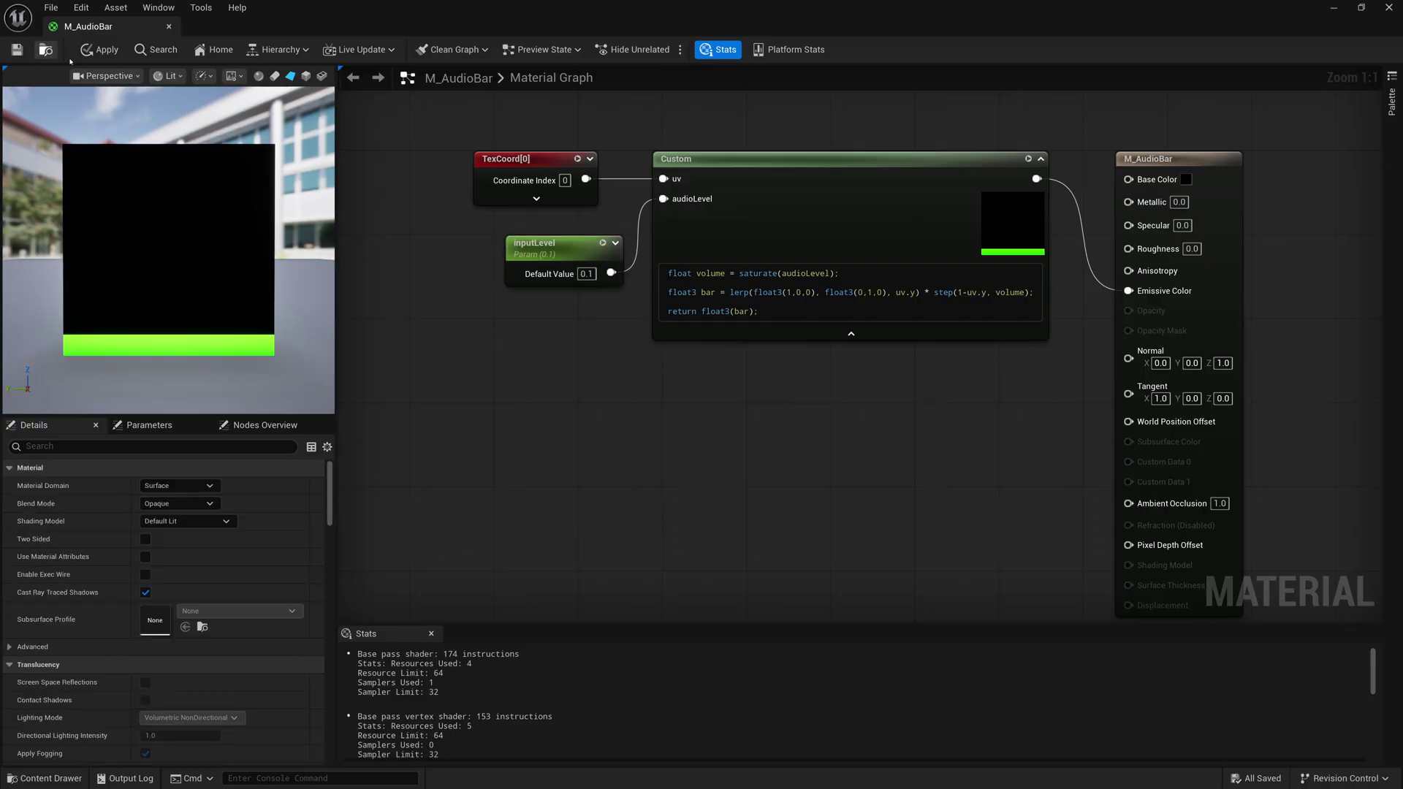
left_click(100, 49)
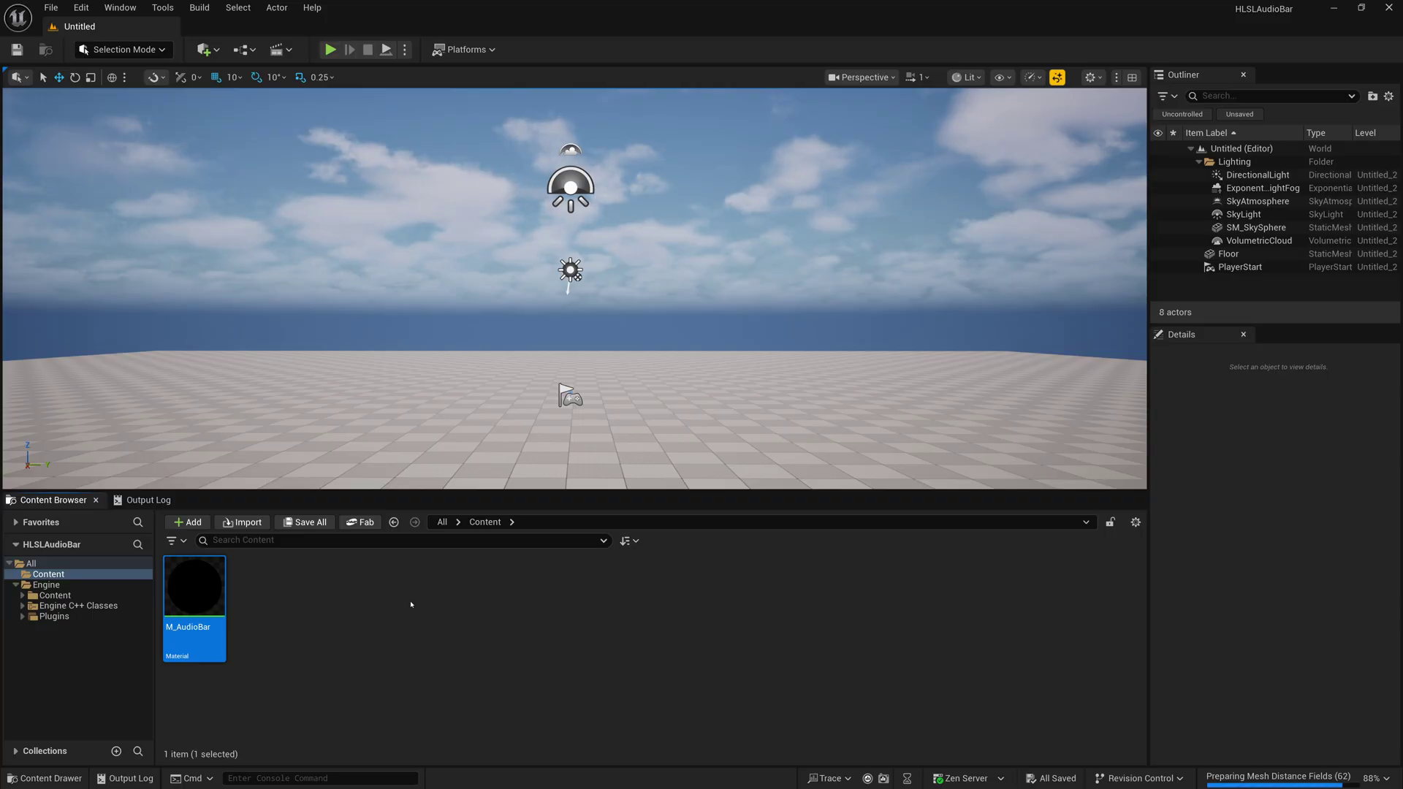
Create an Actor-based Blueprint class named BP_AudioSource_001 in the Content Browser.
right_click(303, 601)
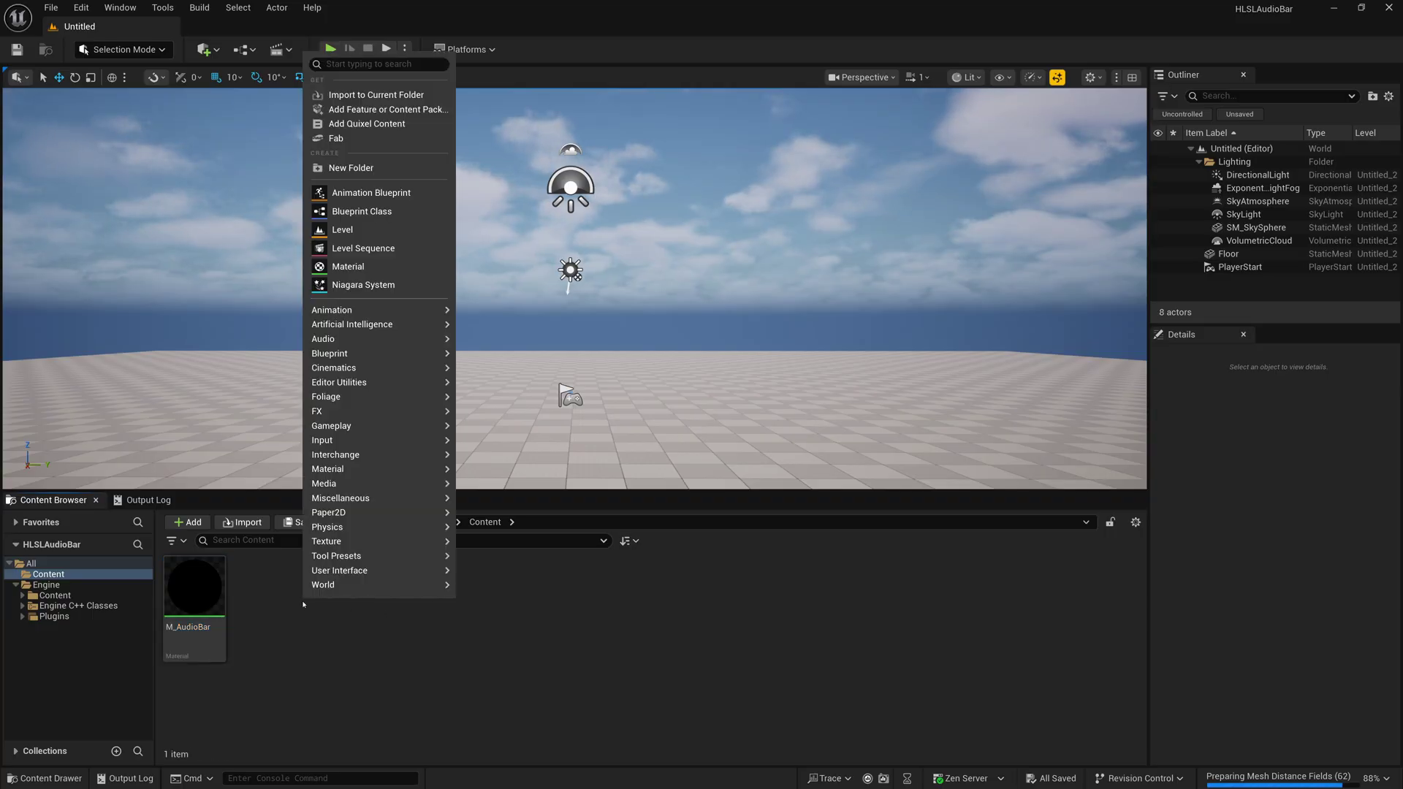
left_click(344, 212)
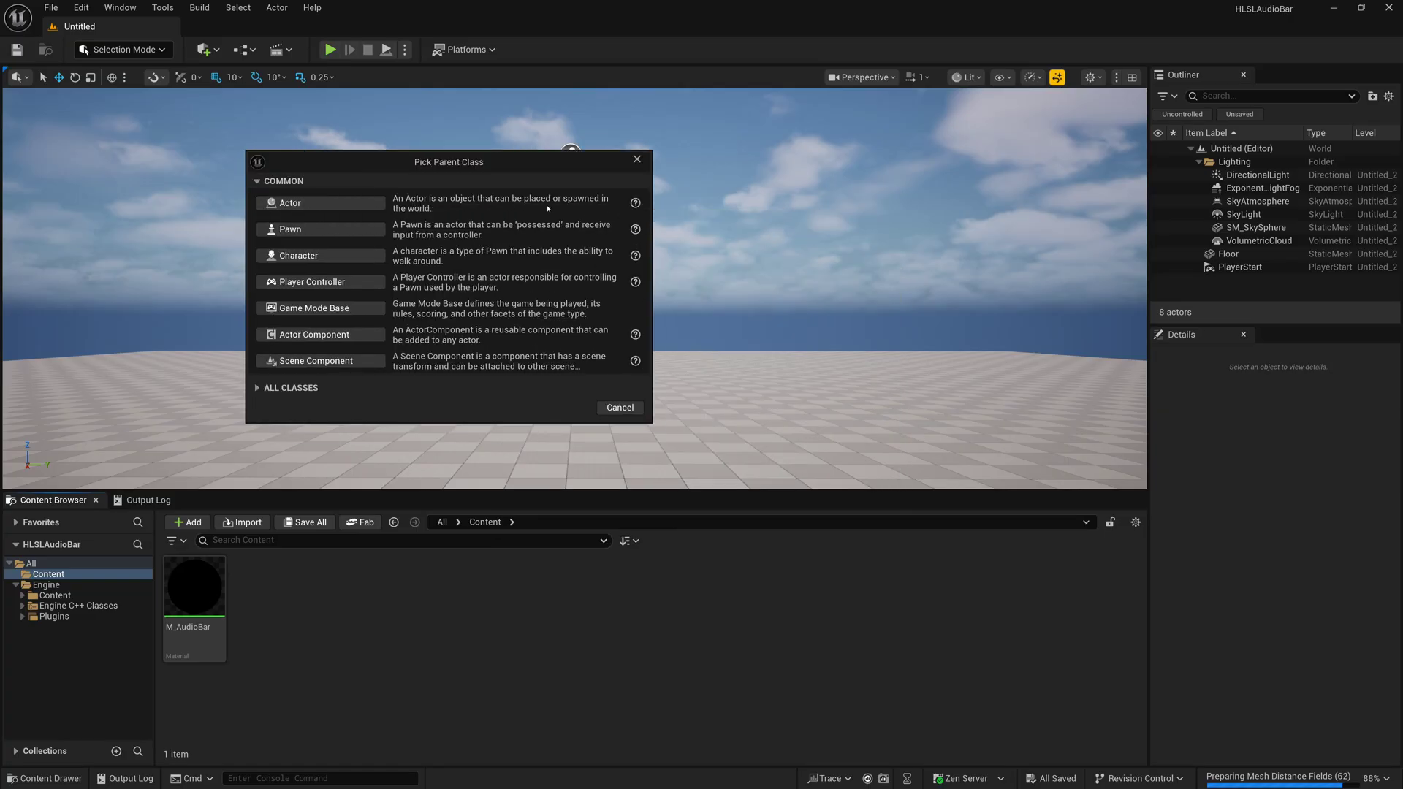
left_click(319, 210)
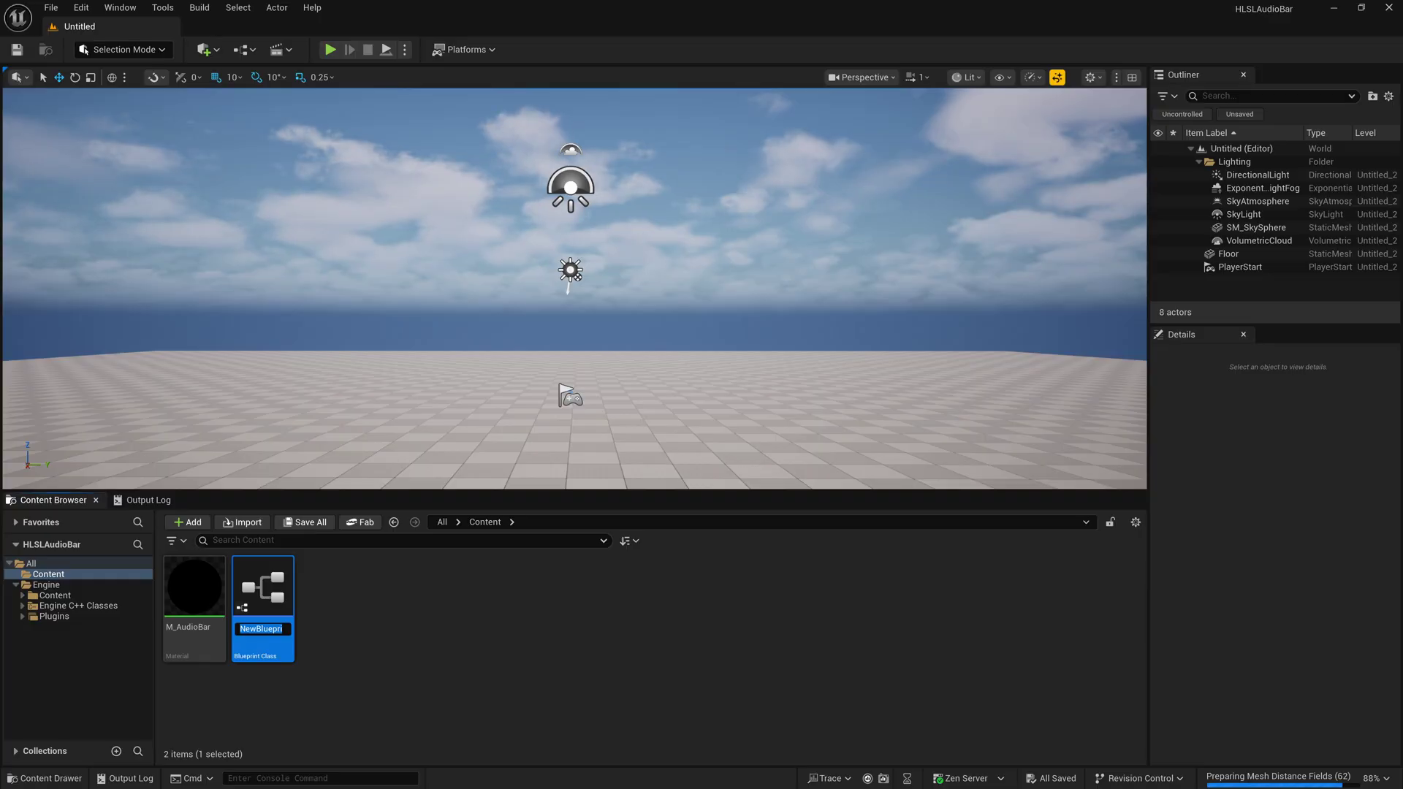
type("BP_")
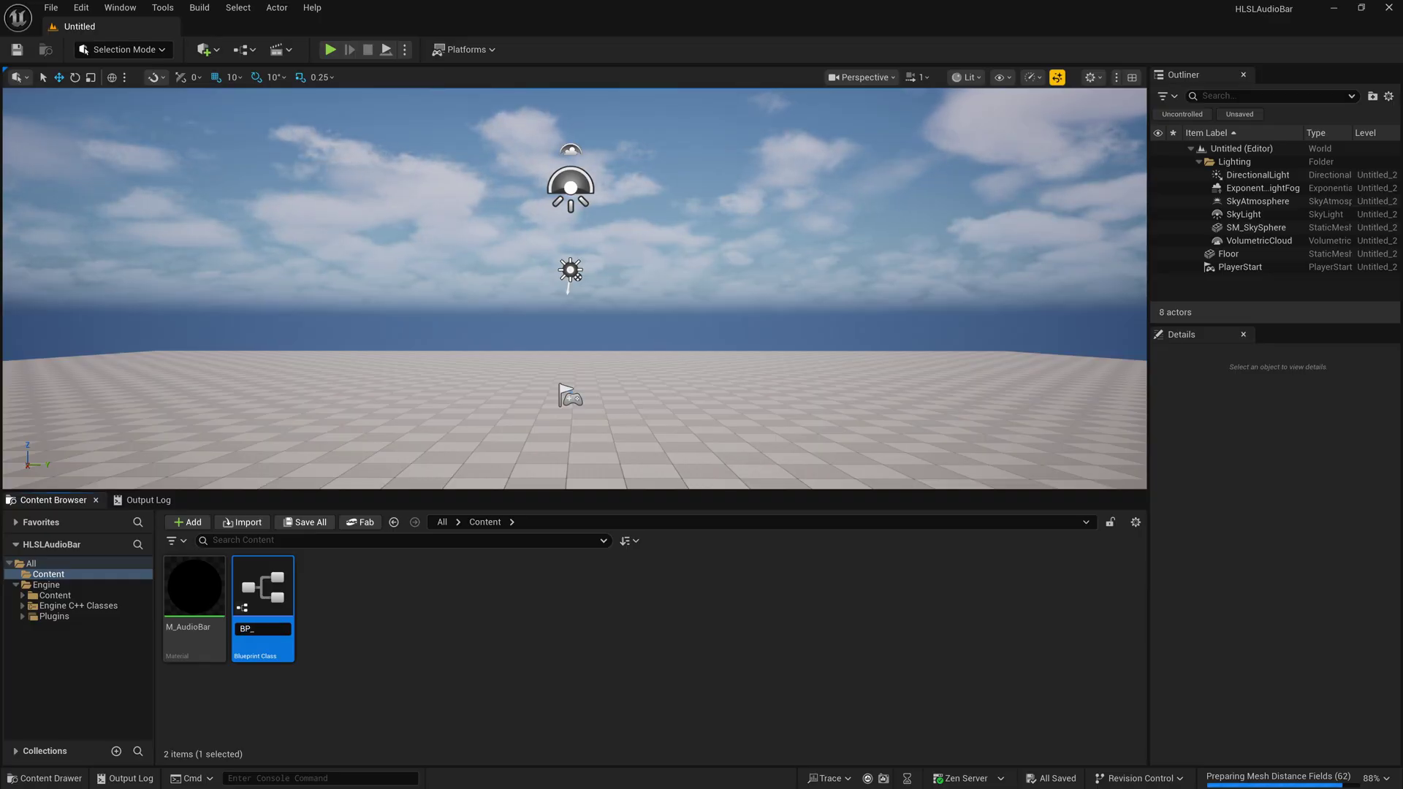
type("AudioSource_")
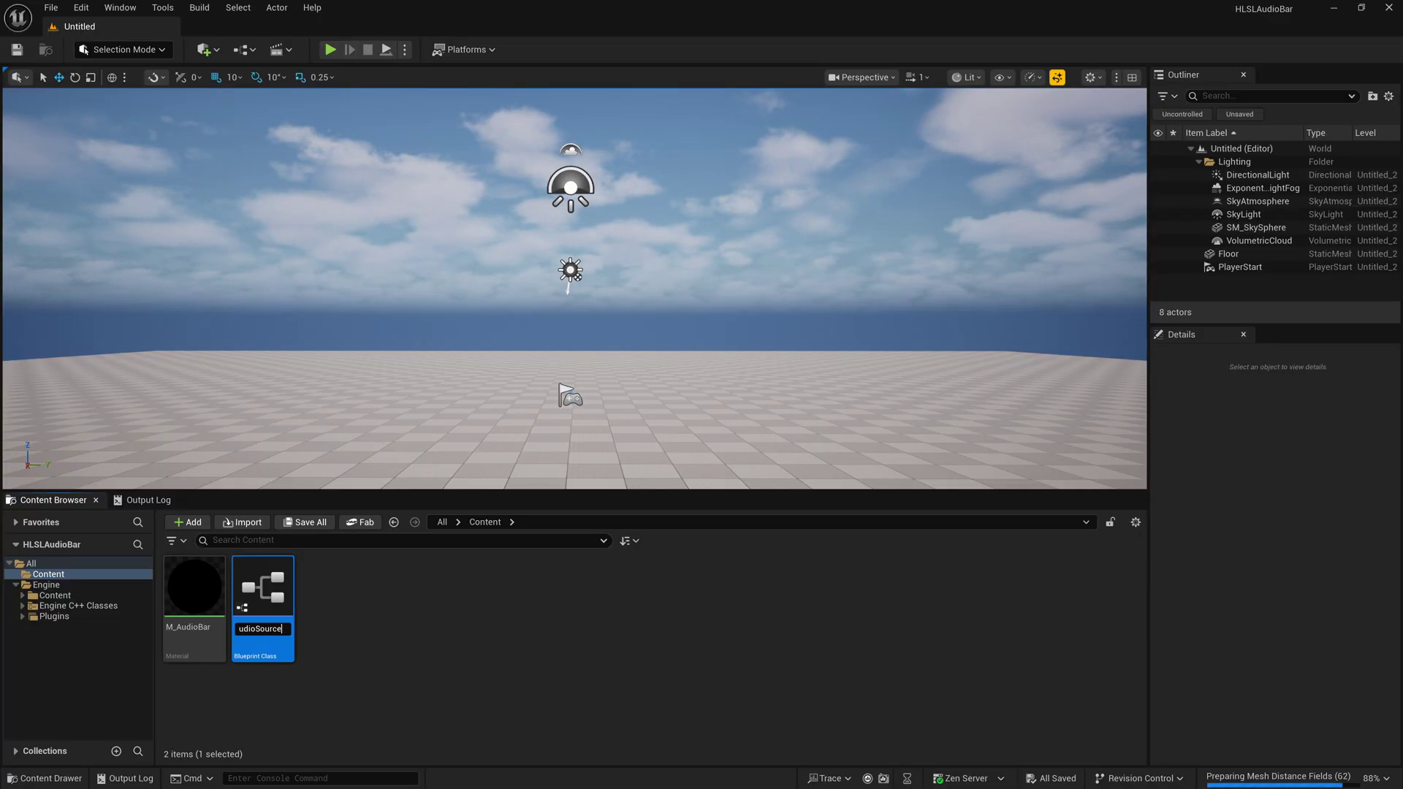
type("001")
key("Return")
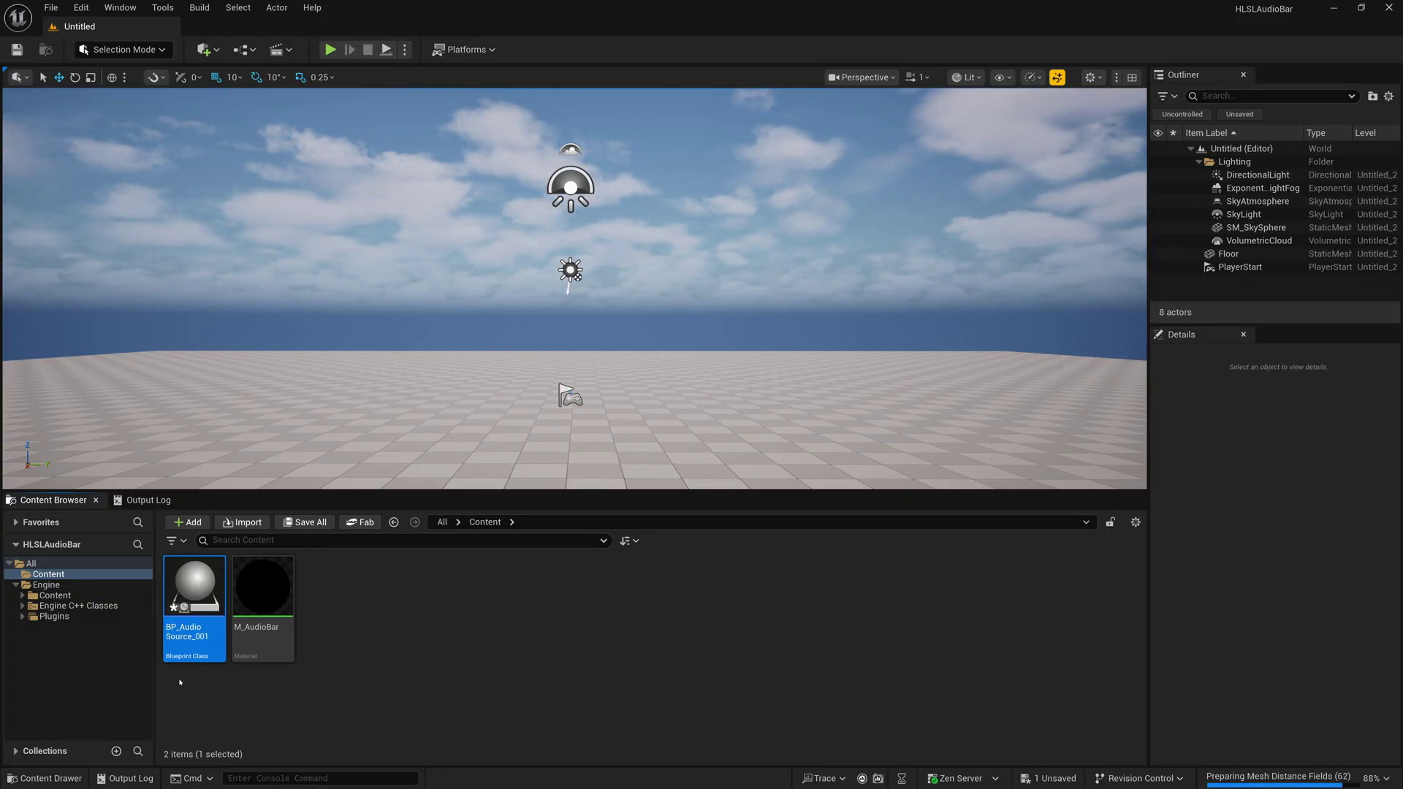
Open BP_AudioSource_001, add a Plane component and rotate it upright.
double_click(201, 633)
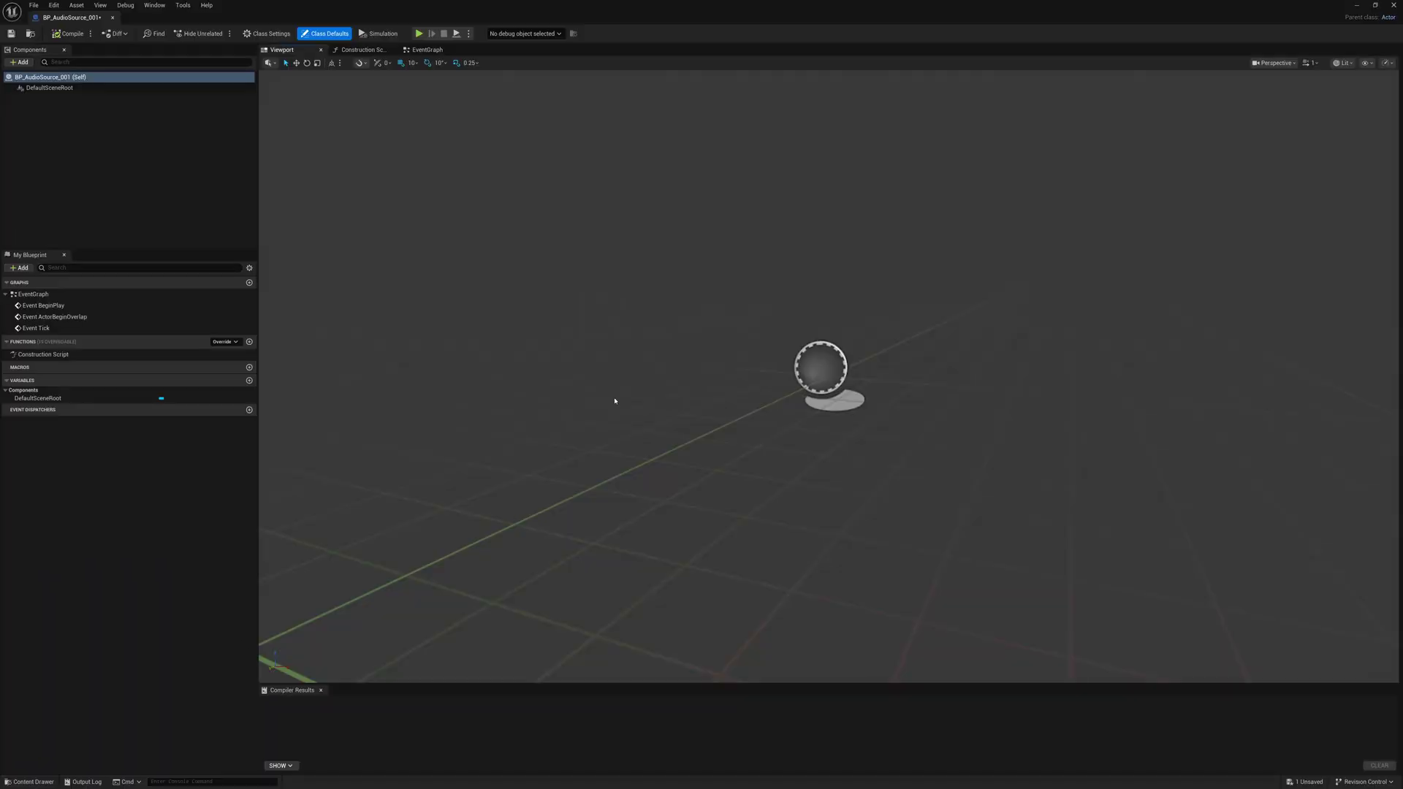
left_click_drag(615, 401, 563, 322)
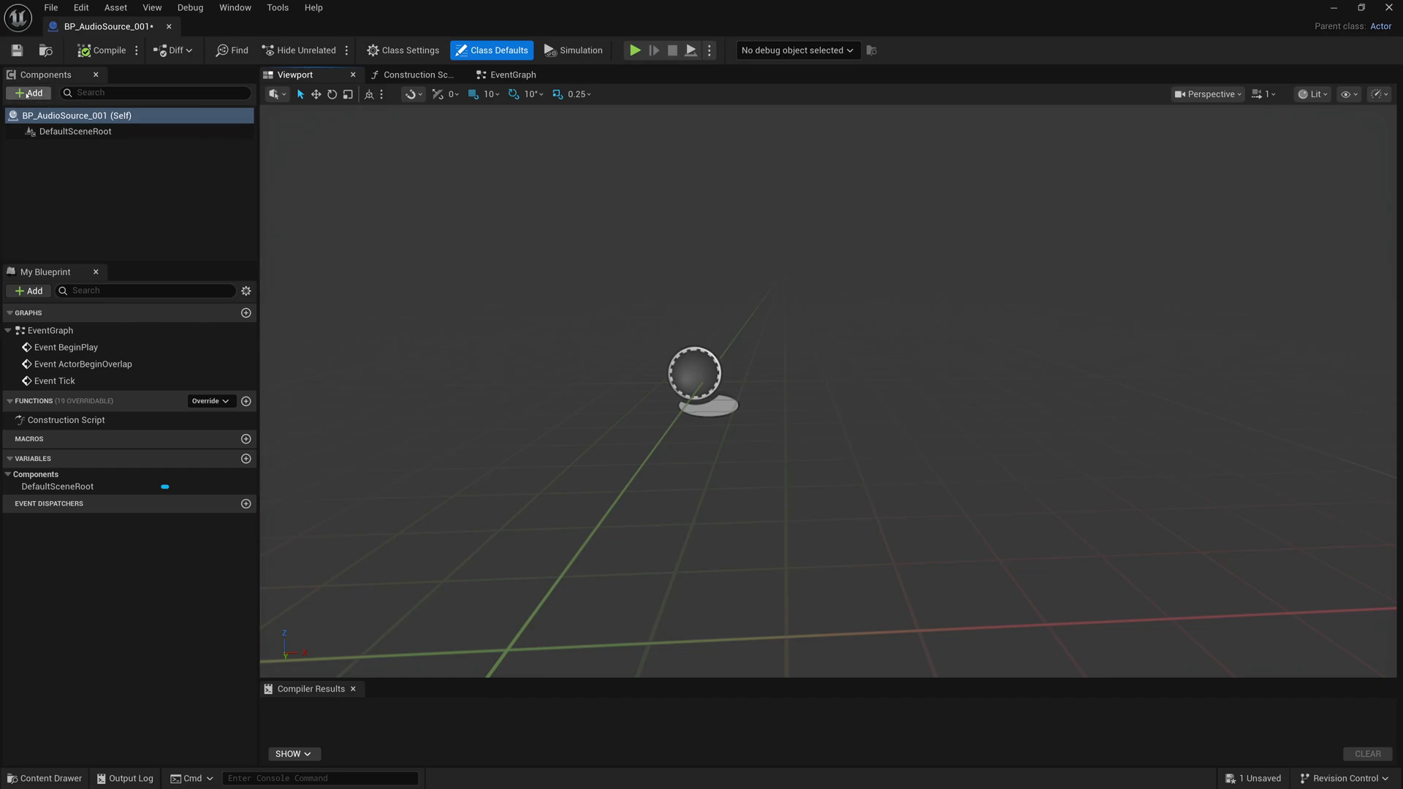
left_click(29, 93)
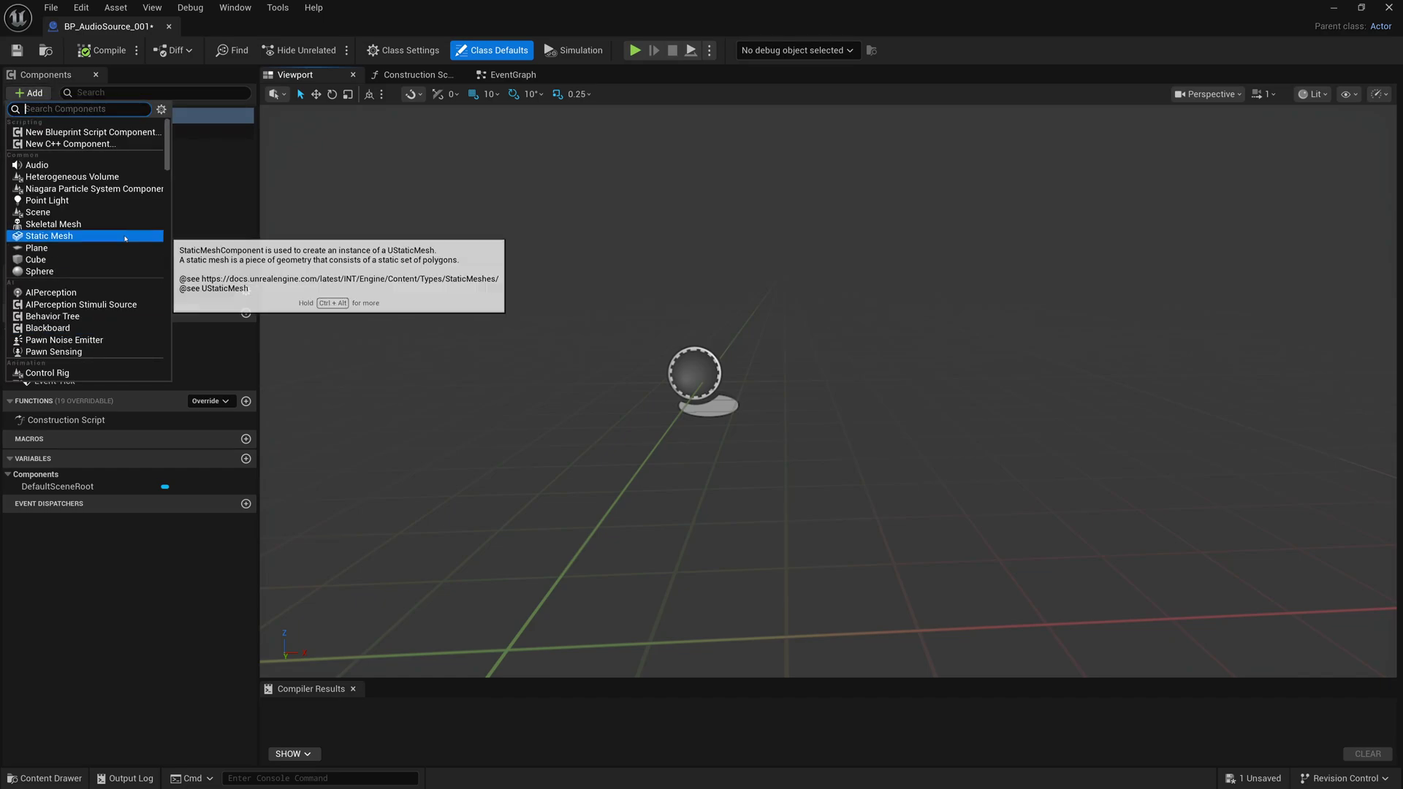
type("plane")
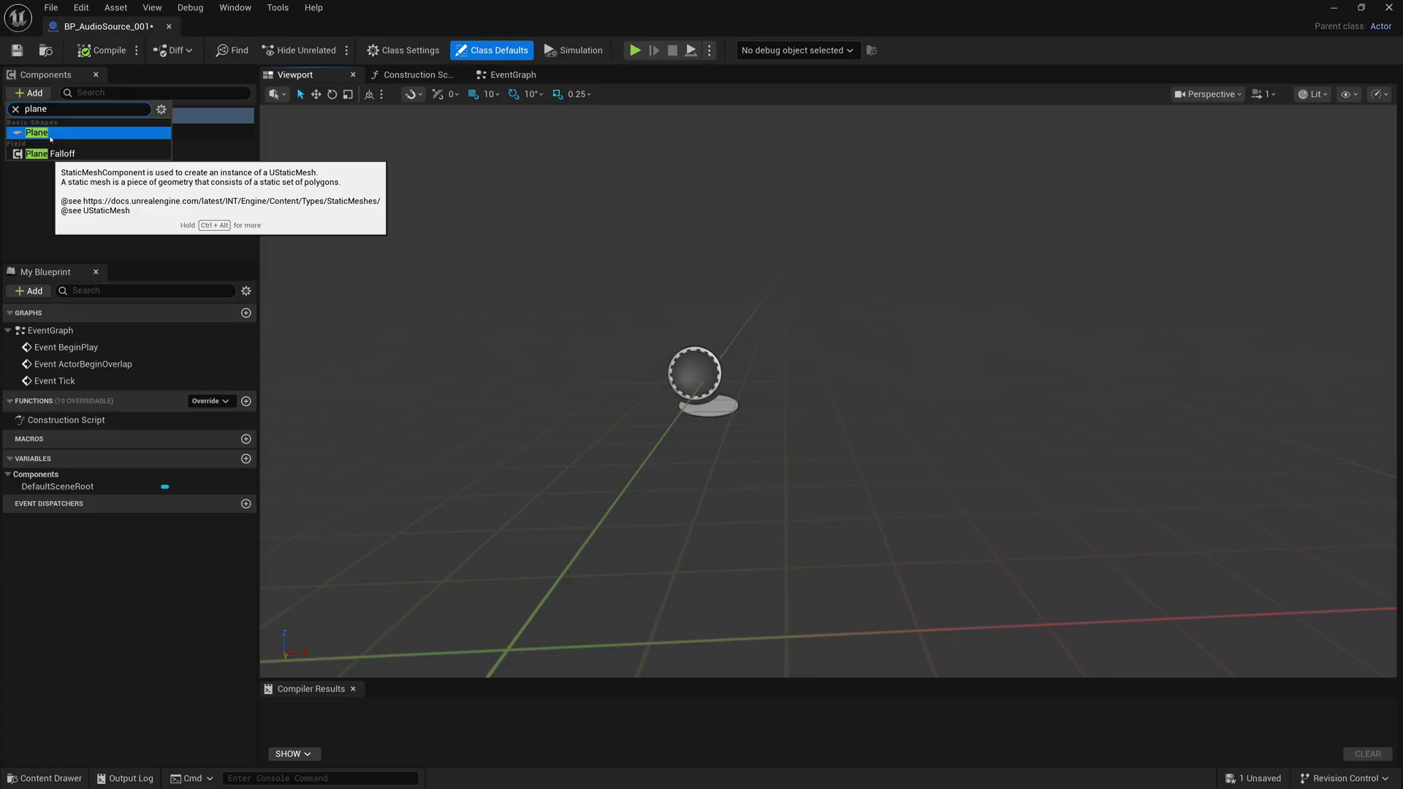
left_click(37, 133)
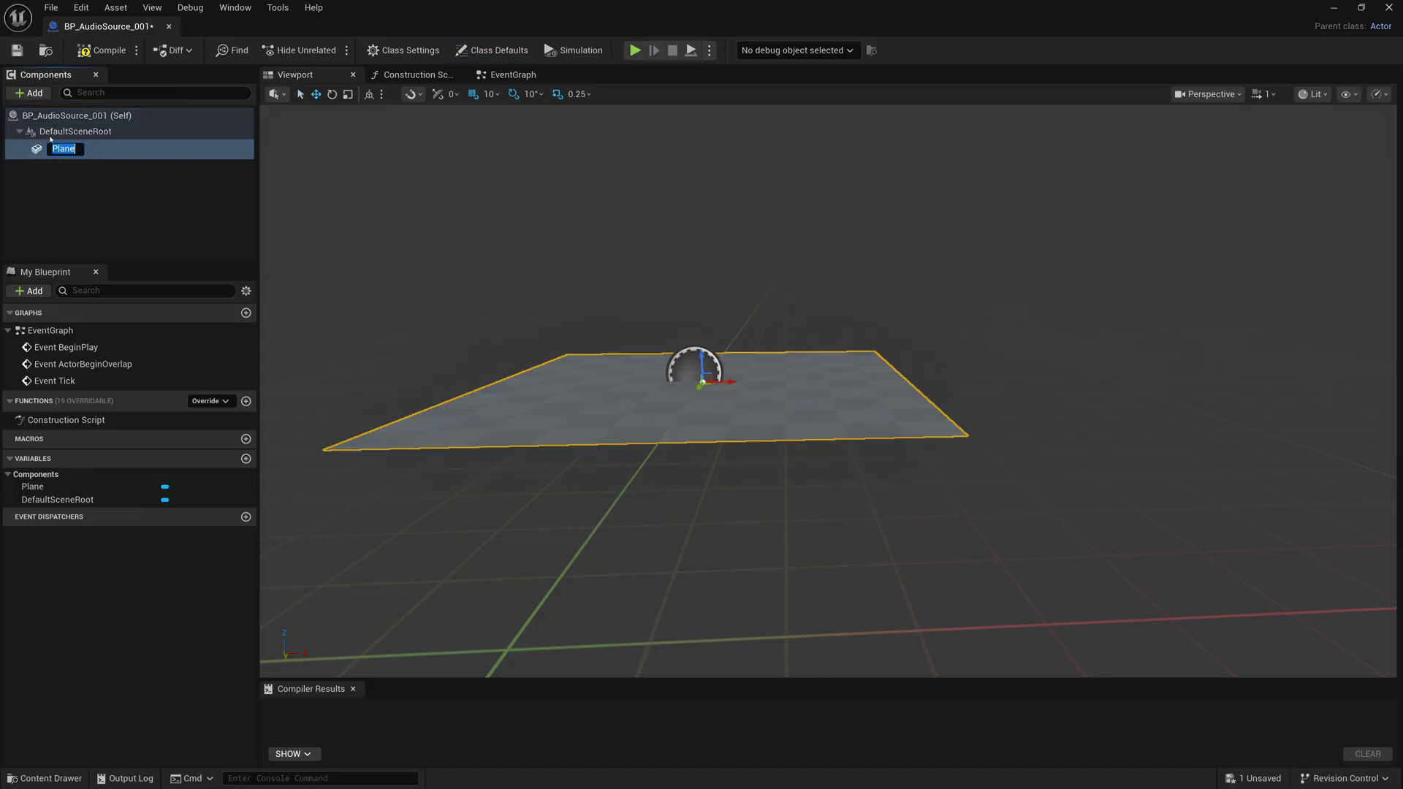
left_click_drag(612, 356, 633, 336, "alt")
key("e")
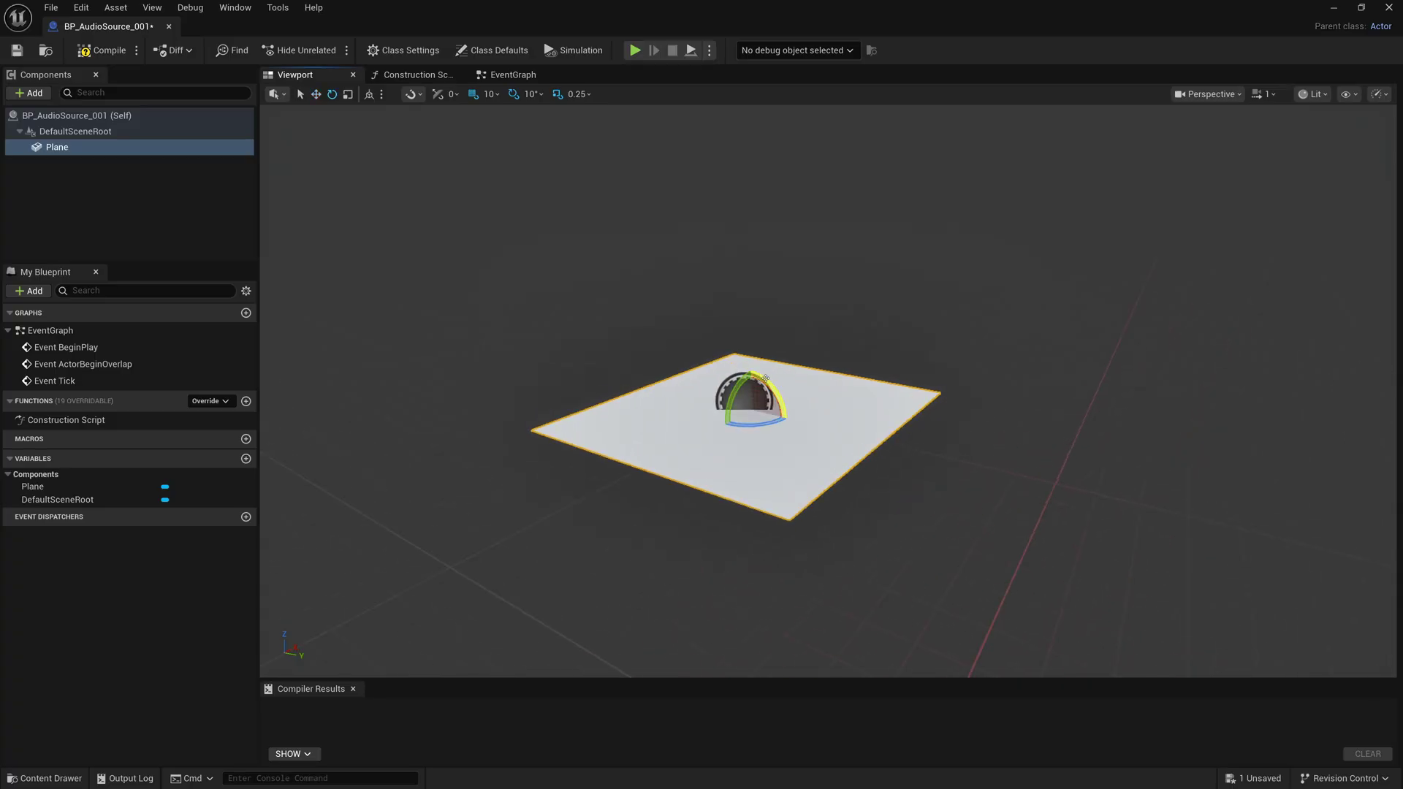
left_click_drag(767, 398, 674, 351)
key("w")
Set the Plane component's material to M_AudioBar.
left_click(189, 144)
left_click_drag(1398, 302, 1103, 307)
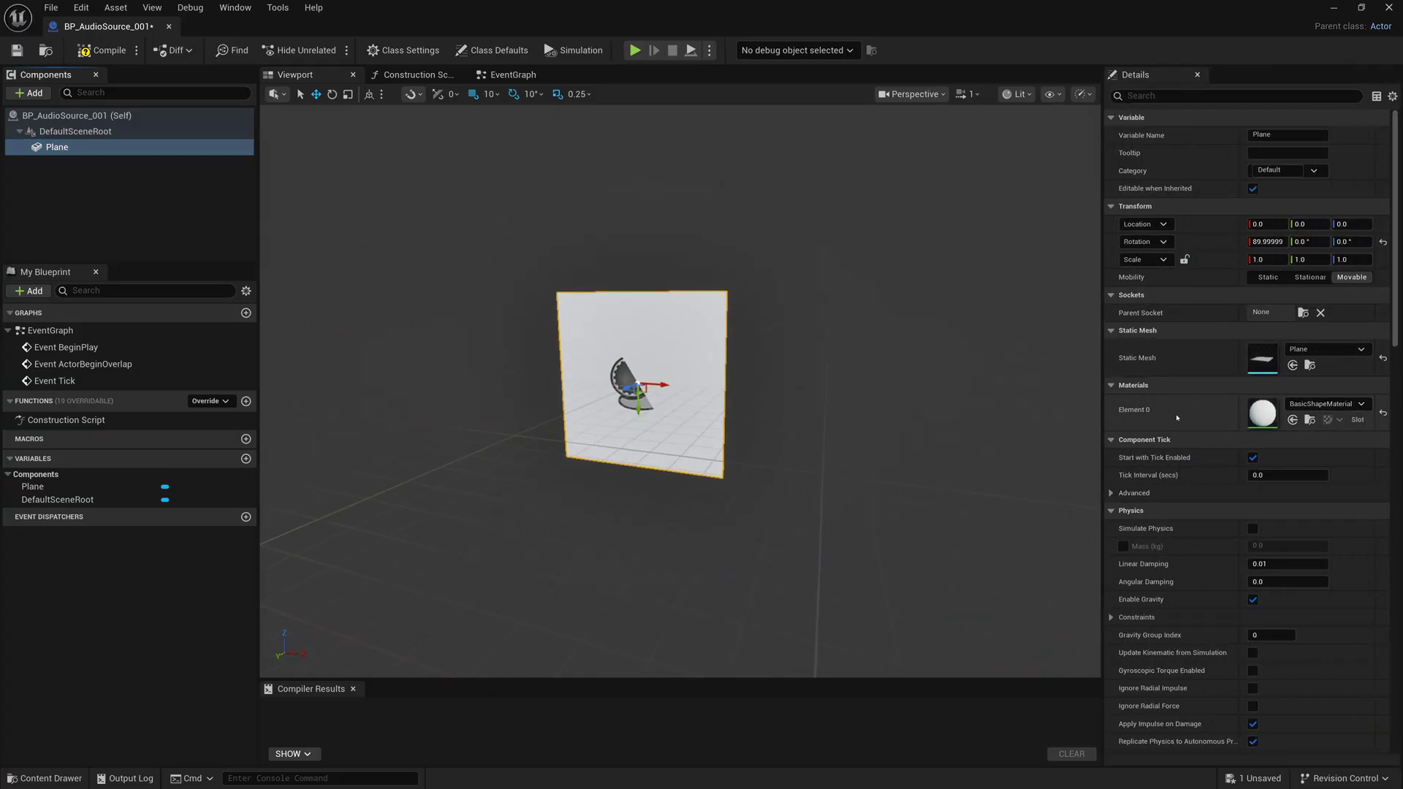
left_click(1326, 403)
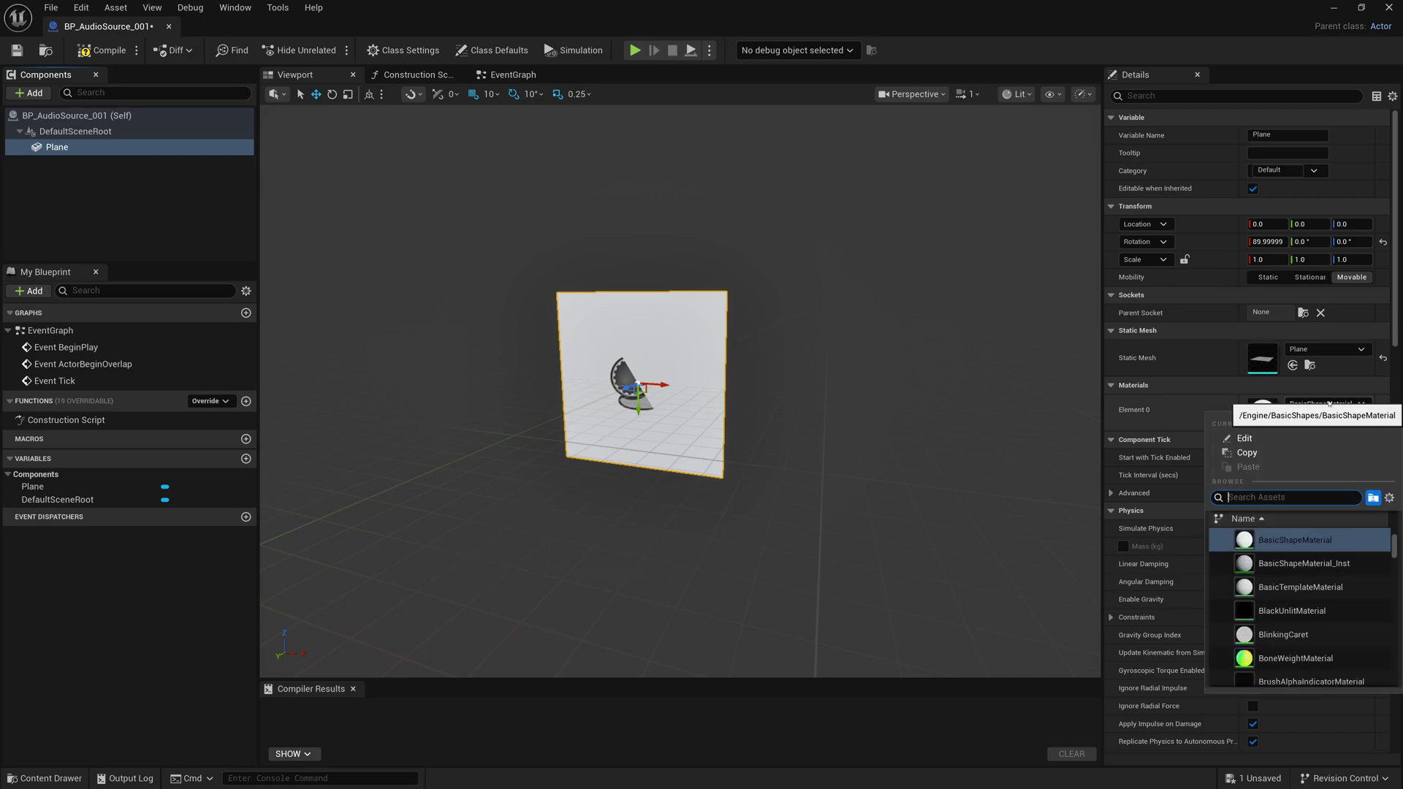
type("M_A")
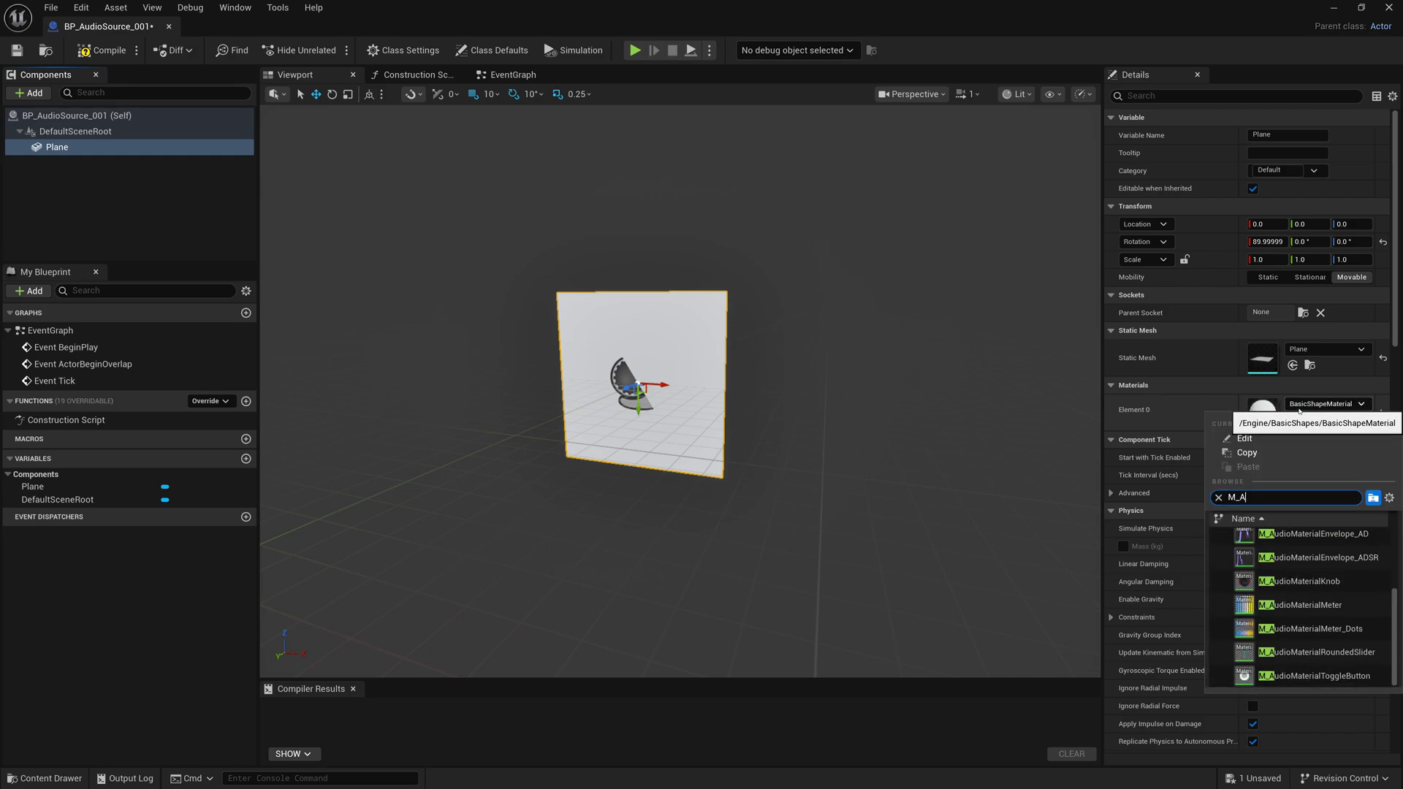
type("udioBar")
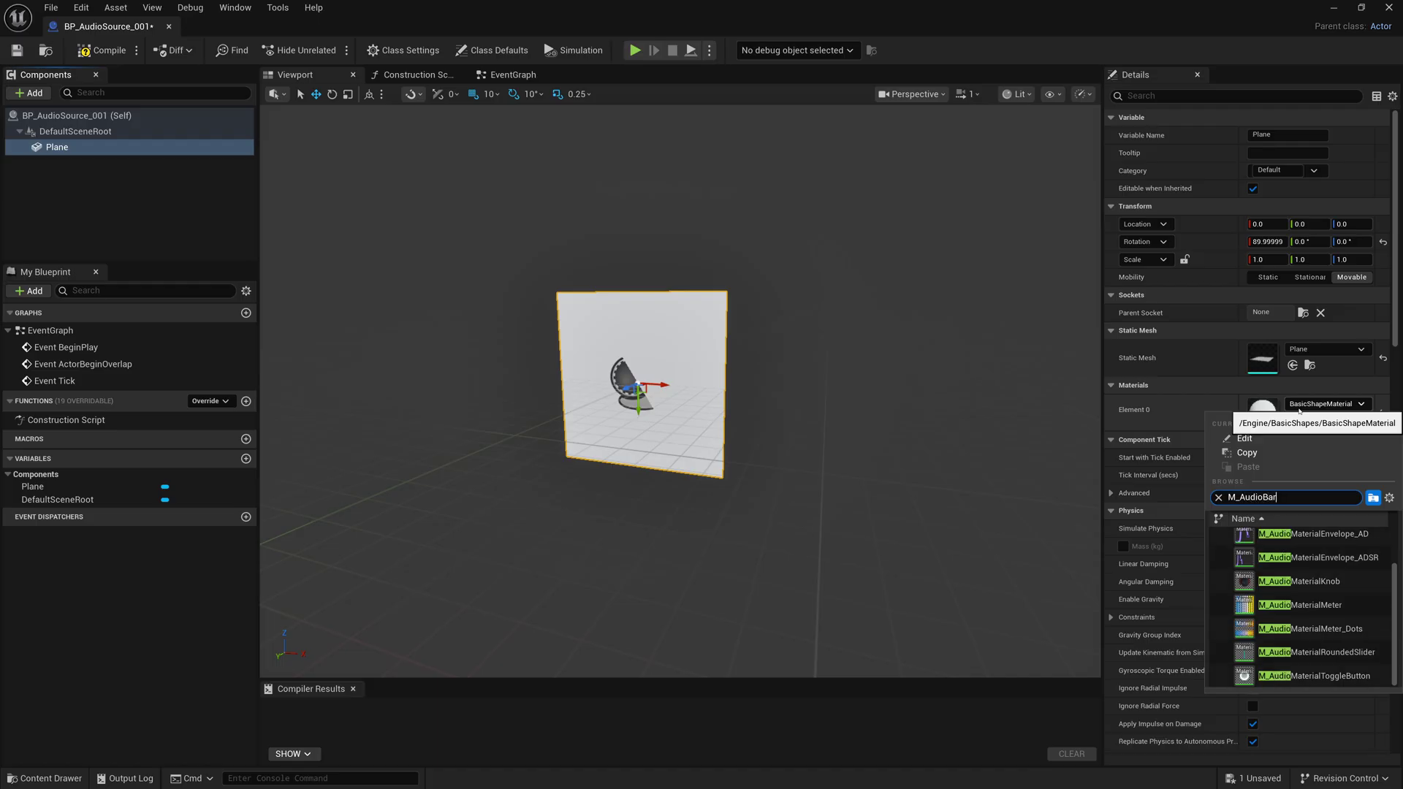
left_click(1280, 540)
right_click_drag(763, 390, 811, 391)
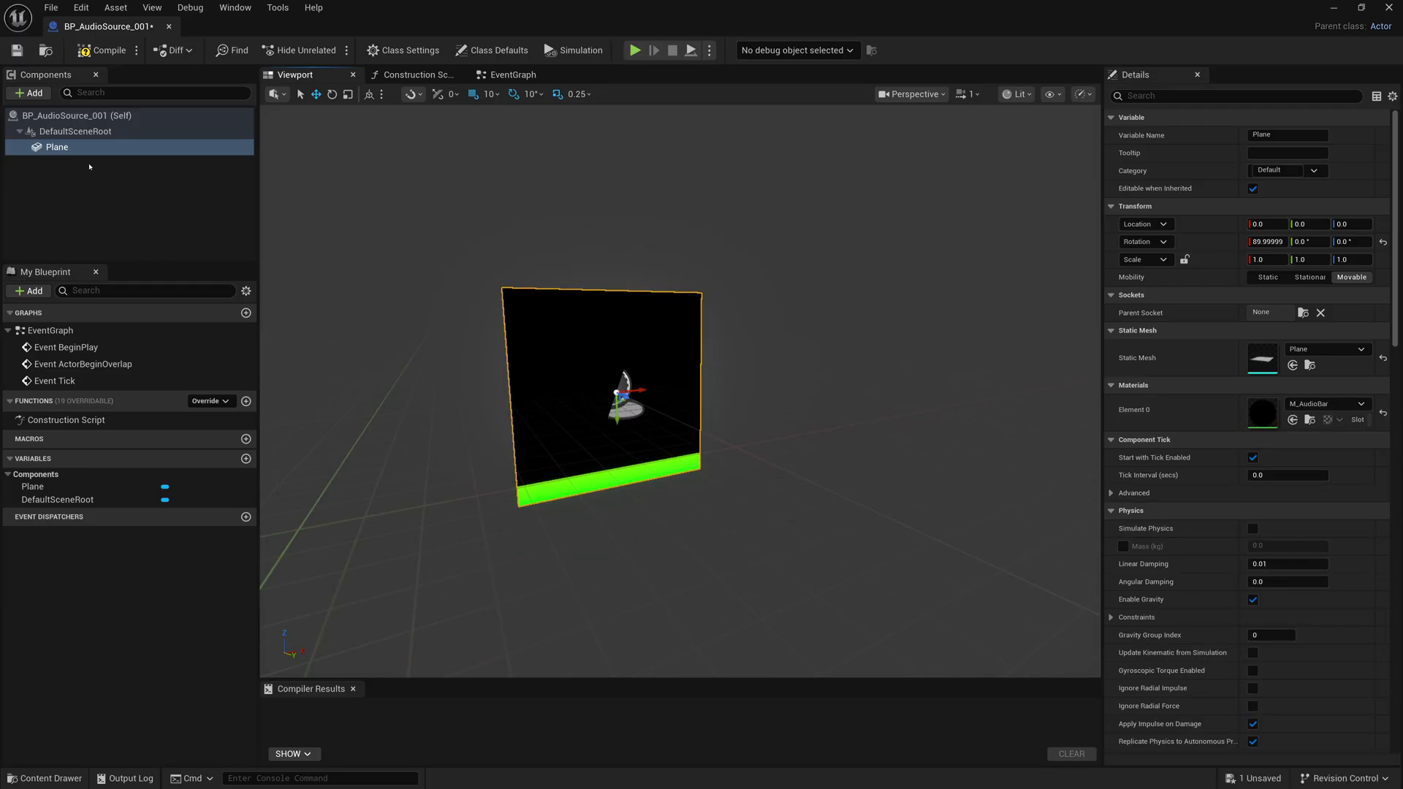
Add an Audio component named Audio under the Plane.
left_click(30, 92)
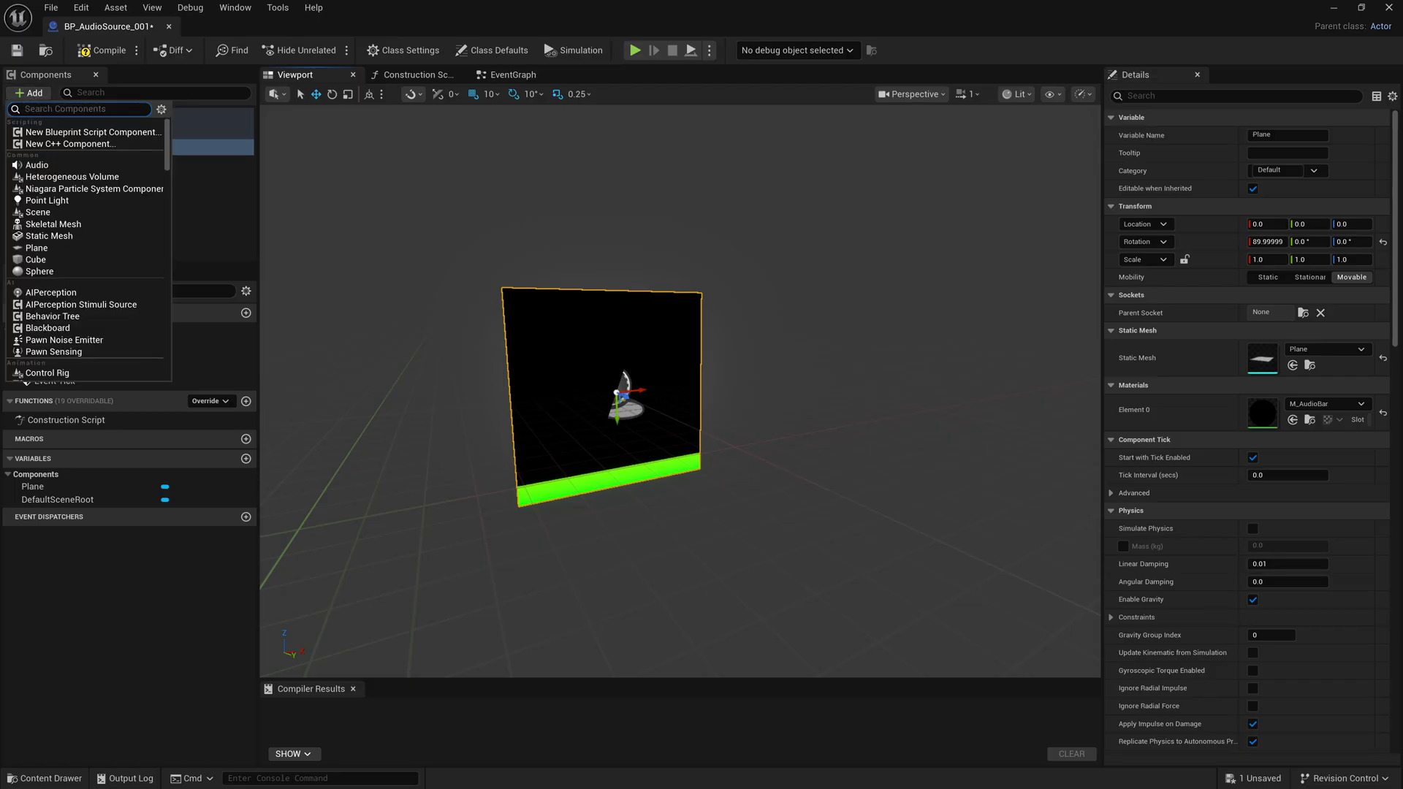
type("Audio")
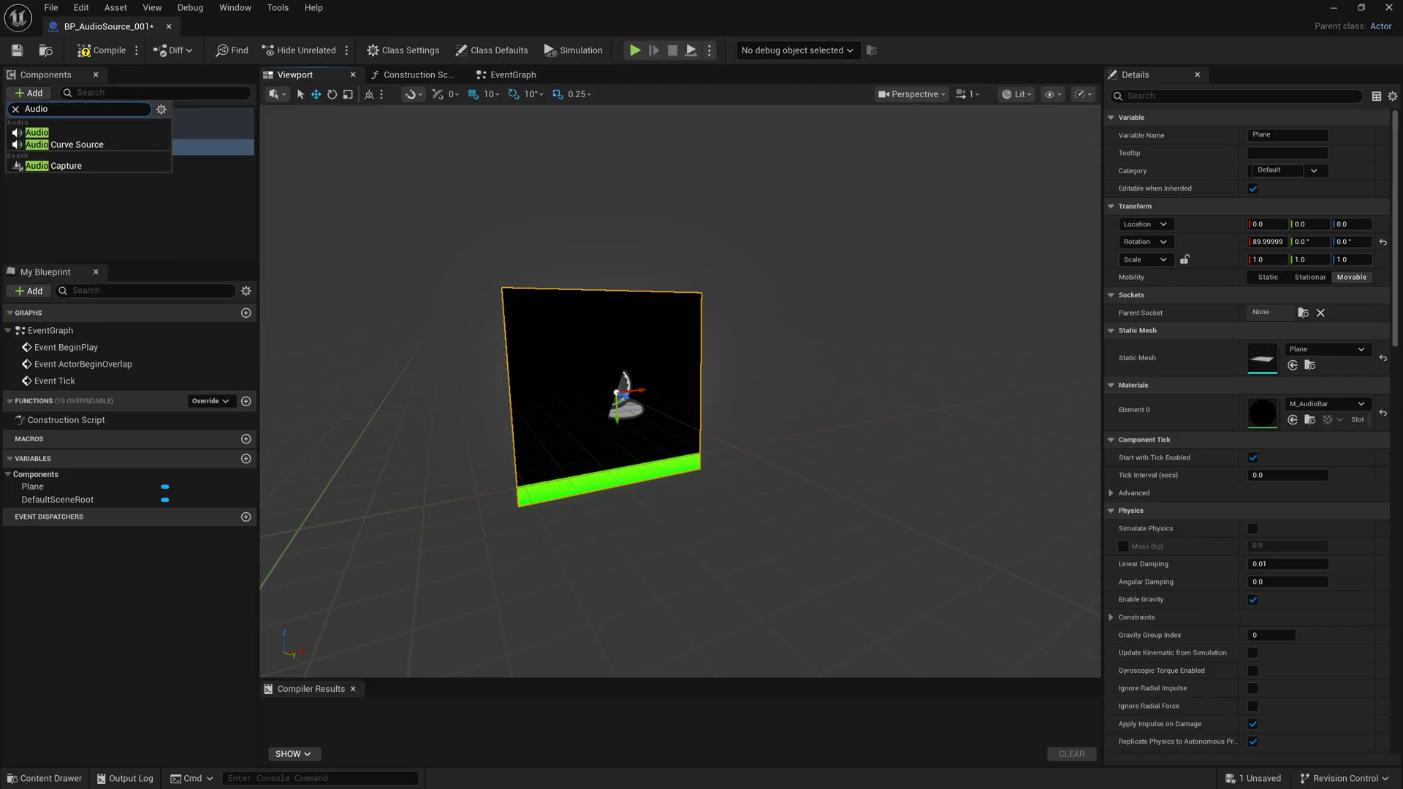
left_click(33, 132)
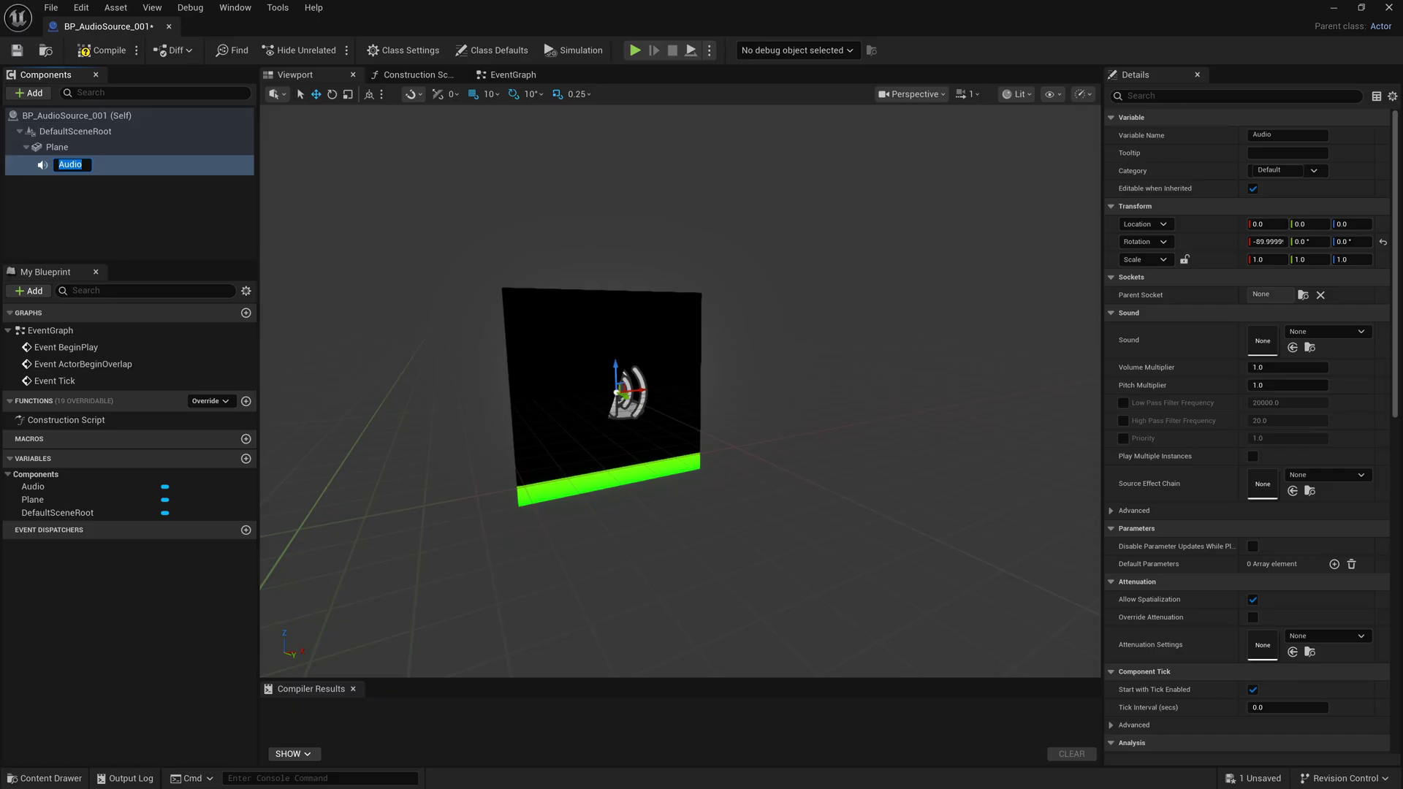
key("Return")
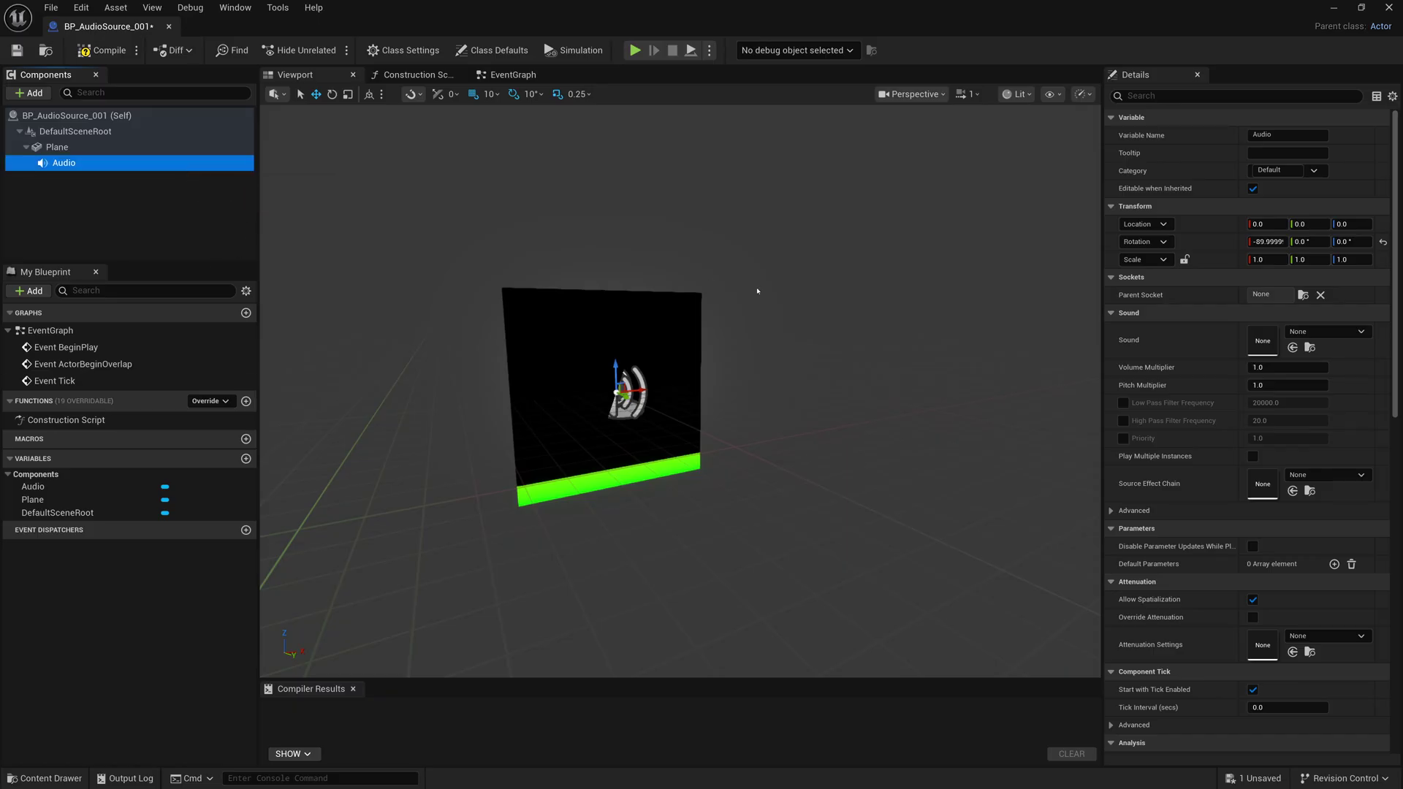
Set the Audio component's Sound to VR_WorldMoveLoop_01_Cue.
left_click(1307, 332)
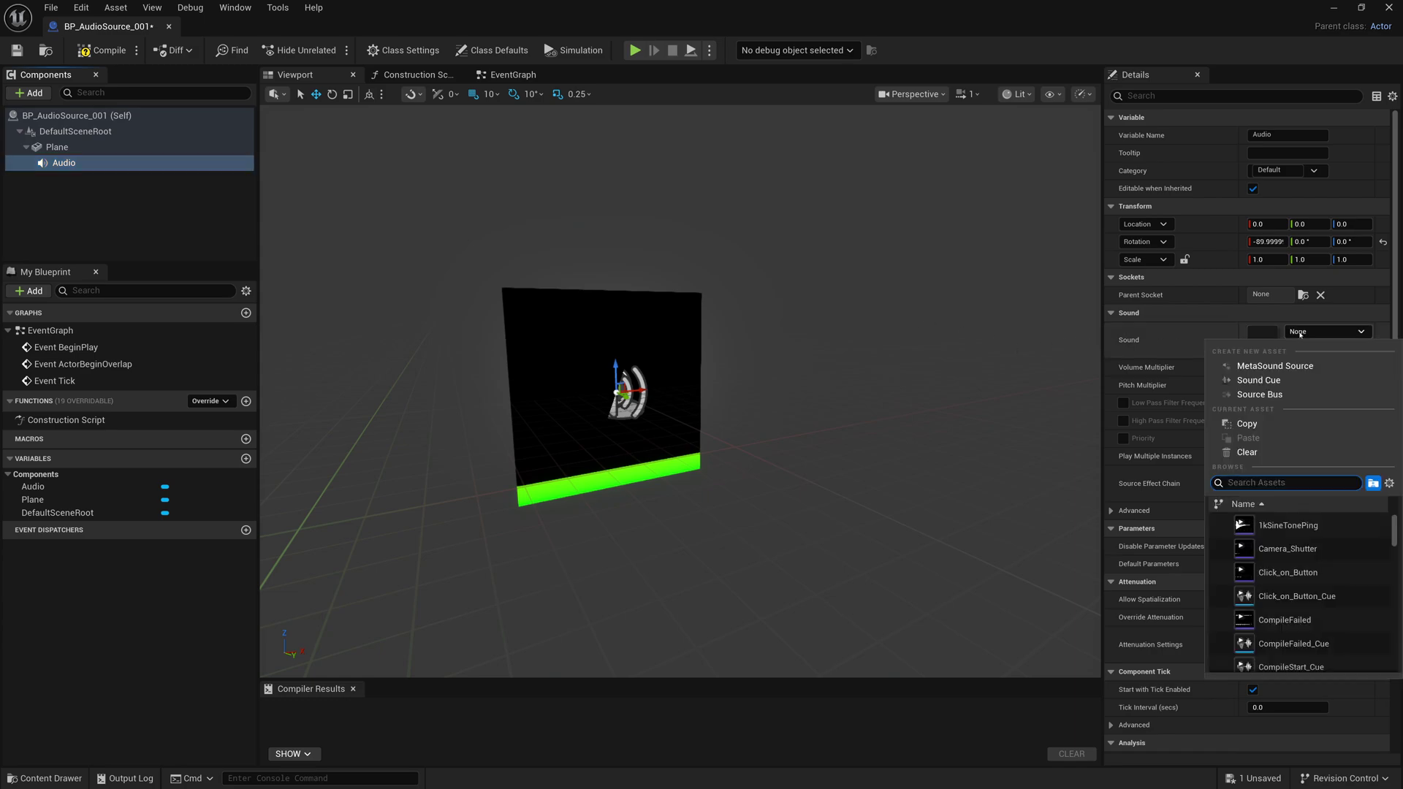
left_click_drag(1394, 541, 1399, 669)
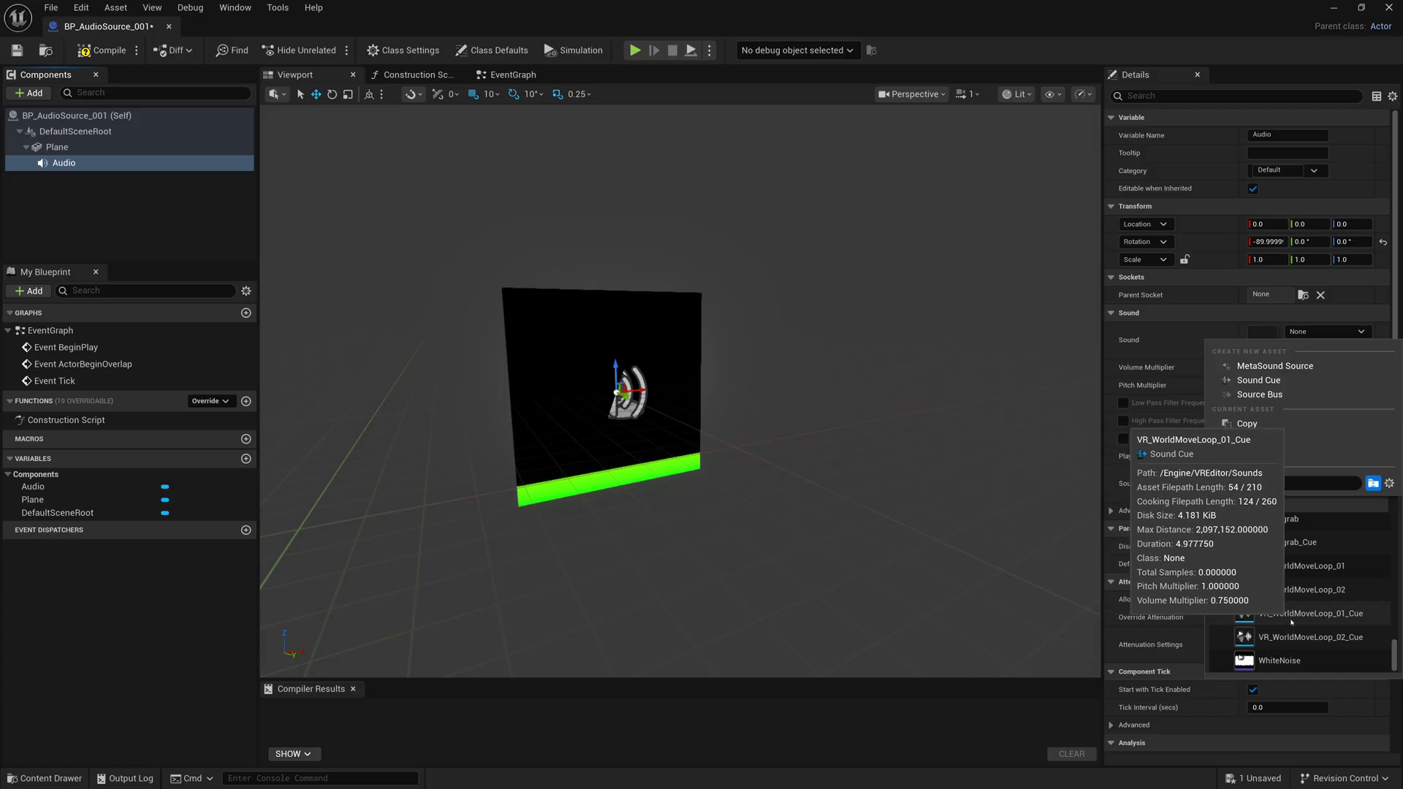
left_click(1280, 560)
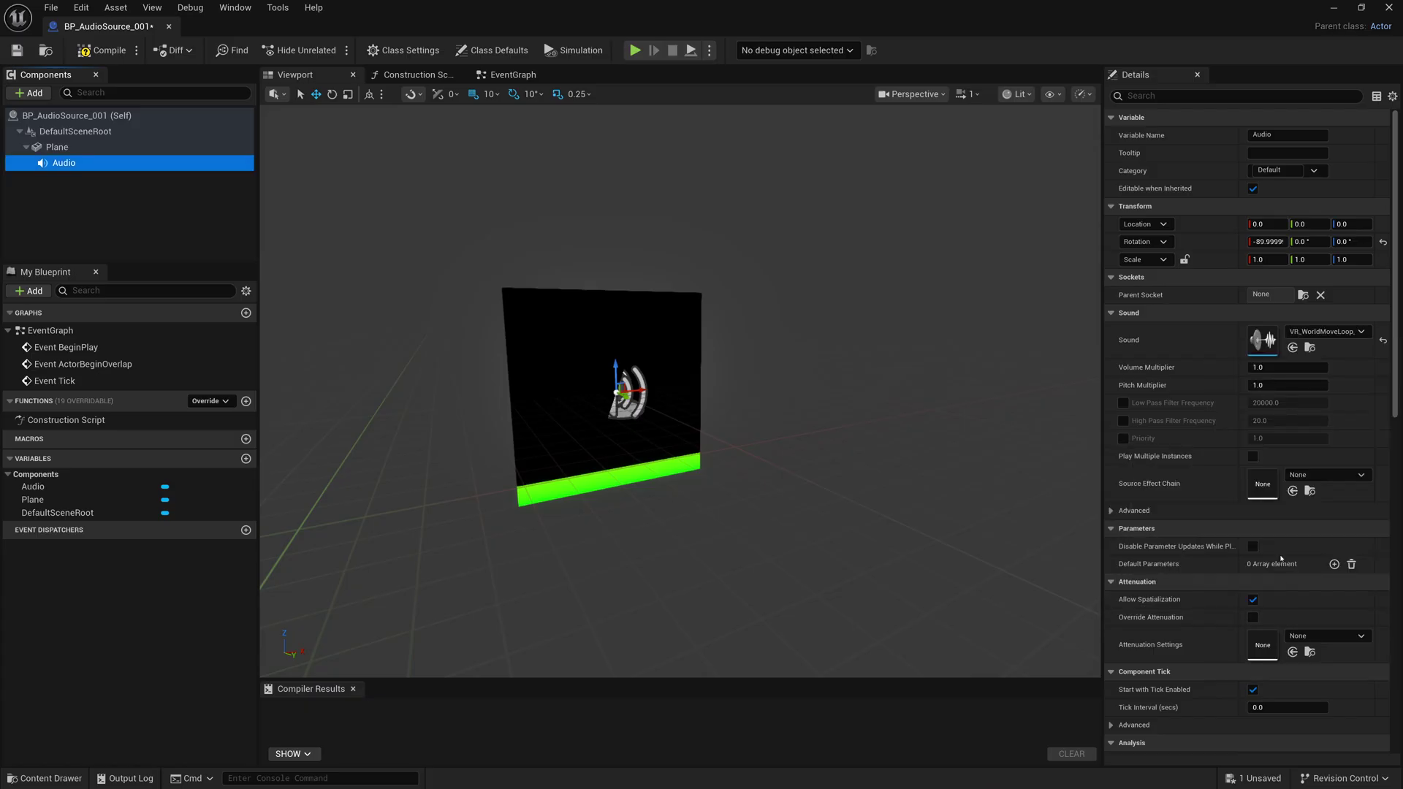
Open VR_WorldMoveLoop_01_Cue to inspect its Wave Player node, then return to BP_AudioSource_001.
double_click(1257, 339)
left_click(742, 393)
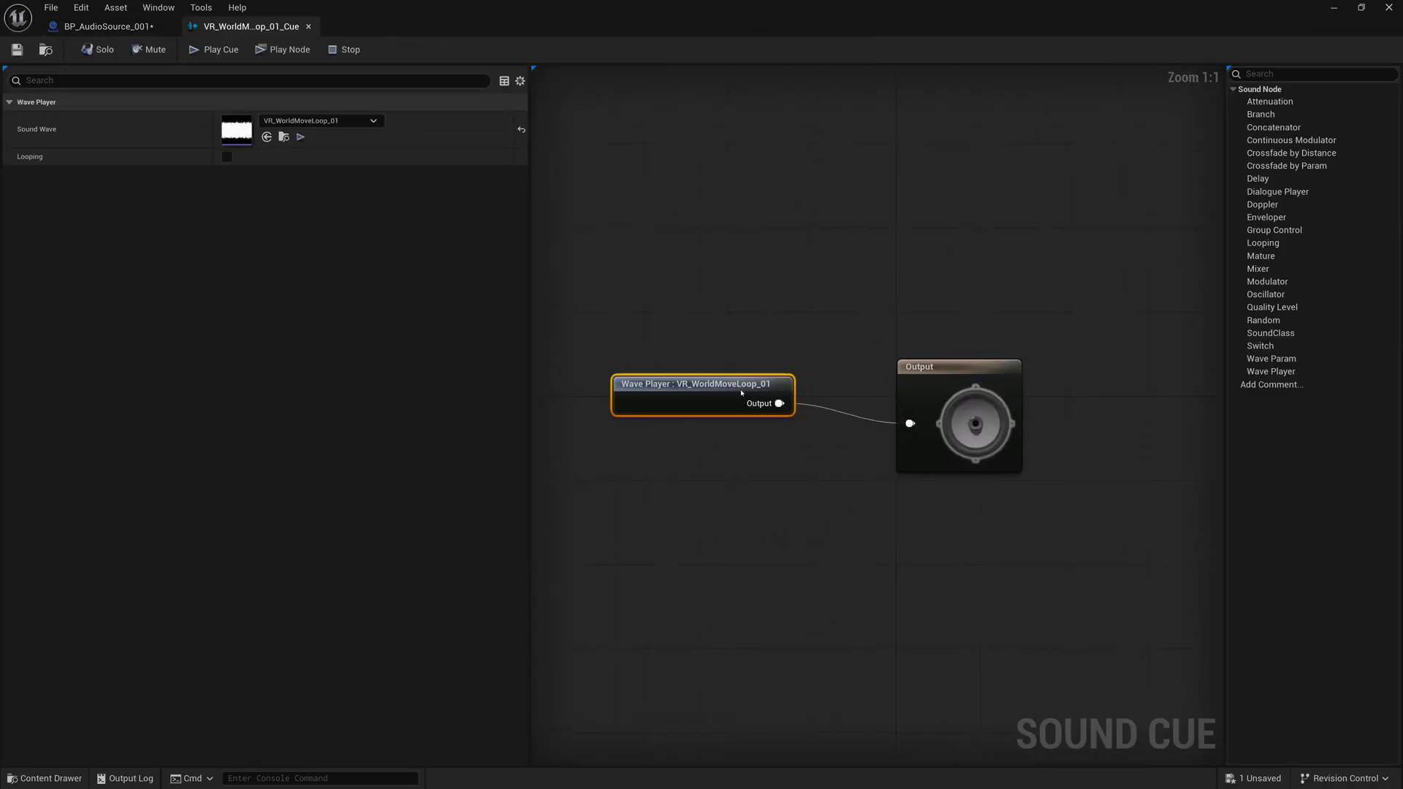
left_click_drag(742, 393, 764, 414)
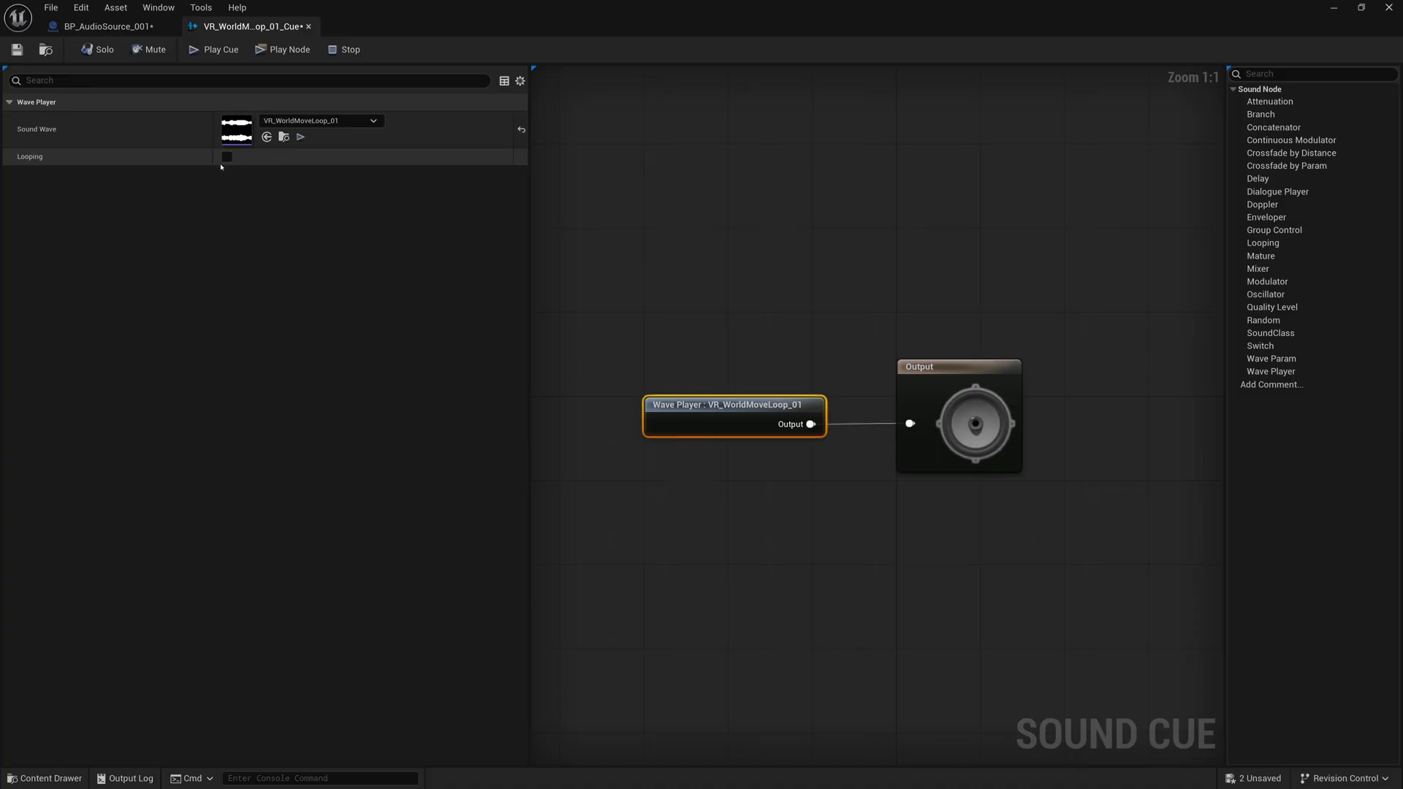
left_click(152, 29)
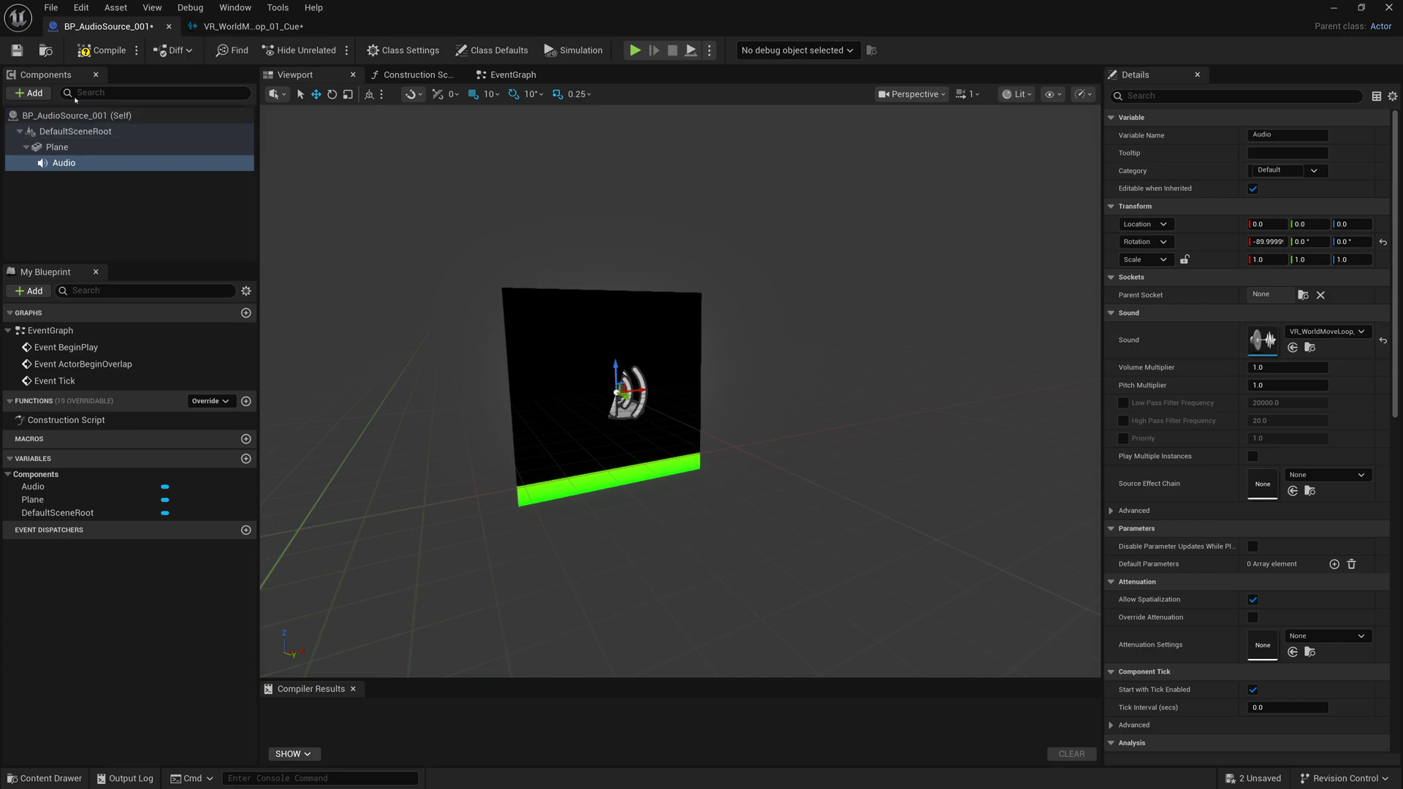
Move the blueprint window aside, then create and open a Sound Cue named NewSoundCue.
left_click_drag(139, 17, 416, 106)
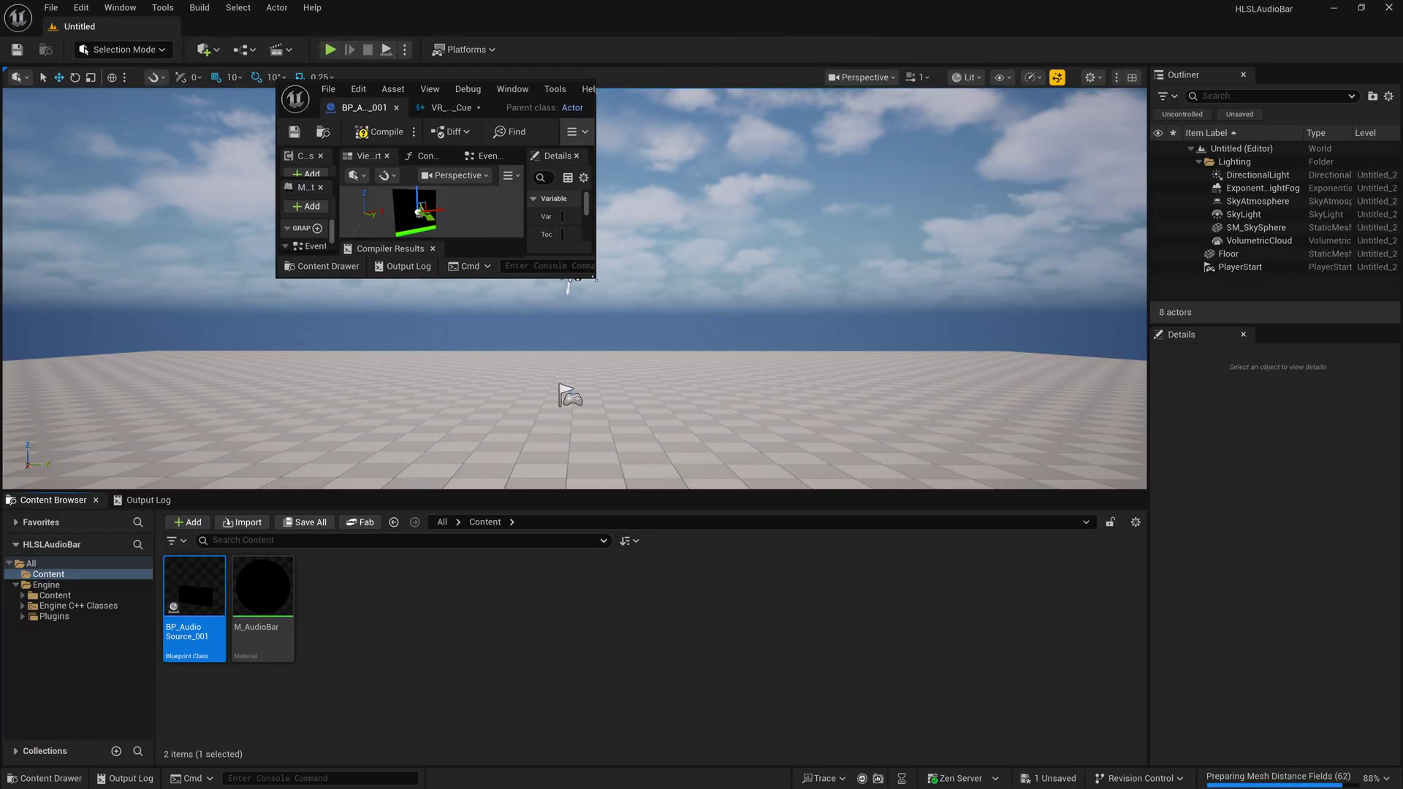
left_click_drag(594, 278, 995, 466)
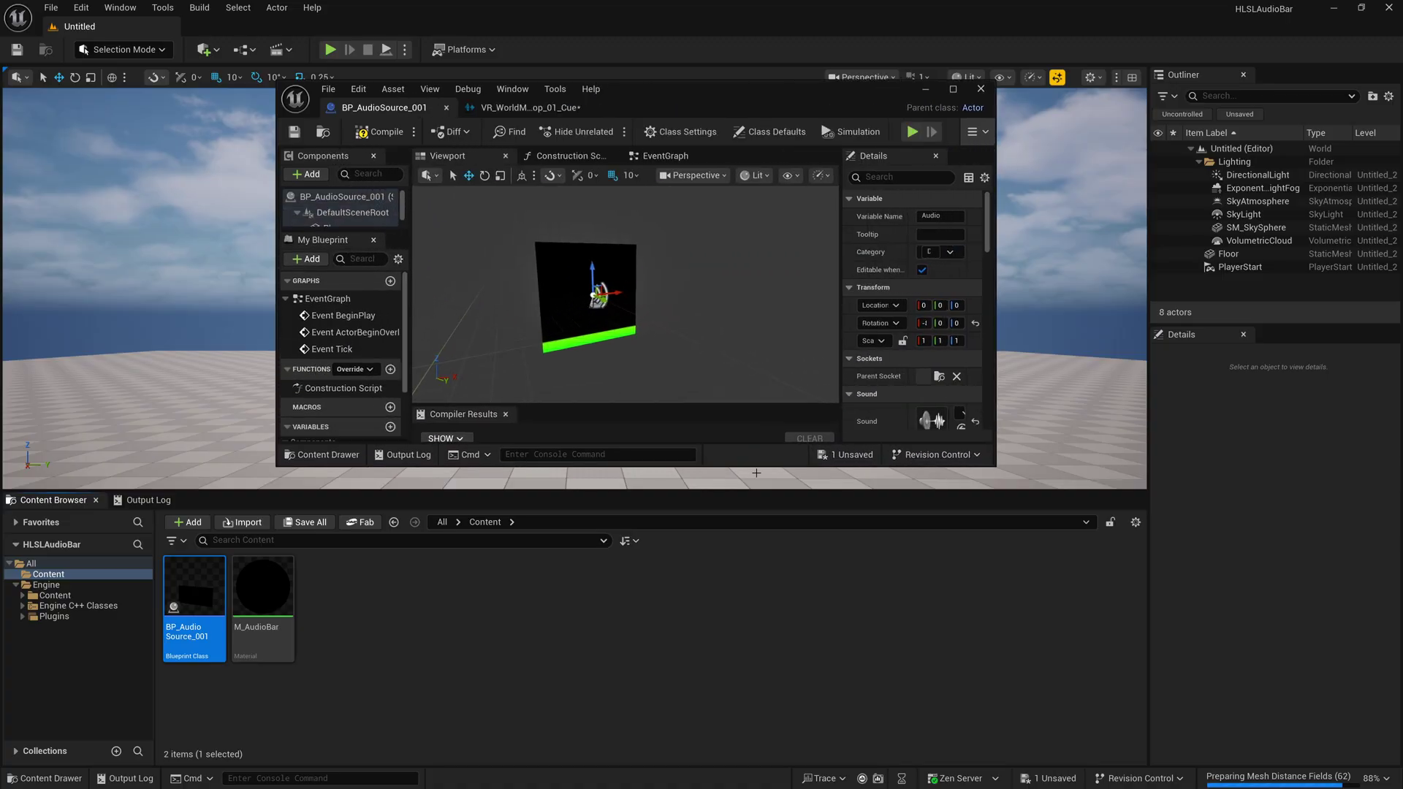
right_click(376, 583)
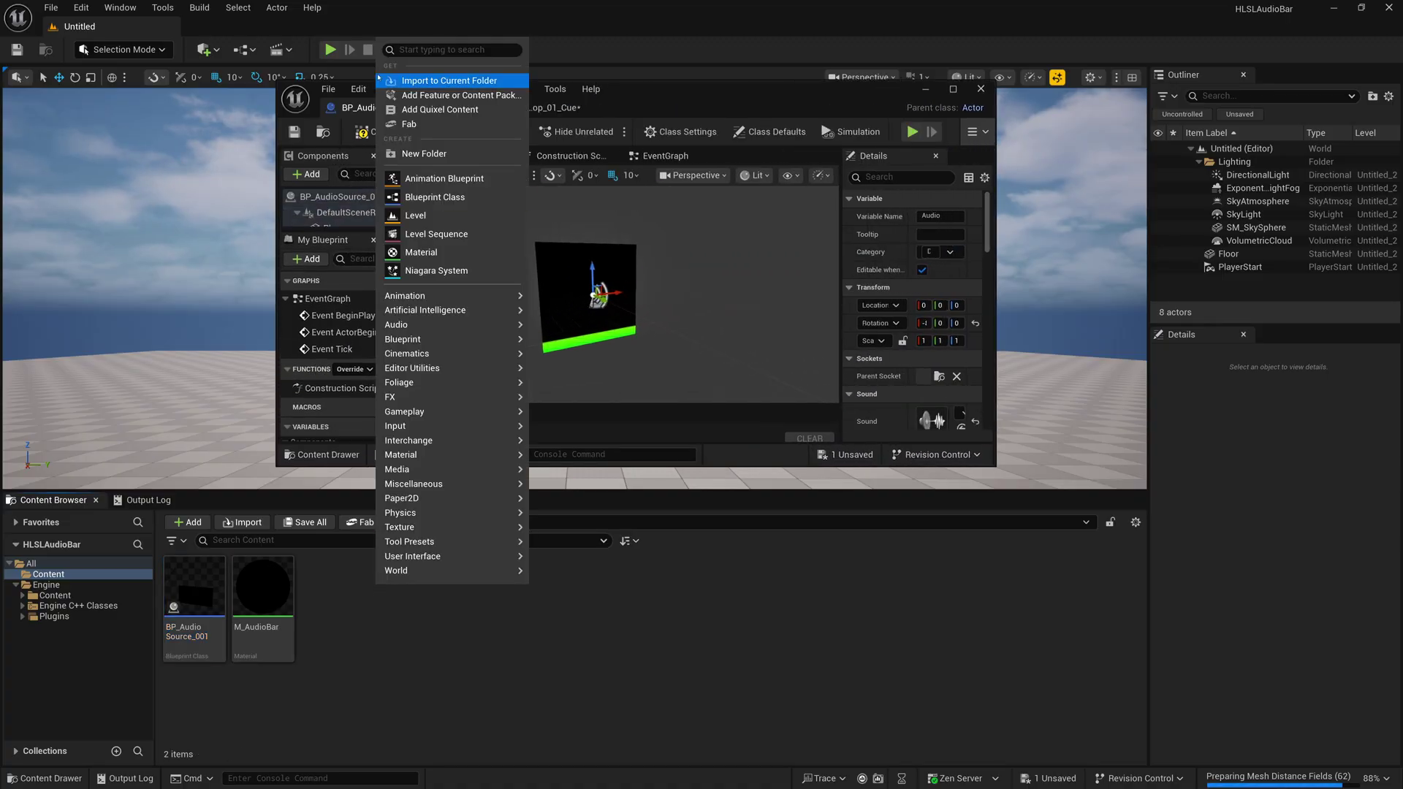
type("Sound")
key("Return")
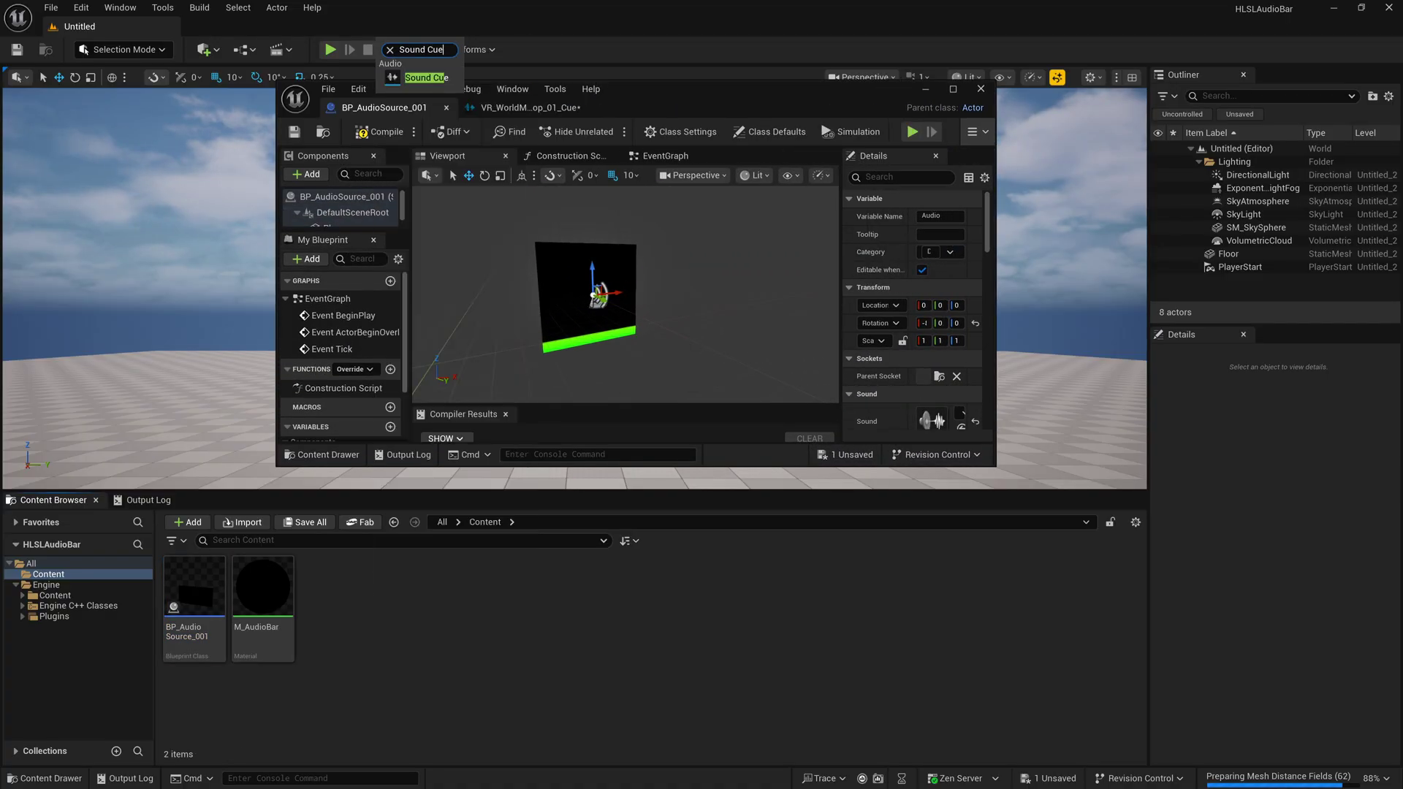
right_click(345, 615)
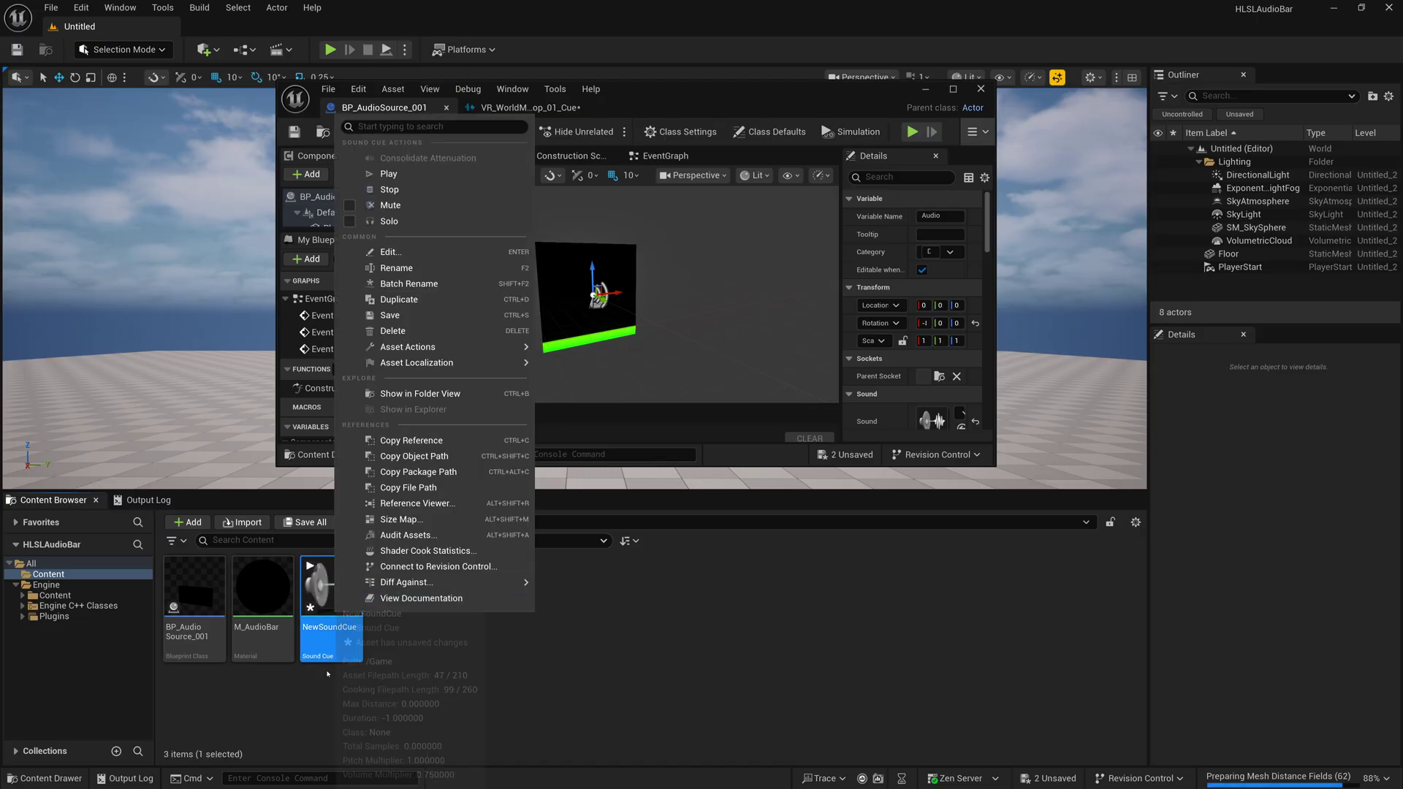
double_click(329, 592)
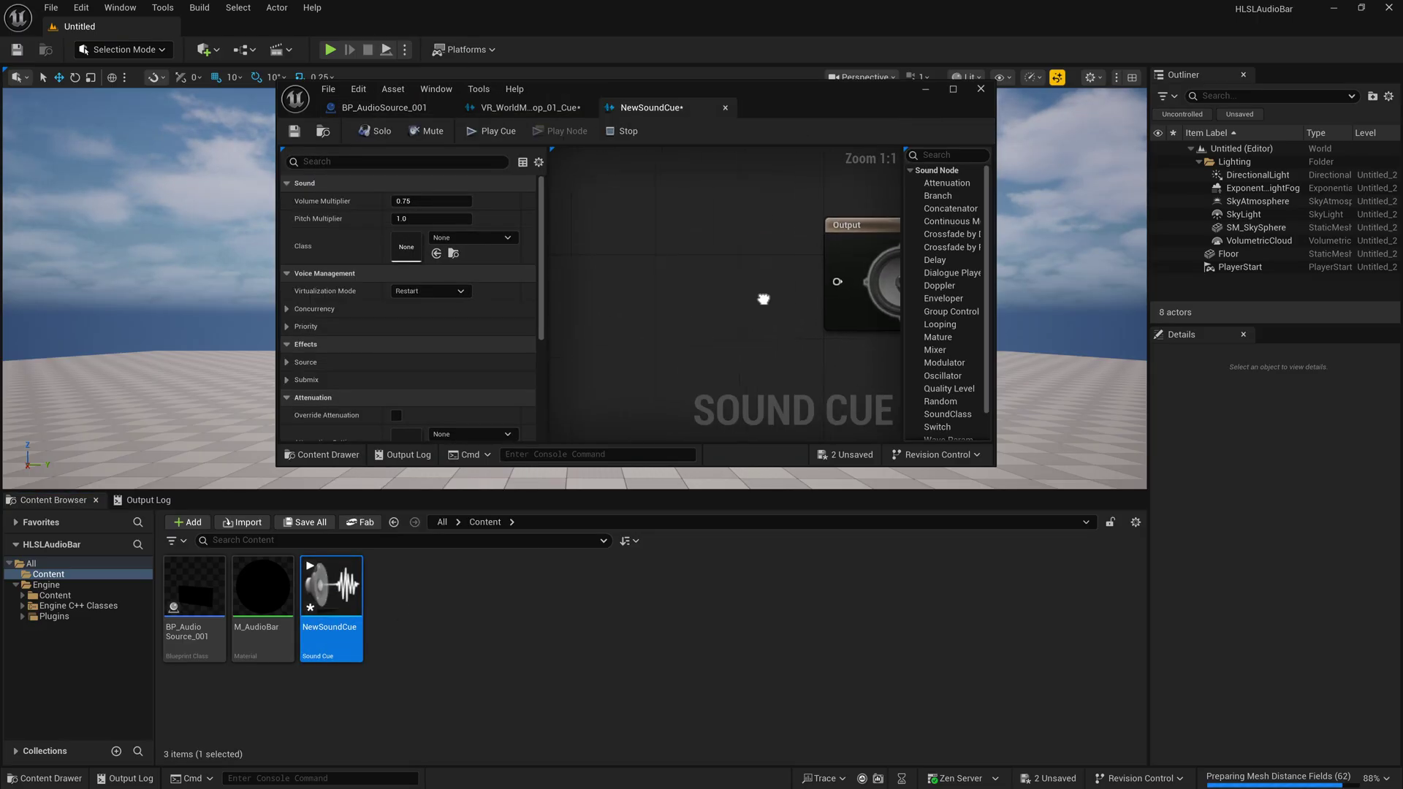
Add a Wave Player node to NewSoundCue, placed left of Output.
left_click(952, 88)
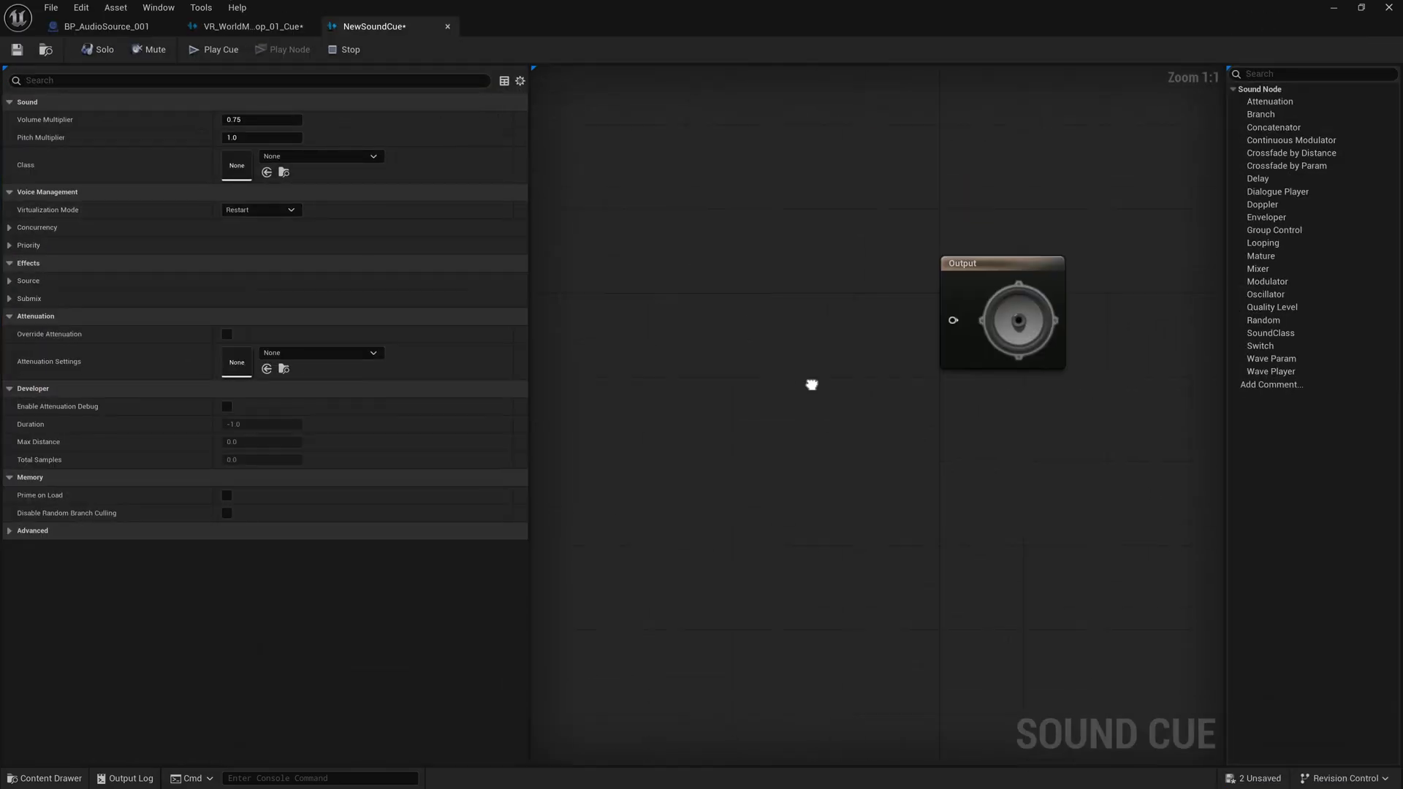
right_click(721, 391)
type("pla")
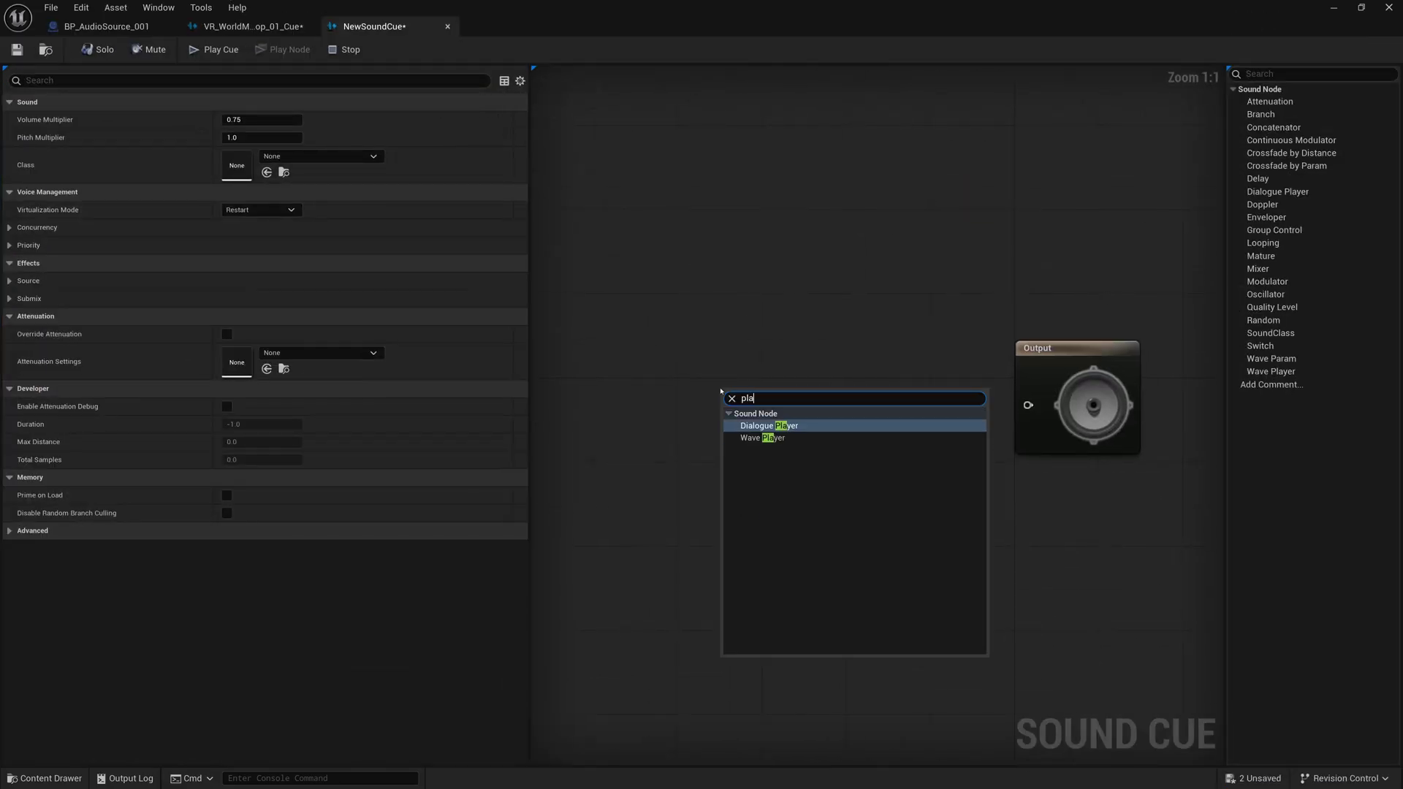
left_click(762, 438)
left_click_drag(694, 390, 831, 376)
Set the Wave Player to a looping VR_WorldMoveLoop_01, wire it to Output, and save.
left_click(300, 121)
type("move")
left_click(355, 301)
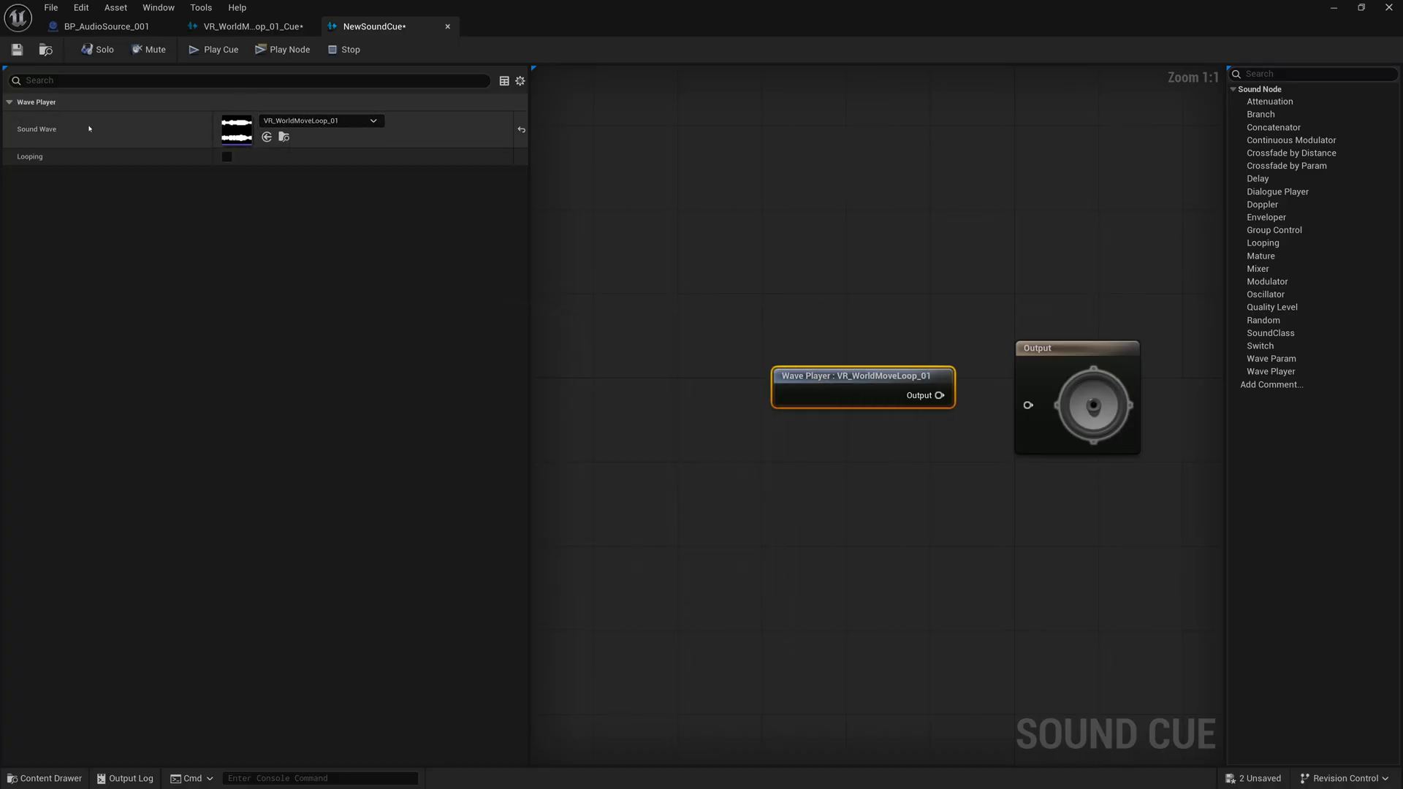
left_click(226, 157)
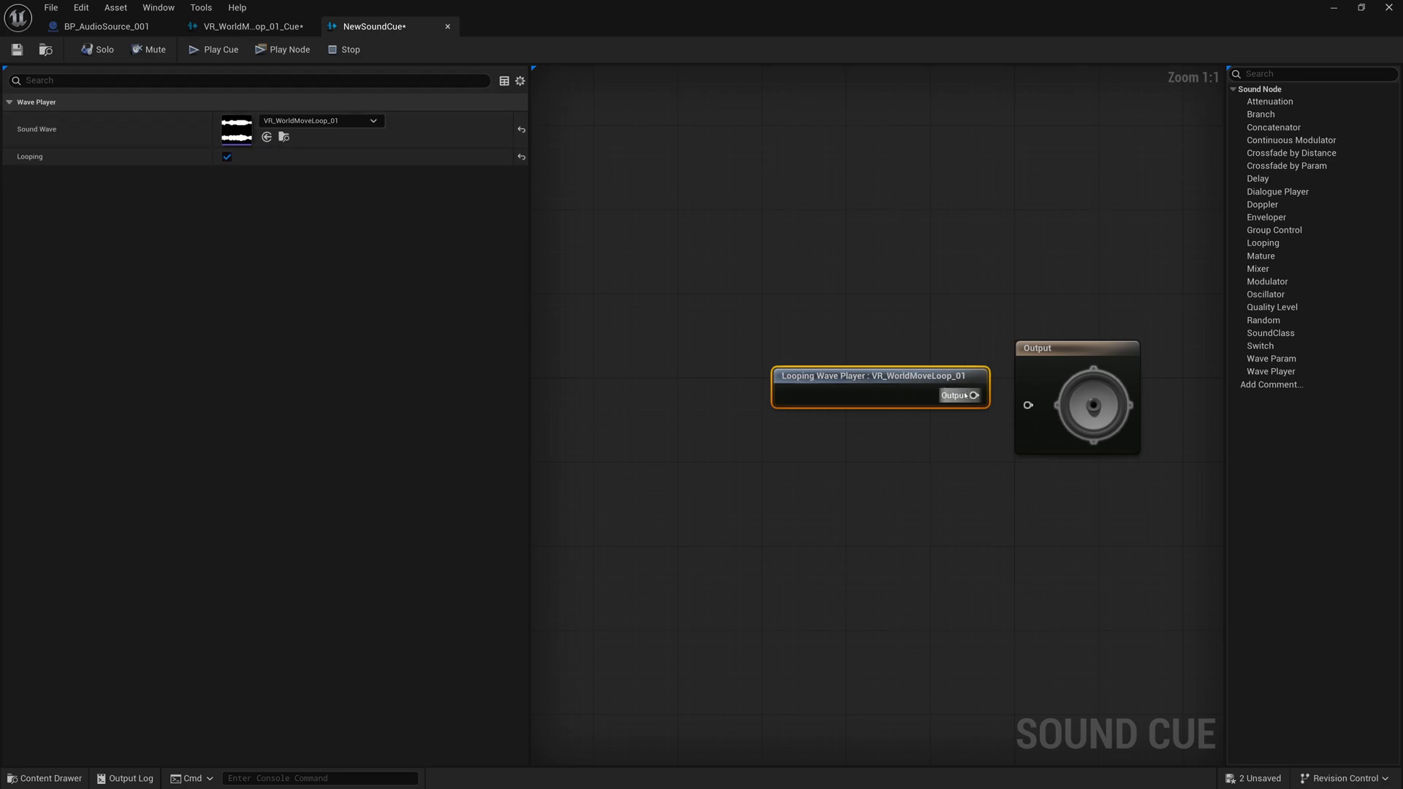
left_click_drag(939, 395, 1028, 405)
left_click_drag(1044, 381, 1063, 367)
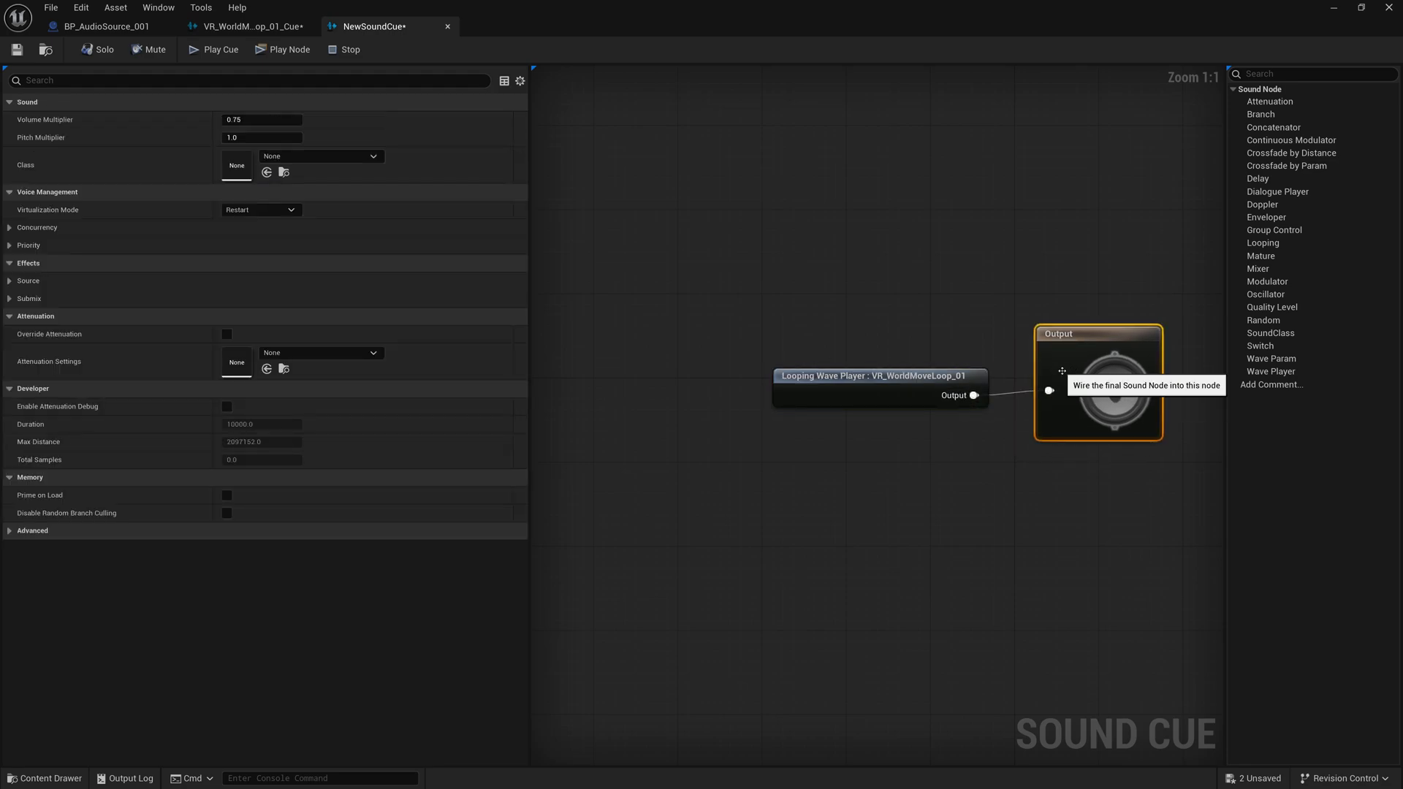
left_click(17, 50)
left_click(137, 29)
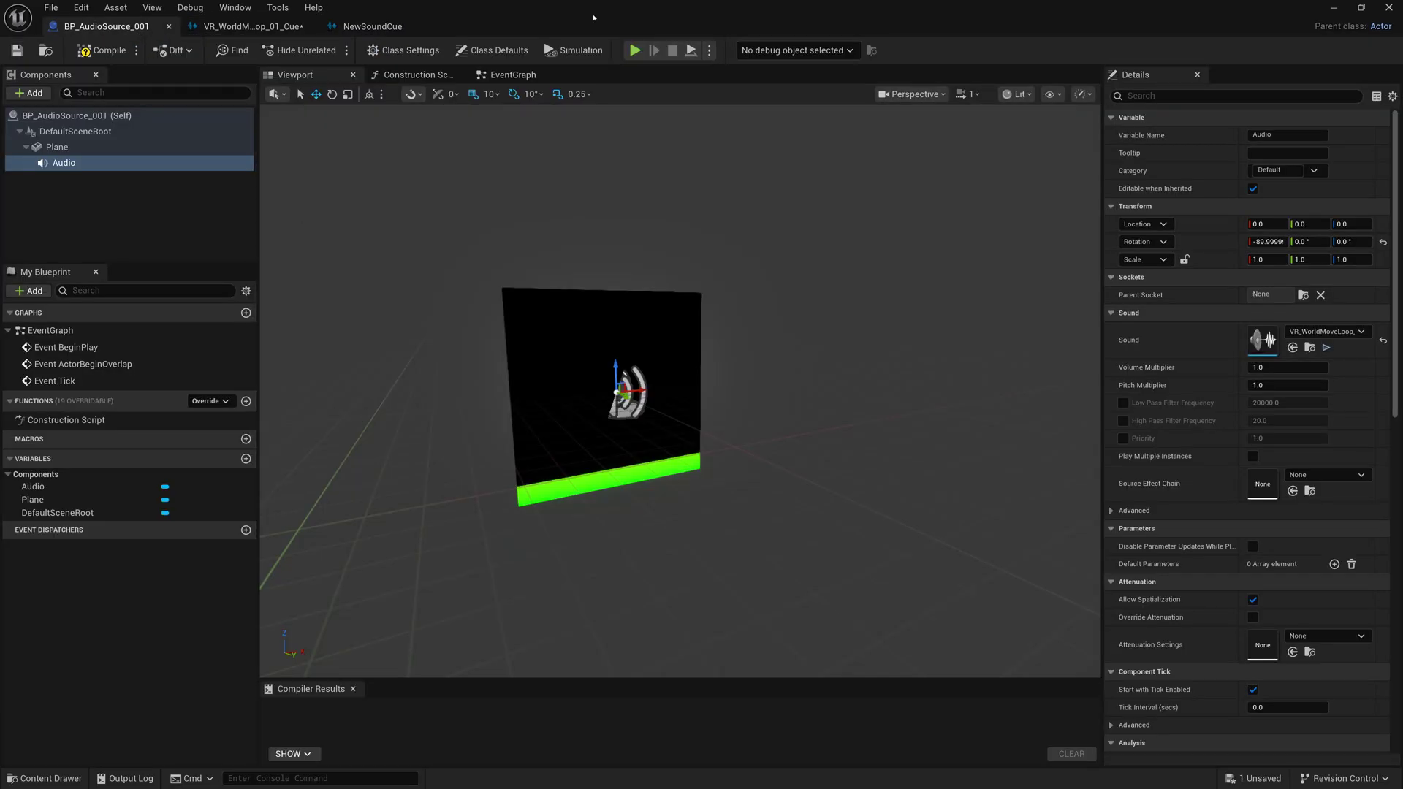
Assign NewSoundCue to the Audio component's Sound slot and preview its playback.
double_click(438, 7)
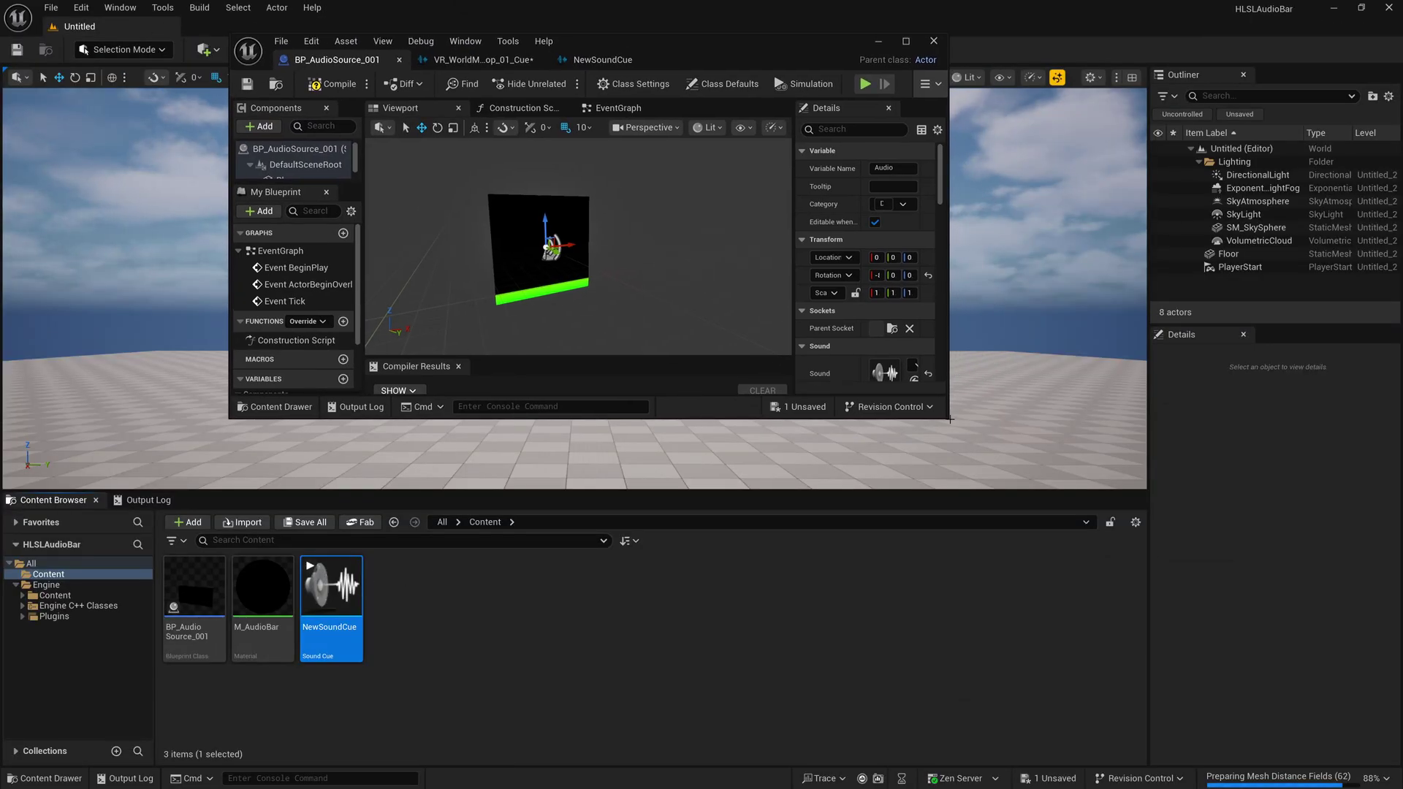
left_click_drag(947, 418, 1242, 545)
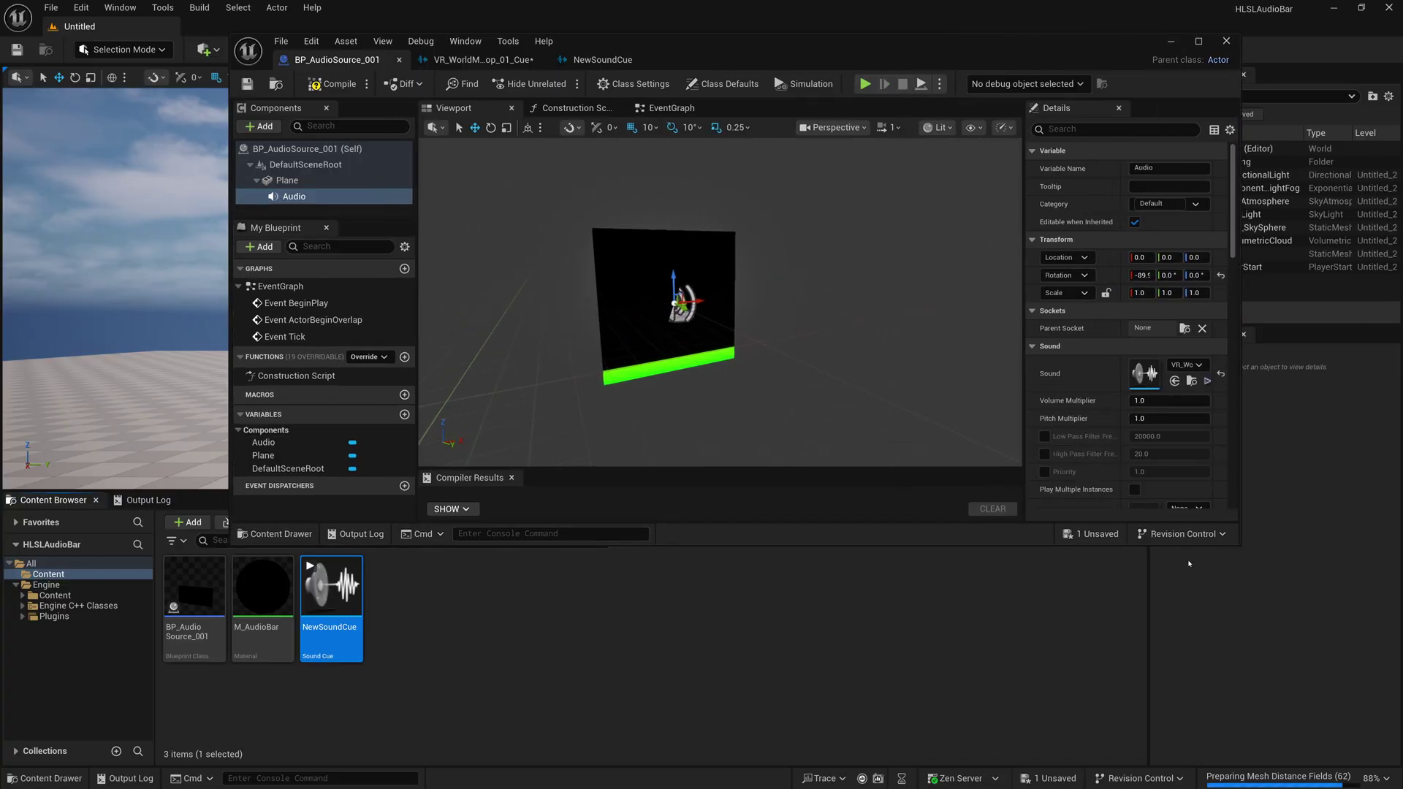
left_click_drag(339, 616, 1110, 383)
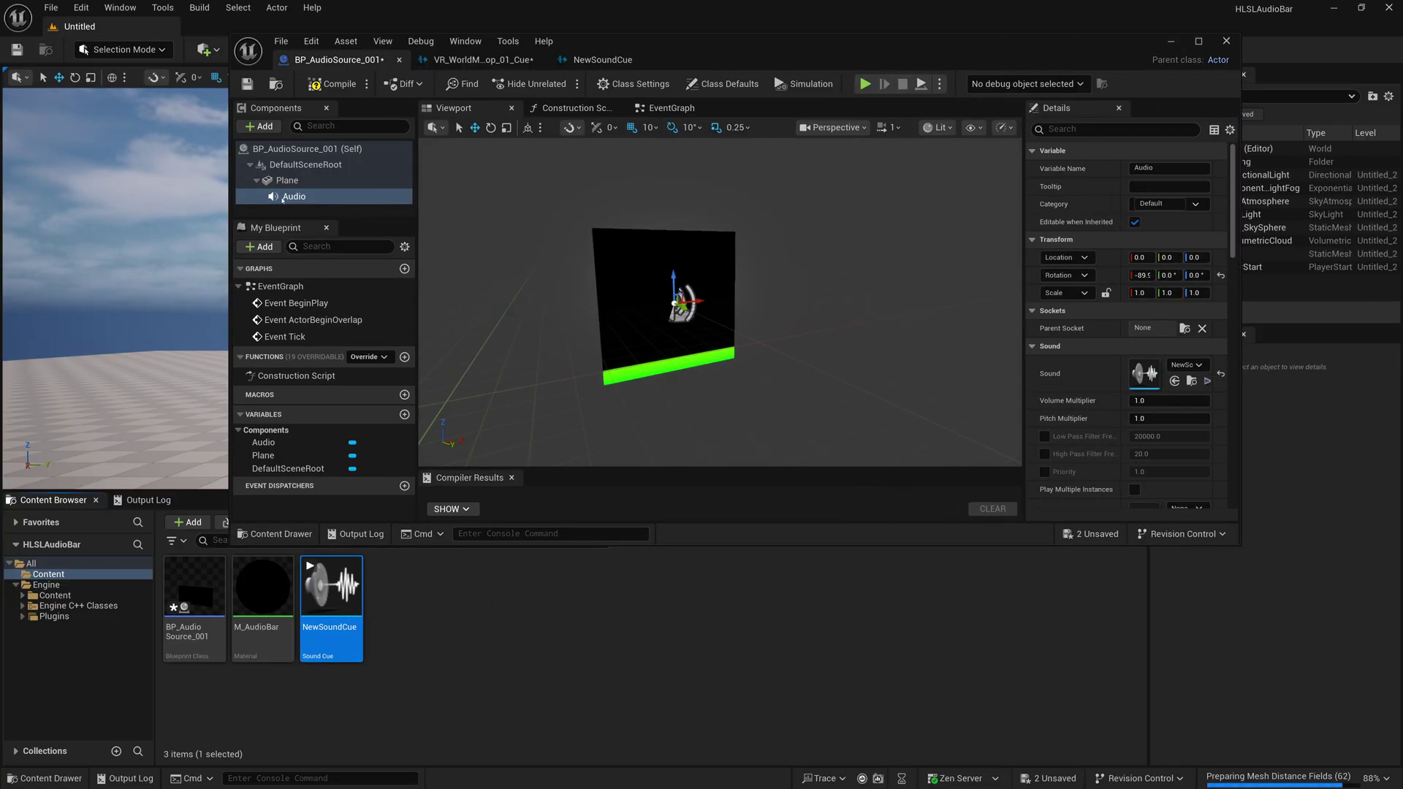
left_click(1199, 41)
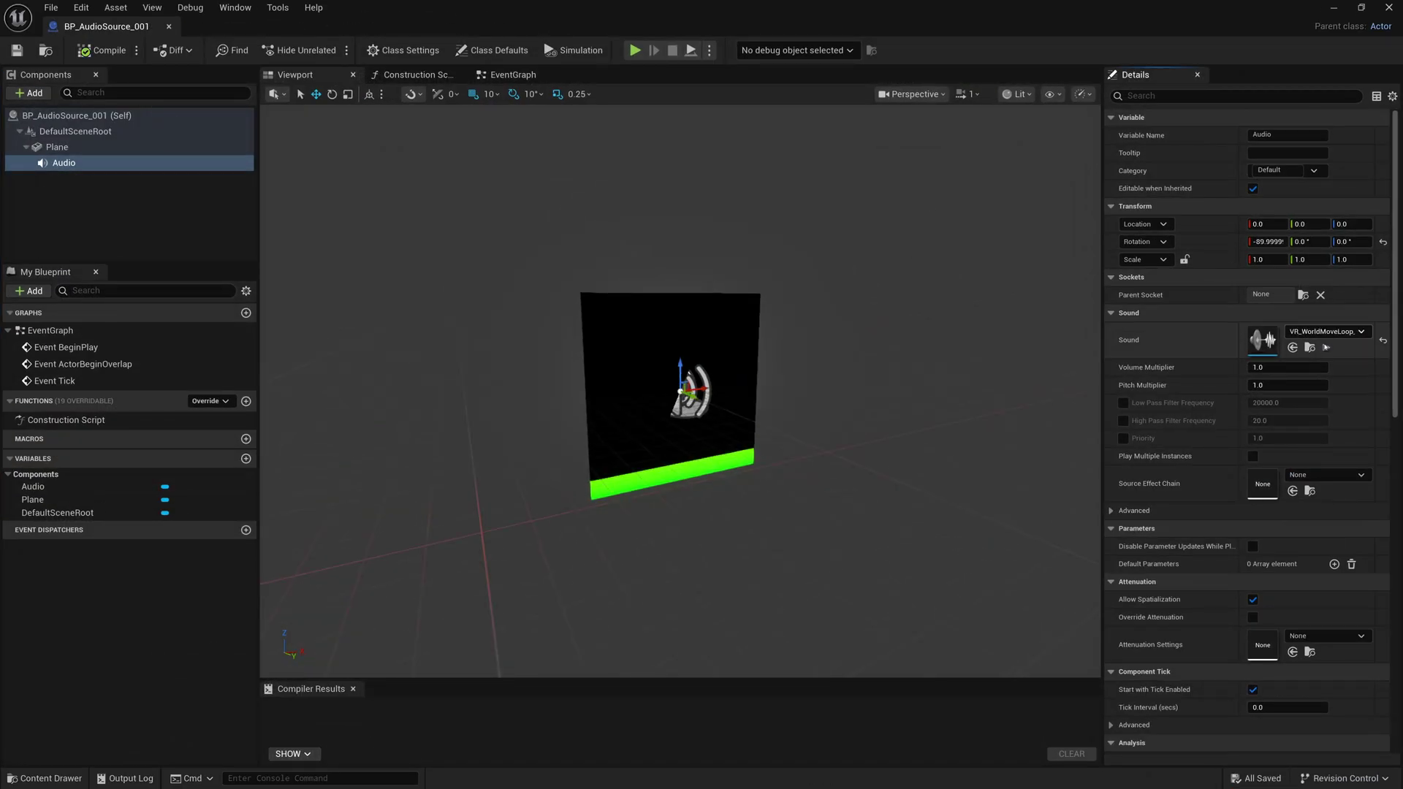
left_click(1326, 348)
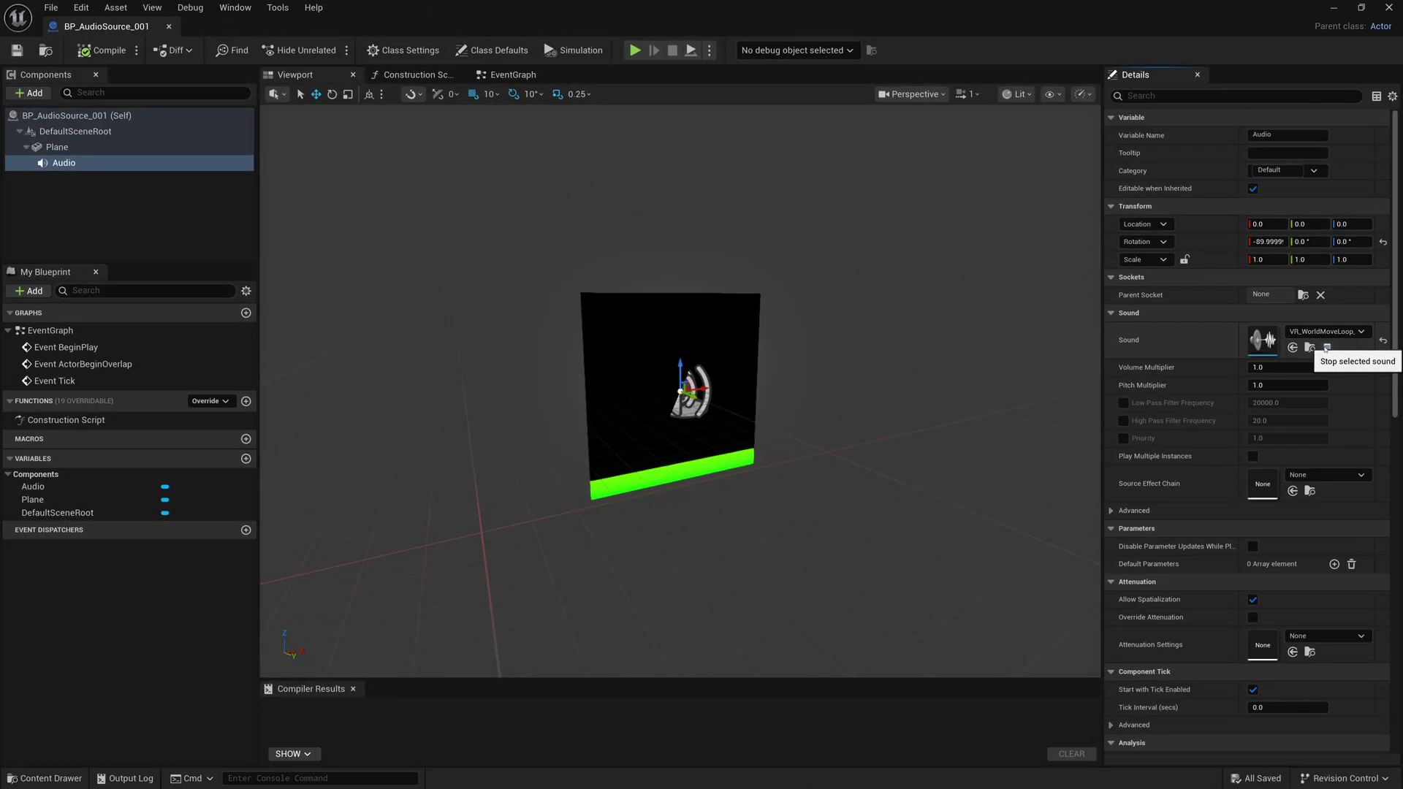
left_click(1326, 348)
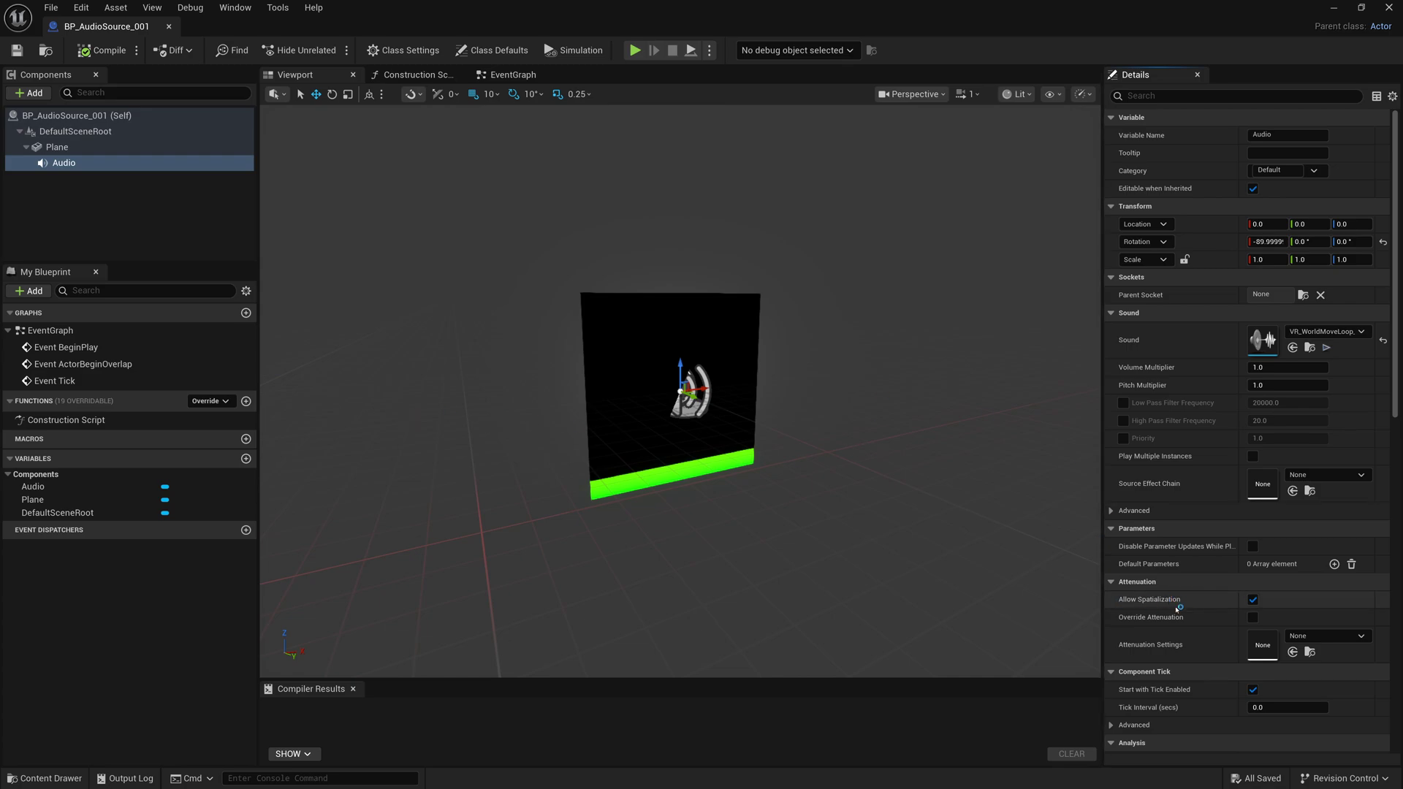
Override the Audio component's attenuation with inner radius about 229, then compile and save.
left_click(1252, 619)
scroll(840, 460, "down", 5)
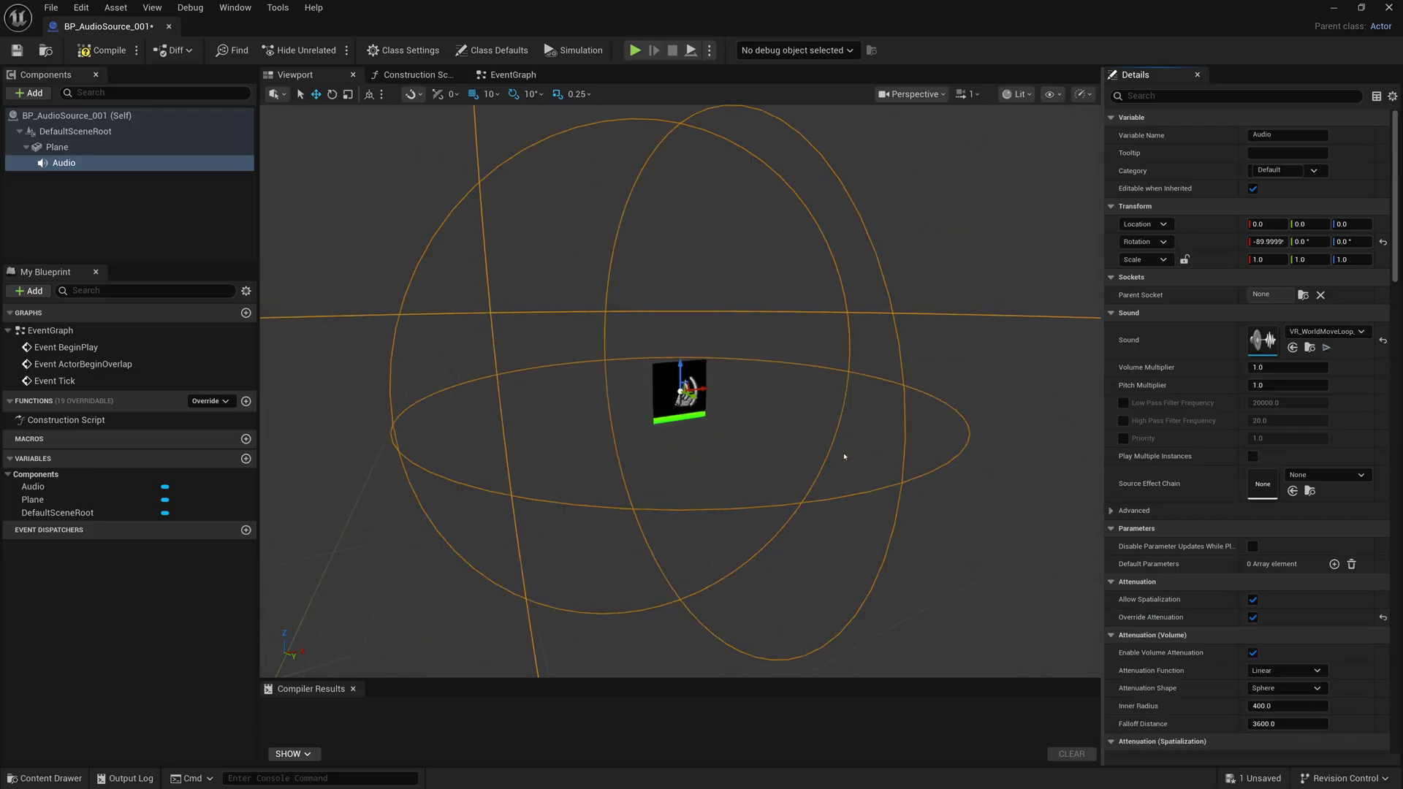
left_click_drag(1279, 706, 1245, 721)
left_click_drag(944, 432, 944, 432)
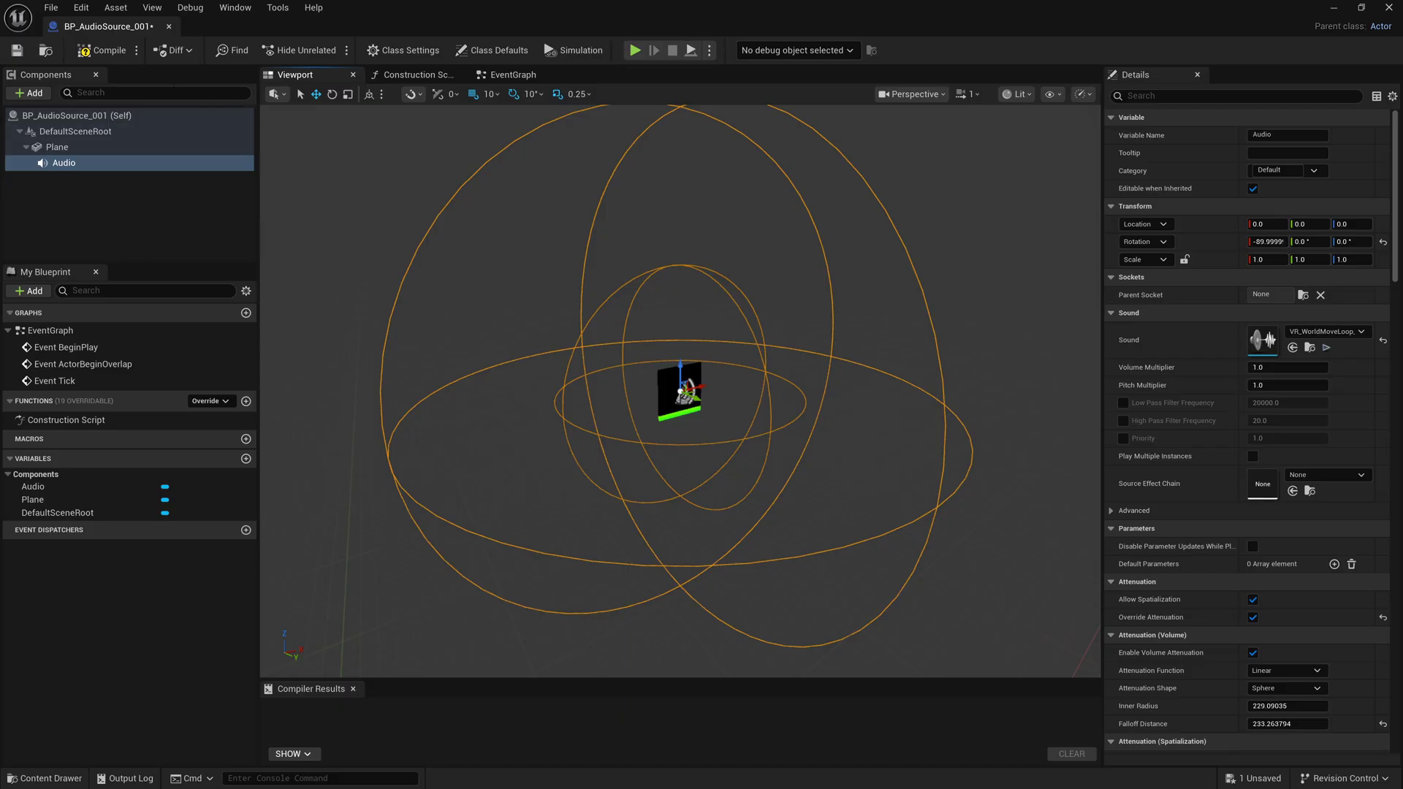
left_click(103, 50)
left_click(17, 50)
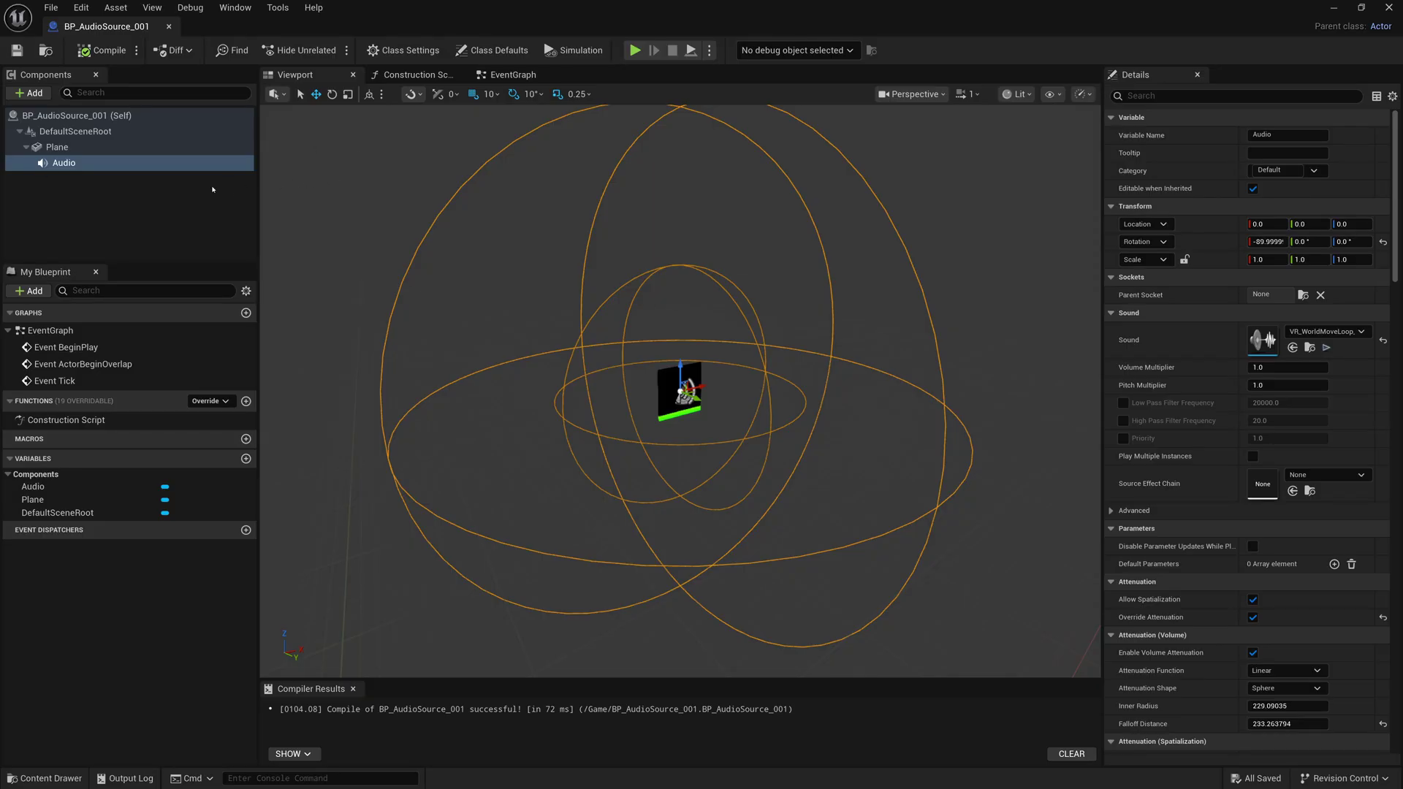
left_click(186, 188)
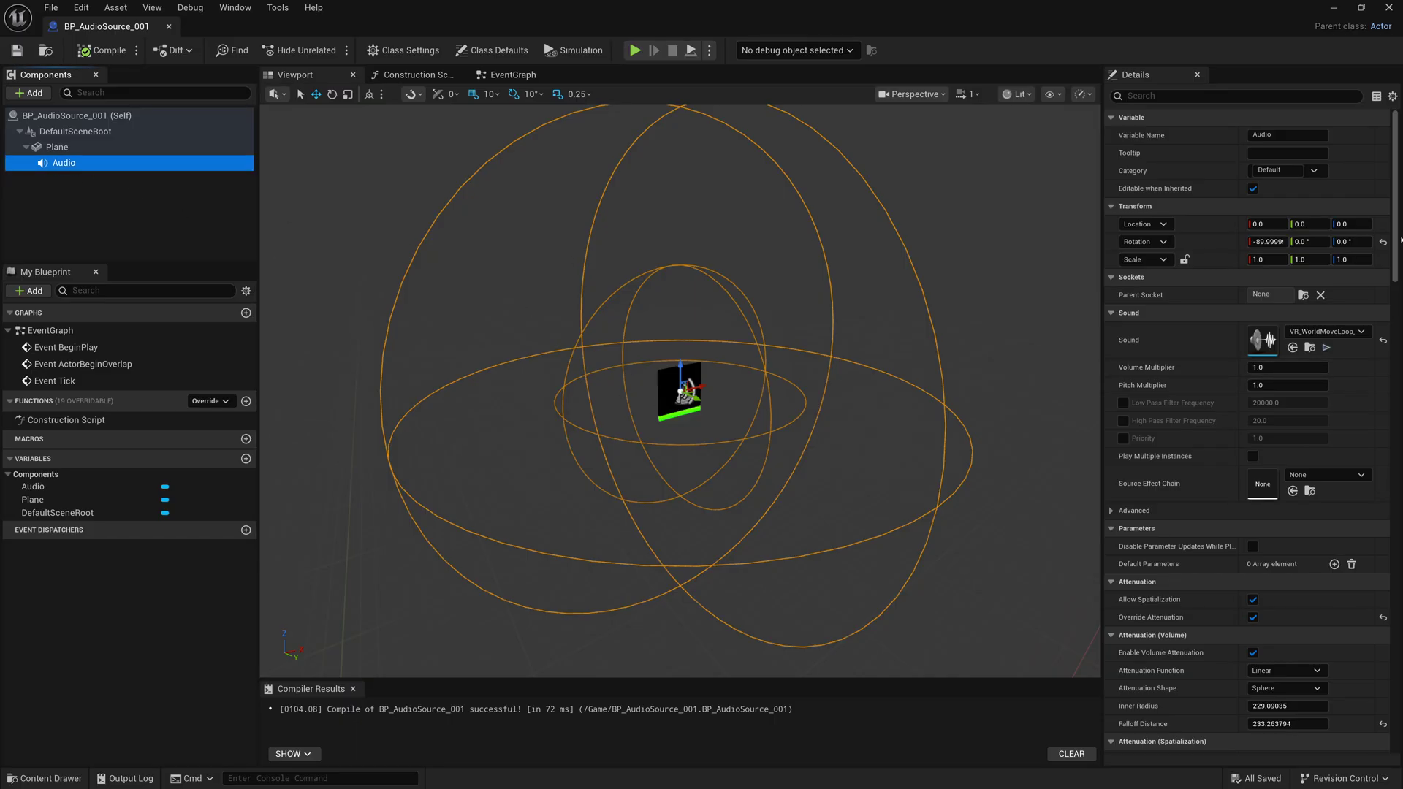
Add an On Audio Single Envelope Value (Audio) event node from the Audio component's Details Events.
scroll(1370, 461, "down", 10)
scroll(1370, 461, "down", 15)
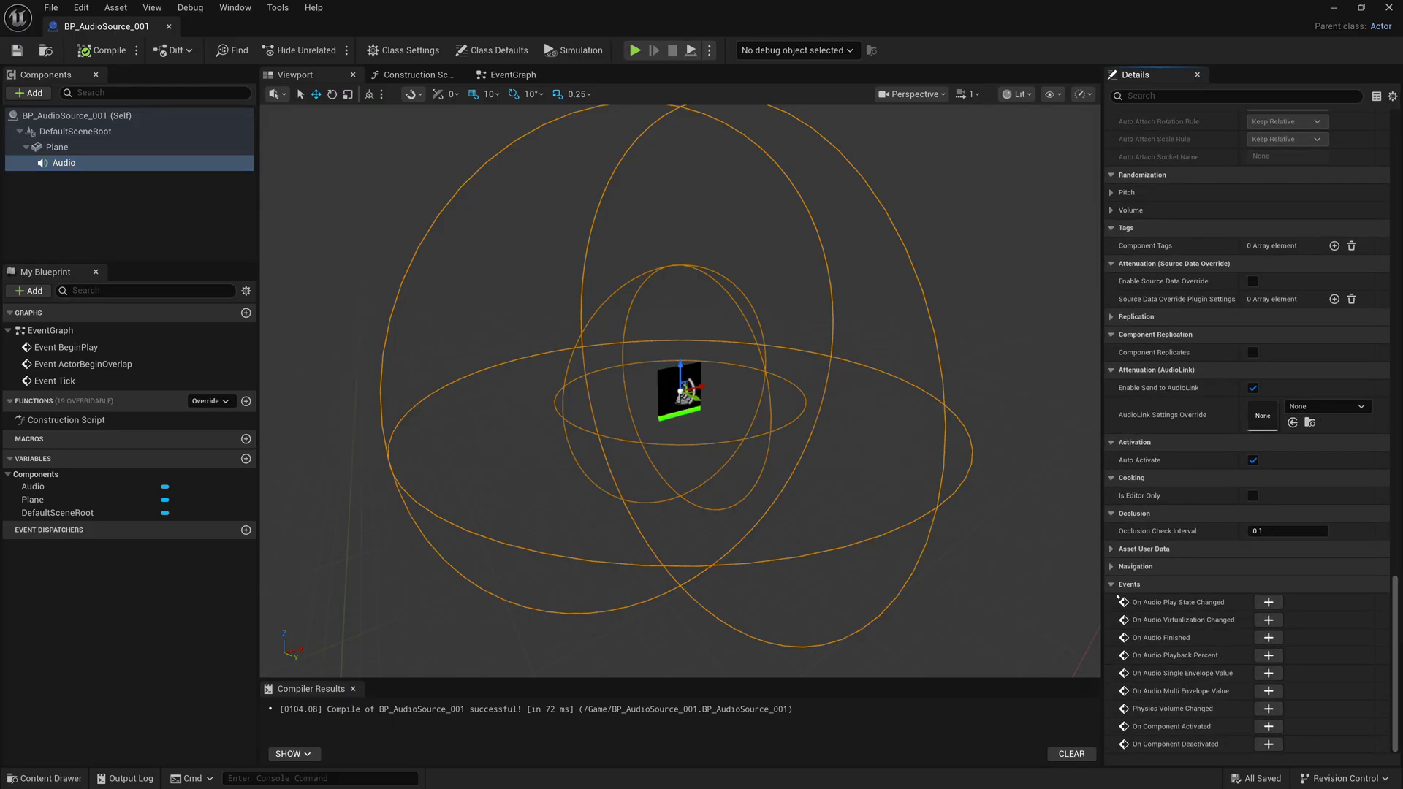
left_click(1269, 673)
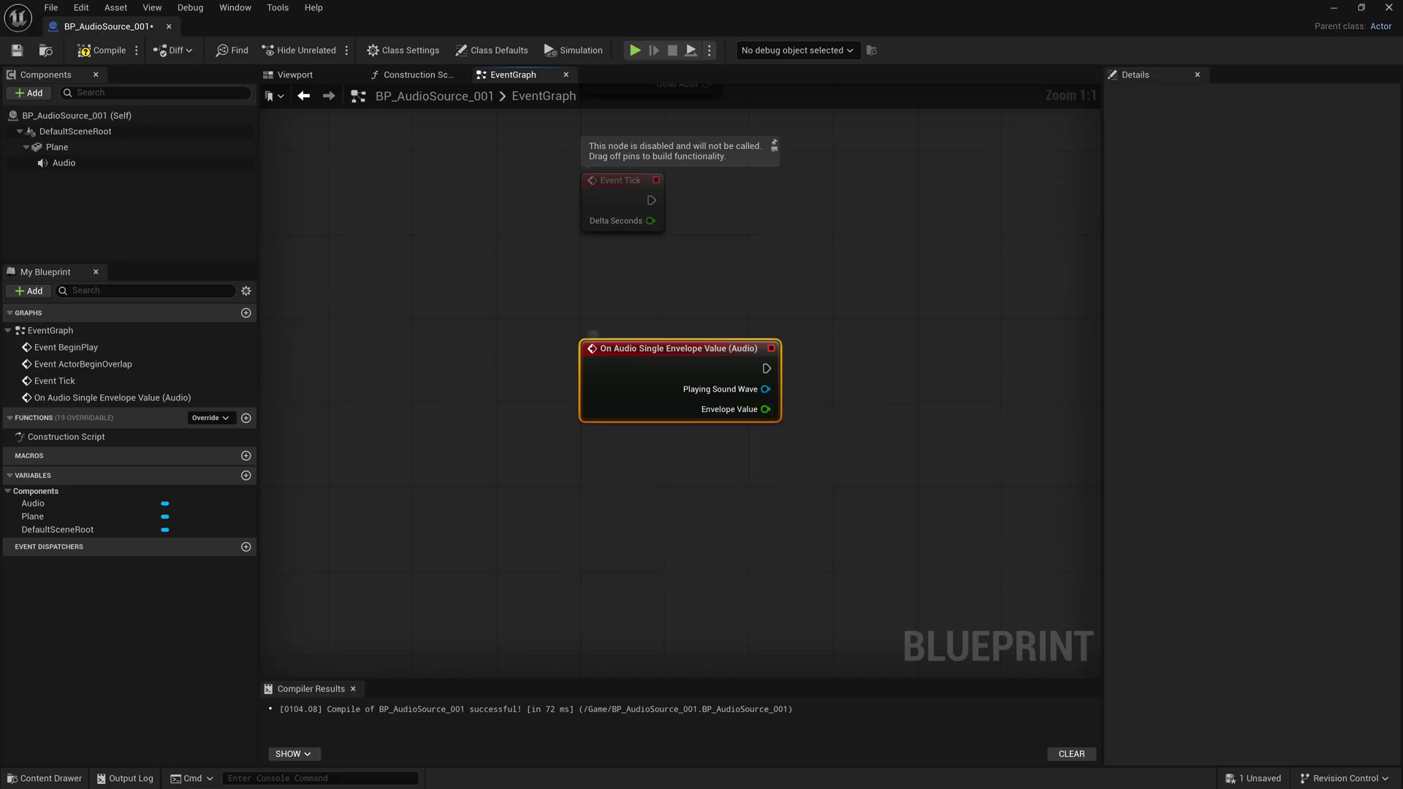
Chain a Create Dynamic Material Instance (Plane) node after the envelope event and arrange the nodes.
left_click_drag(599, 399, 717, 305)
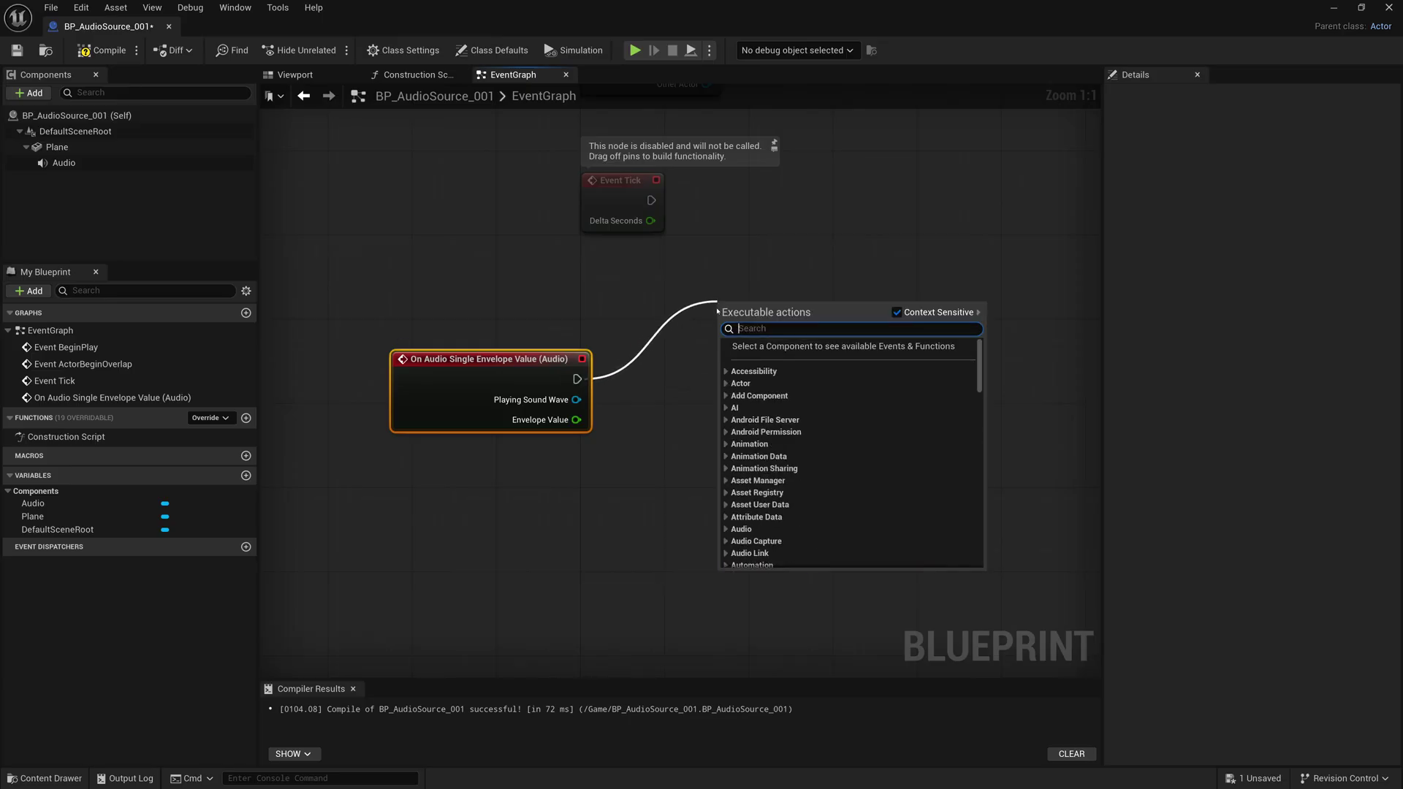
type("Create Dynami")
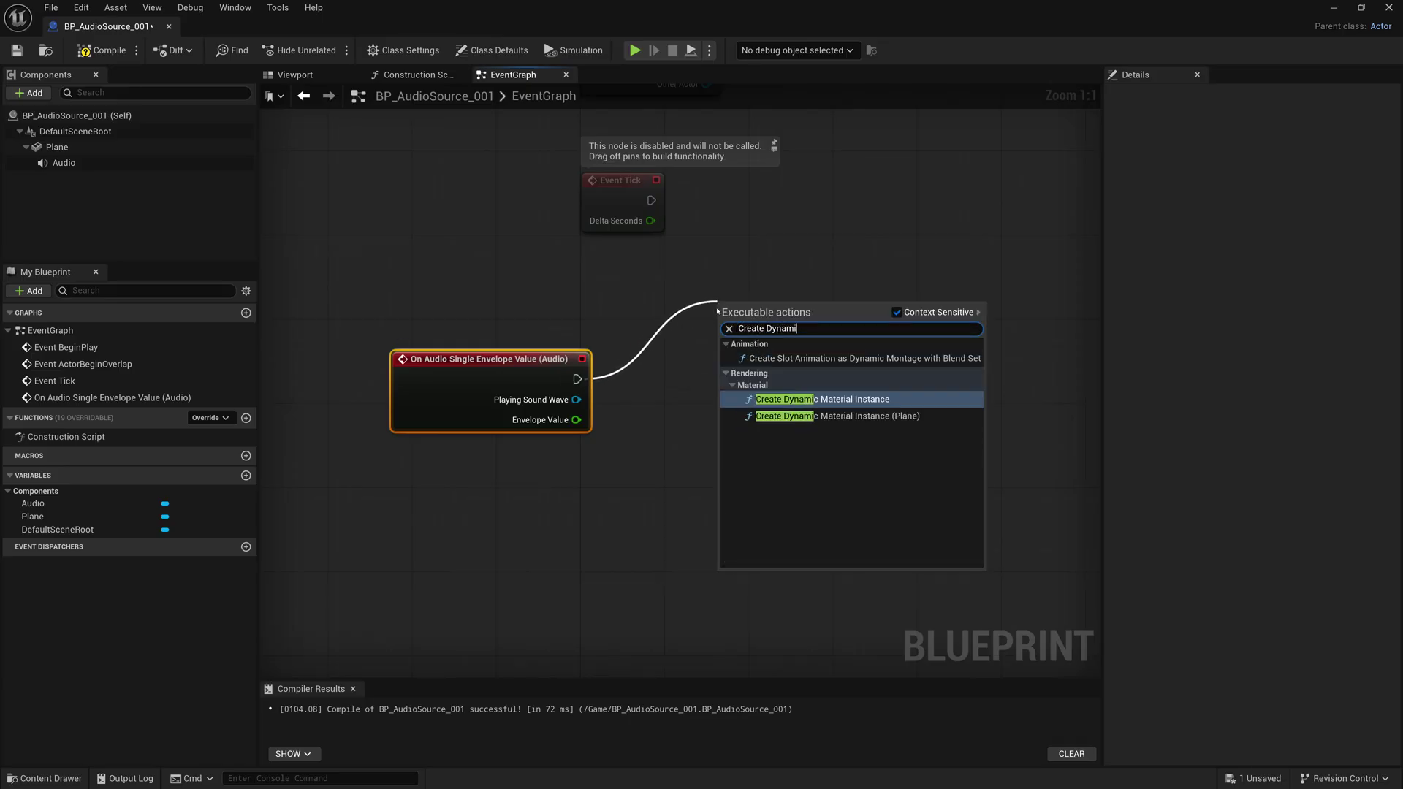
key("Down")
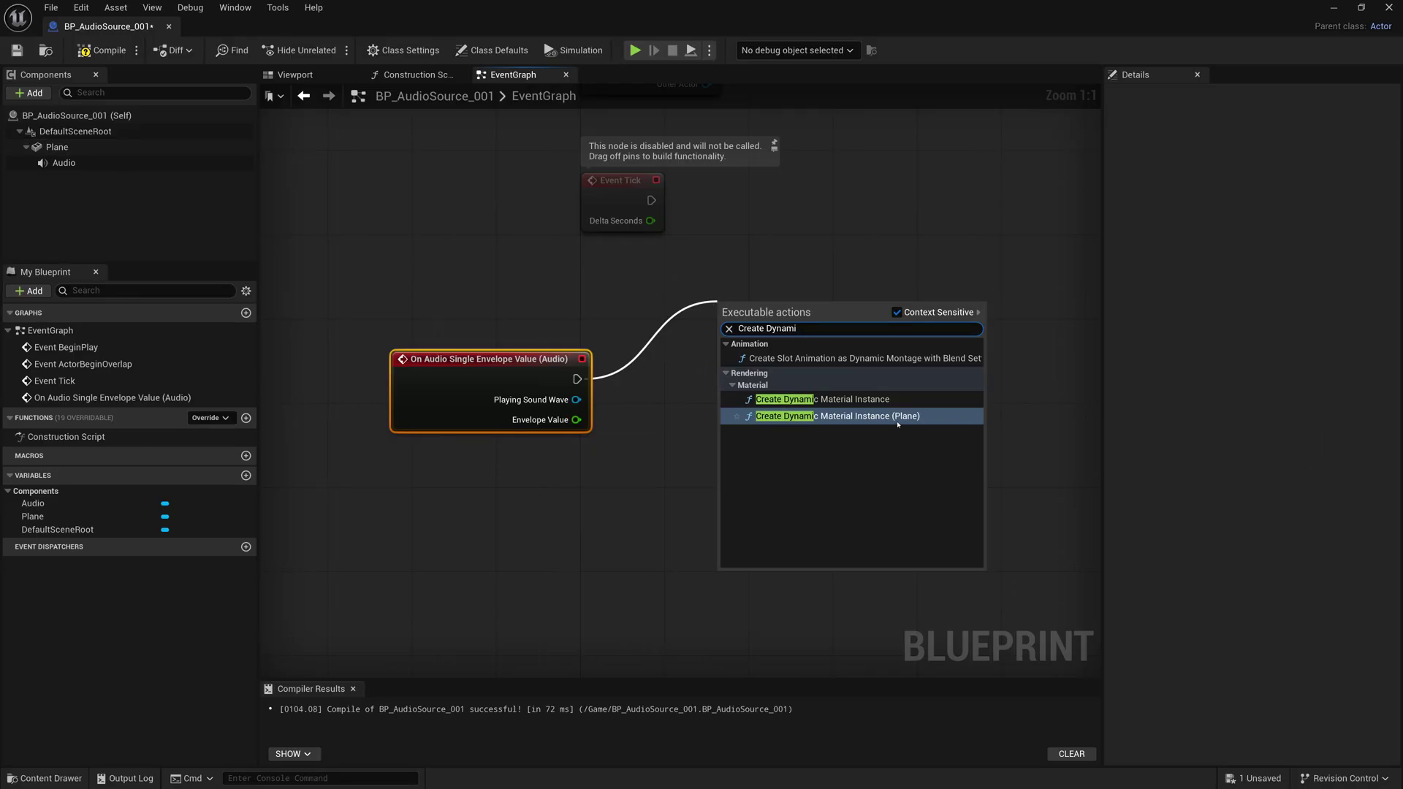
left_click(899, 417)
left_click_drag(618, 295, 544, 489)
left_click_drag(816, 341, 802, 387)
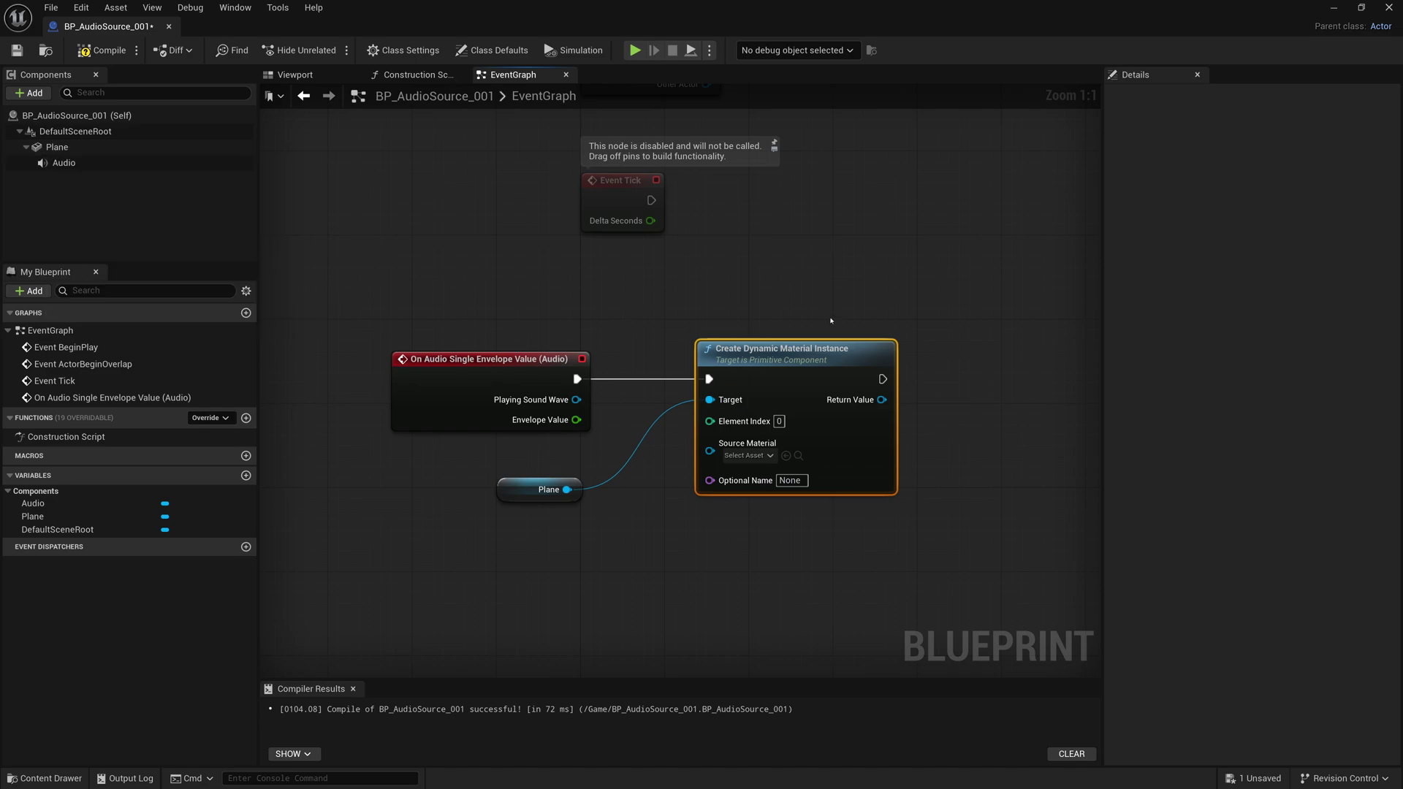
Set the node's Source Material to M_AudioBar.
left_click(762, 456)
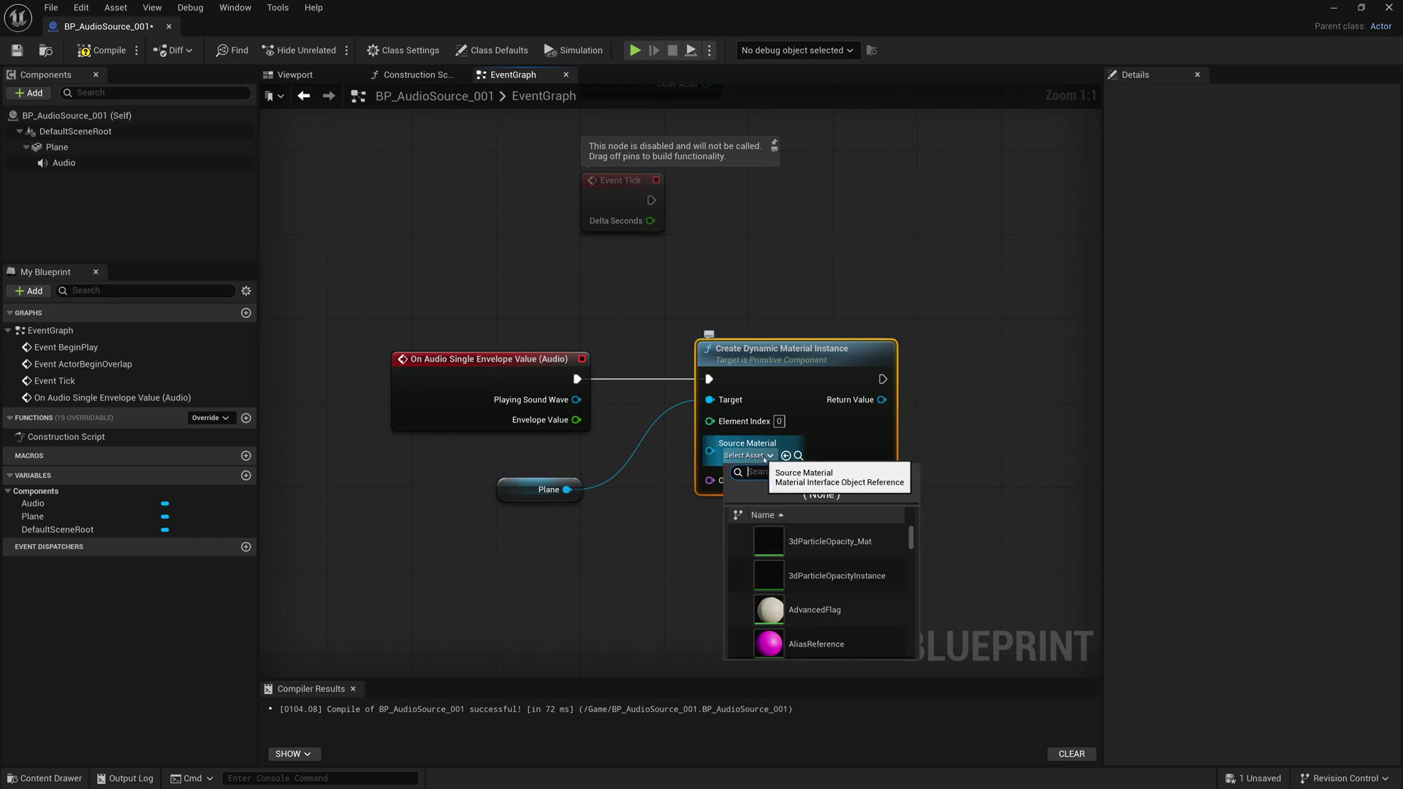
type("M_Audio")
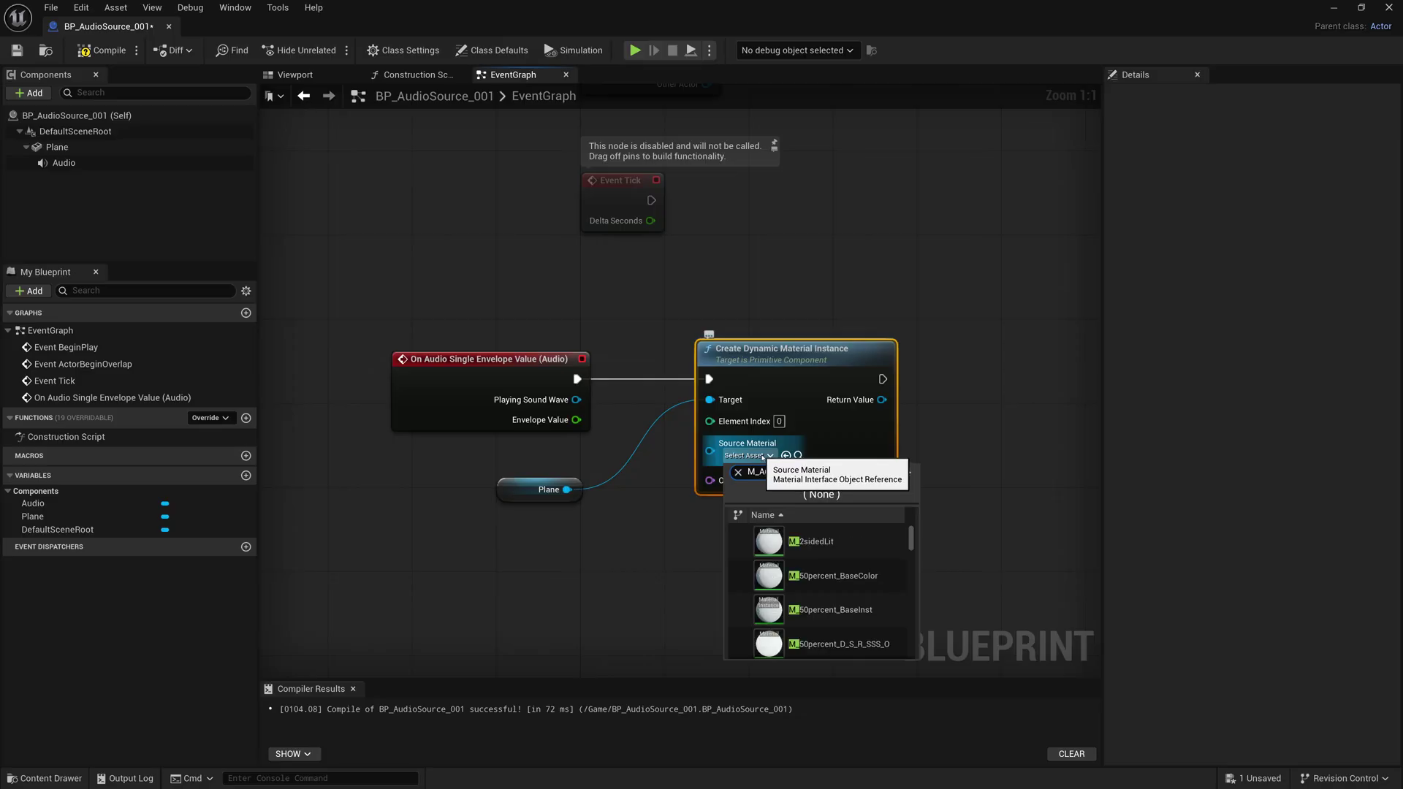
left_click(811, 542)
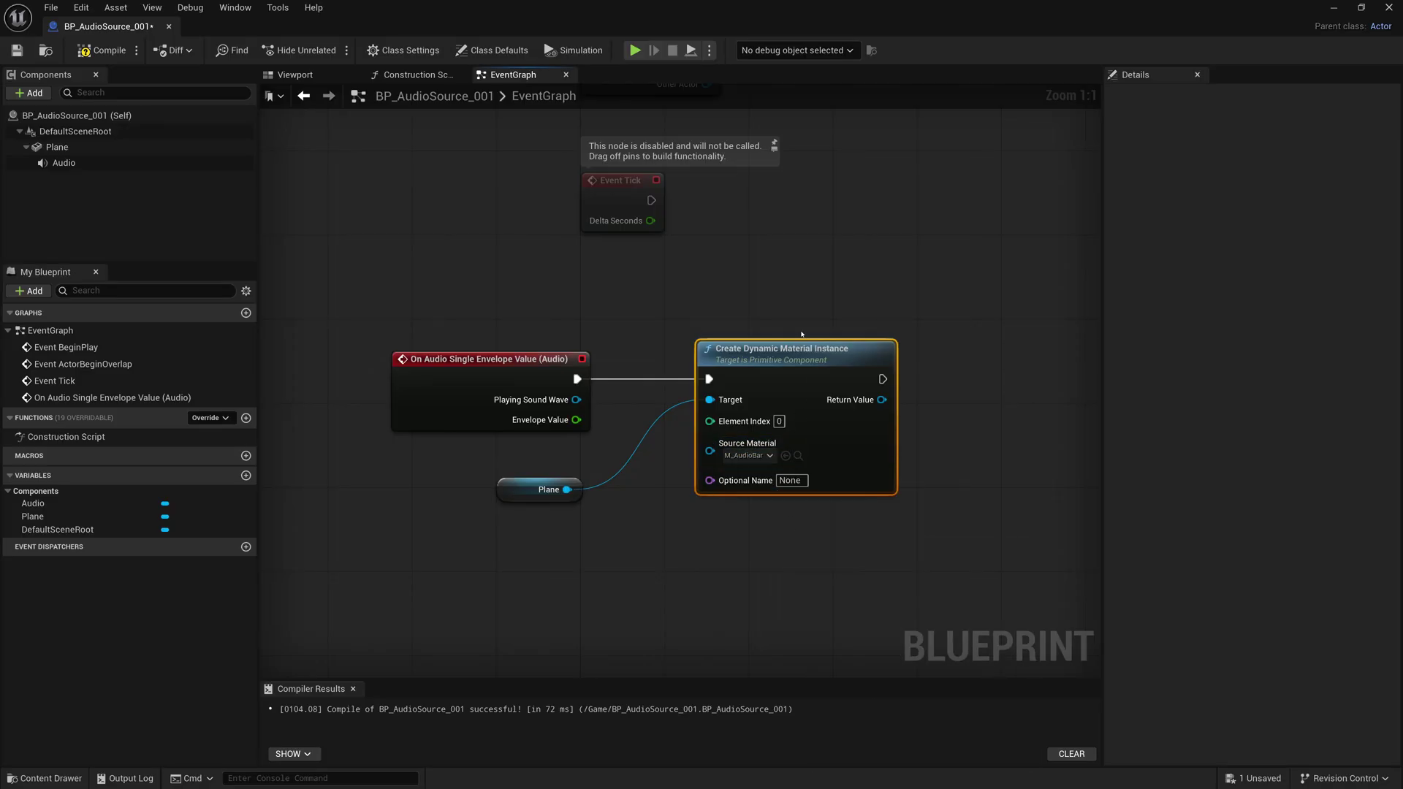
Add a Set Scalar Parameter Value on Materials node after the material instance node.
right_click_drag(931, 392, 821, 376)
left_click_drag(772, 374, 860, 351)
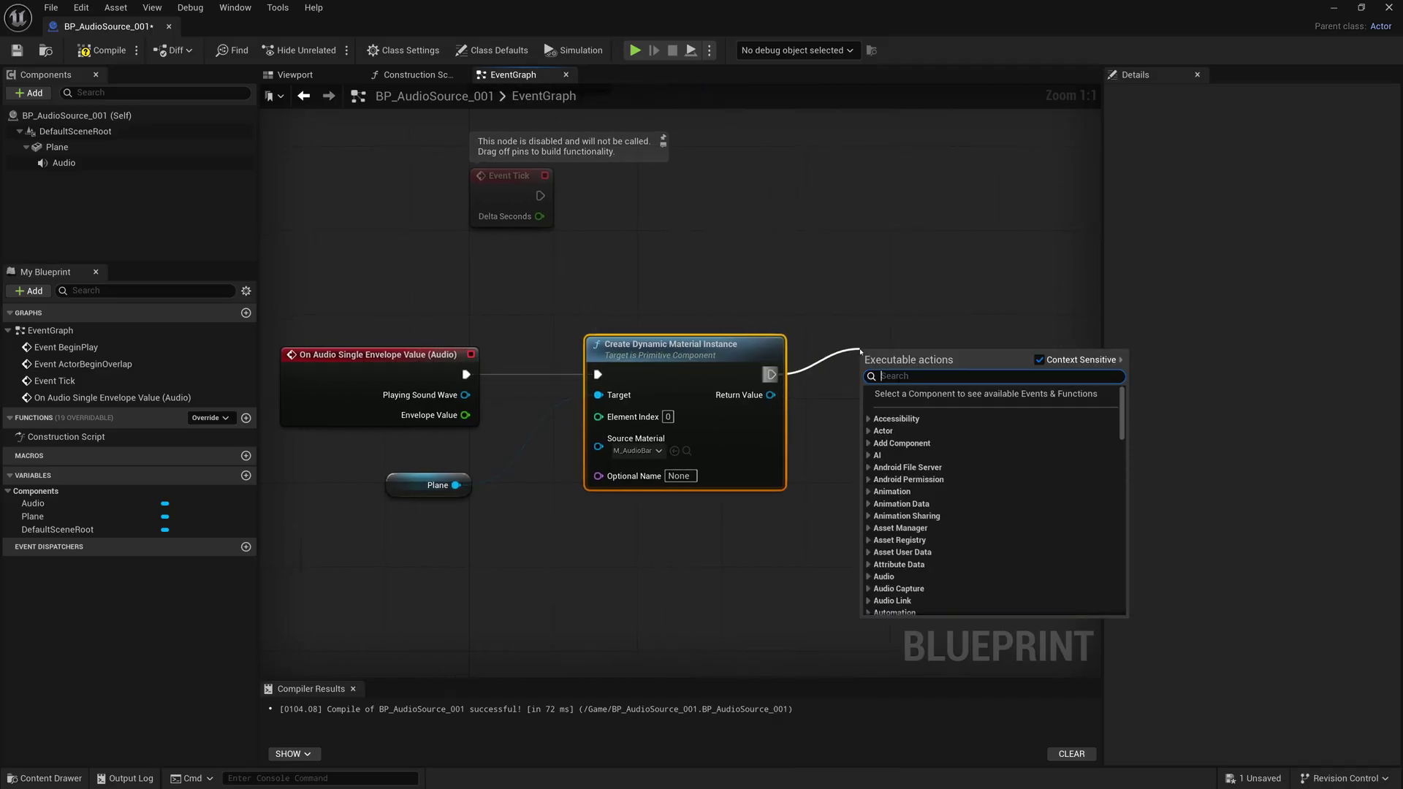
type("Set Scalar")
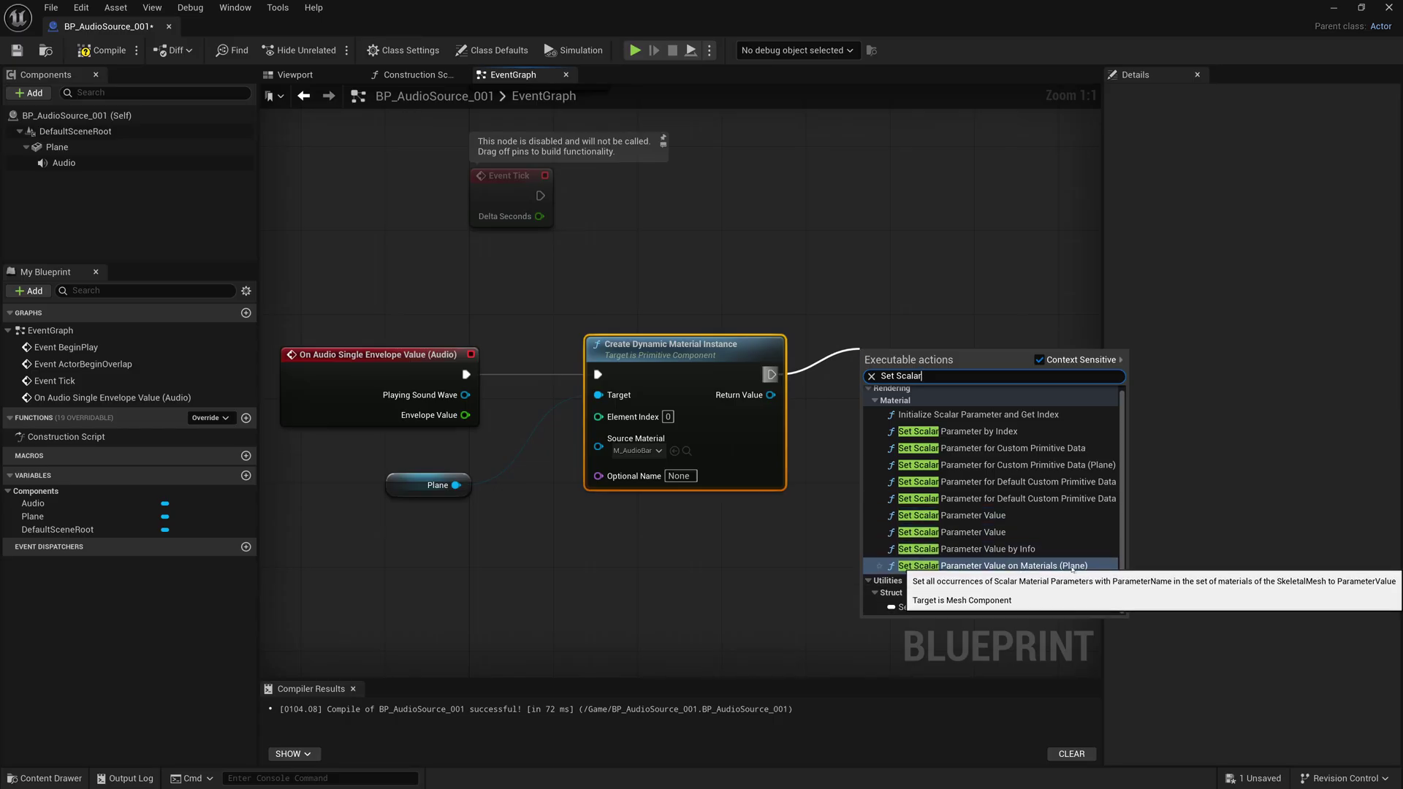
left_click(992, 566)
Delete the duplicate Plane reference, wire Set Scalar's Target to Plane, and reveal the level.
left_click_drag(771, 348, 760, 275)
key("Delete")
left_click_drag(882, 416, 455, 485)
left_click_drag(976, 386, 934, 364)
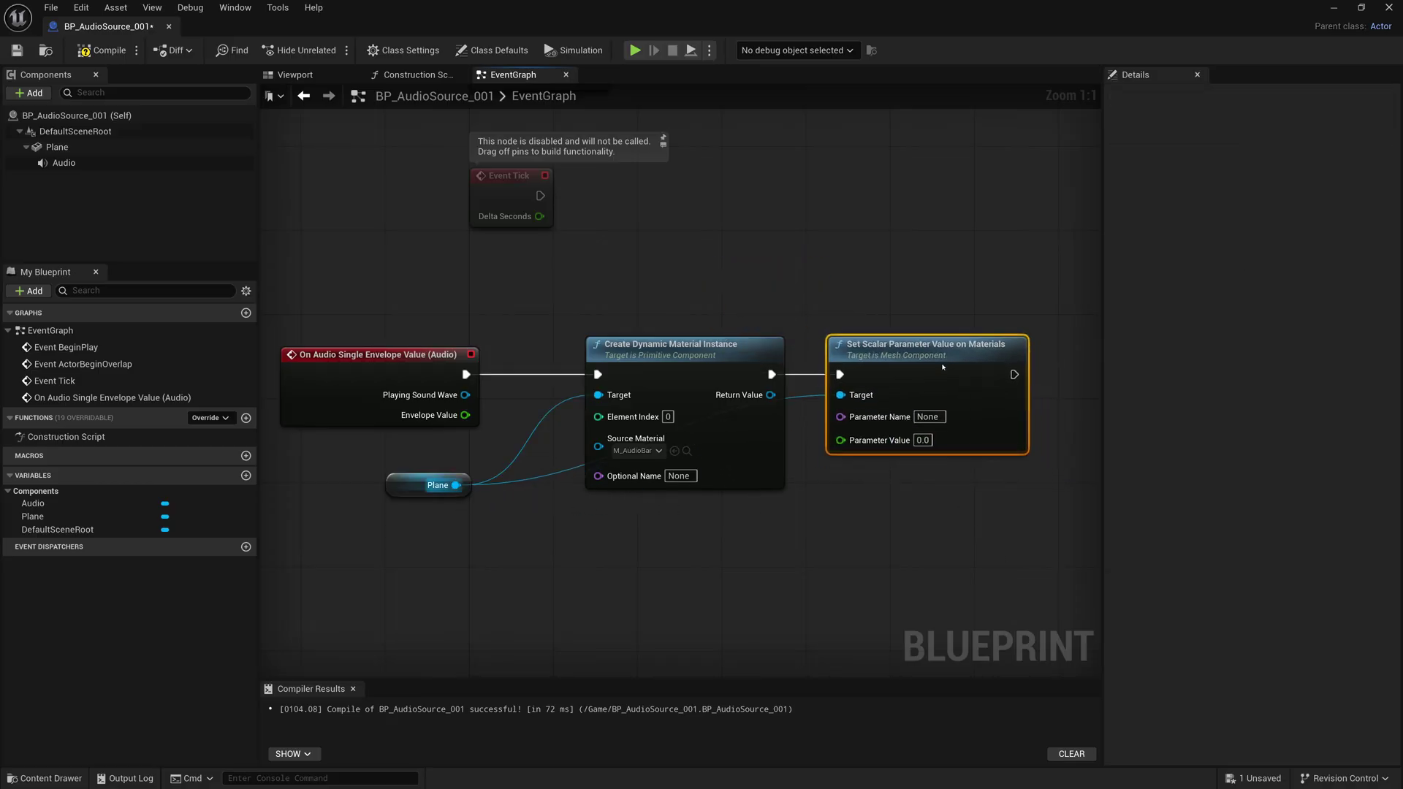
left_click(928, 416)
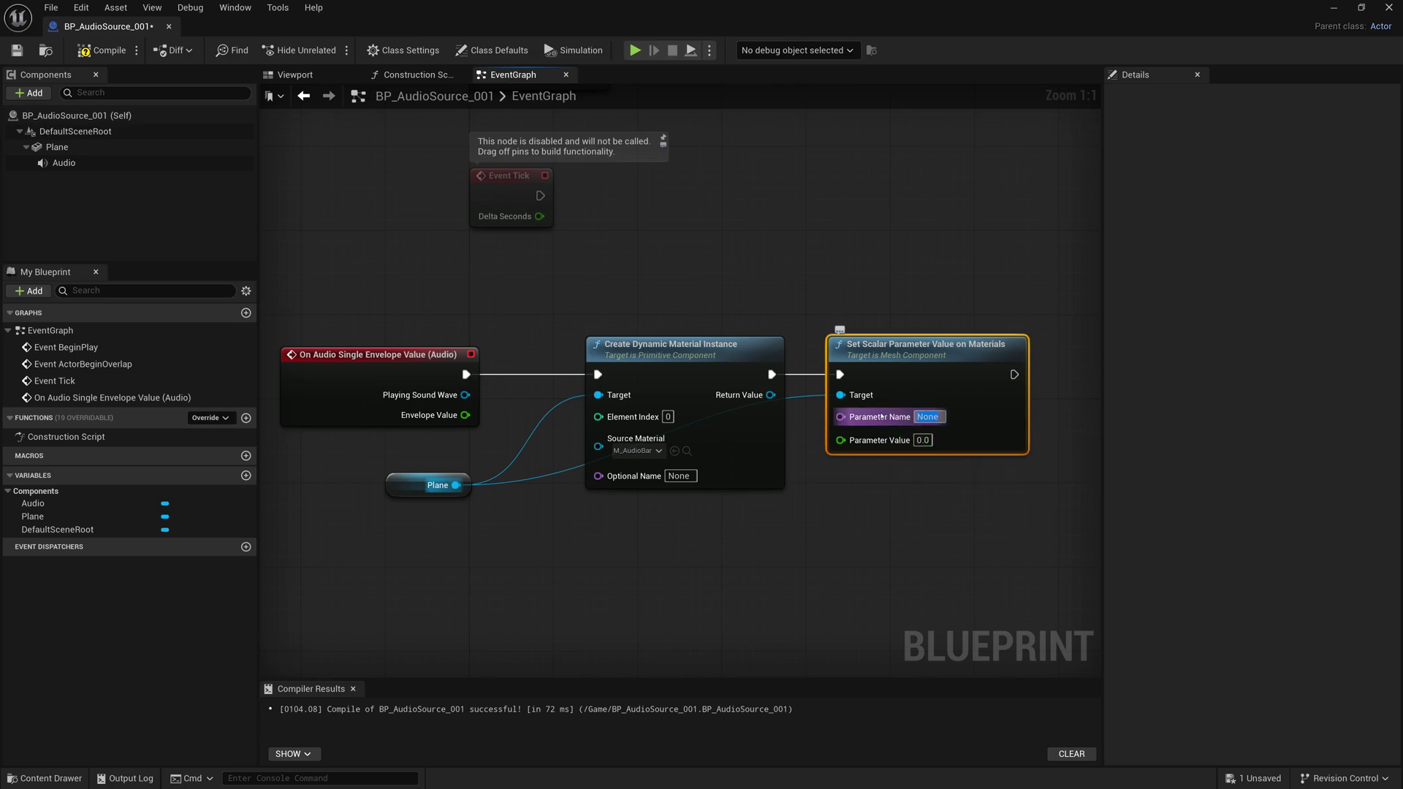
key("super+Down")
Open M_AudioBar maximized, inspect its inputLevel parameter, then return to BP_AudioSource_001.
left_click(259, 599)
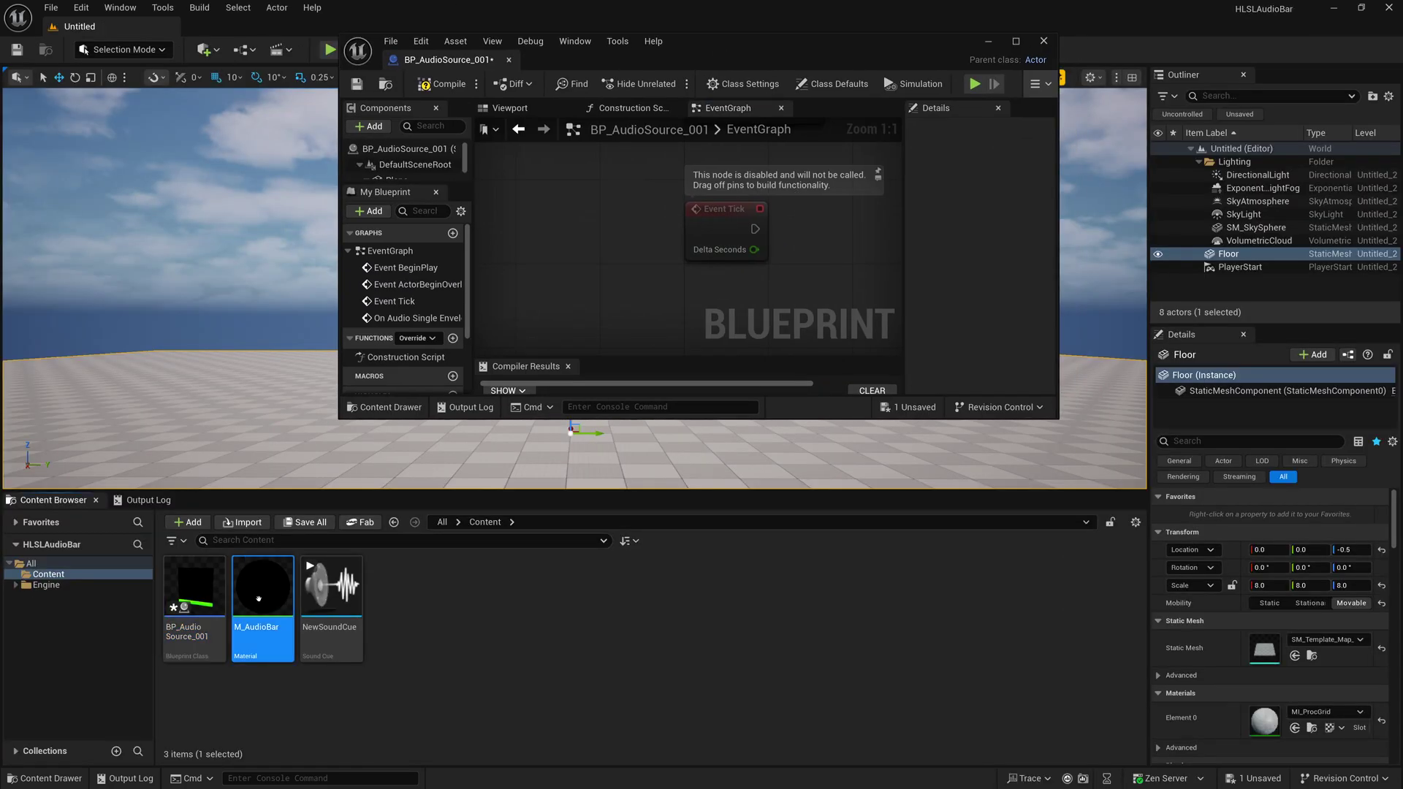
double_click(263, 600)
key("super+Up")
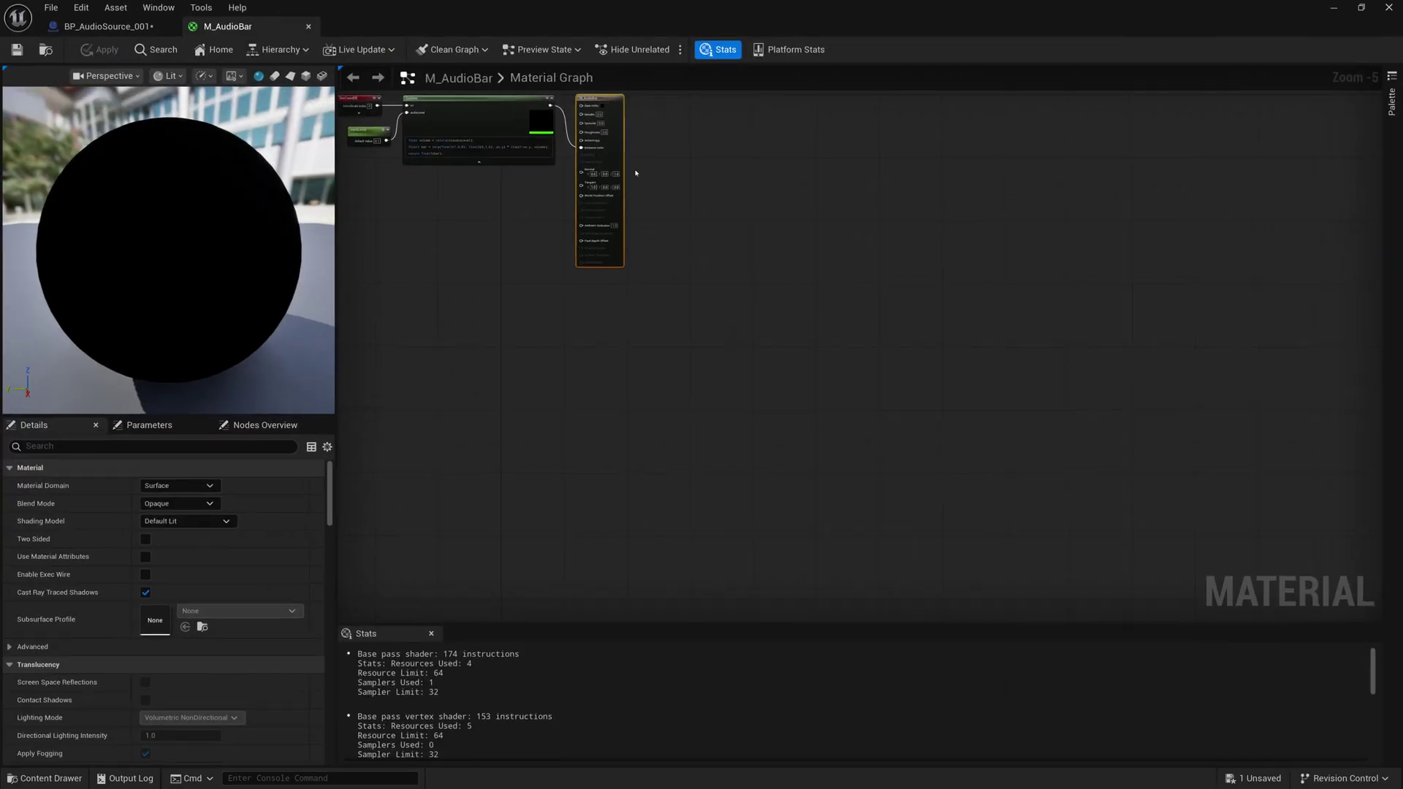
scroll(504, 229, "up", 5)
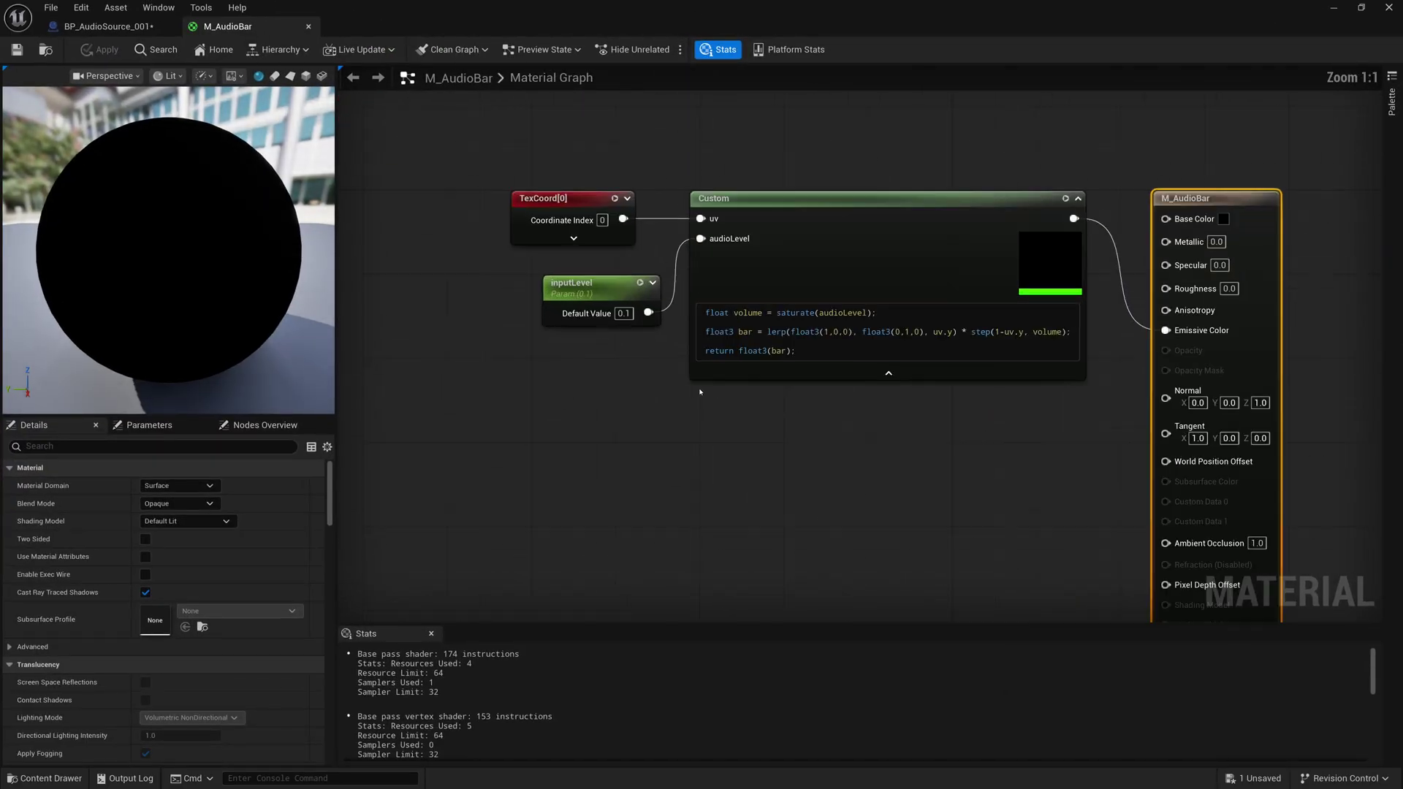
left_click(581, 294)
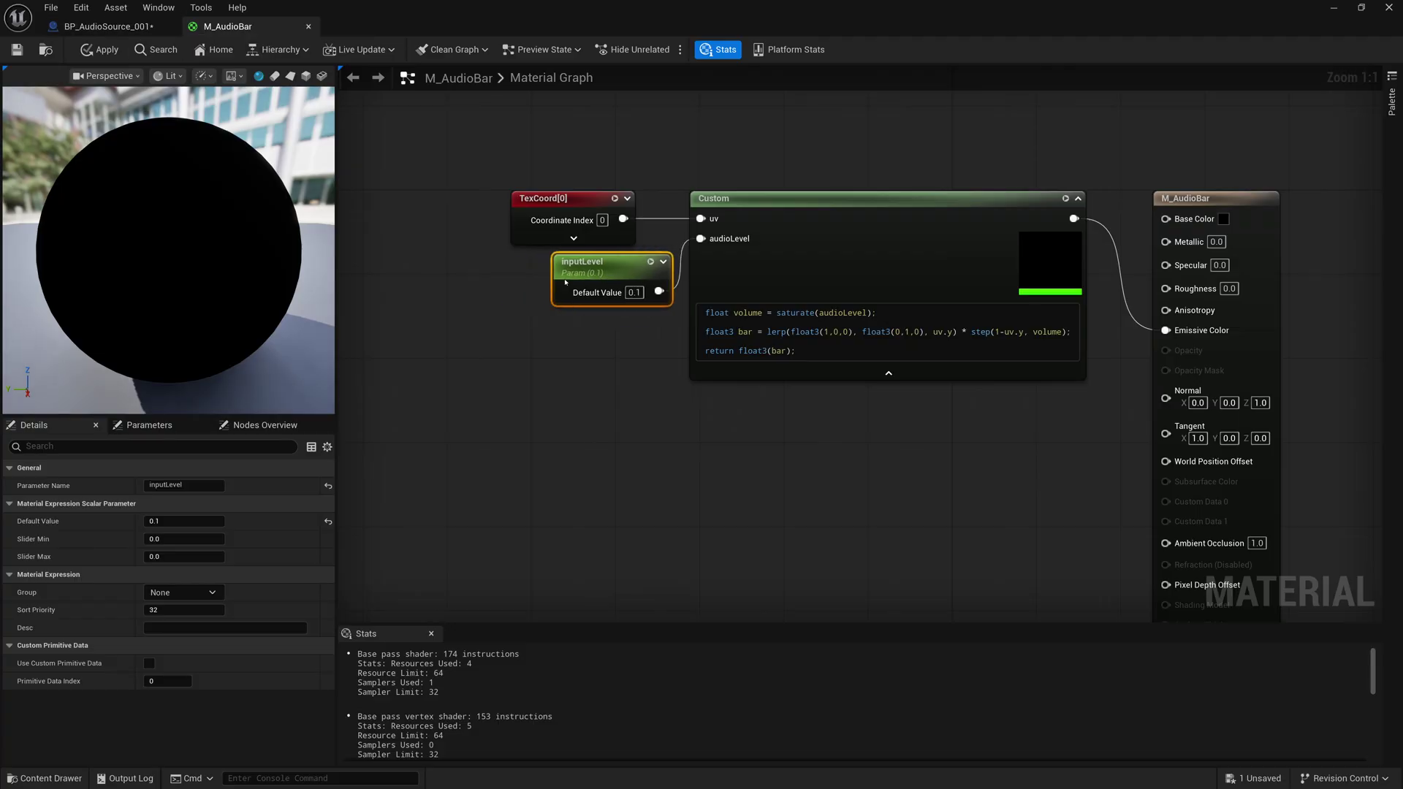
key("ctrl+z")
left_click(109, 27)
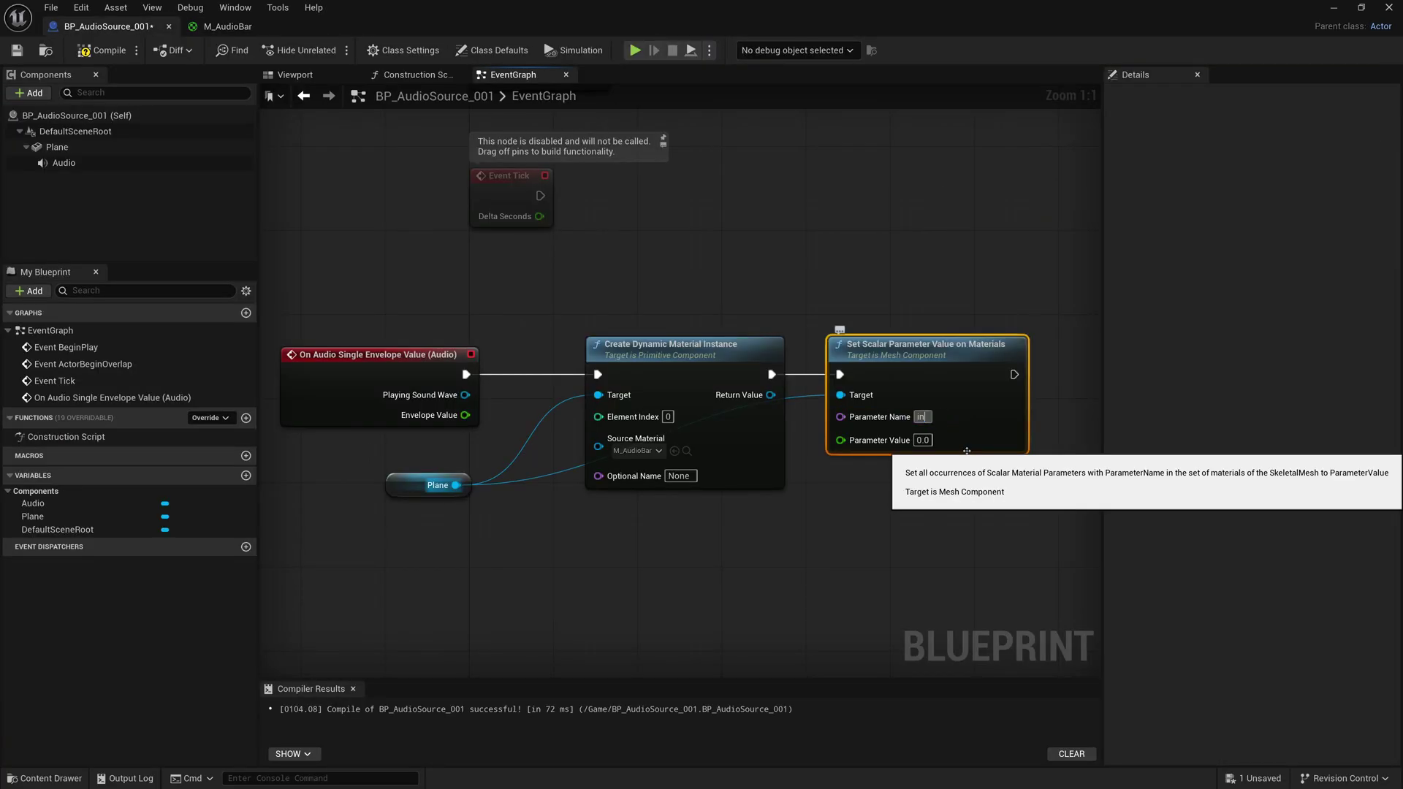
Set Parameter Name to inputLevel, wire Envelope Value into Parameter Value, then compile and save.
type("inputLevel")
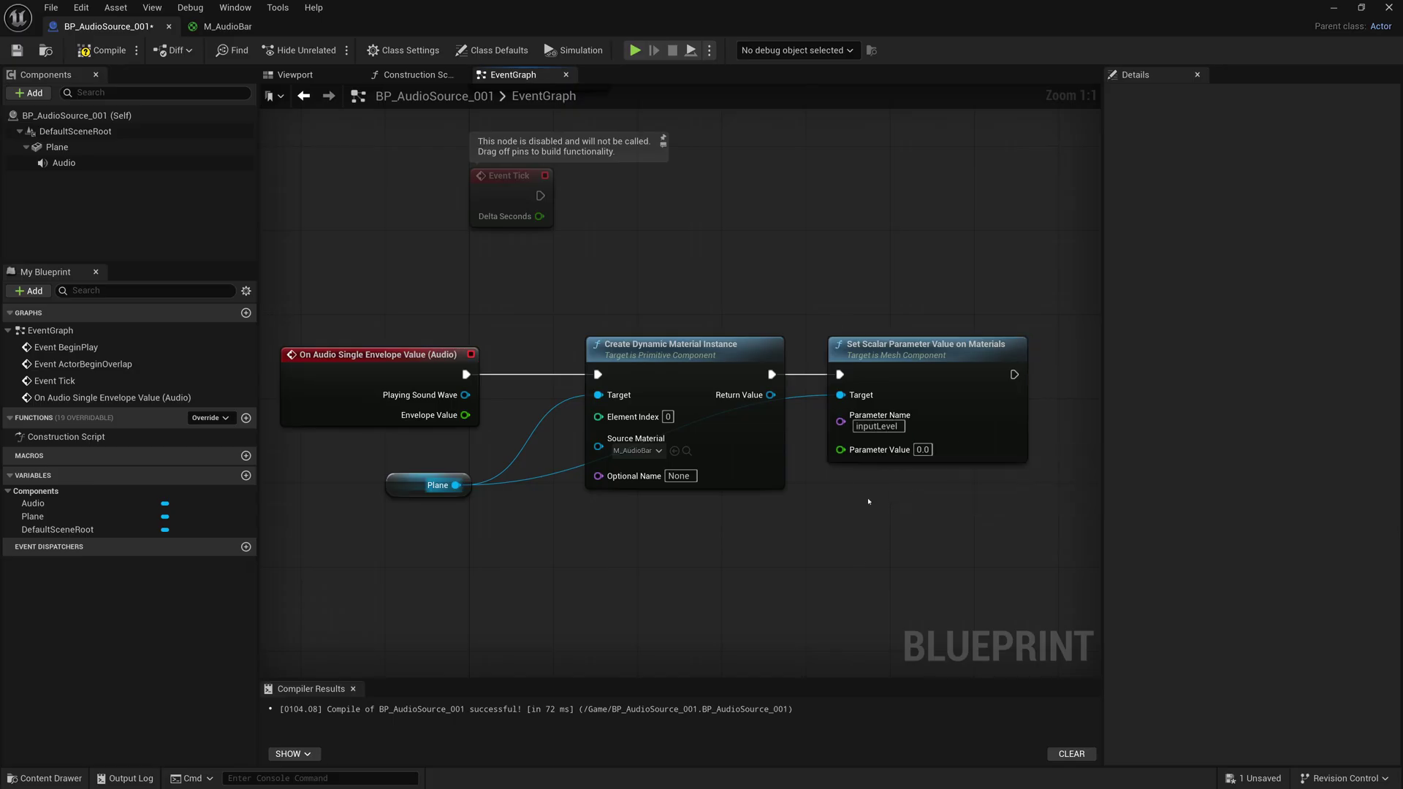
left_click_drag(840, 449, 465, 415)
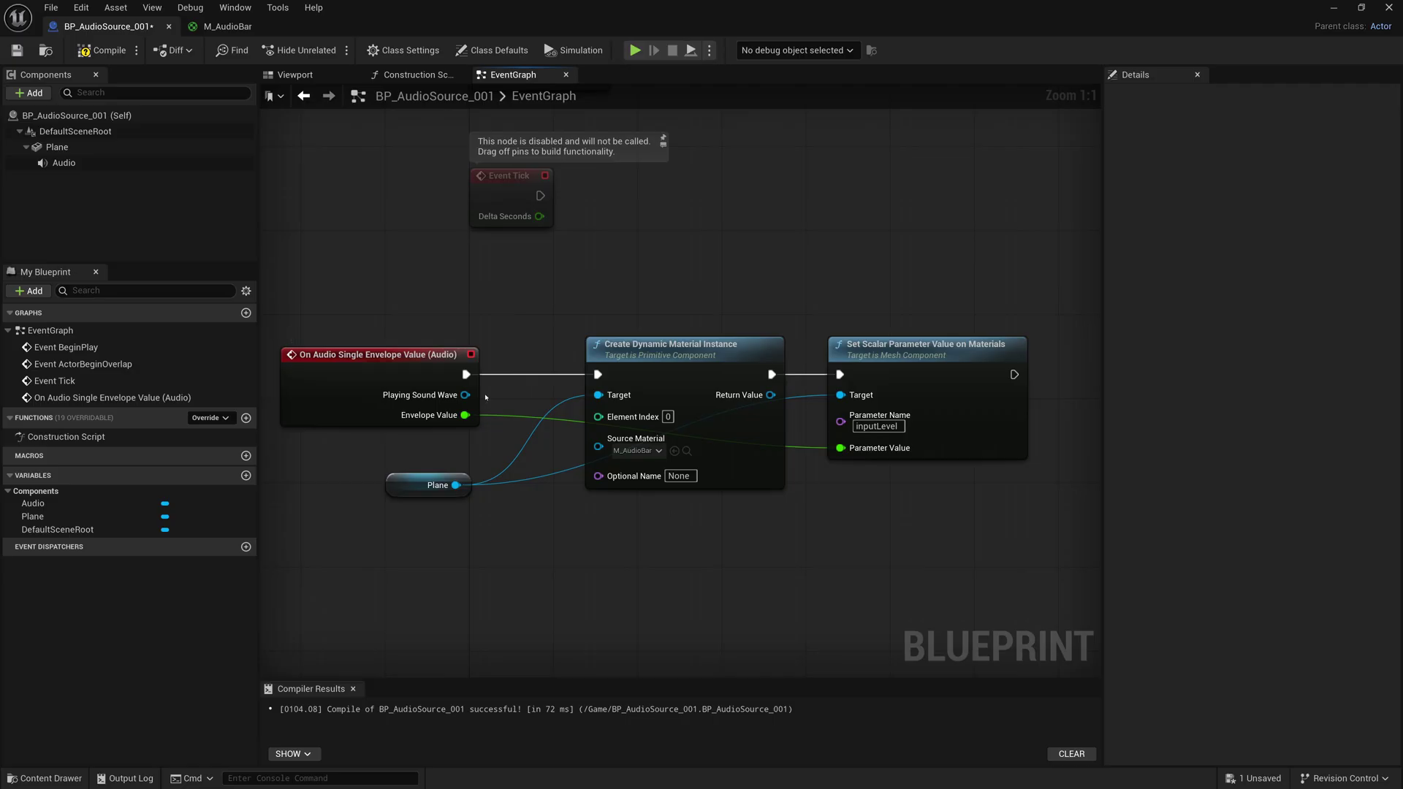
left_click(102, 50)
key("ctrl+s")
left_click(295, 74)
left_click_drag(726, 411, 753, 404)
Inspect the root, Plane and Audio components, then recompile and save BP_AudioSource_001.
left_click(76, 131)
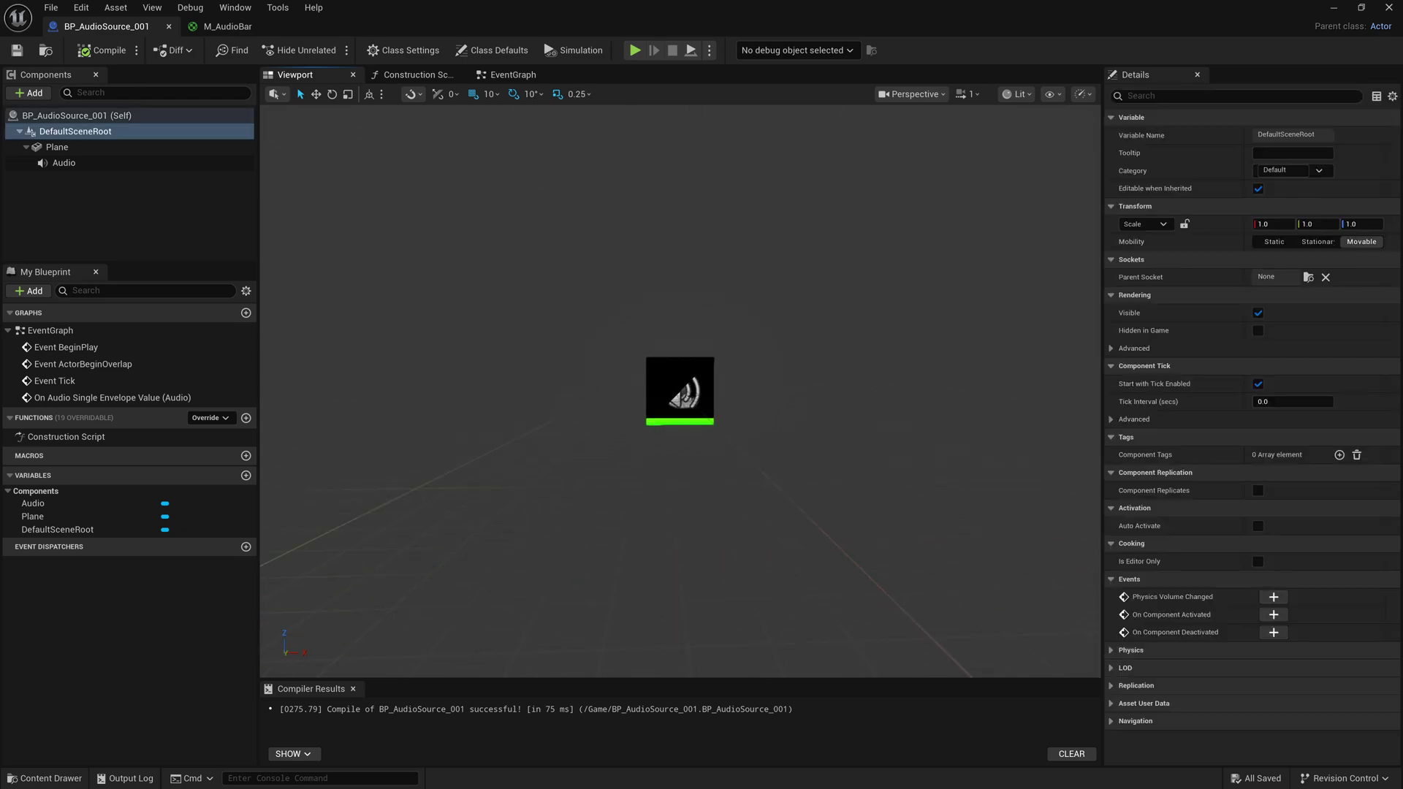
left_click(57, 147)
left_click(64, 162)
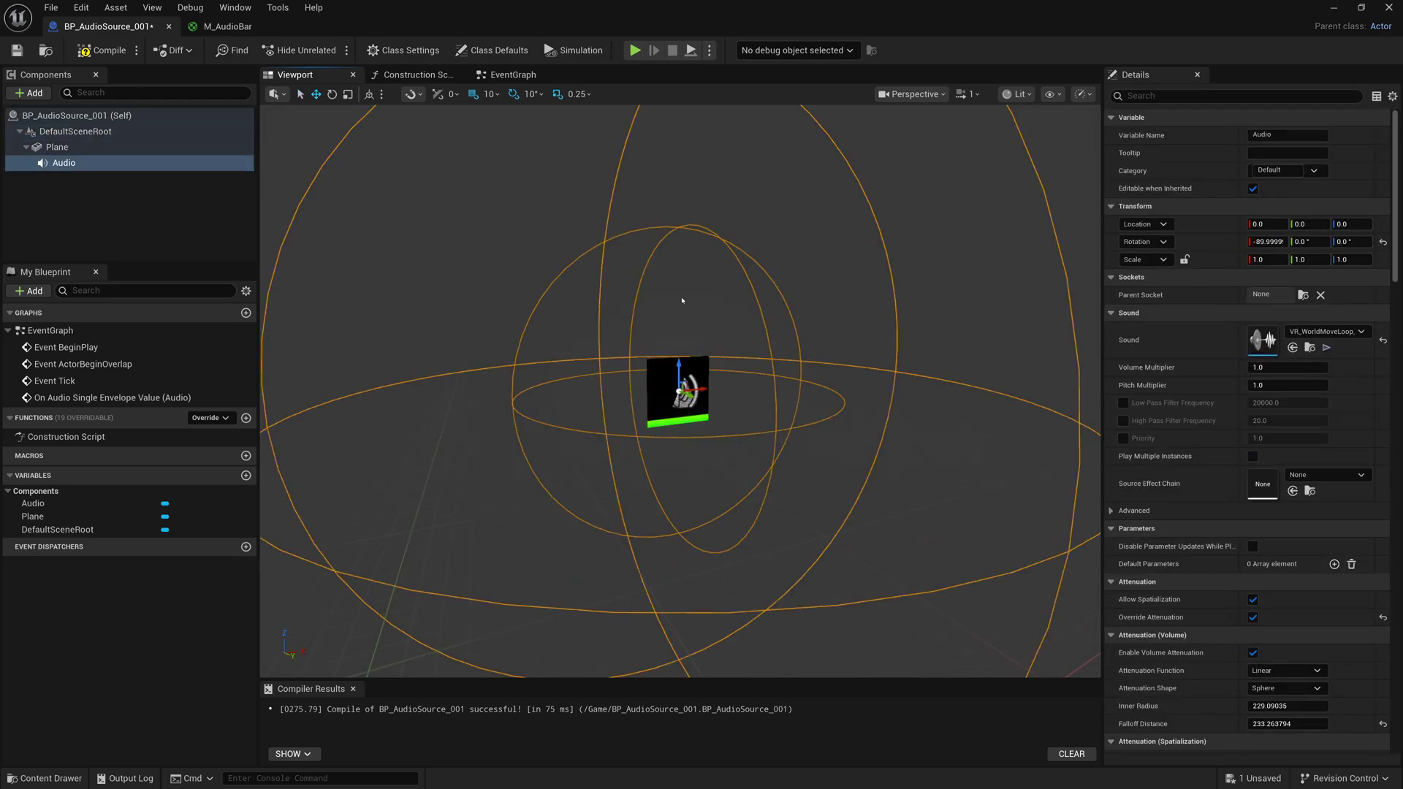
left_click_drag(685, 302, 694, 301)
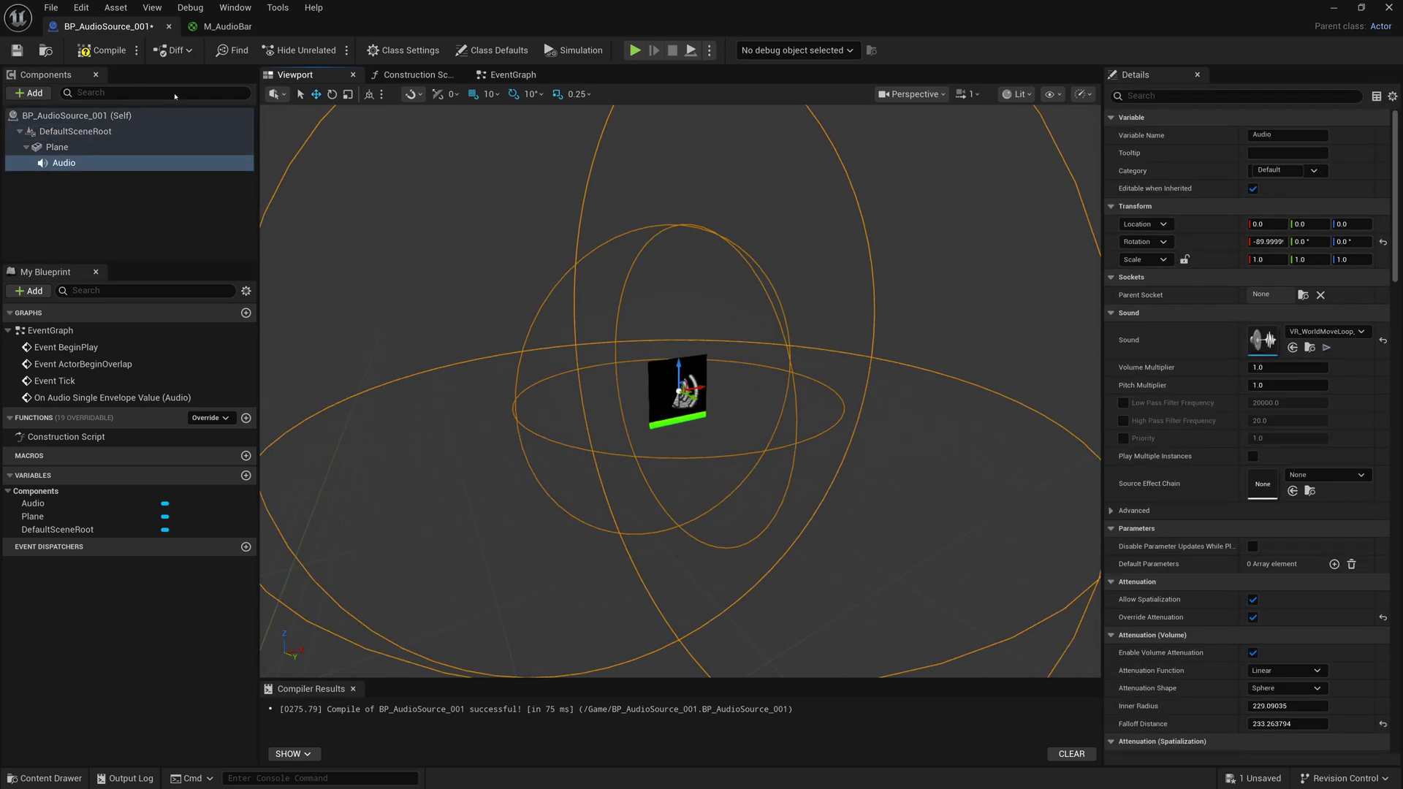
left_click(102, 50)
left_click(17, 50)
Close the Blueprint and M_AudioBar editors, answering the apply-changes prompt.
left_click(168, 27)
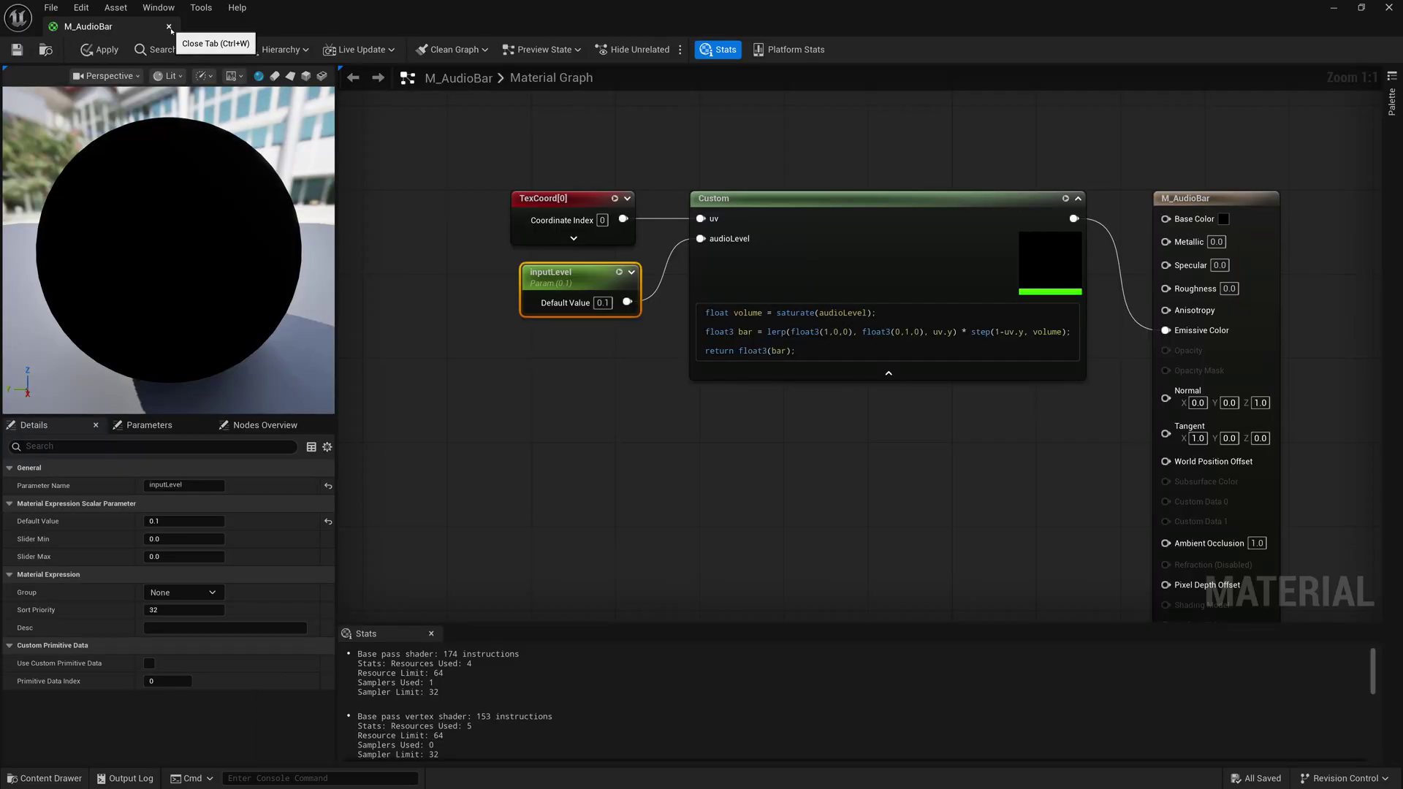
left_click(169, 27)
left_click(857, 430)
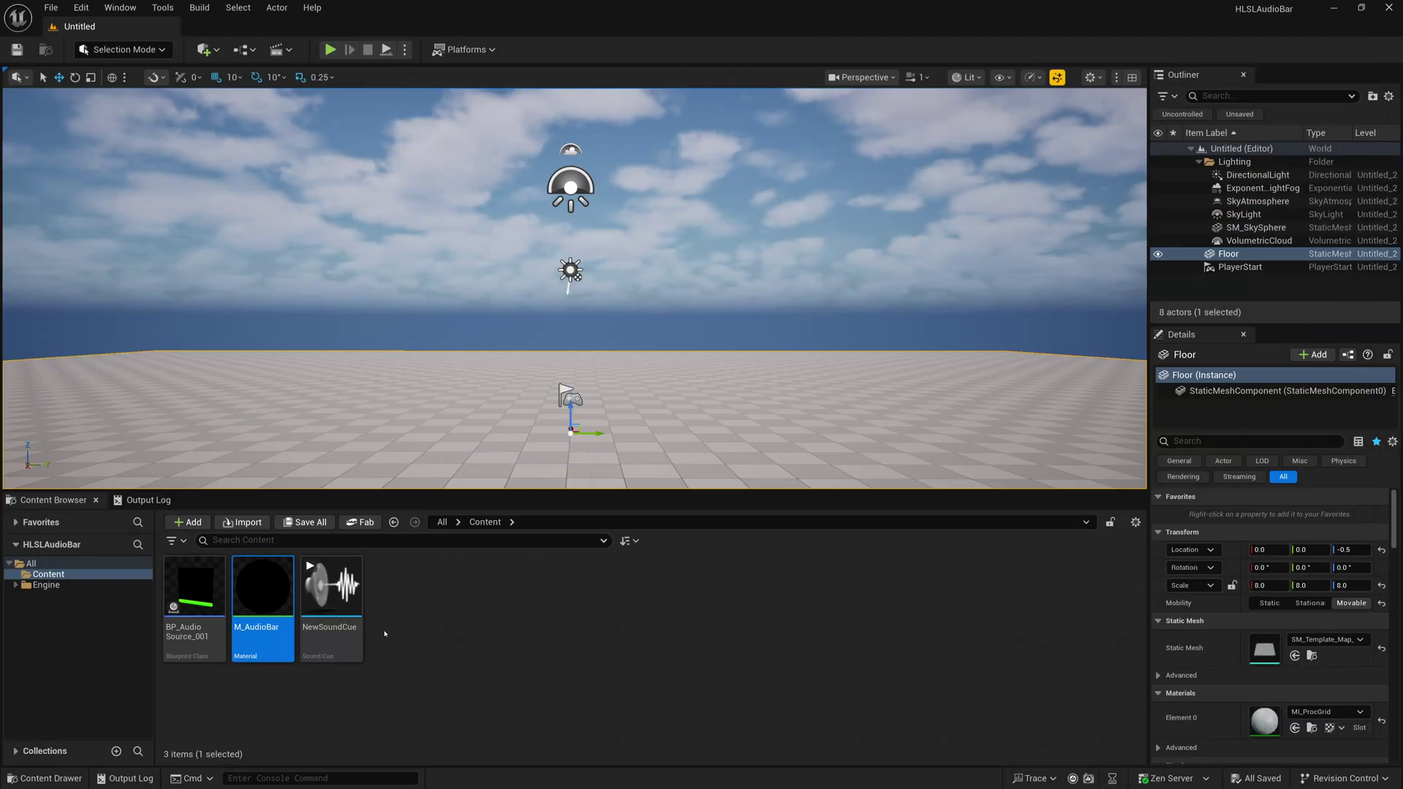
Place BP_AudioSource_001 into the level and frame it in the viewport.
left_click(194, 599)
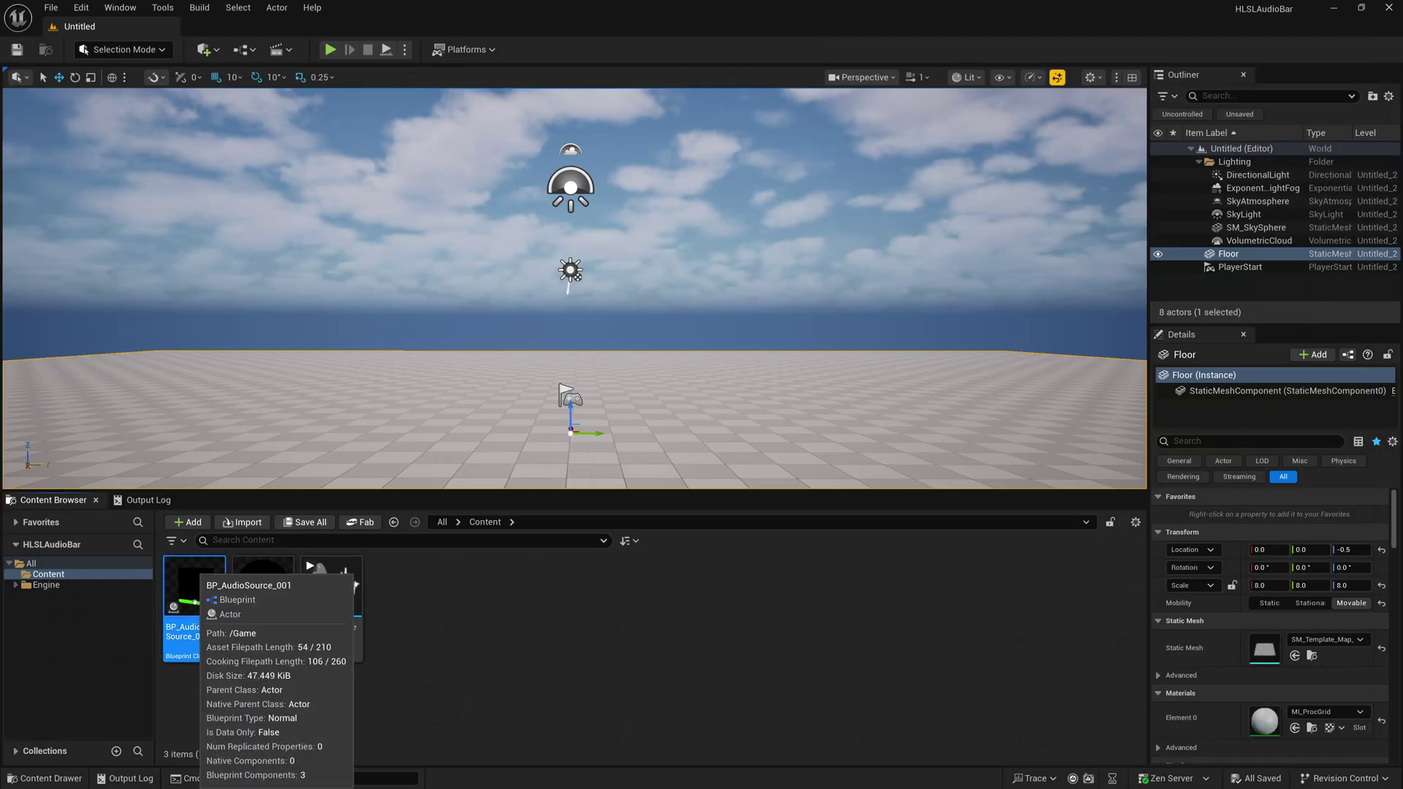
left_click_drag(193, 599, 573, 418)
key("f")
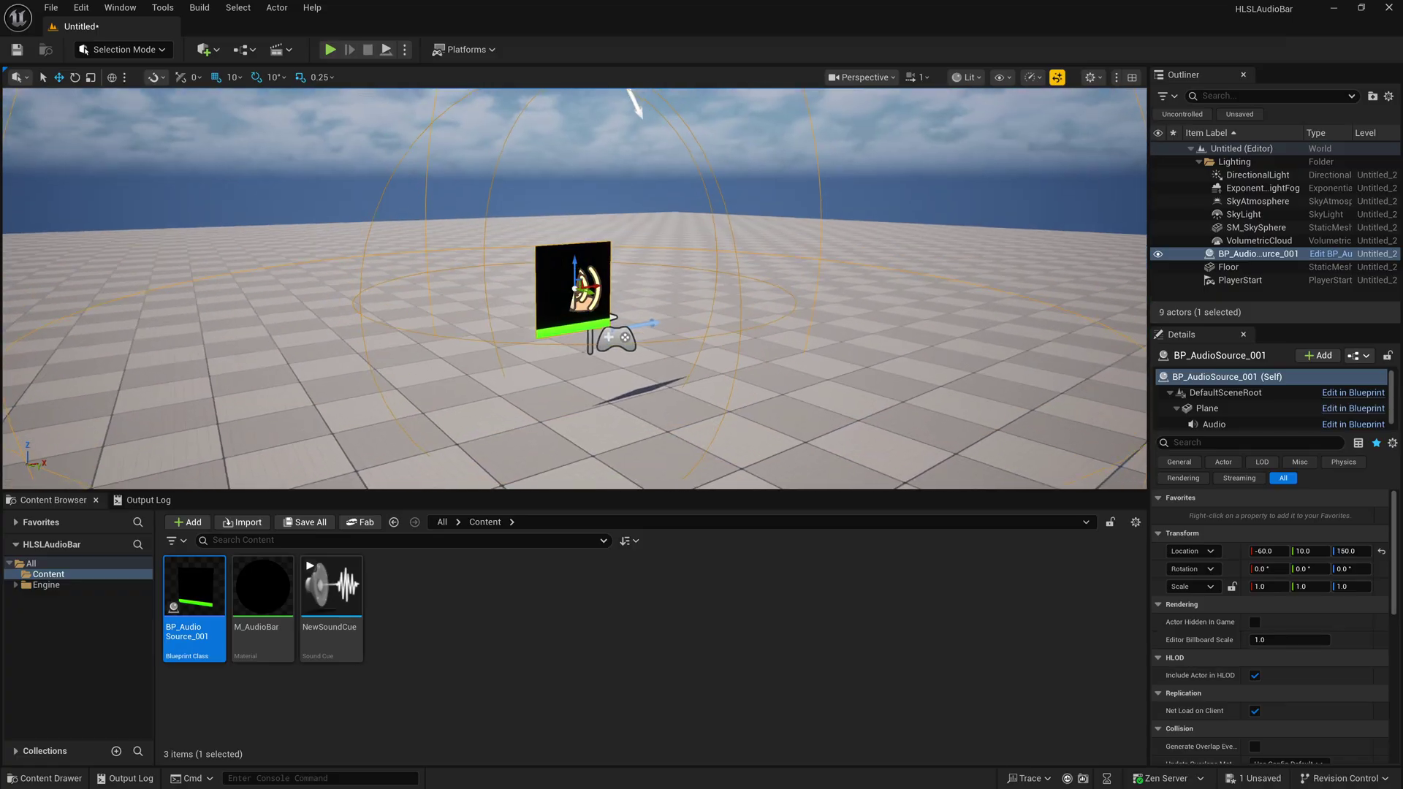
mouse_move(573, 292)
left_mouse_down("alt")
mouse_move(512, 293)
mouse_move(578, 292)
left_mouse_up("alt")
left_click_drag(453, 189, 453, 189, "alt")
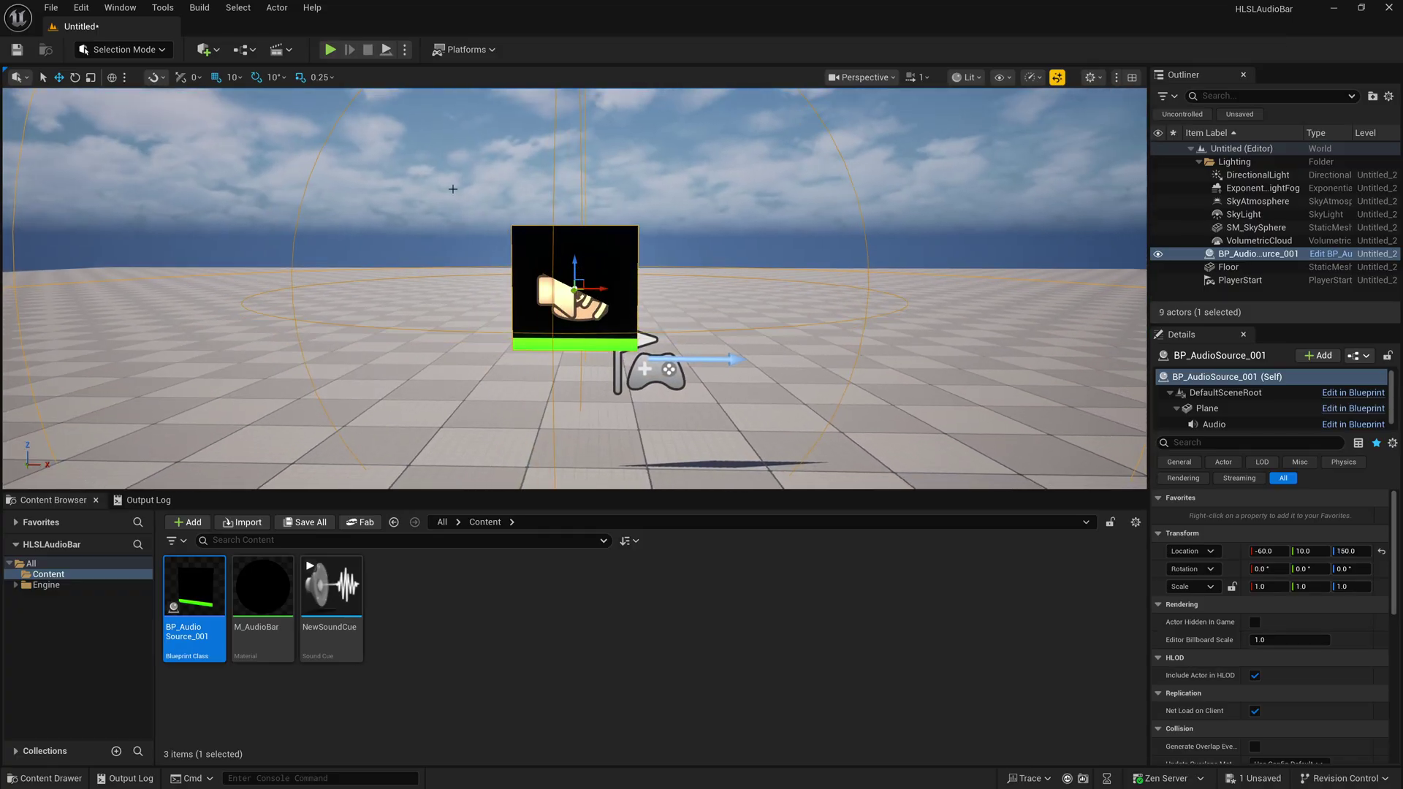
Simulate the level to test the audio bar, then stop the simulation.
left_click(406, 50)
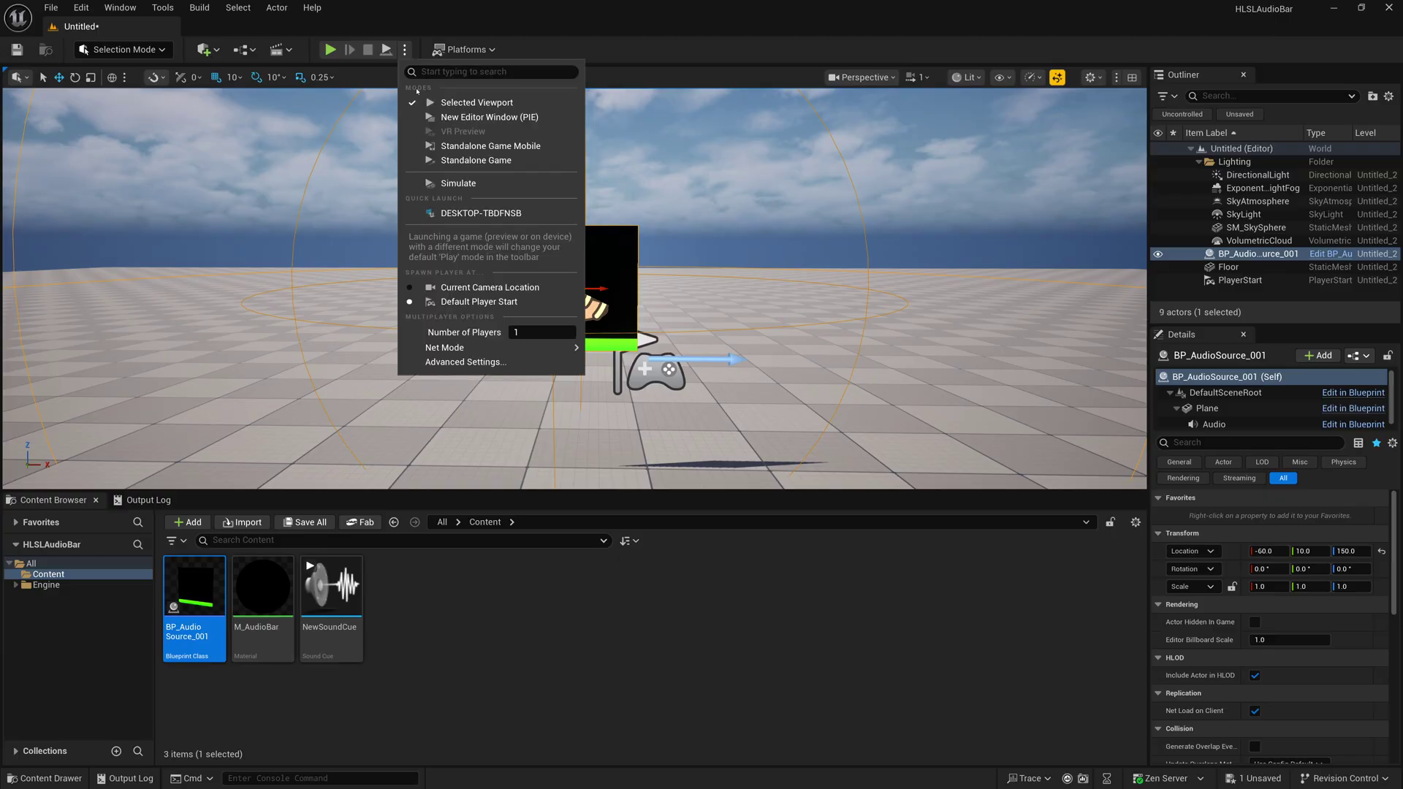
left_click(464, 185)
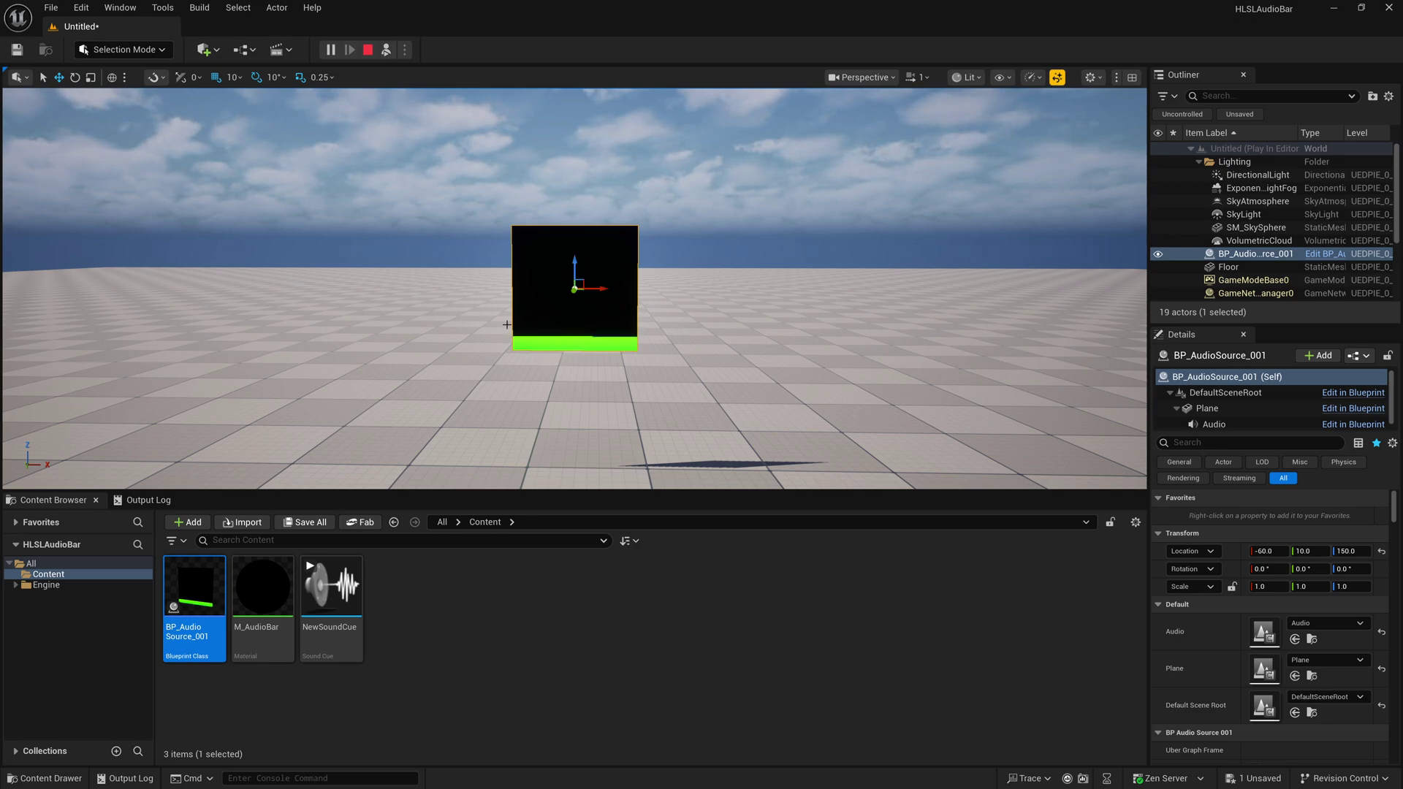
left_click(367, 49)
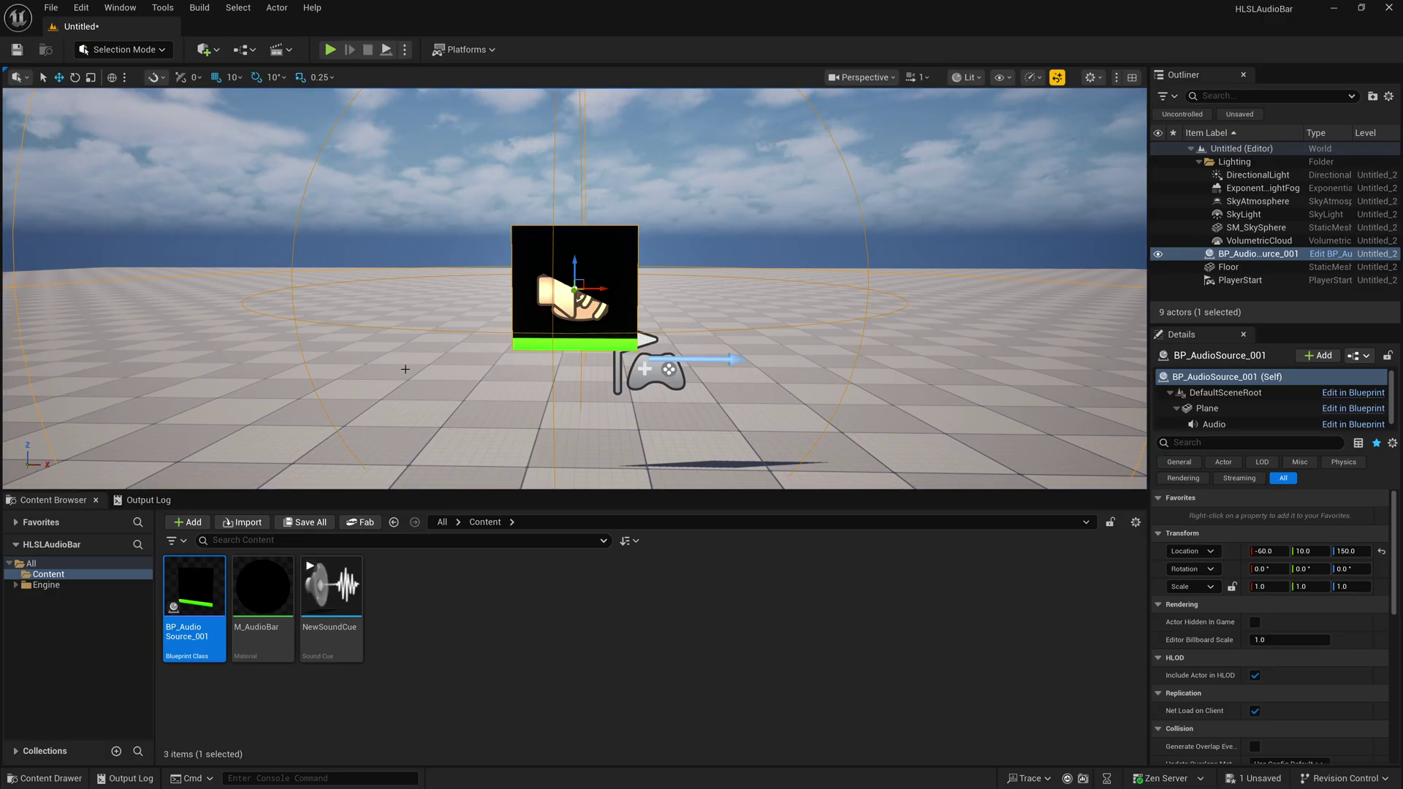
Open BP_AudioSource_001 and set the Audio attenuation Inner Radius and Falloff Distance to 500.
double_click(207, 577)
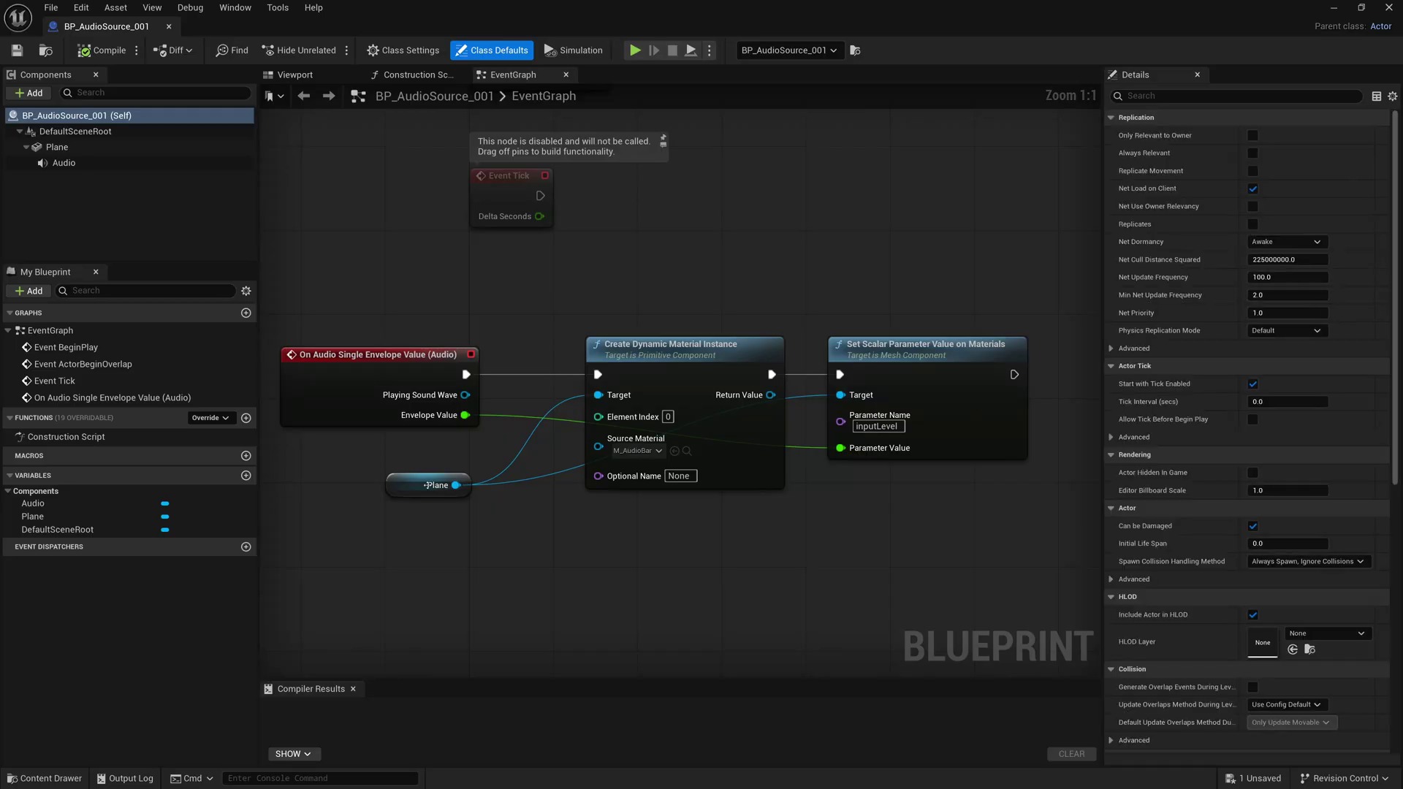
left_click(295, 75)
left_click(64, 162)
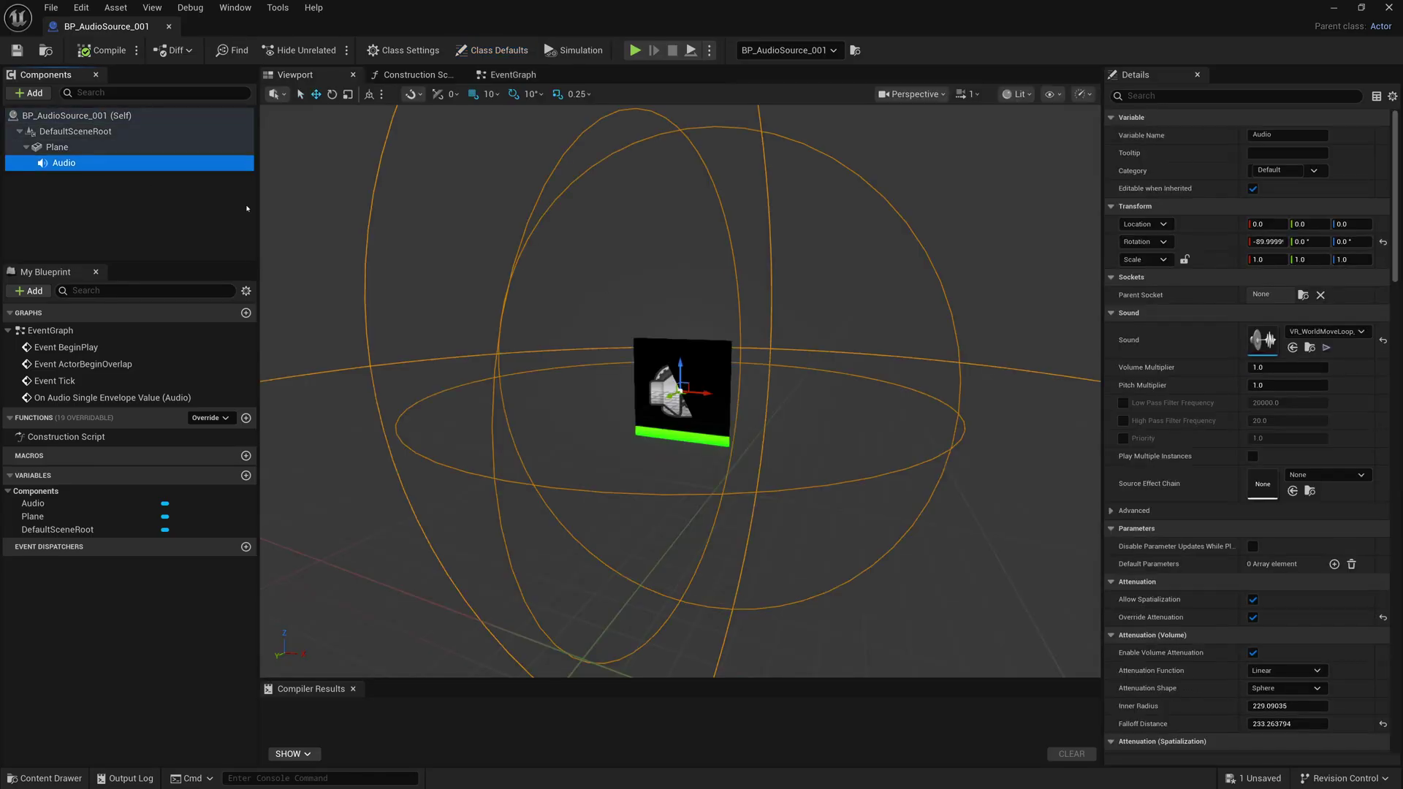
left_click(1275, 706)
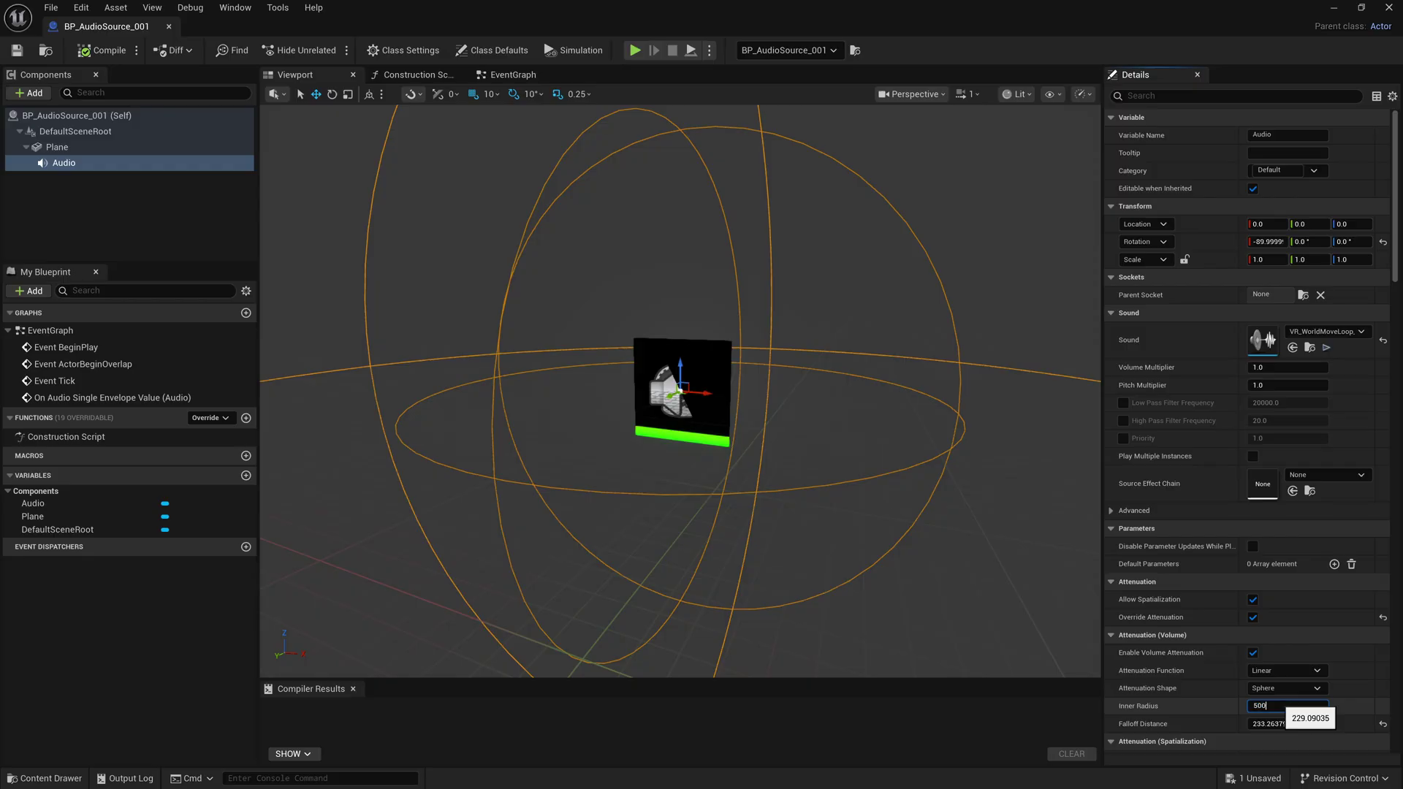
type("500")
key("Return")
left_click(1262, 723)
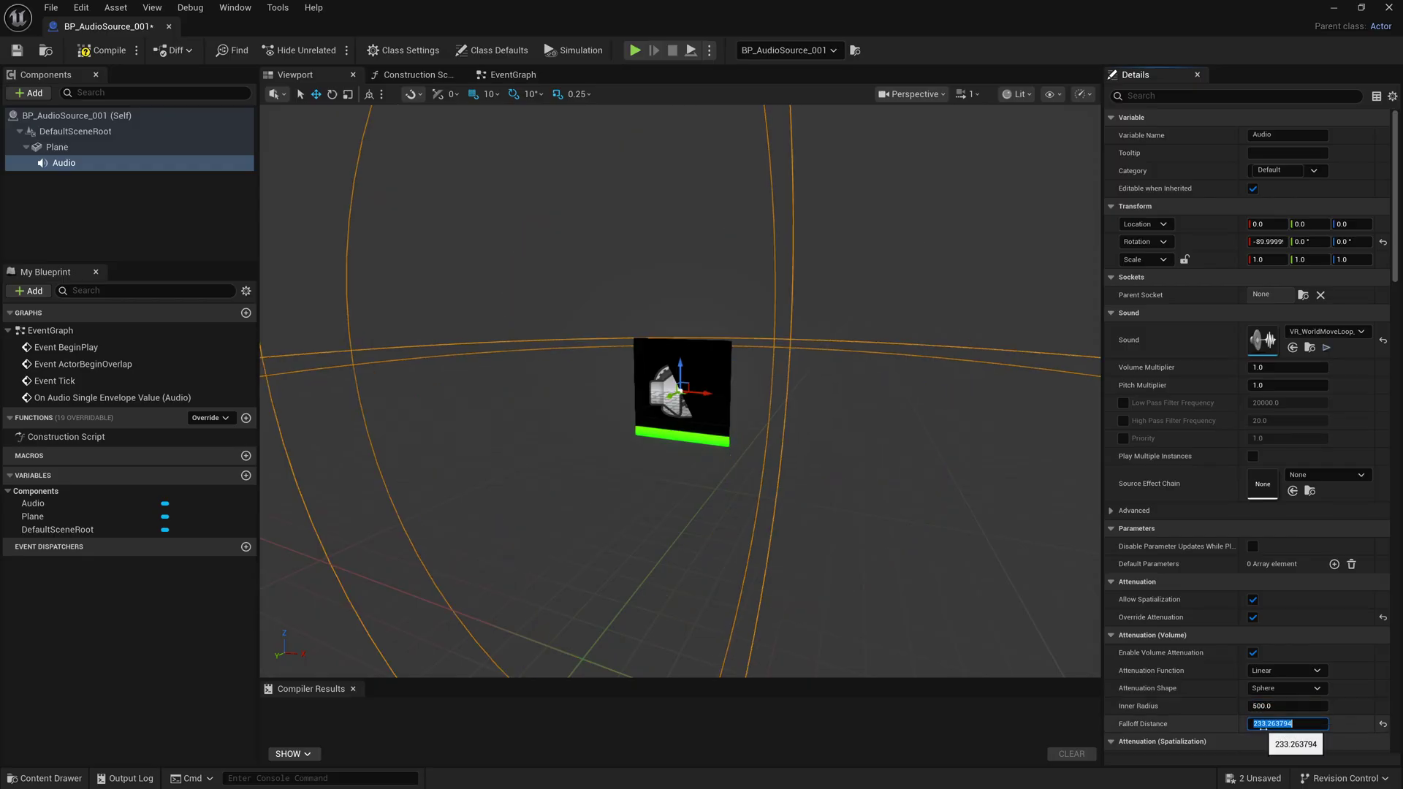
type("500")
key("Return")
Undo an accidental Audio component move, then compile and save the Blueprint.
scroll(703, 393, "down", 5)
mouse_move(703, 393)
left_mouse_down()
mouse_move(776, 398)
mouse_move(703, 393)
left_mouse_up()
key("ctrl+z")
scroll(703, 393, "up", 5)
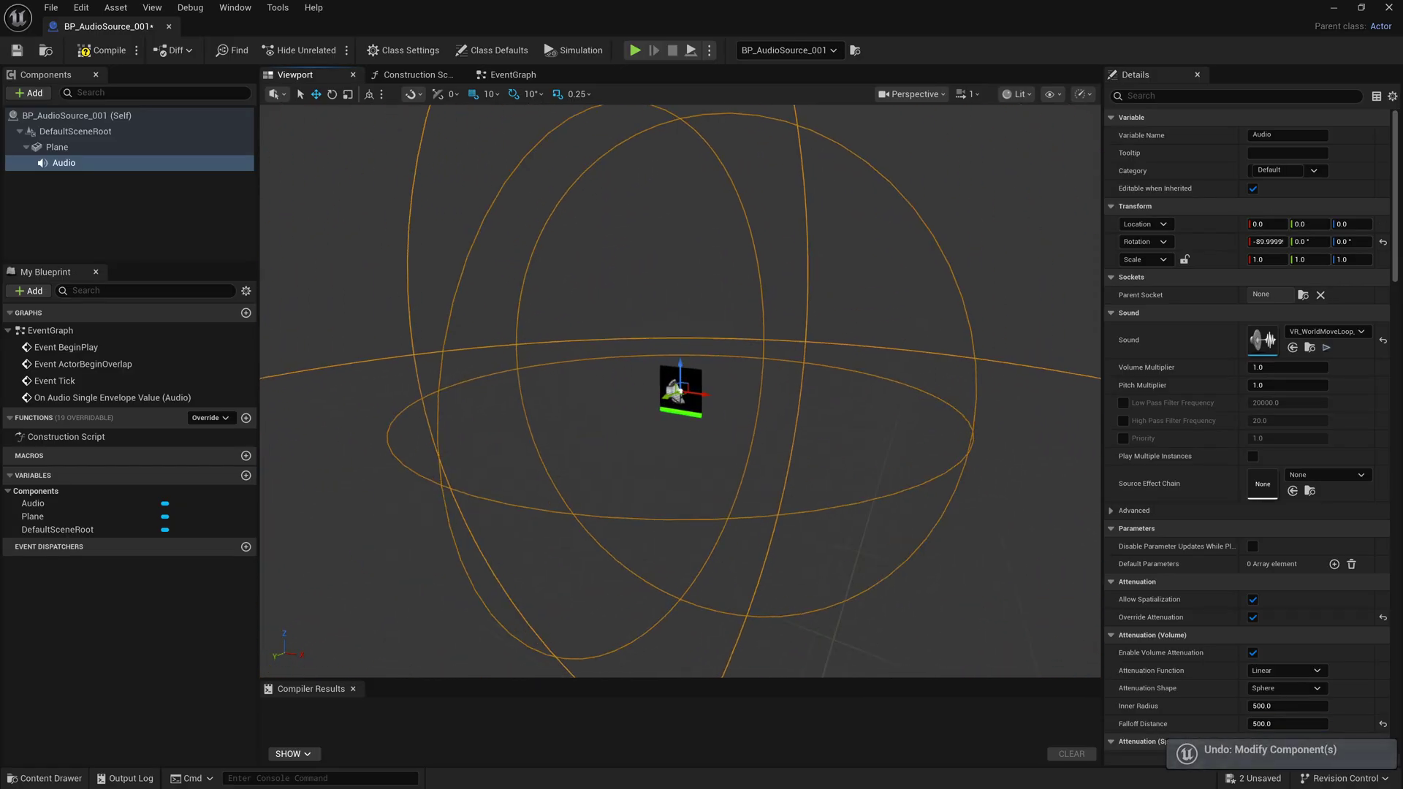
left_click(107, 57)
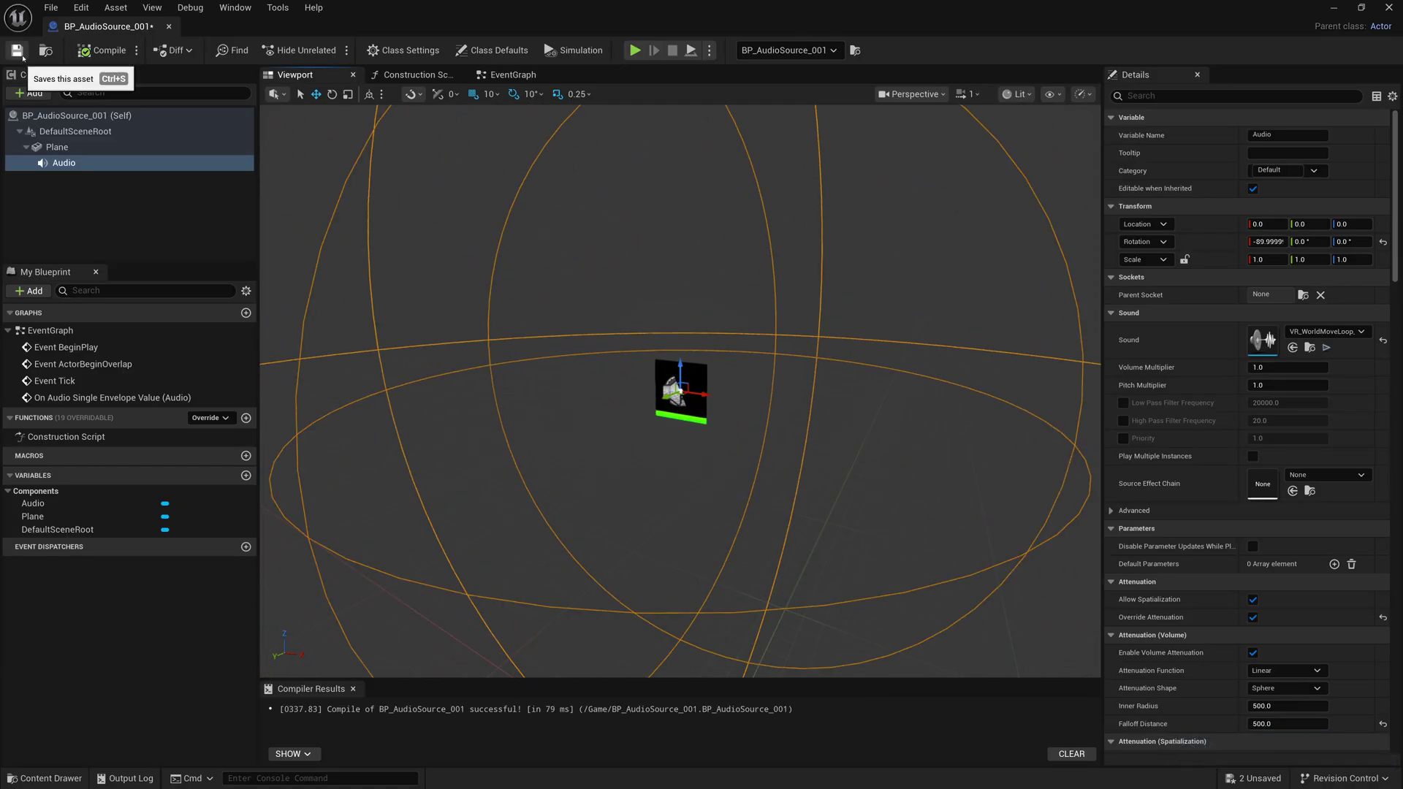
left_click(17, 51)
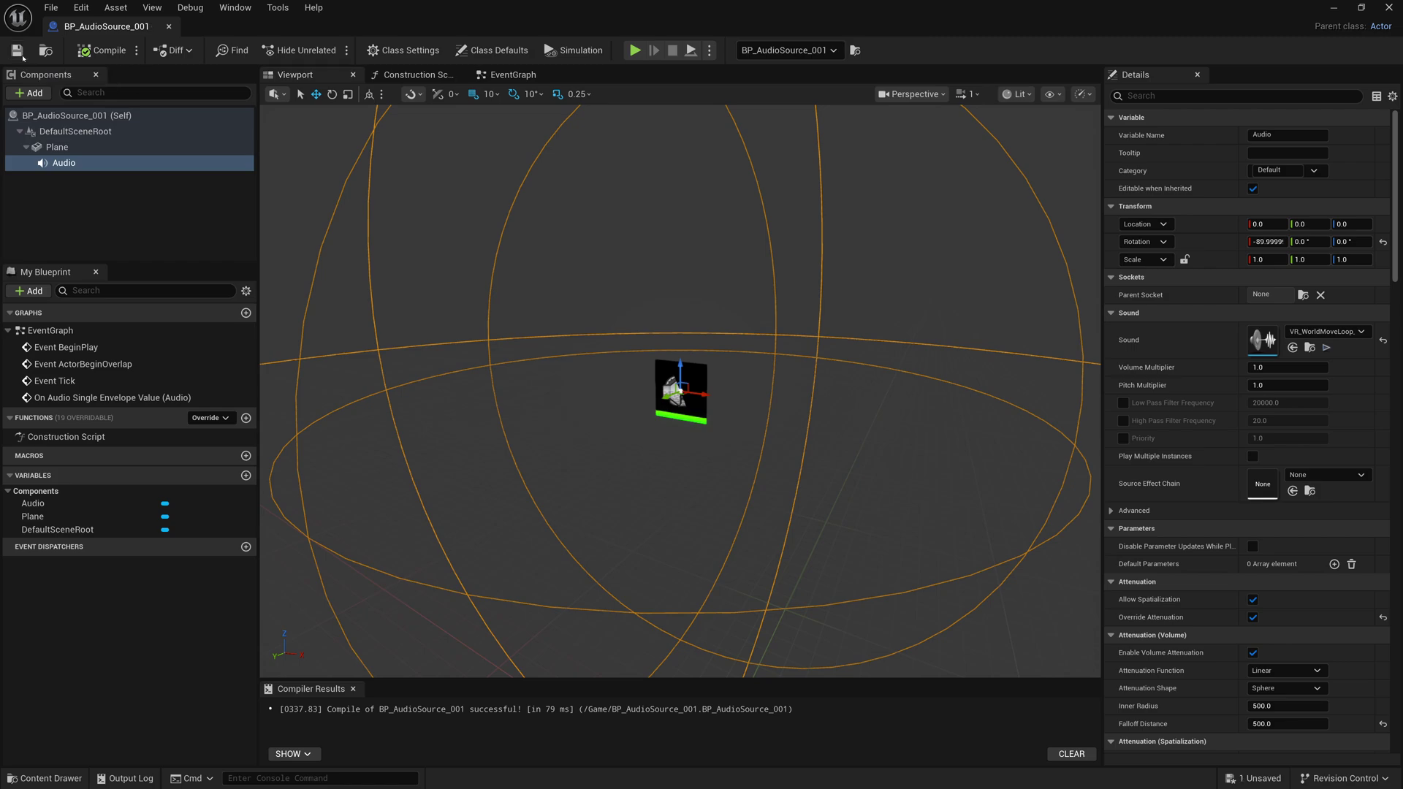
Change M_AudioBar's Custom node code to saturate(audioLevel*8), apply it, and connect TexCoord[0] to uv.
left_click(169, 27)
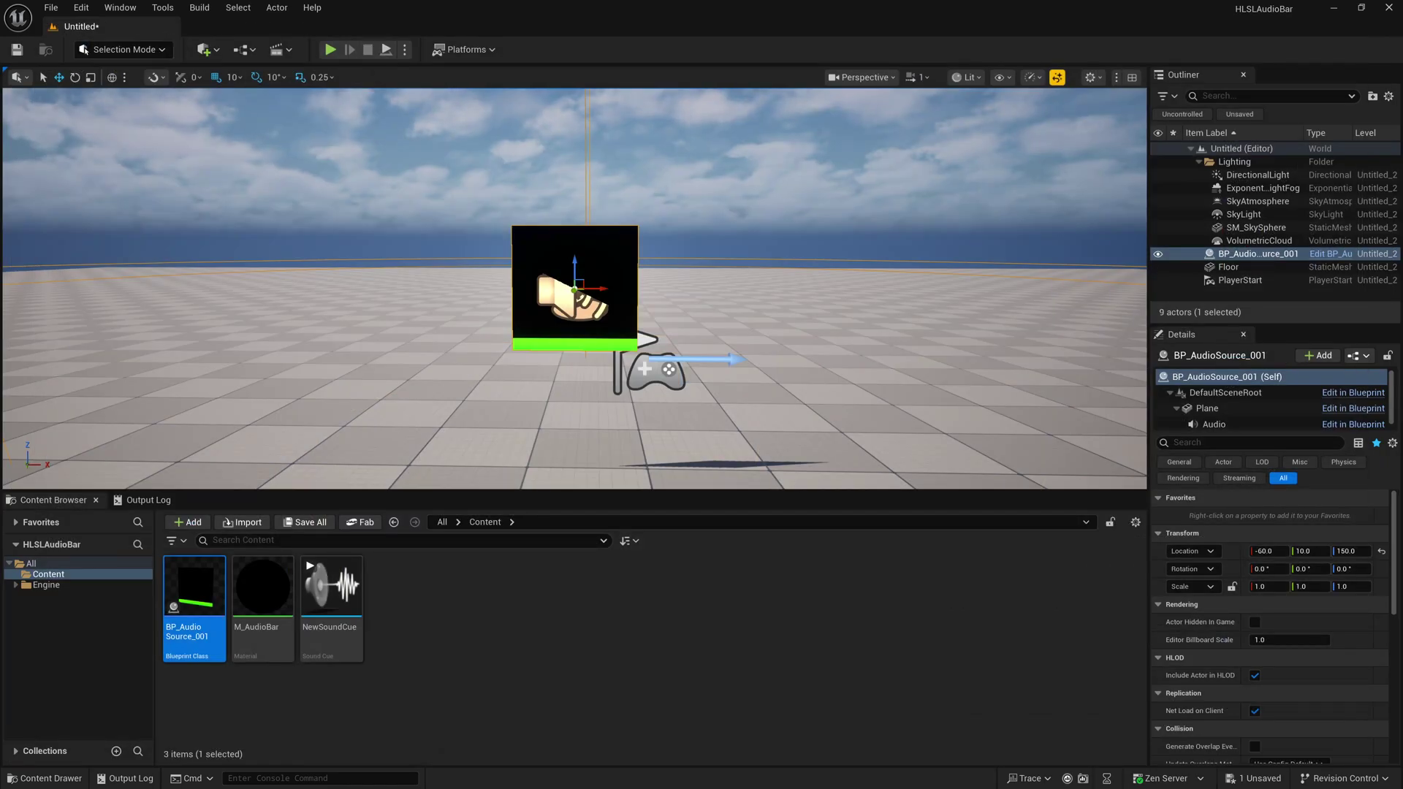
double_click(263, 590)
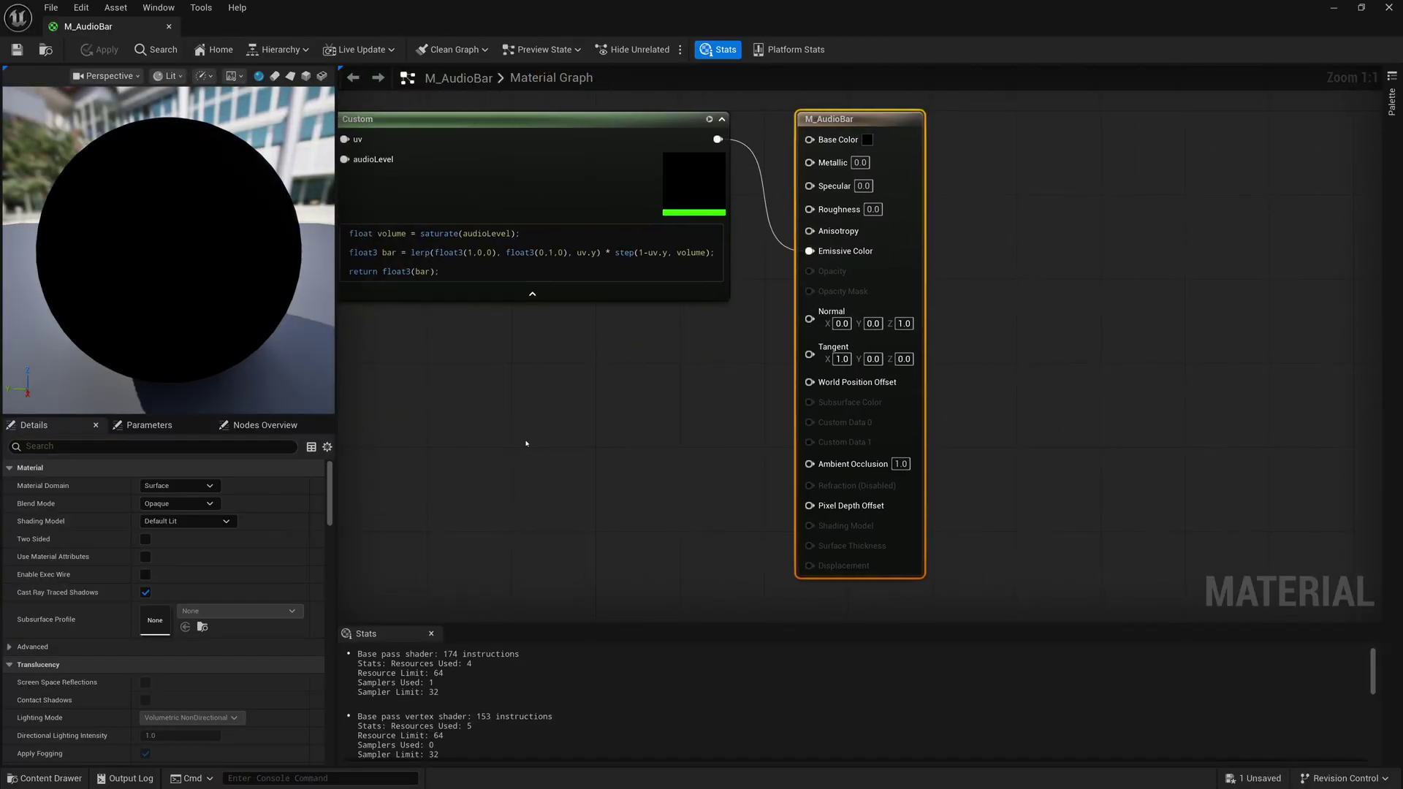
right_click_drag(533, 445, 685, 490)
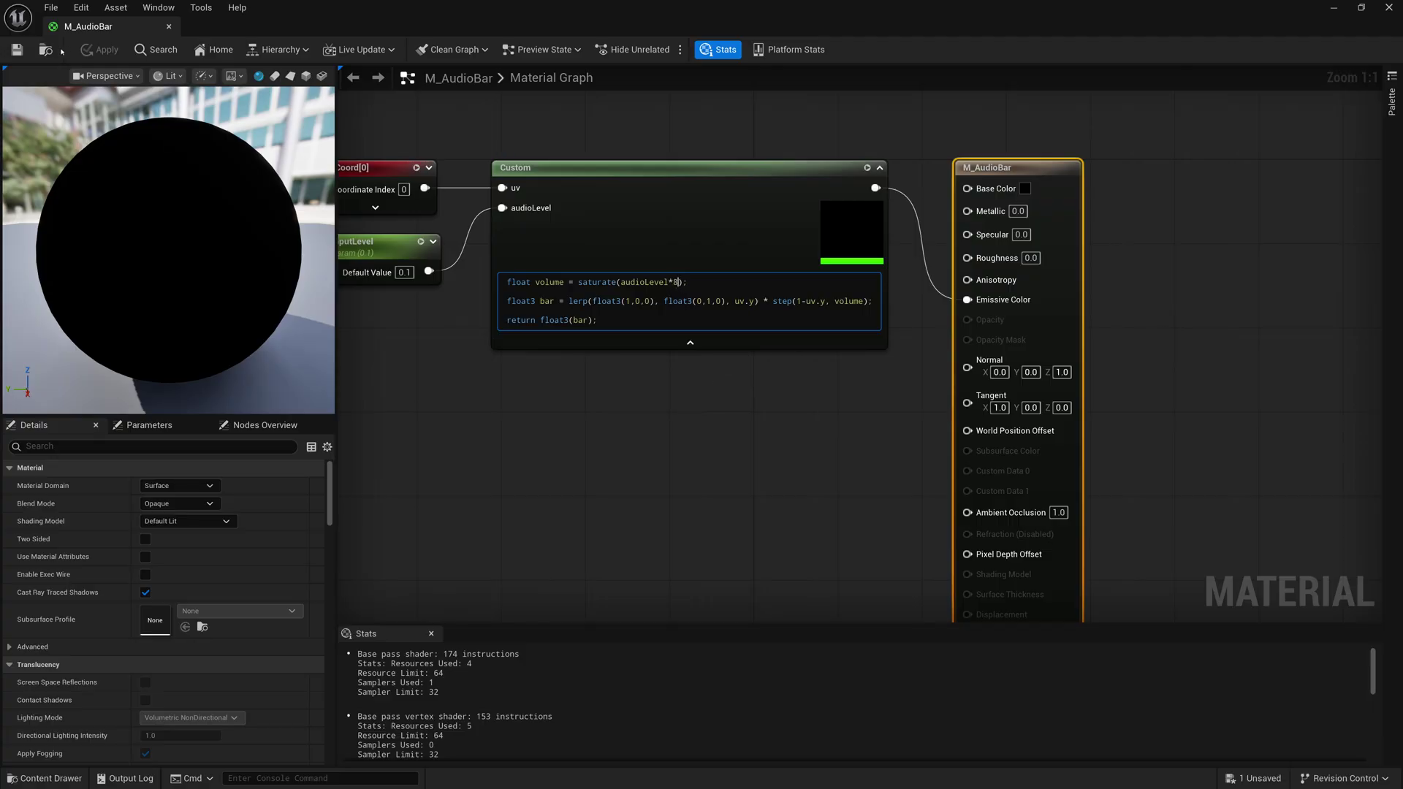
left_click(17, 49)
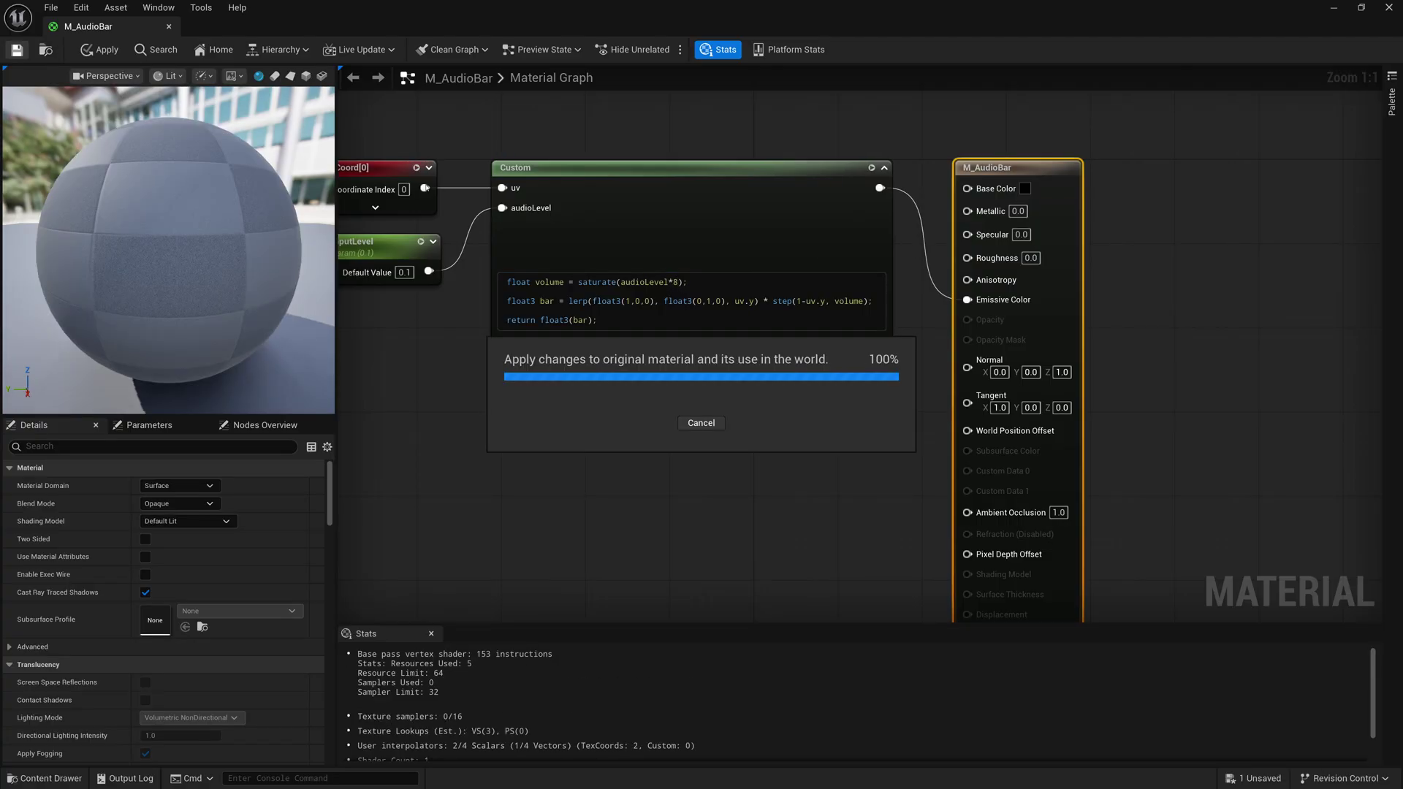
left_click_drag(424, 189, 502, 188)
left_click(1333, 8)
Simulate the level briefly to watch the bar, then stop.
left_click(403, 51)
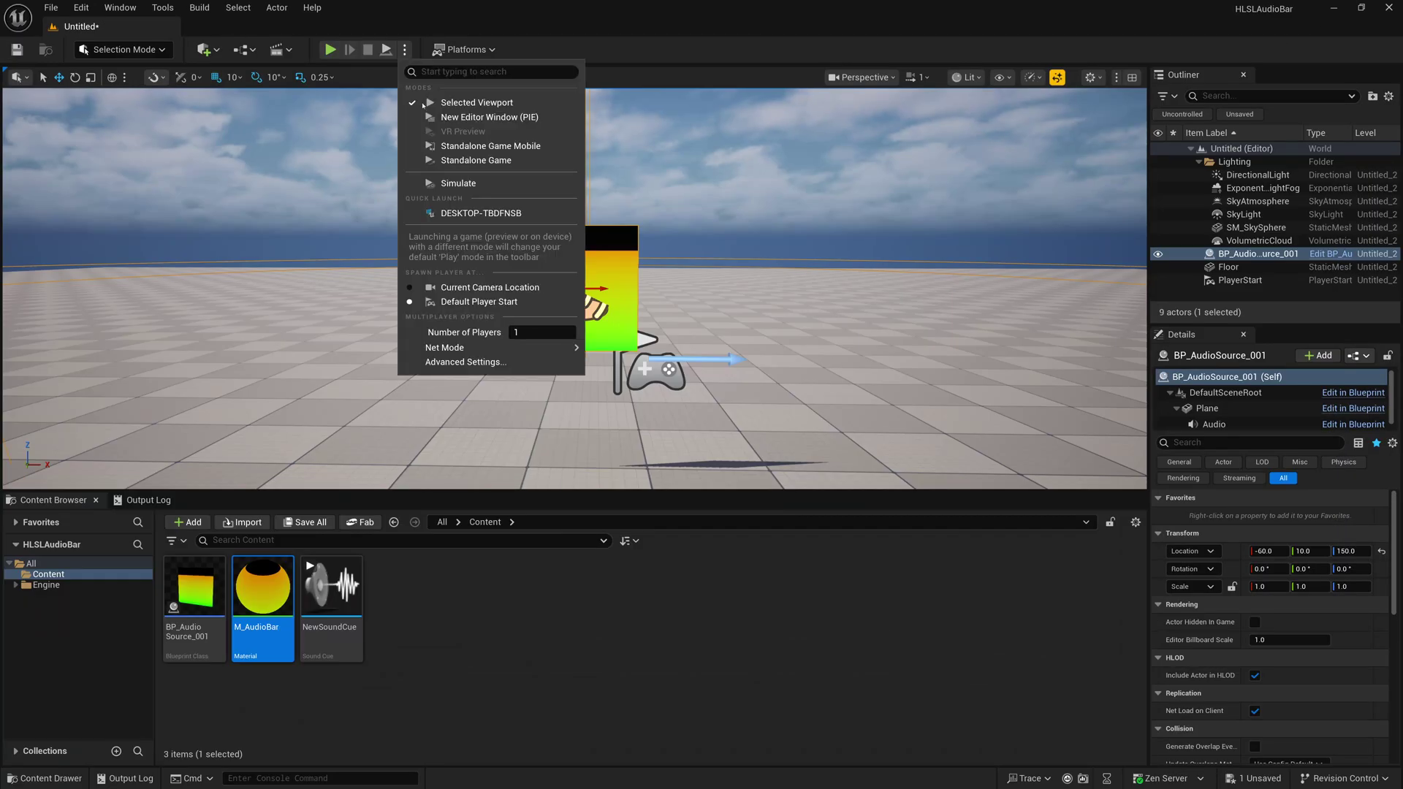
left_click(453, 180)
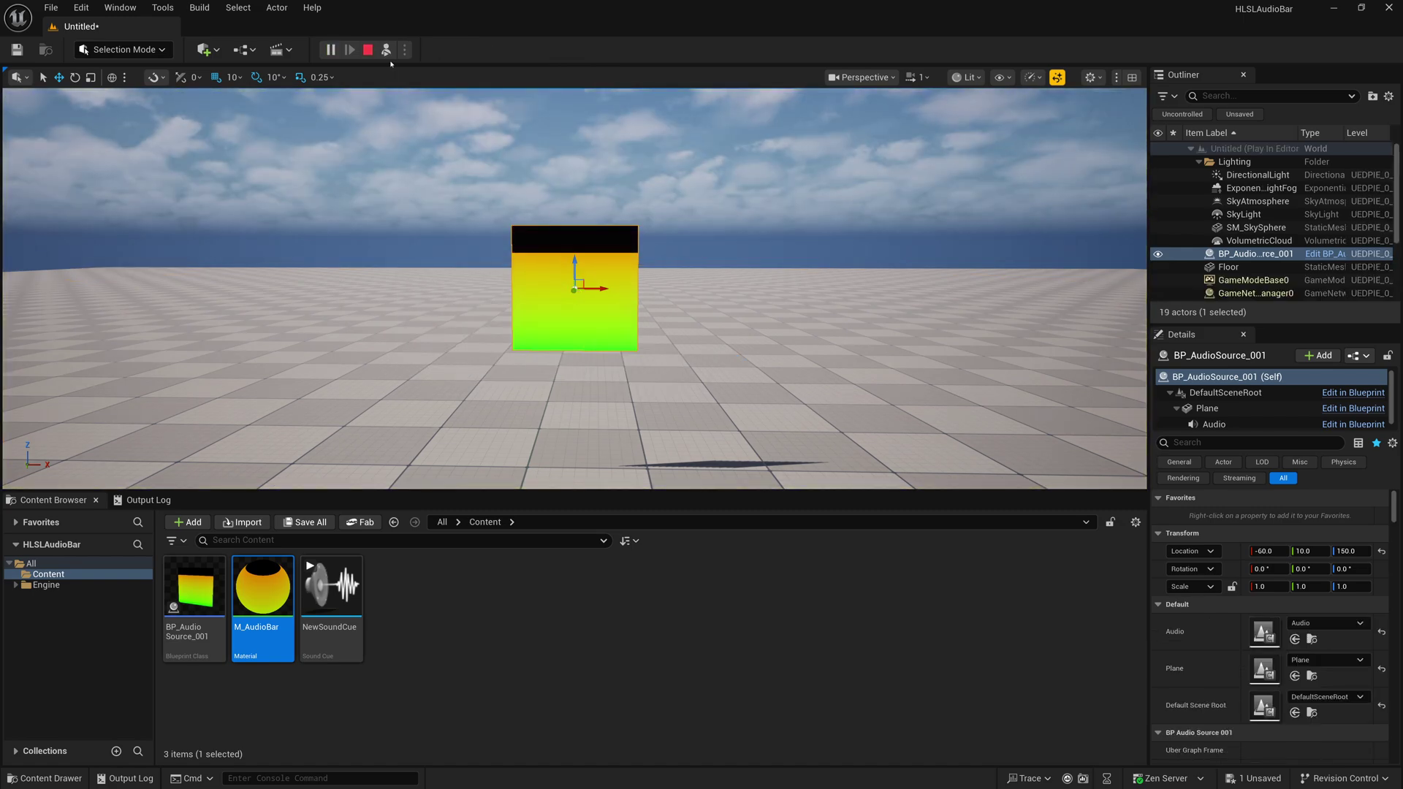
left_click(367, 50)
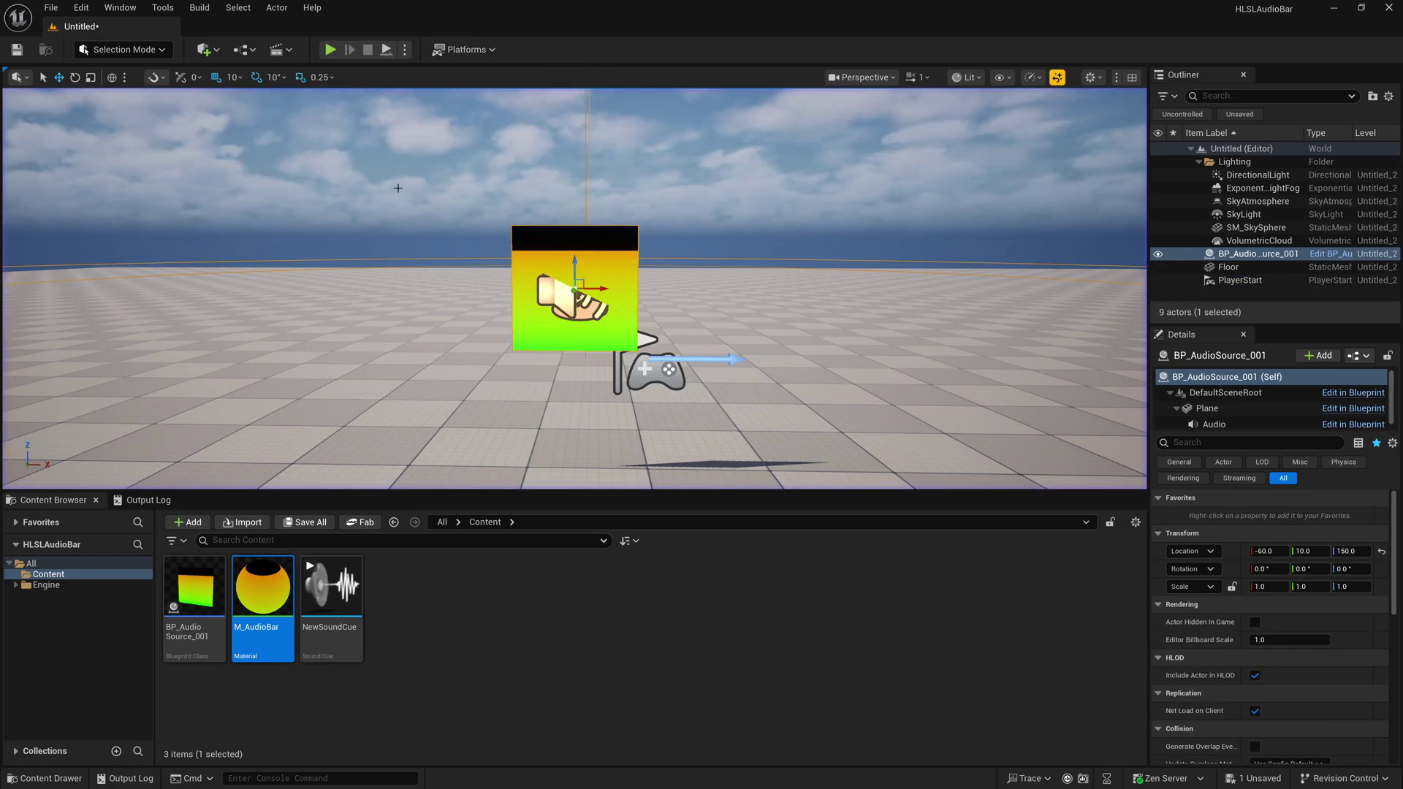
Change M_AudioBar's code to saturate(audioLevel*2), apply it, and simulate the level again.
double_click(267, 582)
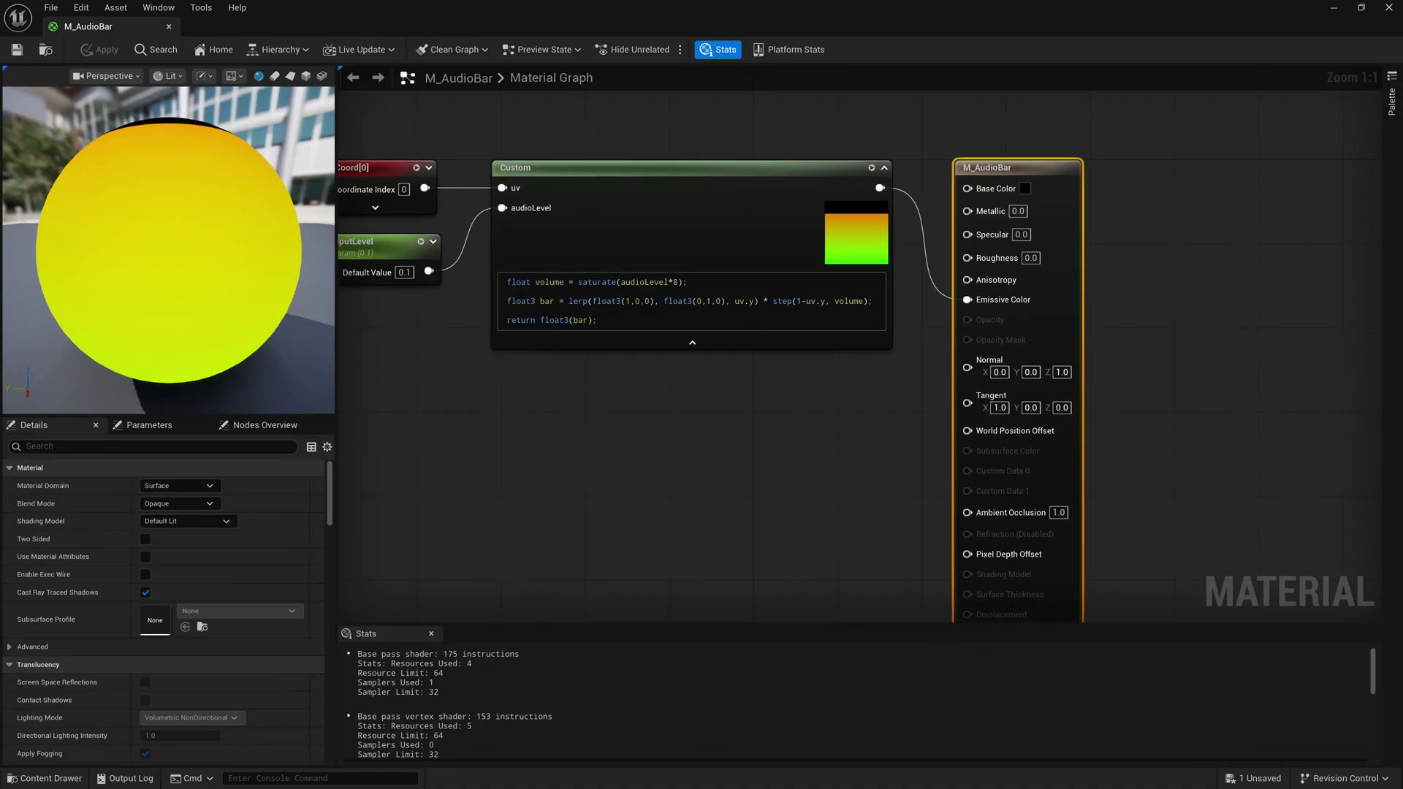
left_click(409, 103)
key("ctrl+s")
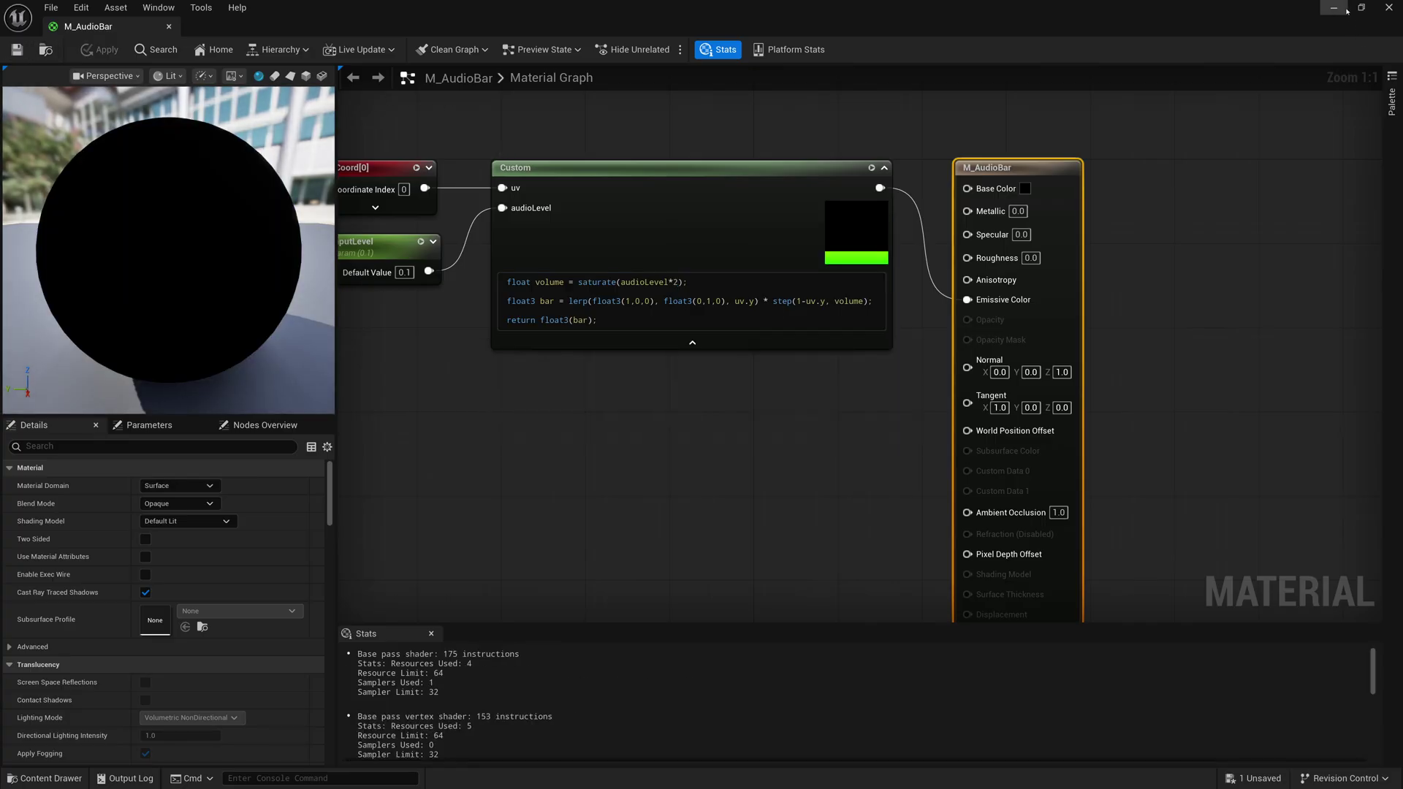
left_click(1346, 11)
left_click(404, 49)
left_click(453, 184)
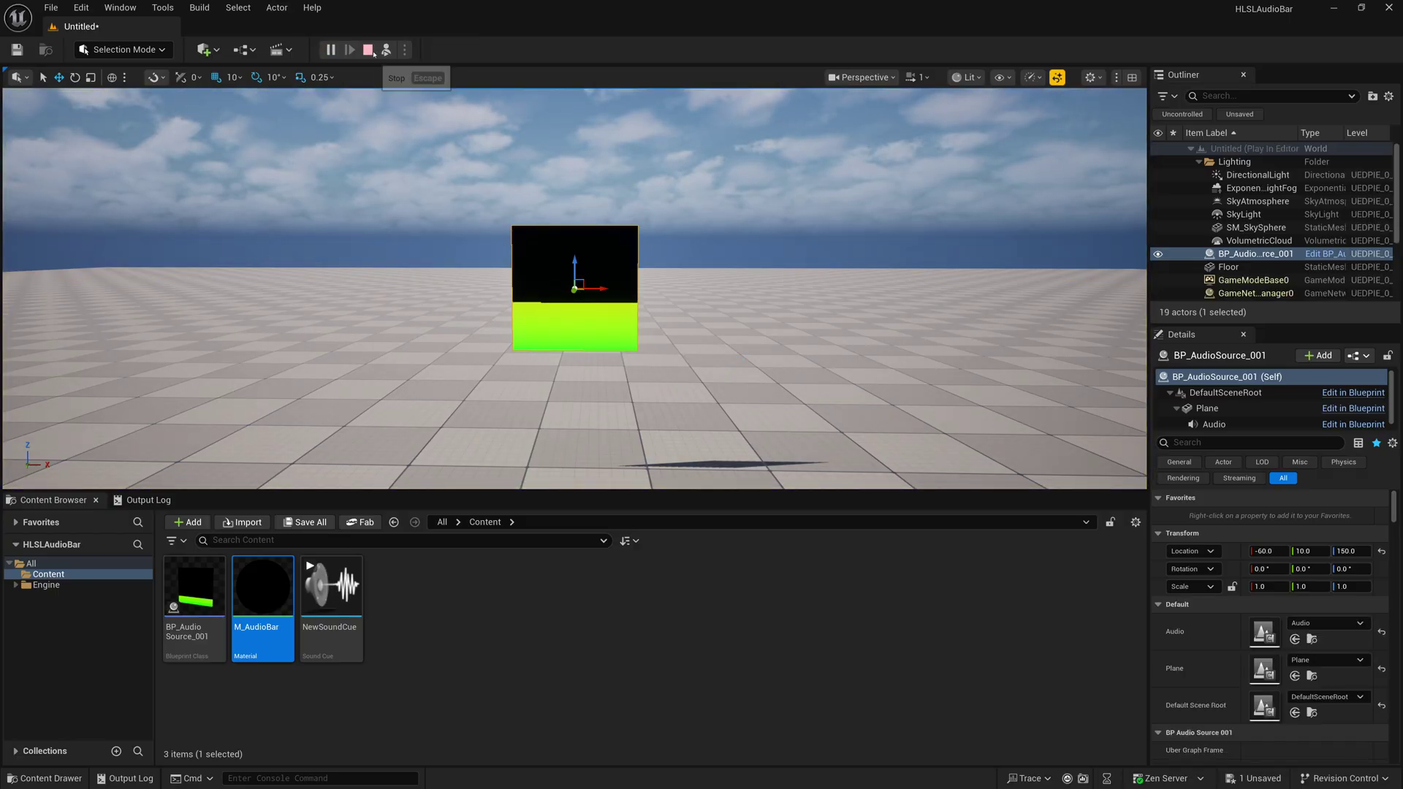
Stop the simulation and orbit the viewport to look down on the volume bar.
left_click(369, 50)
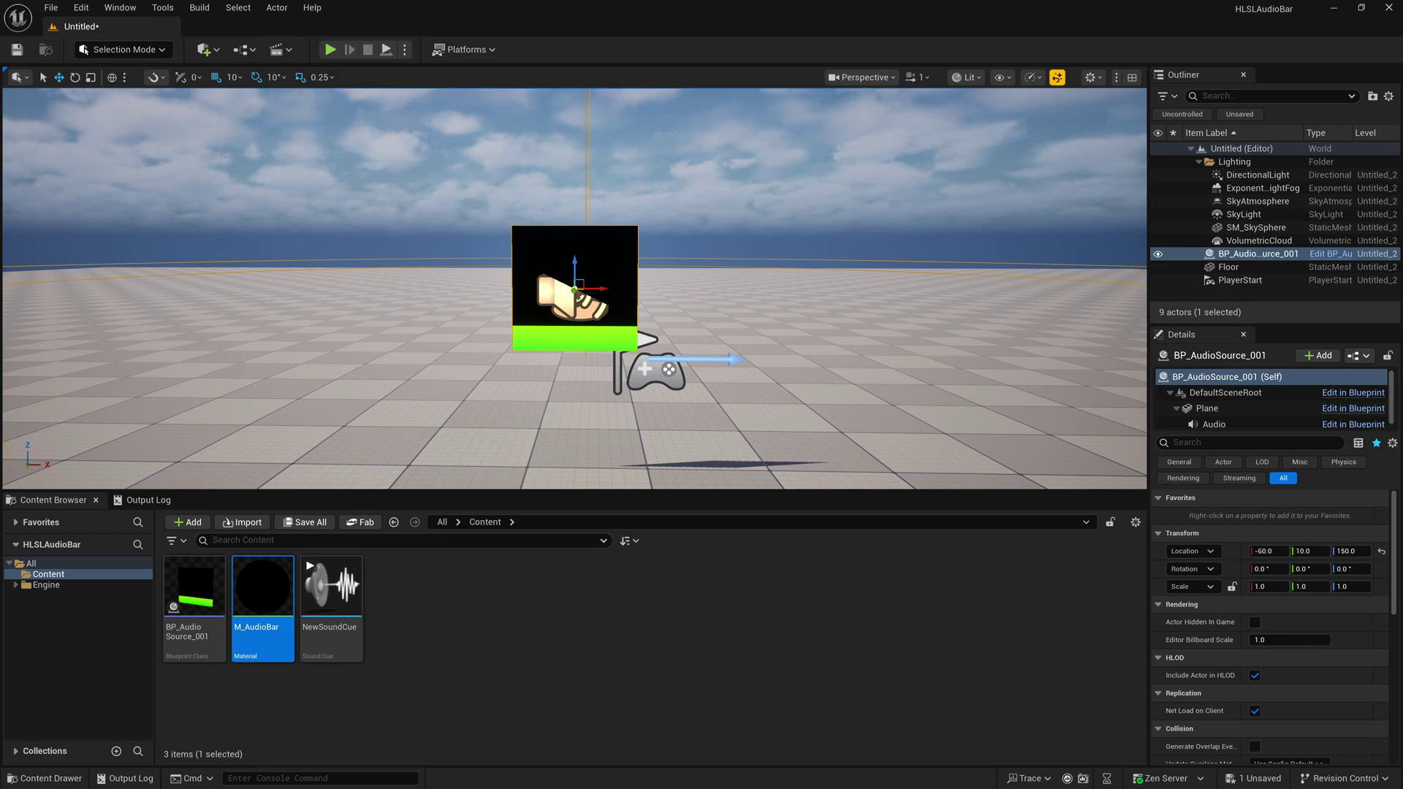
left_click_drag(708, 295, 329, 294, "alt")
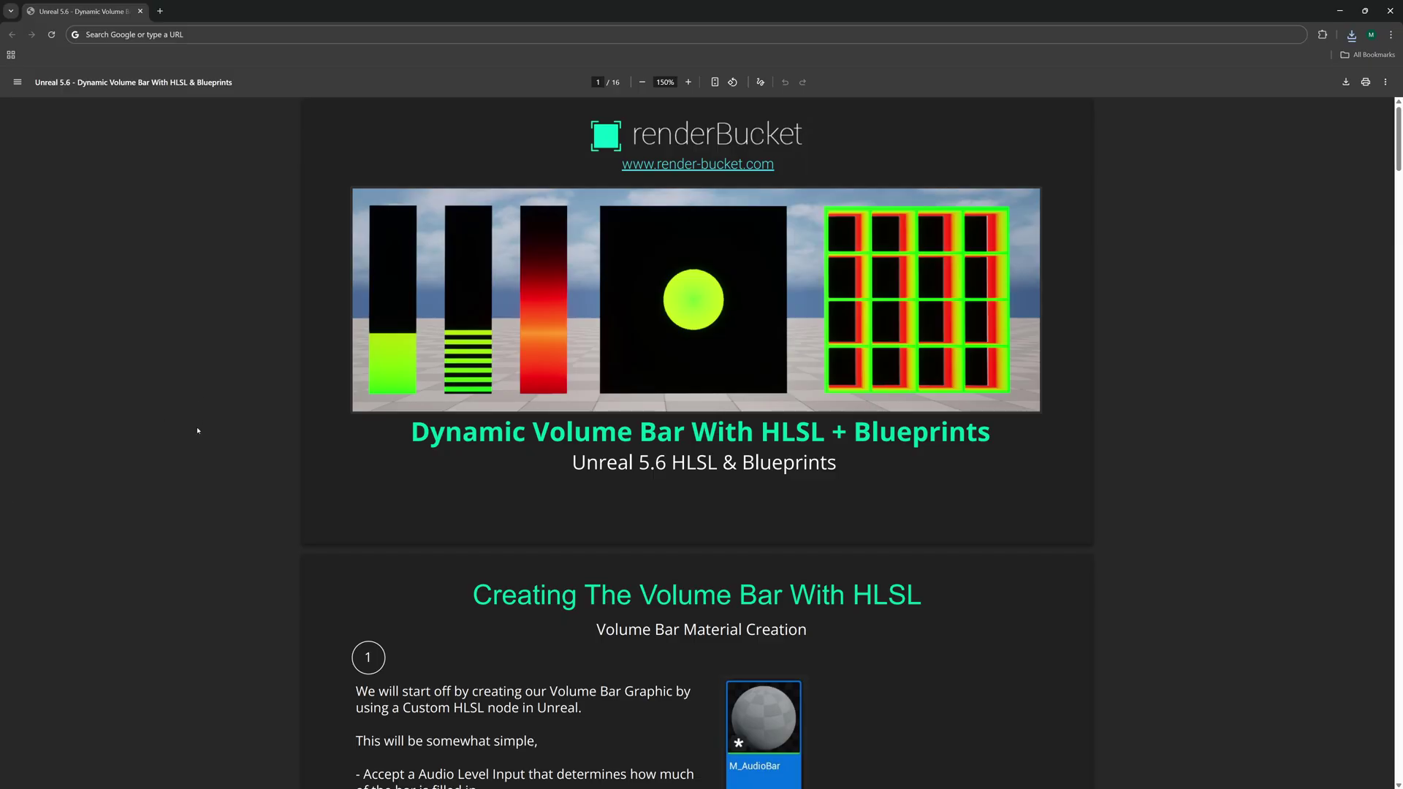
Scroll the PDF to page 7, step 6, converting the constant to an inputLevel parameter.
scroll(198, 432, "down", 10)
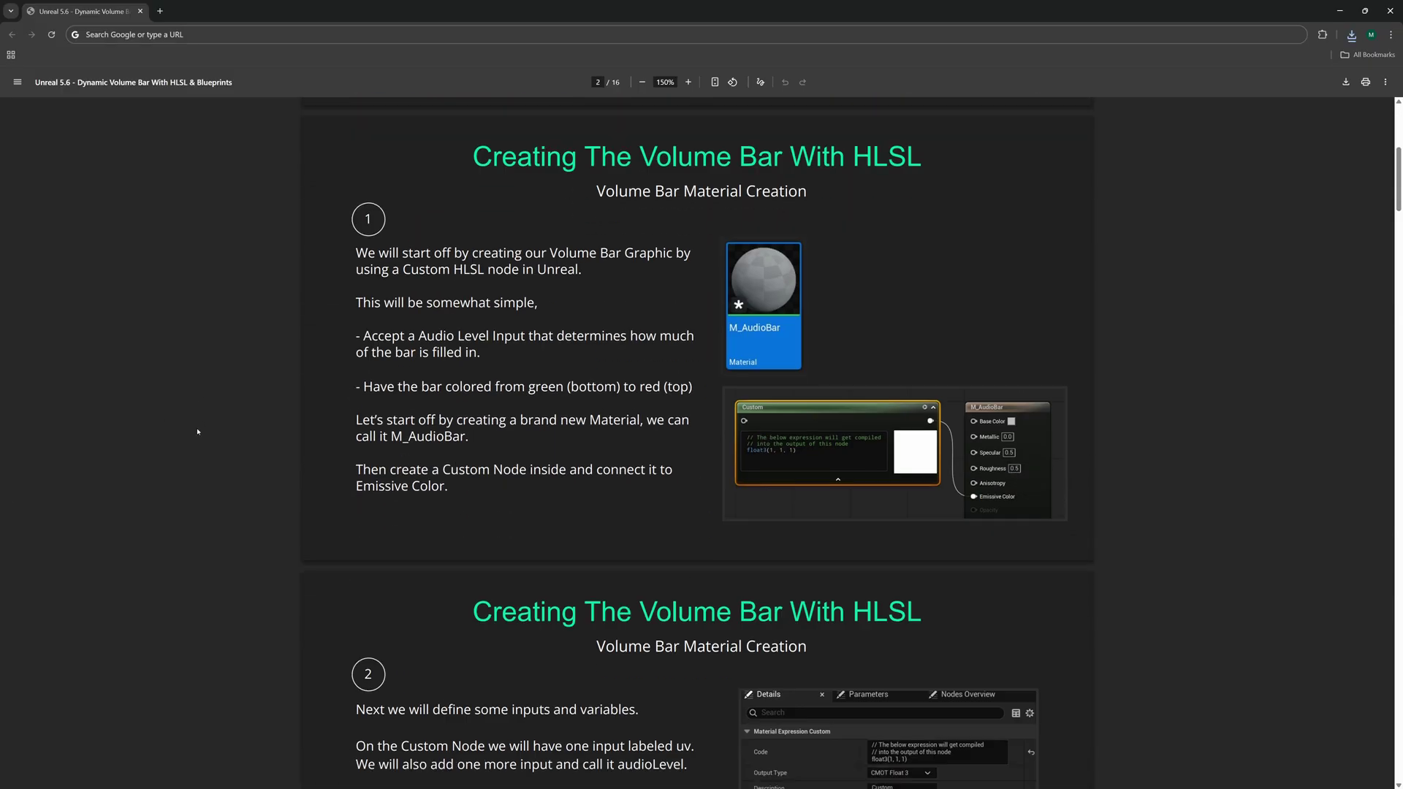
scroll(197, 432, "down", 11)
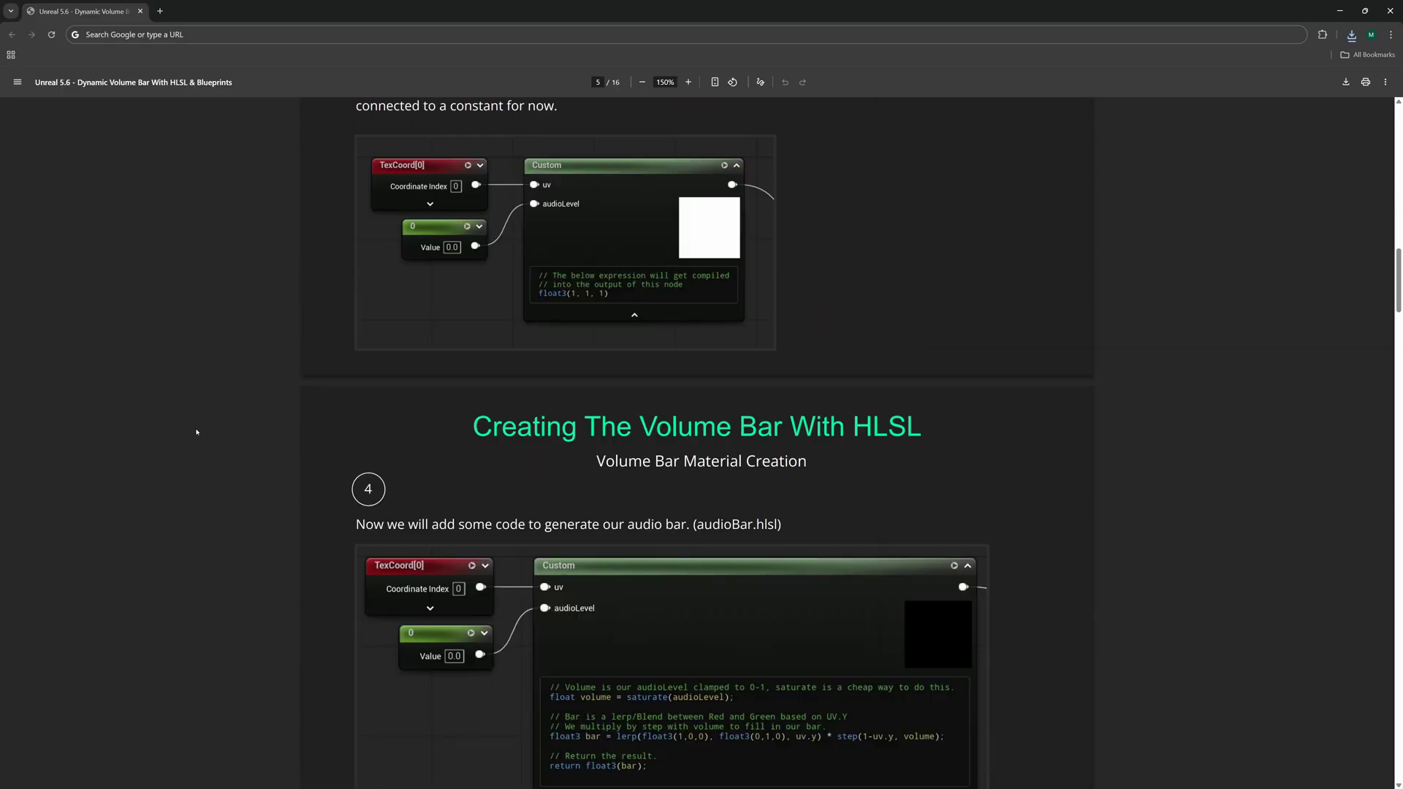
scroll(196, 432, "down", 4)
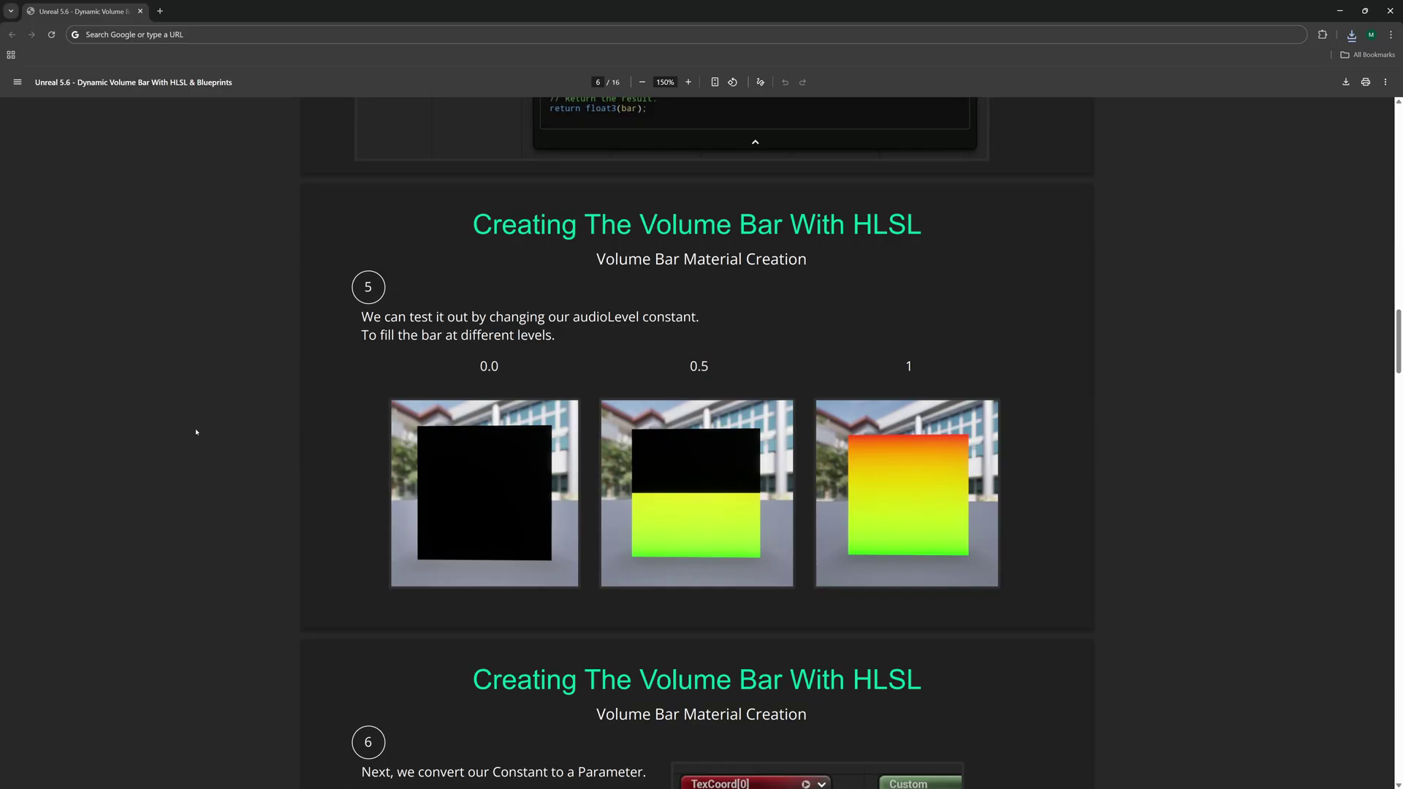
scroll(195, 431, "down", 10)
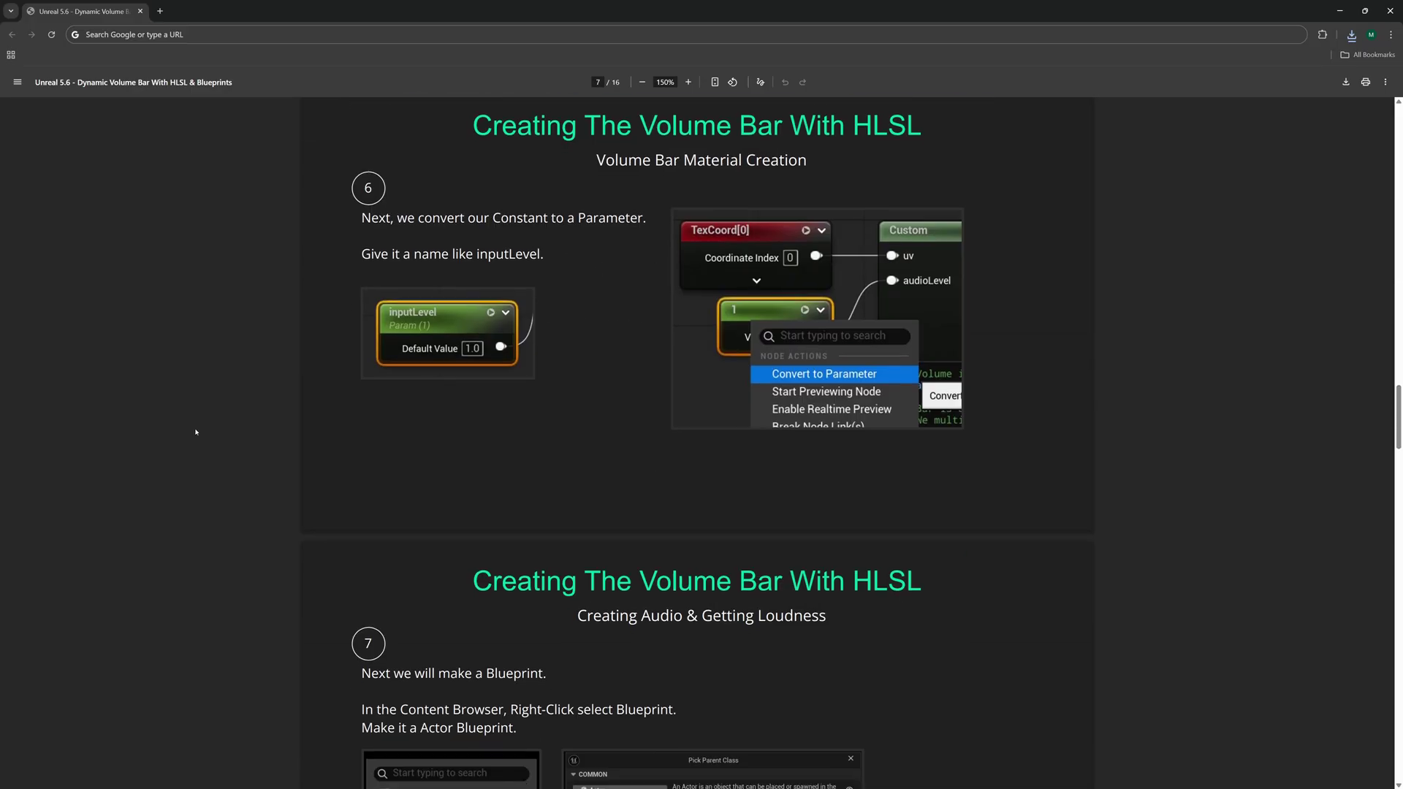